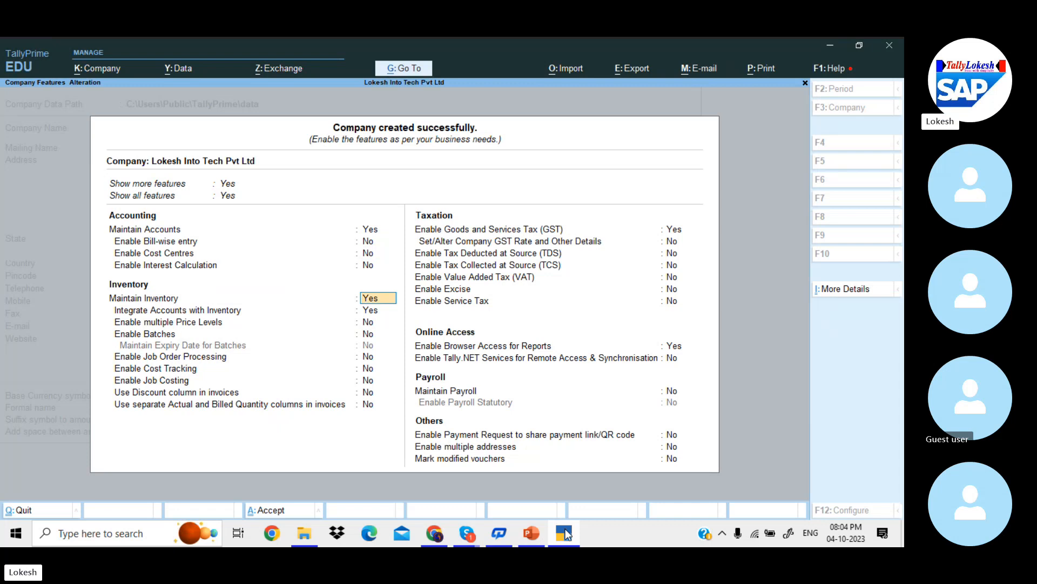
# - Keep the default inventory features and, with GST enabled, open the company's GST registration details
pyautogui.press('Return')
pyautogui.press('Return')
pyautogui.press('Return')
pyautogui.press('Return')
pyautogui.press('Return')
pyautogui.press('Return')
pyautogui.press('Return')
pyautogui.press('Return')
pyautogui.press('Return')
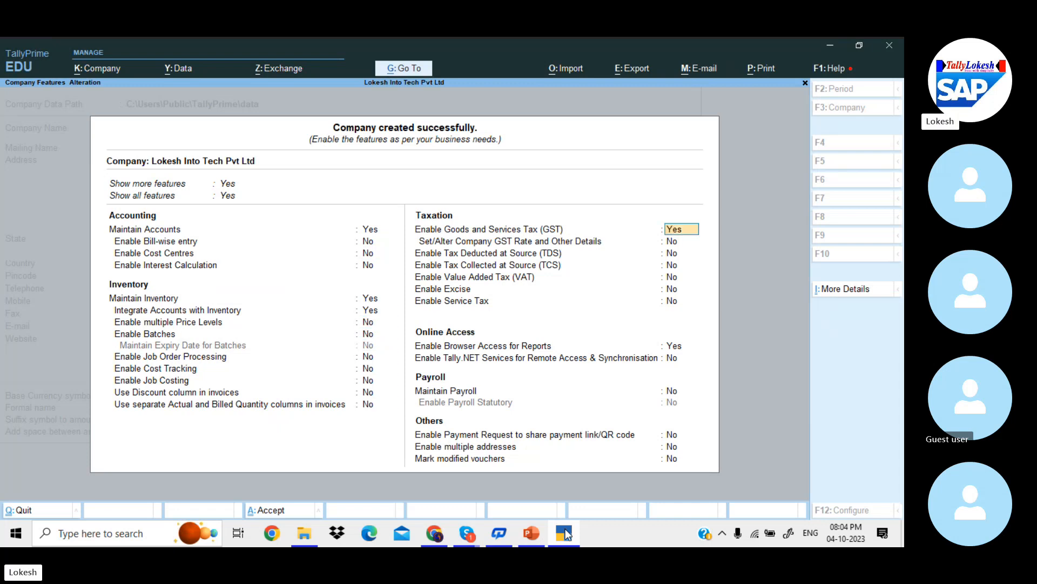
pyautogui.press('Return')
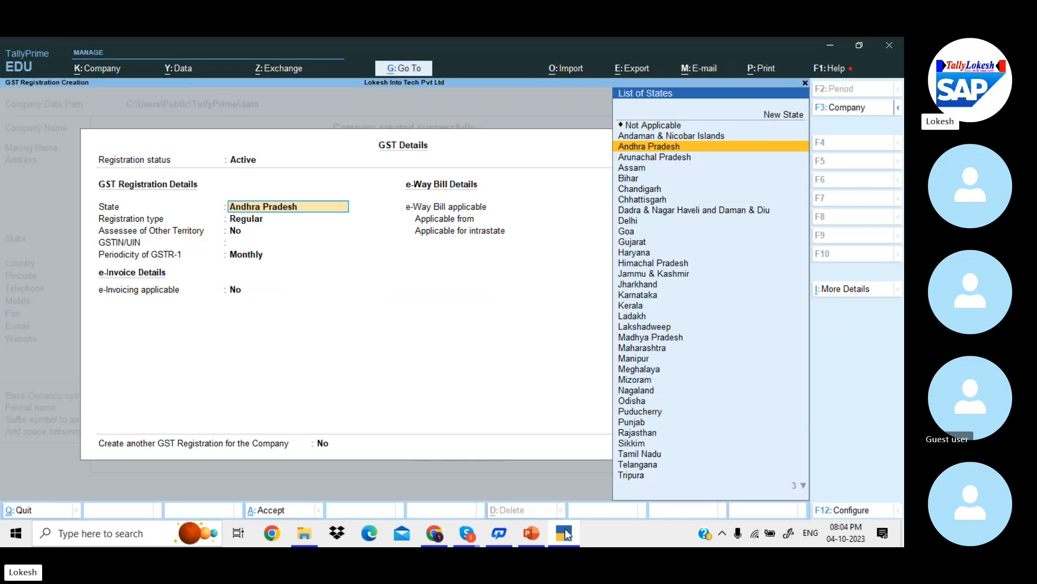
# - Define the Andhra Pradesh GST registration as Active and Regular, not an assessee of other territory, and enter its GSTIN
pyautogui.press('BackSpace')
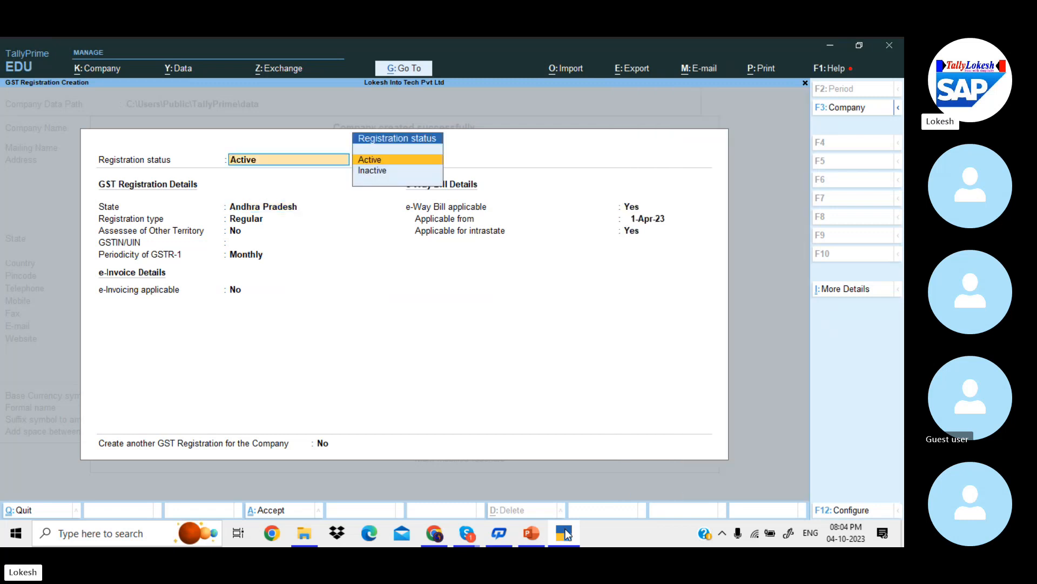
pyautogui.press('Return')
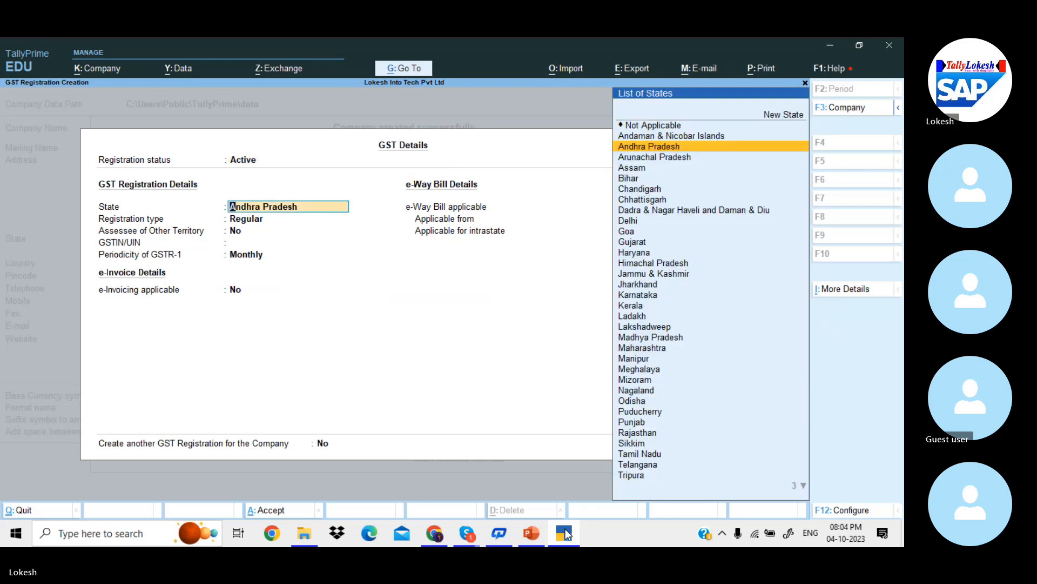
pyautogui.press('Return')
pyautogui.press('Return')
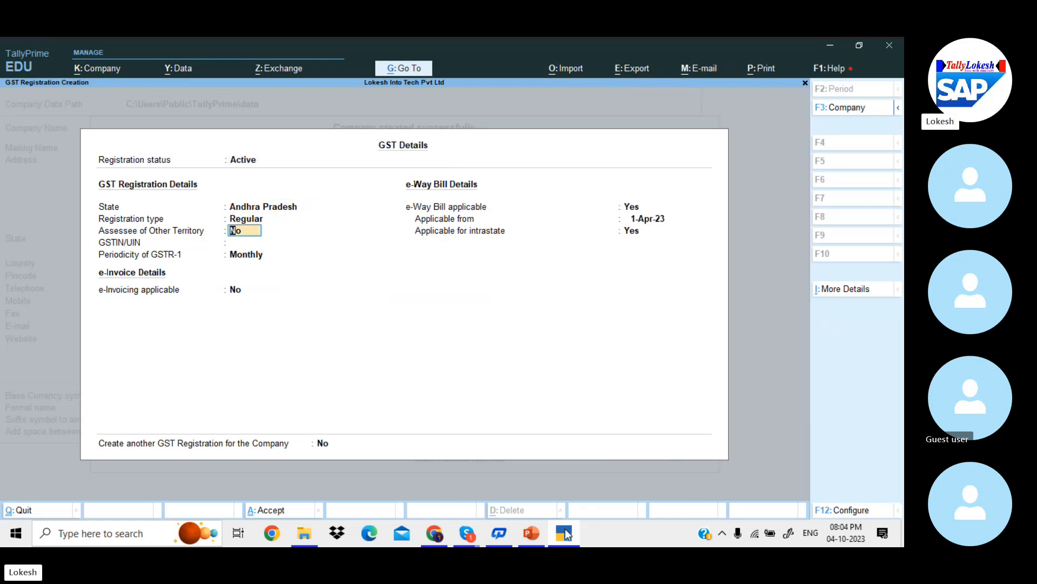
pyautogui.press('Return')
pyautogui.write('37')
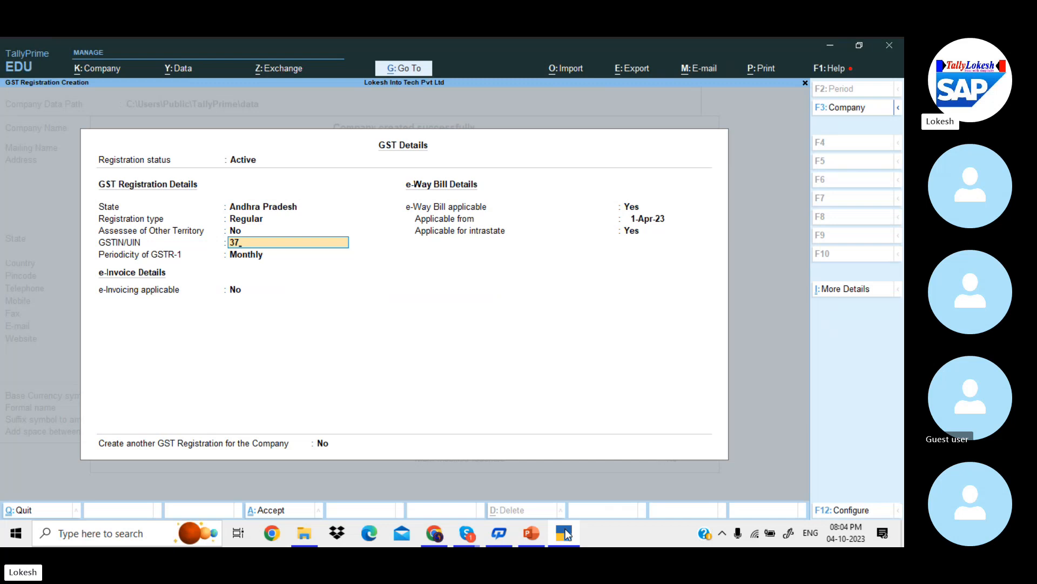
pyautogui.write('AAAAA1478A4Z')
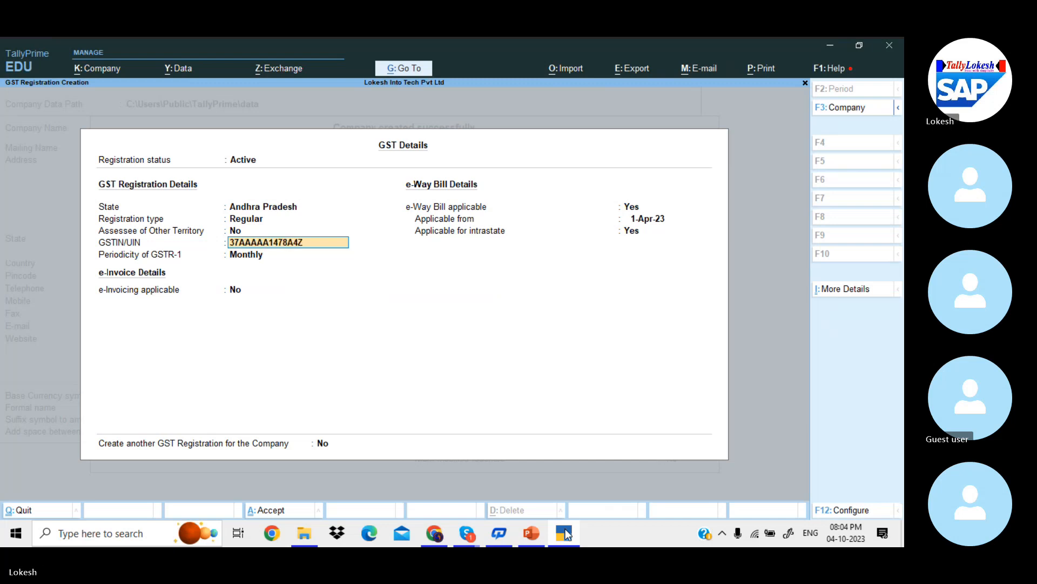
pyautogui.write('8')
pyautogui.press('Return')
pyautogui.press('Return')
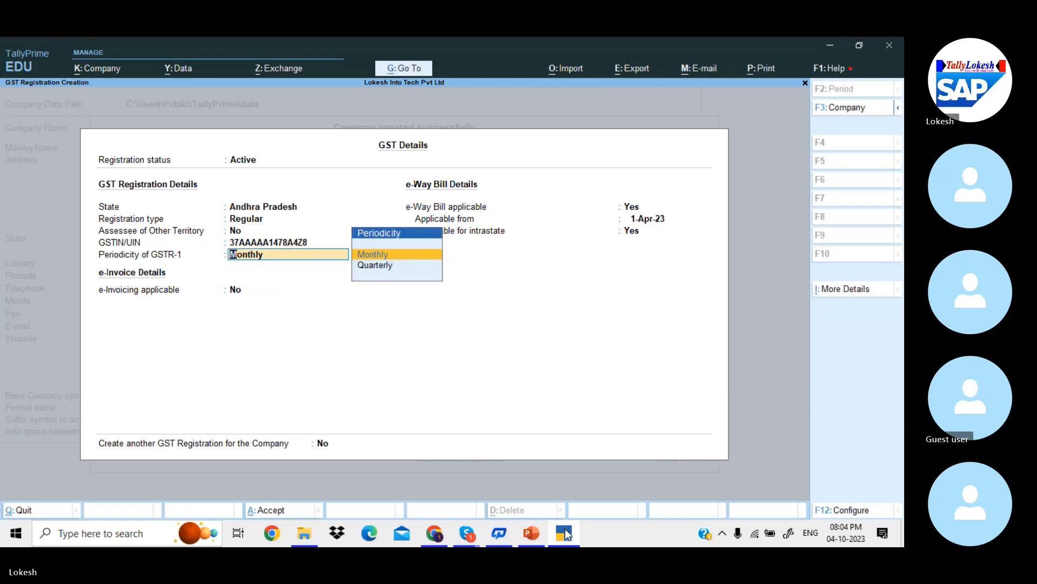
# - Keep monthly GSTR-1, no e-invoicing and e-Way Bill from 1-Apr-23, and save the Andhra Pradesh registration with another GST registration requested
pyautogui.press('Return')
pyautogui.press('Return')
pyautogui.press('Return')
pyautogui.press('Return')
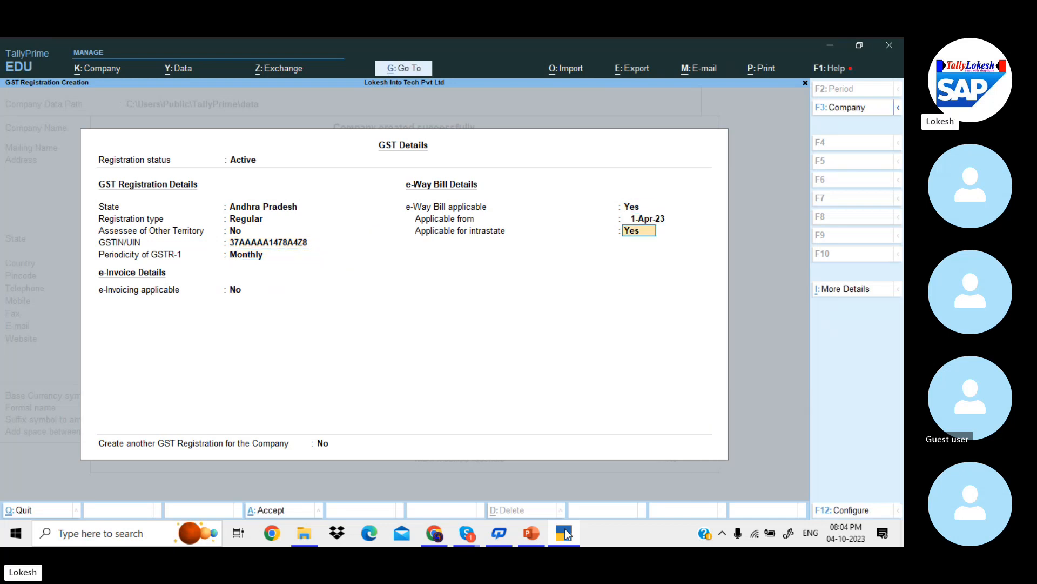
pyautogui.press('Return')
pyautogui.press('Return')
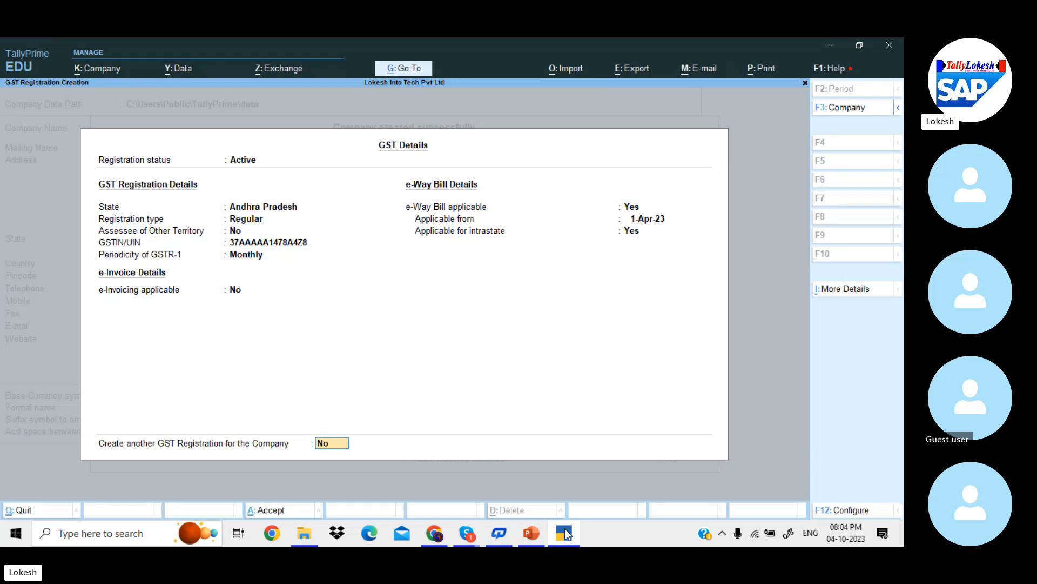
pyautogui.write('y')
pyautogui.press('Return')
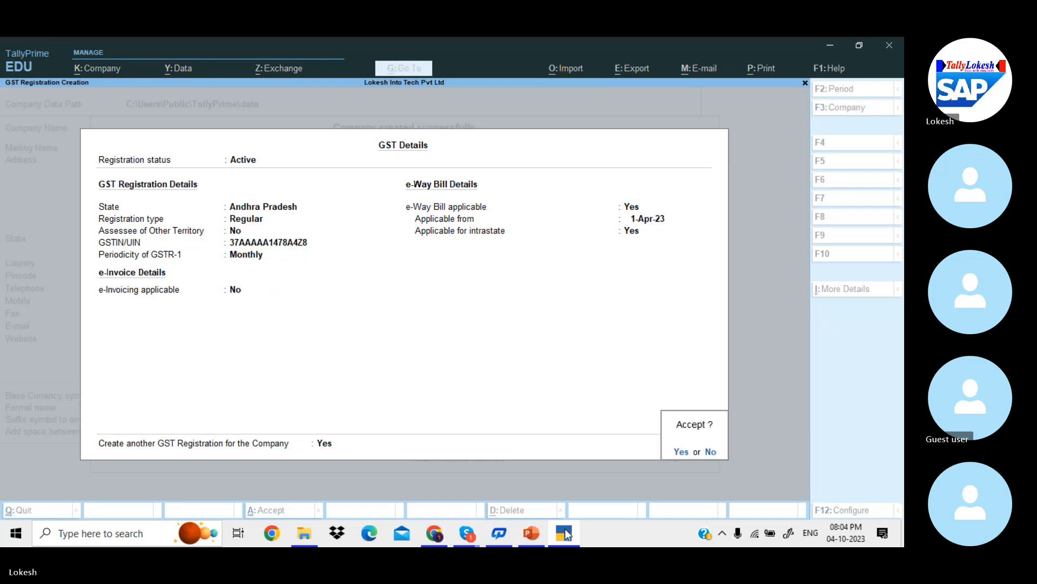
pyautogui.press('Return')
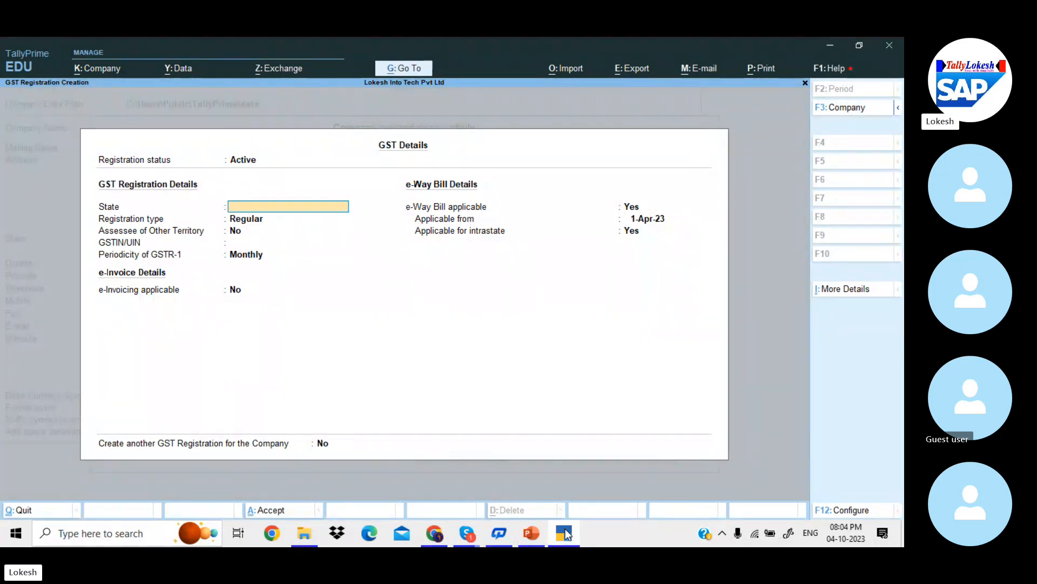
# - Define the second GST registration for Telangana as Regular, not an assessee of other territory, and enter its GSTIN
pyautogui.write('te')
pyautogui.press('Return')
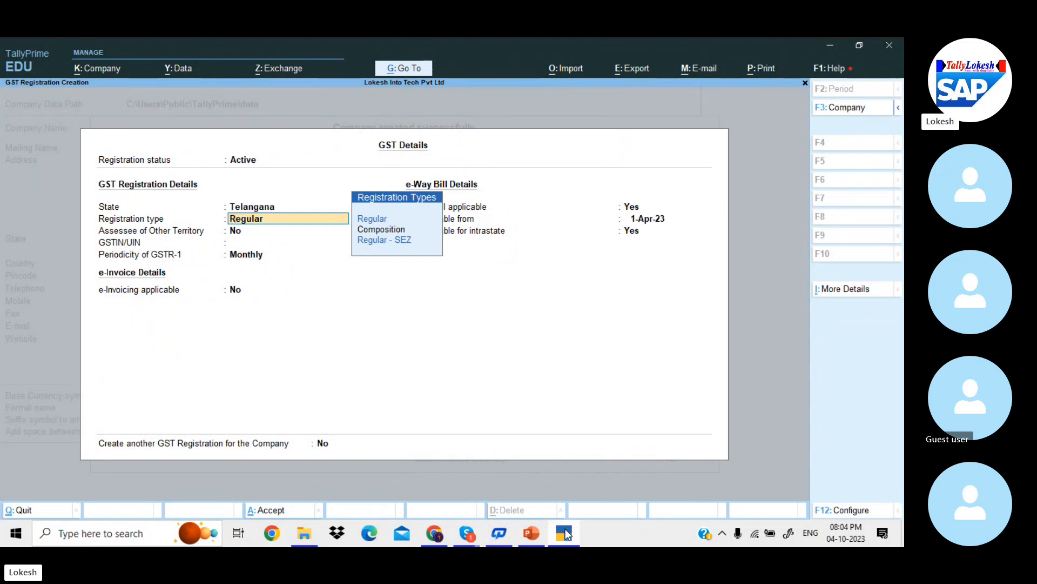
pyautogui.press('Return')
pyautogui.press('Return')
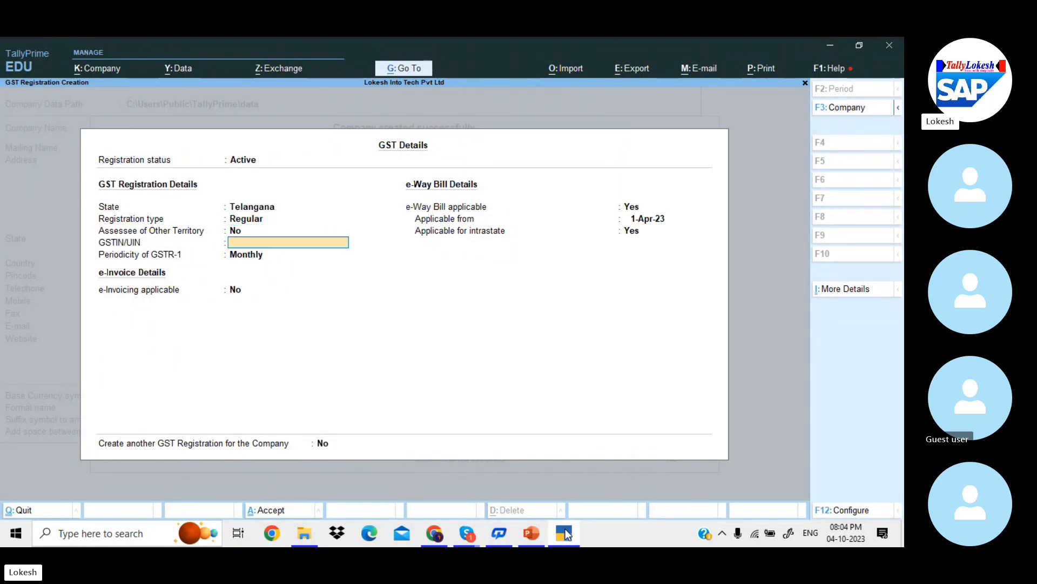
pyautogui.write('36AAAAA7896A5Z8')
# - Keep the default GSTR-1, e-invoice and e-Way Bill settings, and save the Telangana registration with another GST registration requested
pyautogui.press('Return')
pyautogui.press('Return')
pyautogui.press('Return')
pyautogui.press('Return')
pyautogui.press('Return')
pyautogui.press('Return')
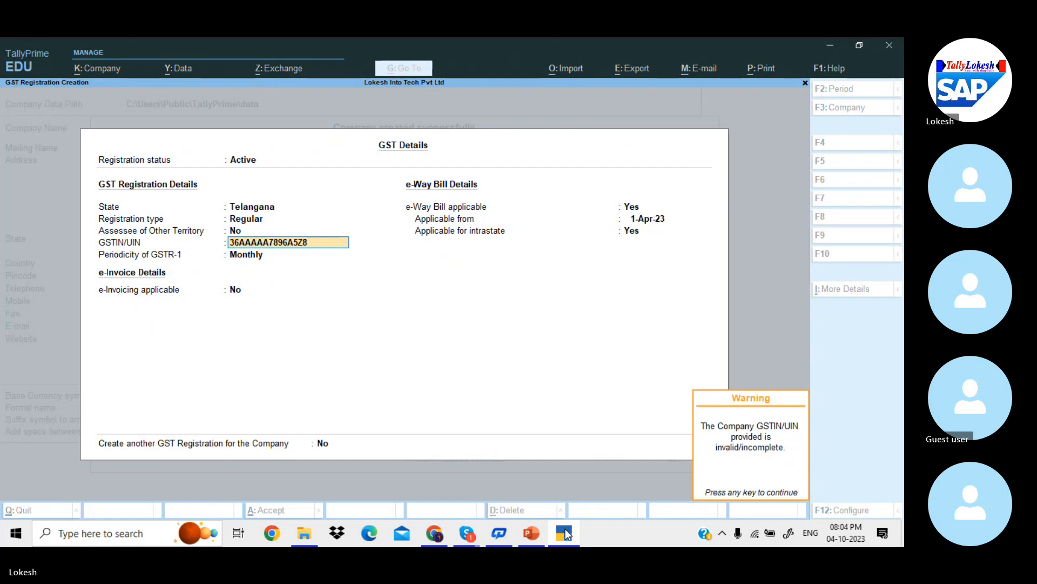
pyautogui.press('Return')
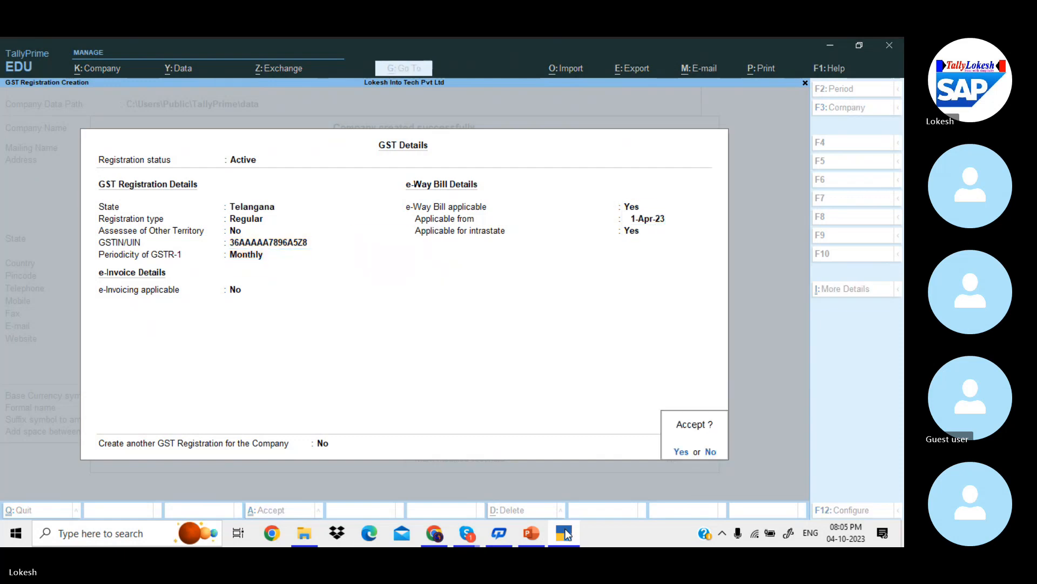
pyautogui.write('n')
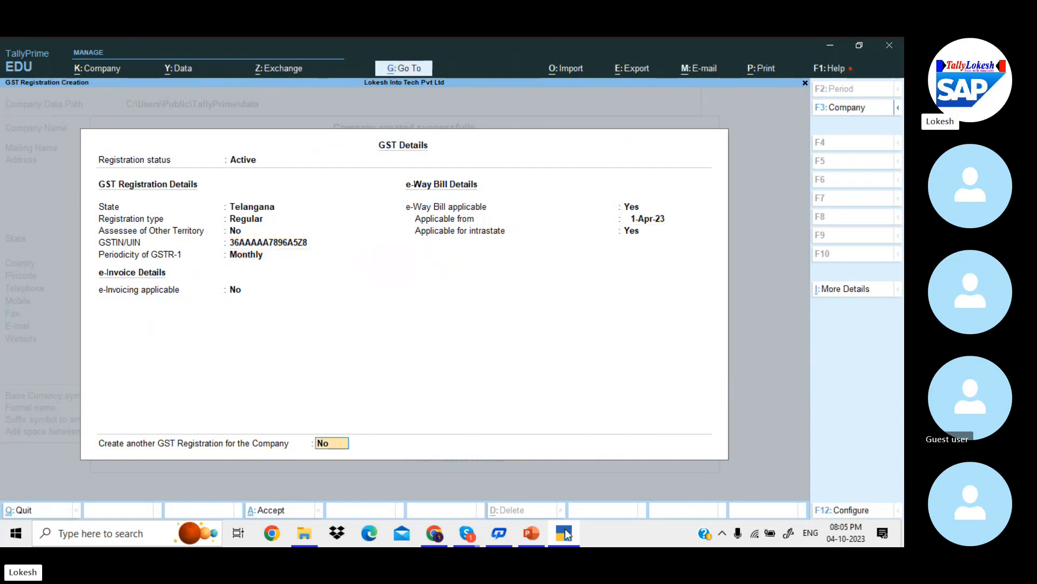
pyautogui.write('y')
pyautogui.press('Return')
pyautogui.press('Return')
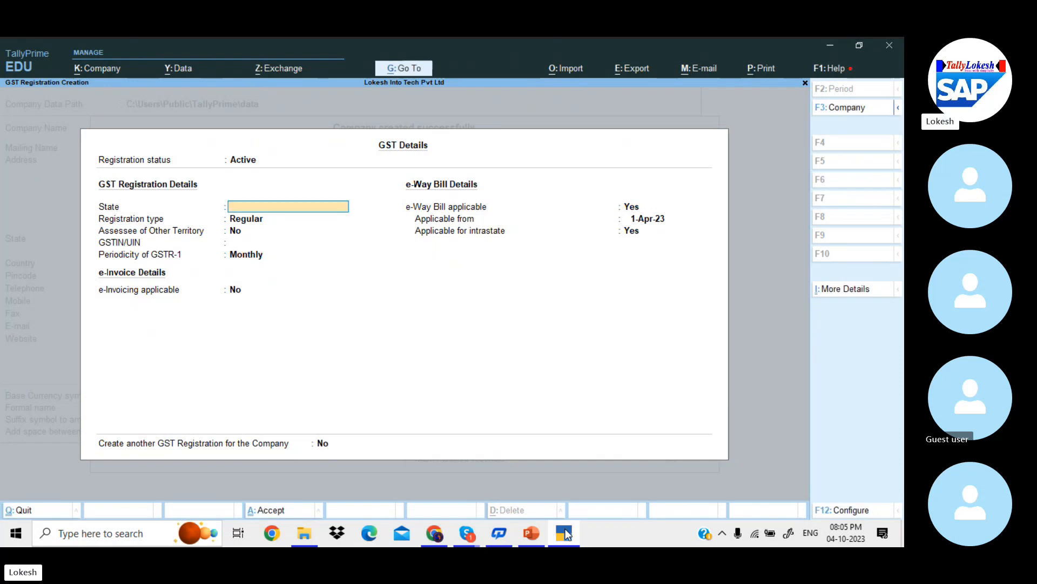
# - Define the third GST registration for Karnataka as Regular, not an assessee of other territory, and enter its GSTIN
pyautogui.write('kar')
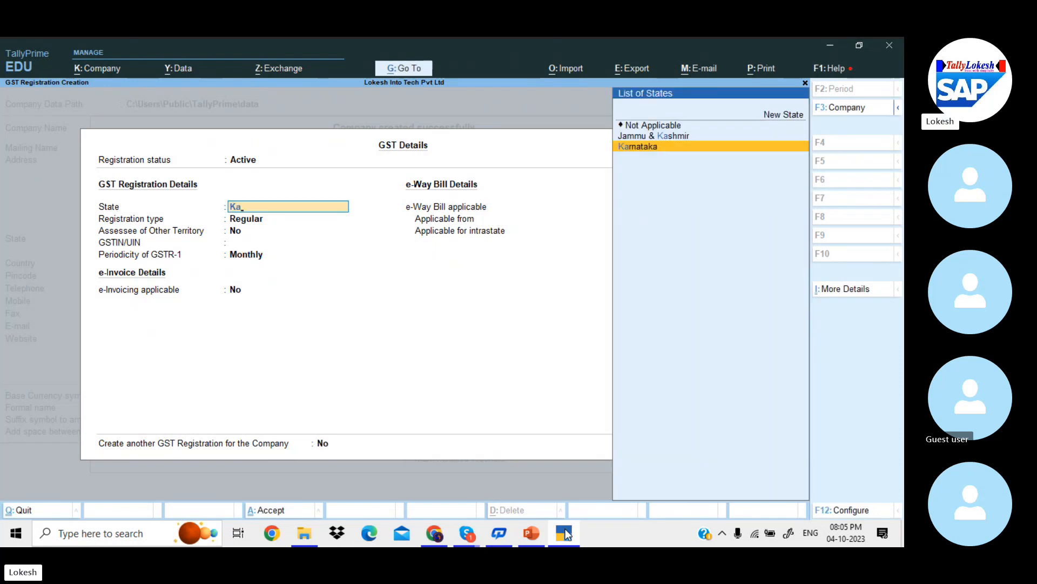
pyautogui.press('Return')
pyautogui.press('Return')
pyautogui.press('Return')
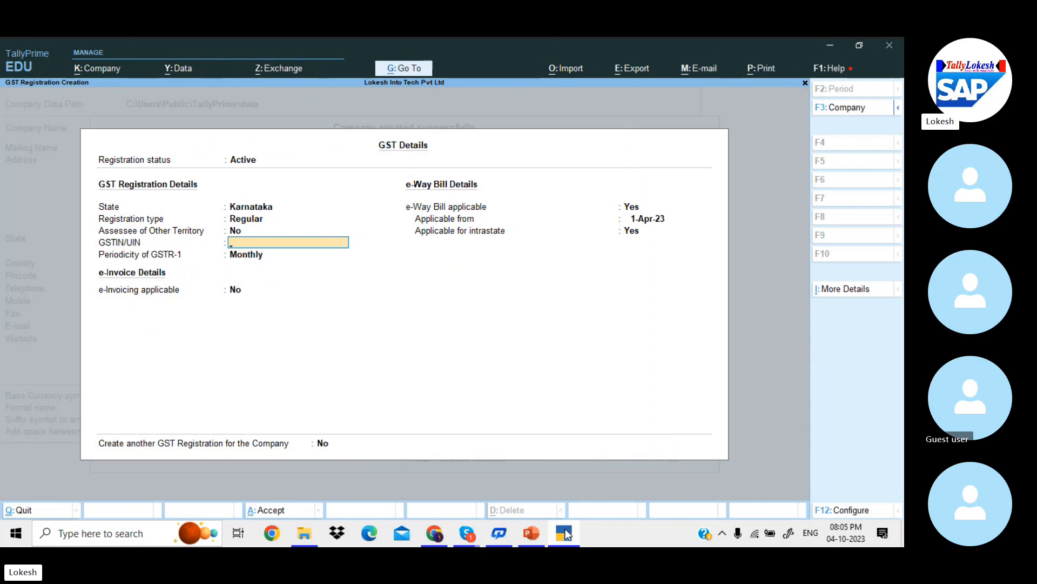
pyautogui.write('29AA')
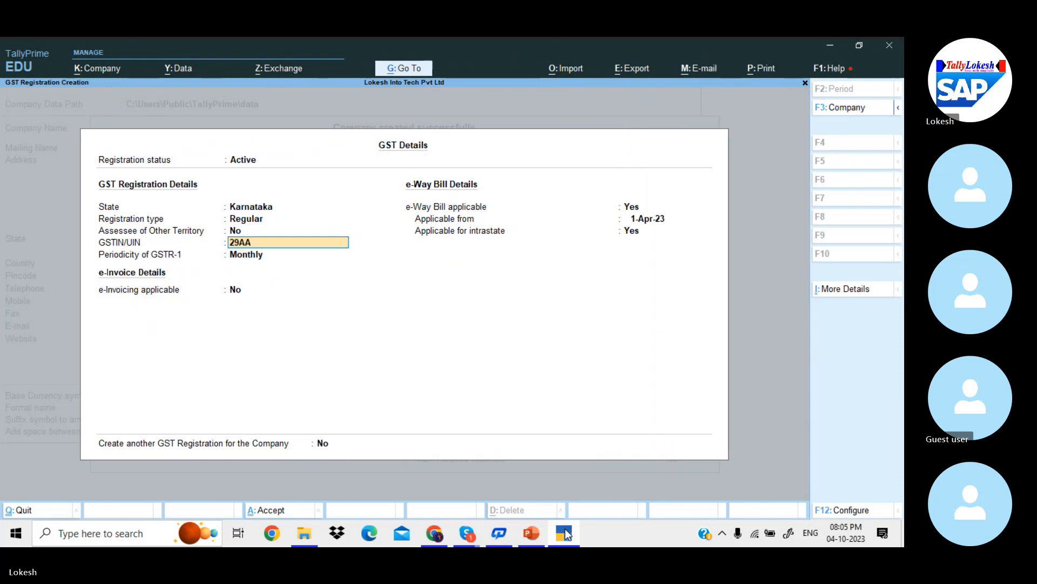
pyautogui.write('AAA4587A4Z7')
# - Save the Karnataka registration with its default return and e-Way Bill settings as the last one, and return to the company features
pyautogui.press('Return')
pyautogui.press('Return')
pyautogui.press('Return')
pyautogui.press('Return')
pyautogui.press('Return')
pyautogui.press('Return')
pyautogui.press('Return')
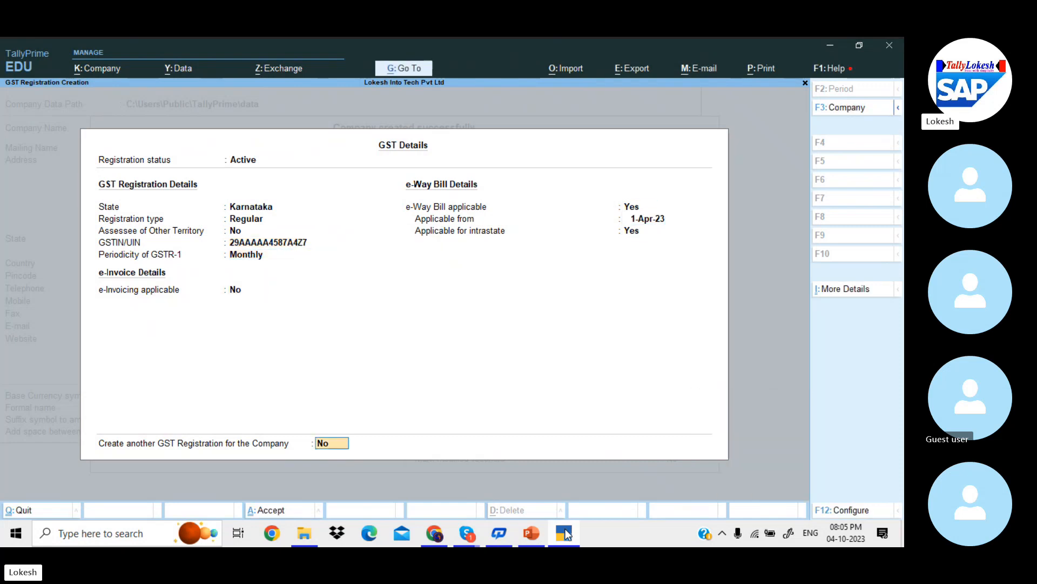
pyautogui.press('Return')
pyautogui.press('Return')
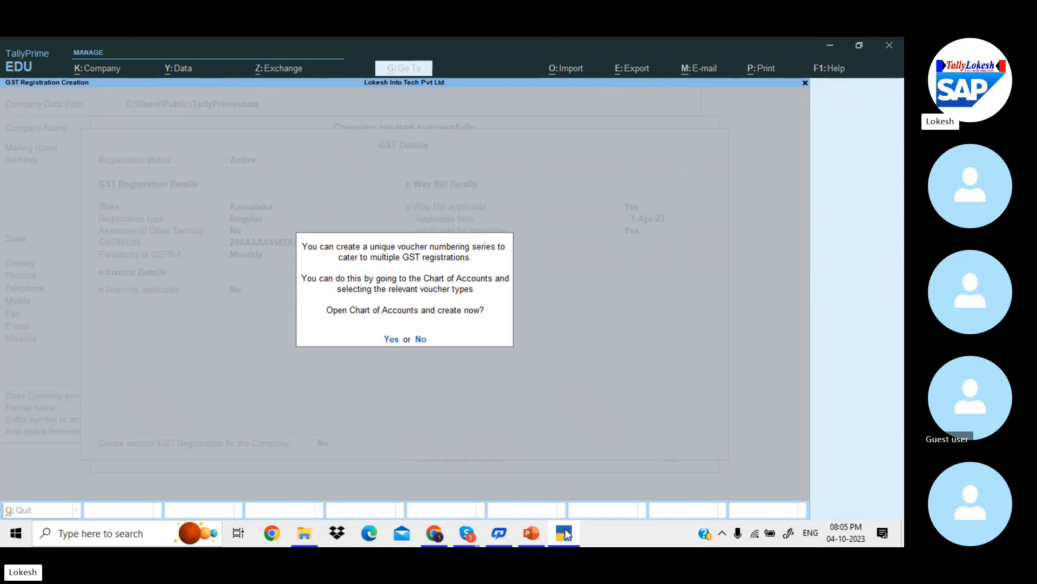
pyautogui.press('Return')
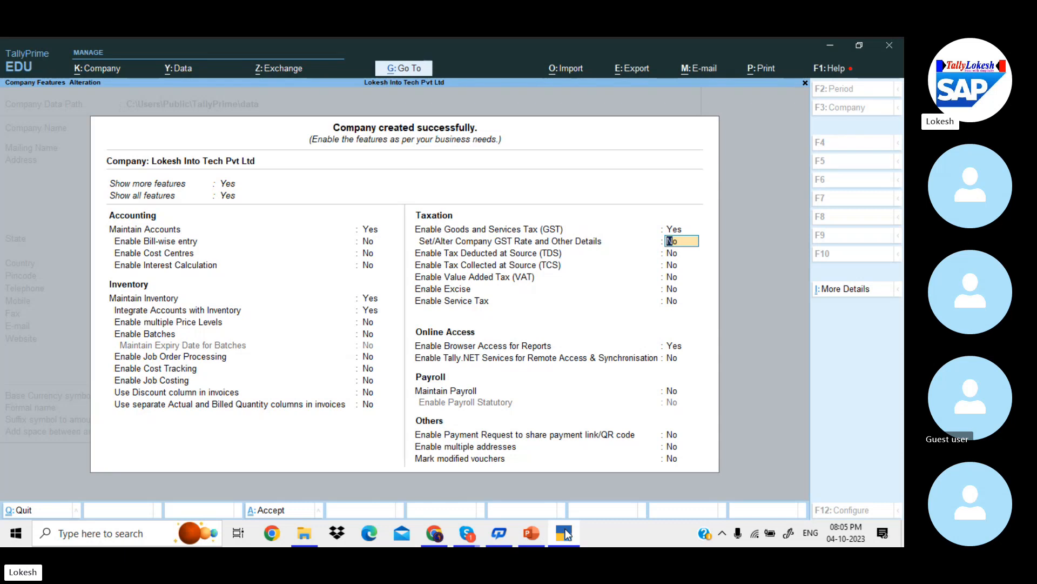
# - Check the Branch Accounting slide in PowerPoint, return to TallyPrime and open the Karnataka GST registration's status for alteration
pyautogui.hotkey('alt', 'Tab')
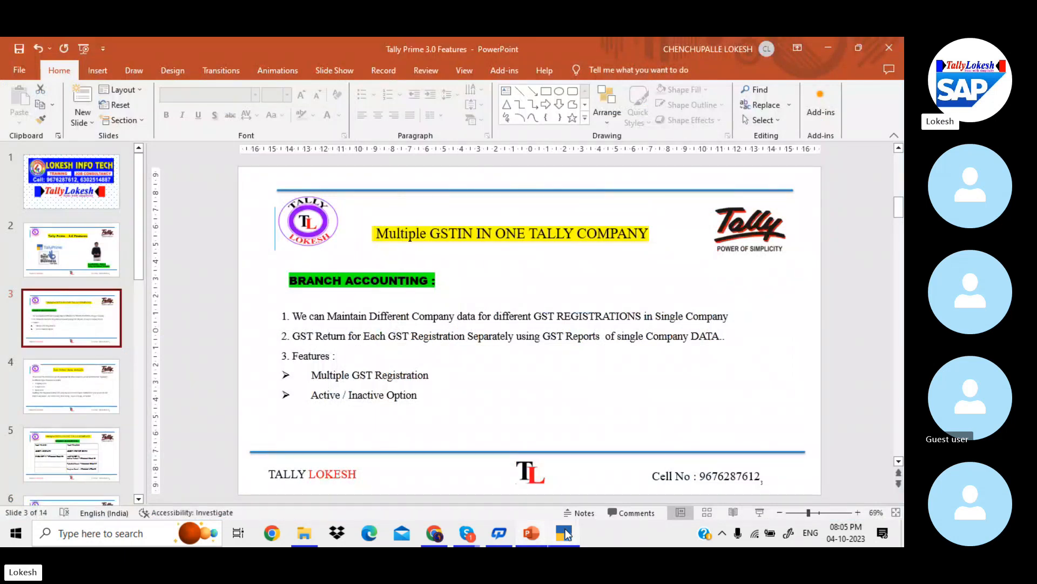
pyautogui.hotkey('alt', 'Tab')
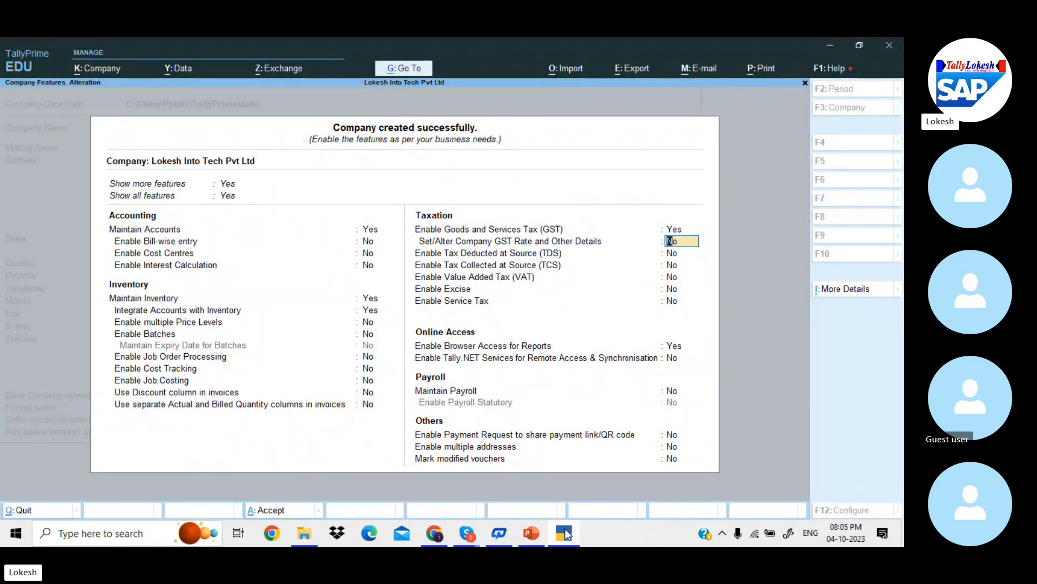
pyautogui.press('Up')
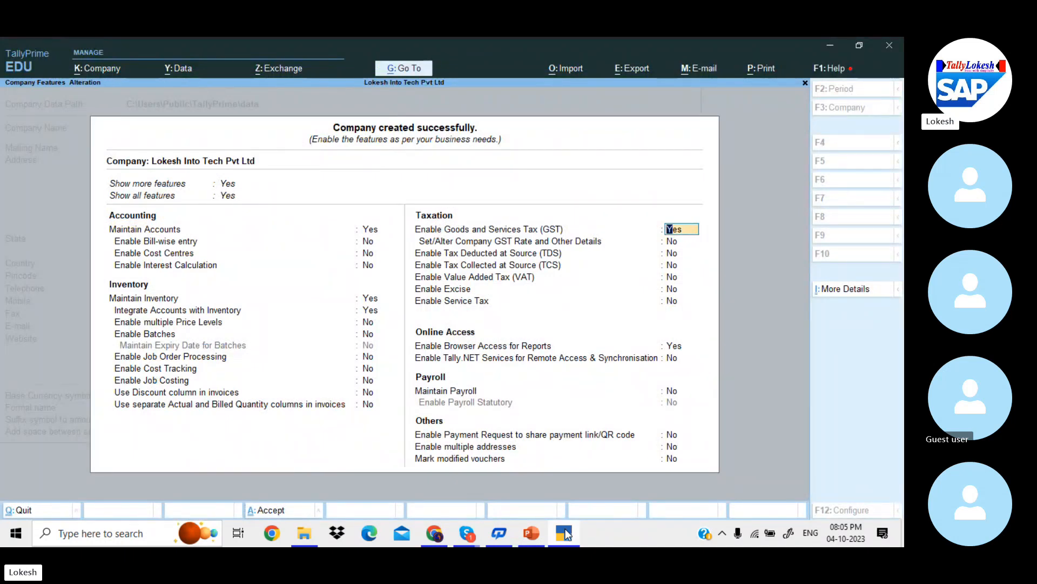
pyautogui.press('Return')
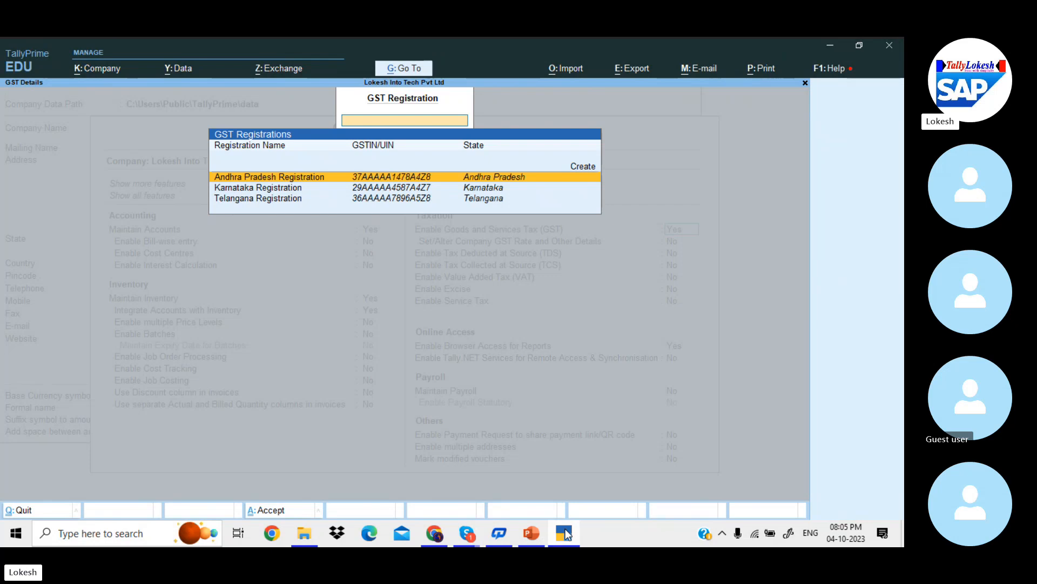
pyautogui.press('Down')
pyautogui.press('Return')
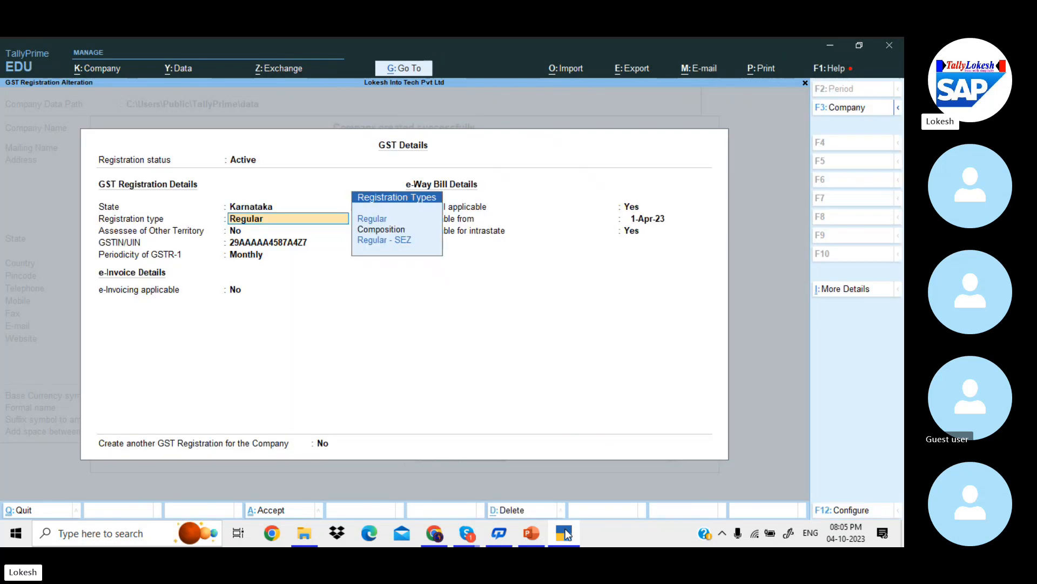
pyautogui.press('Up')
pyautogui.press('Up')
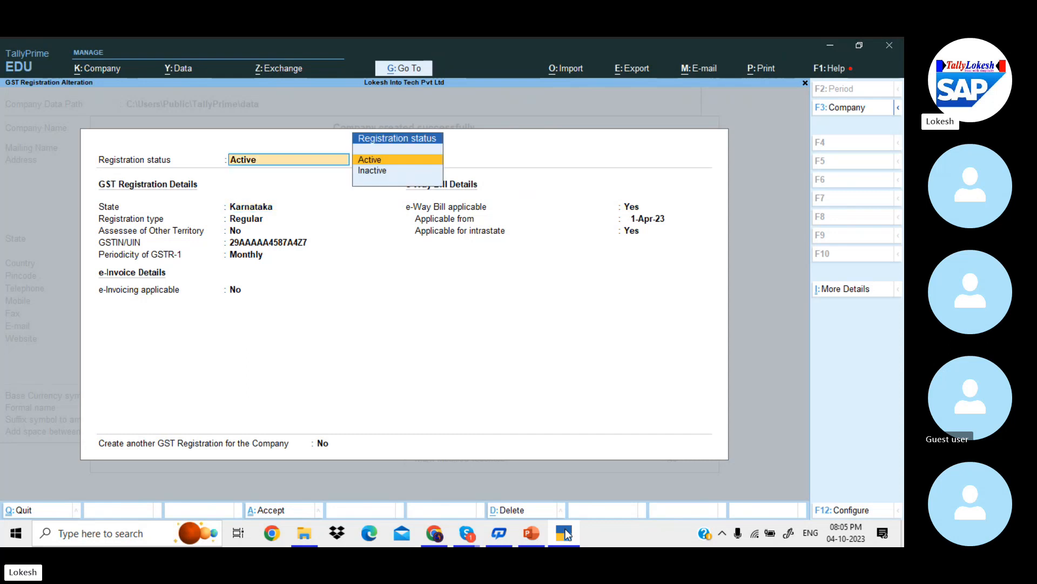
# - Check the Active / Inactive Option in the PowerPoint slide, return to TallyPrime and set the Karnataka registration's status to Inactive
pyautogui.click(566, 534)
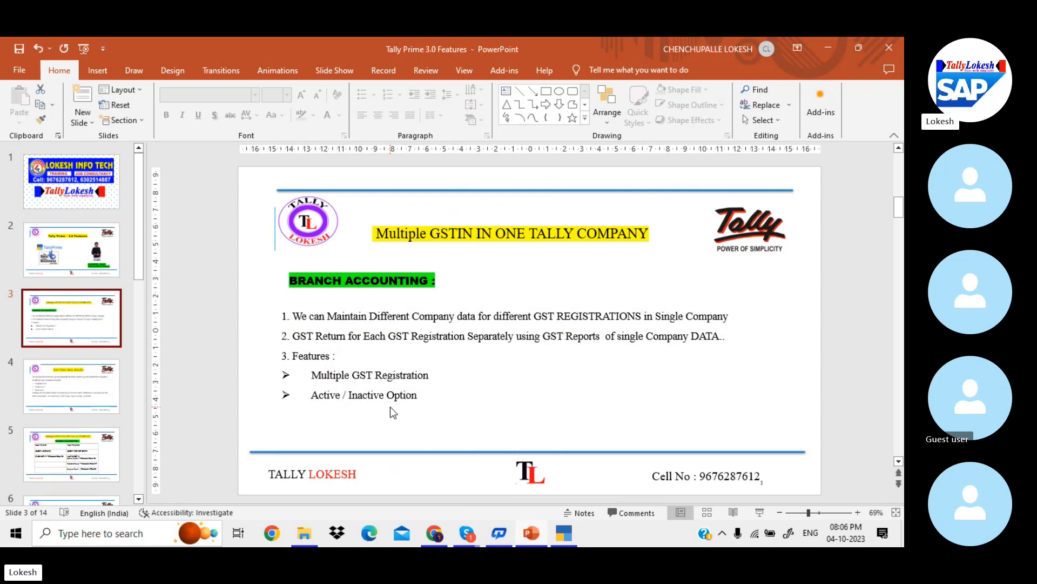
pyautogui.hotkey('alt', 'Tab')
pyautogui.press('Down')
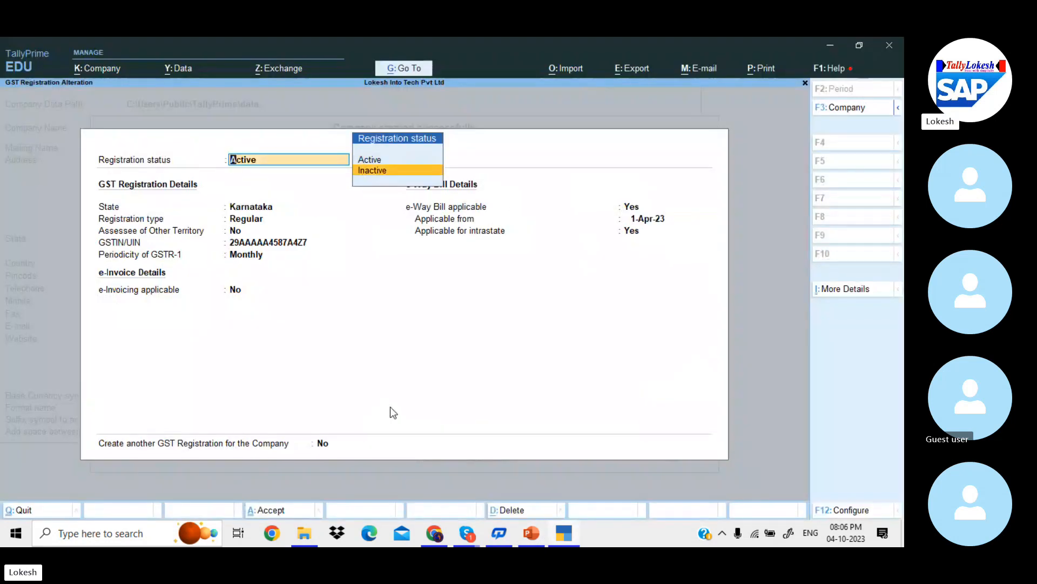
pyautogui.press('Return')
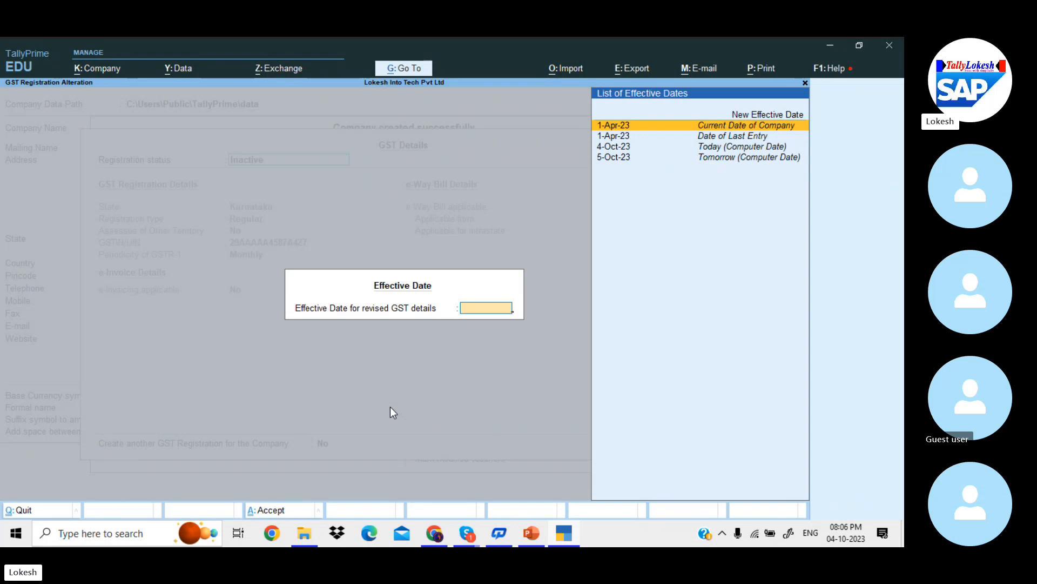
# - Apply the revised GST details from the Current Date of Company, 1-Apr-23
pyautogui.press('Down')
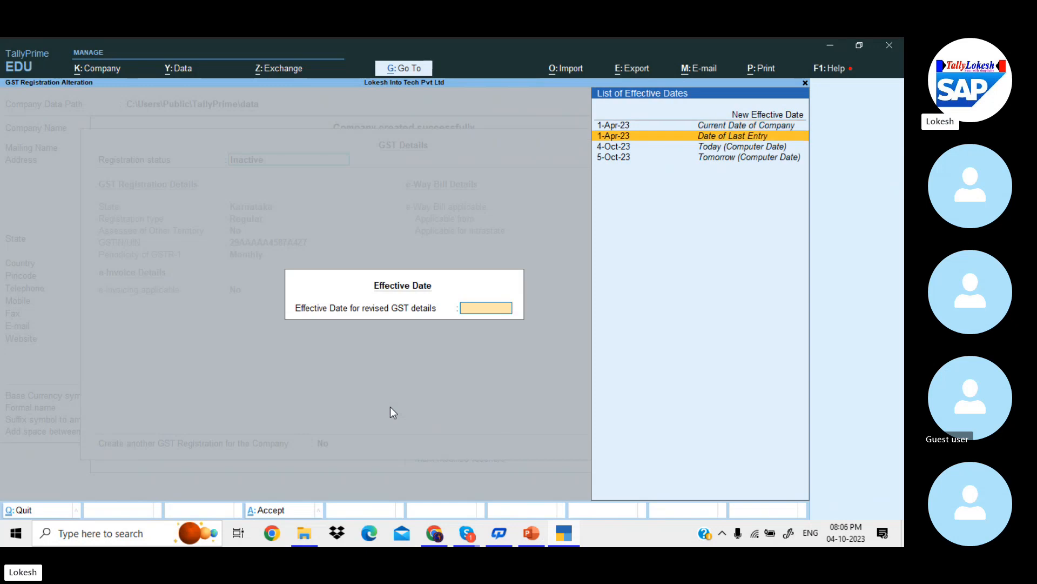
pyautogui.press('Down')
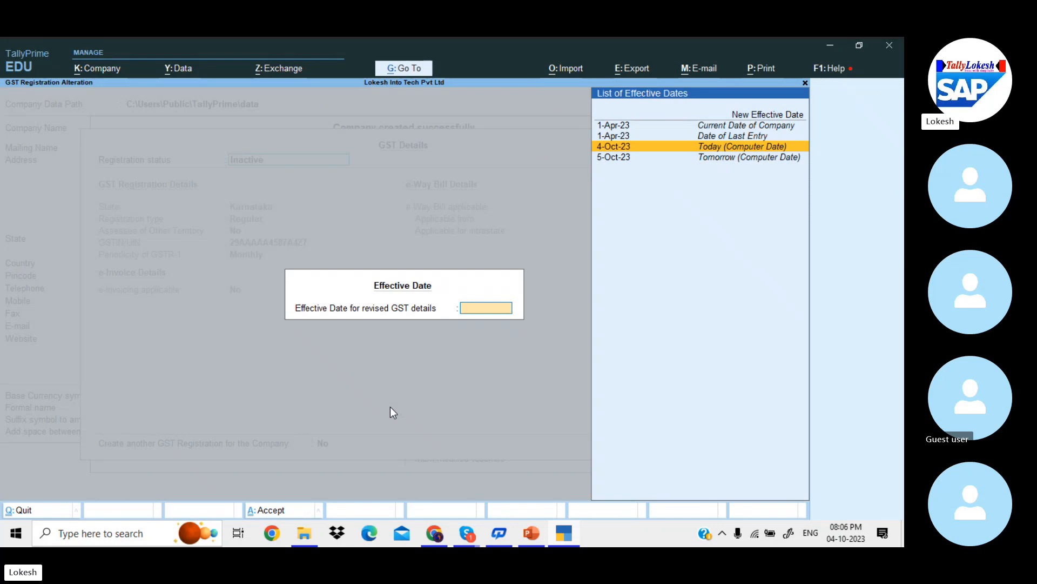
pyautogui.press('Down')
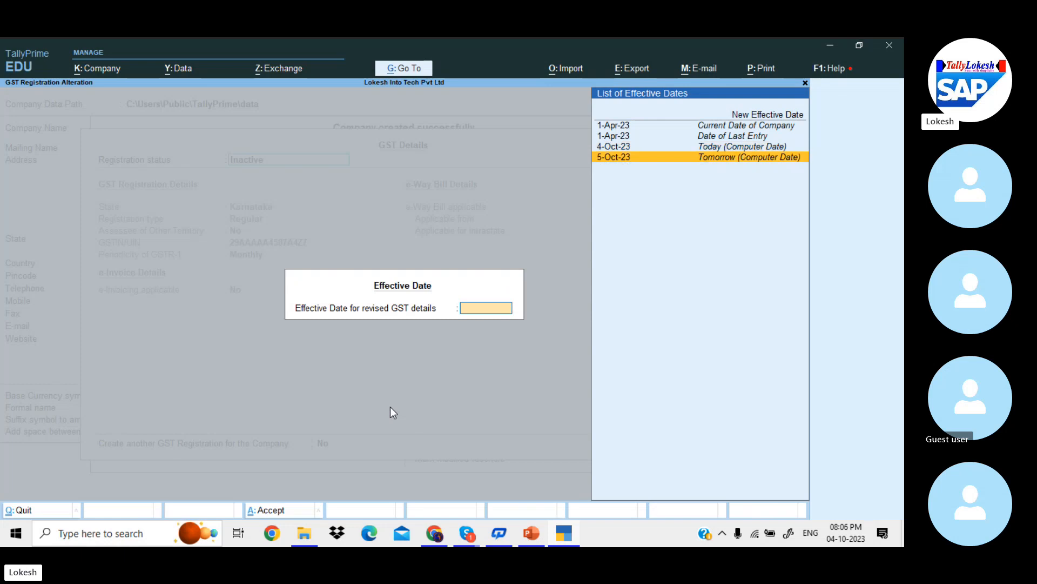
pyautogui.press('Up')
pyautogui.press('Up')
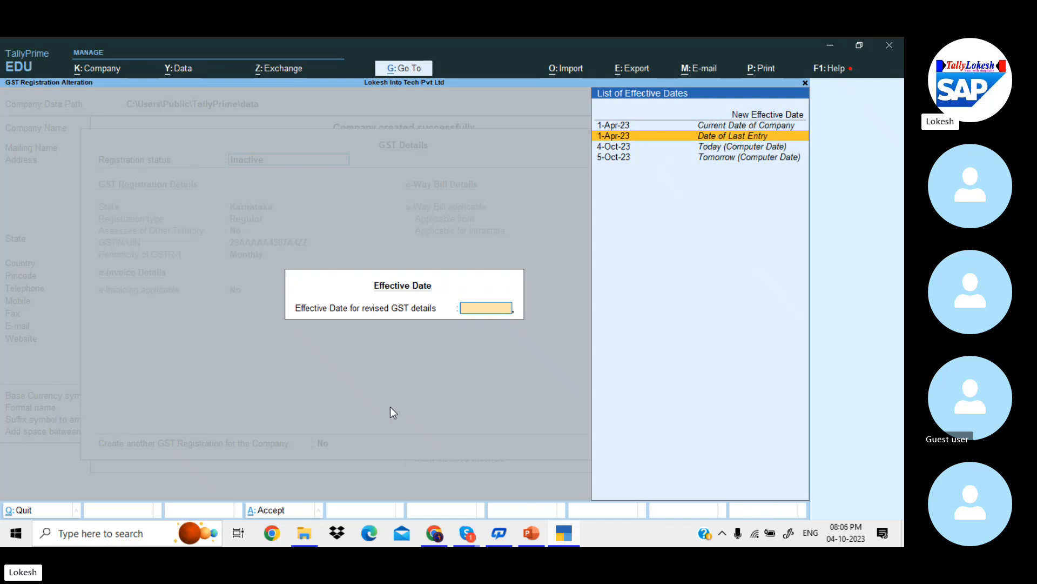
pyautogui.press('Up')
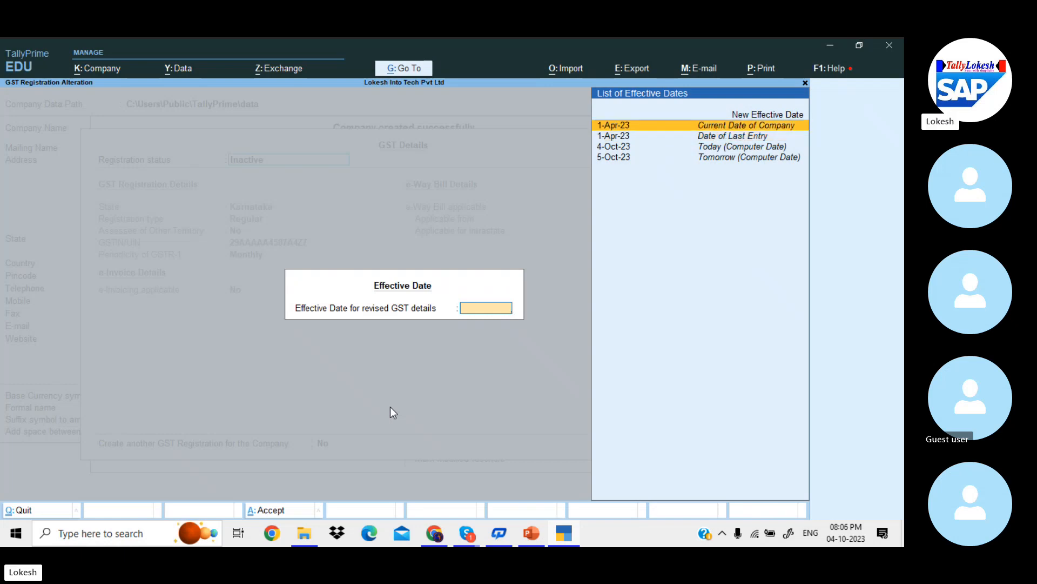
pyautogui.press('Return')
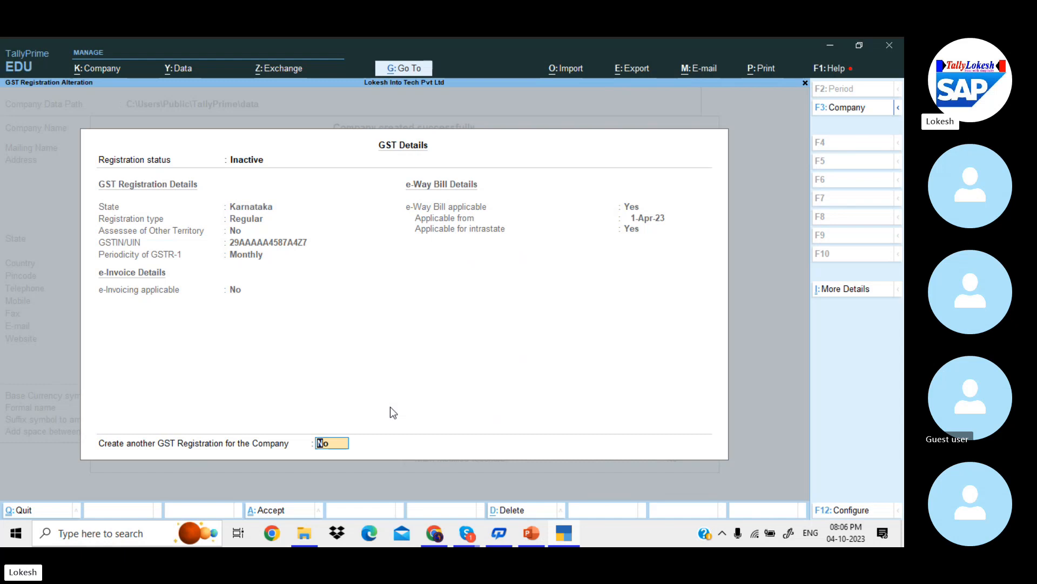
# - Save the Karnataka registration without creating another one, check its status in the registrations list and return to the company features
pyautogui.press('Return')
pyautogui.press('Return')
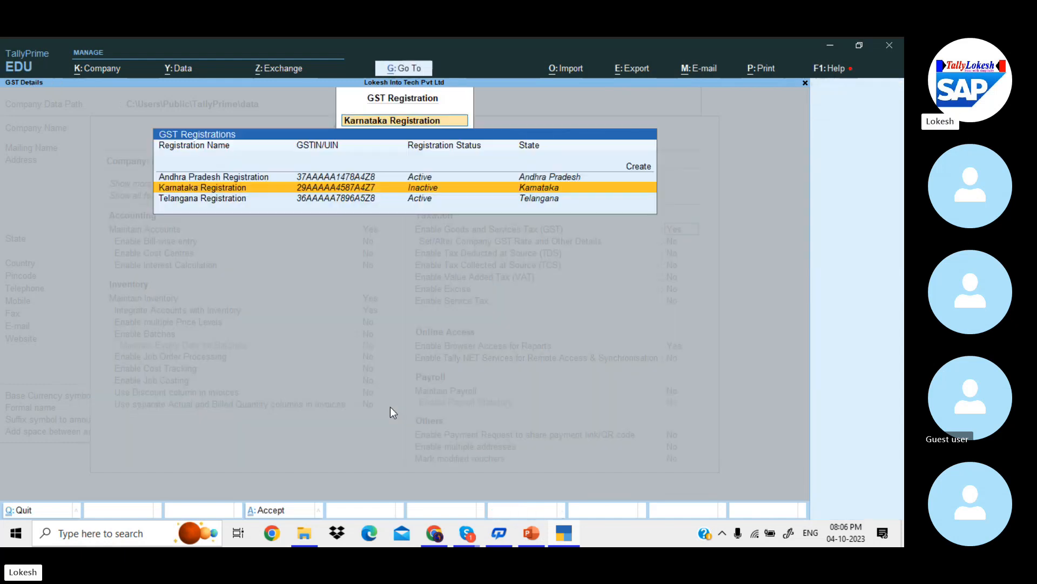
pyautogui.click(422, 190)
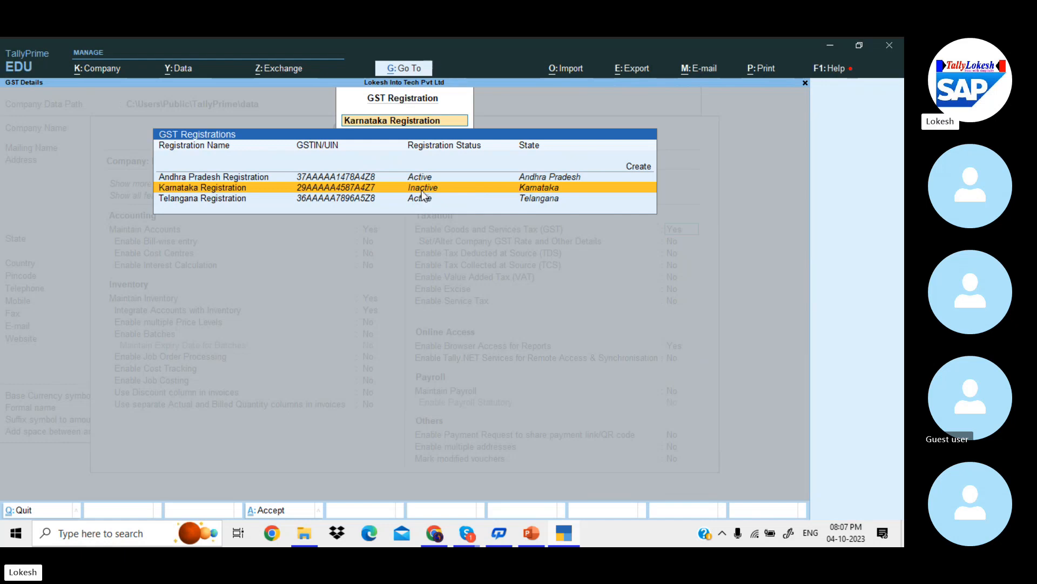
pyautogui.press('Escape')
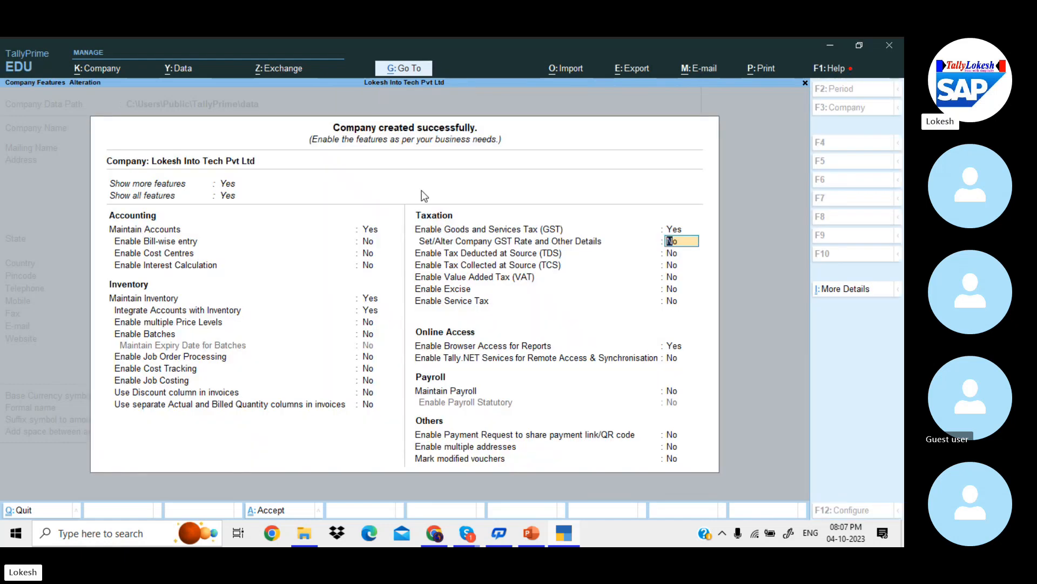
# - Read the Set/Alter data details slide in PowerPoint and return to the company features in TallyPrime
pyautogui.hotkey('alt', 'Tab')
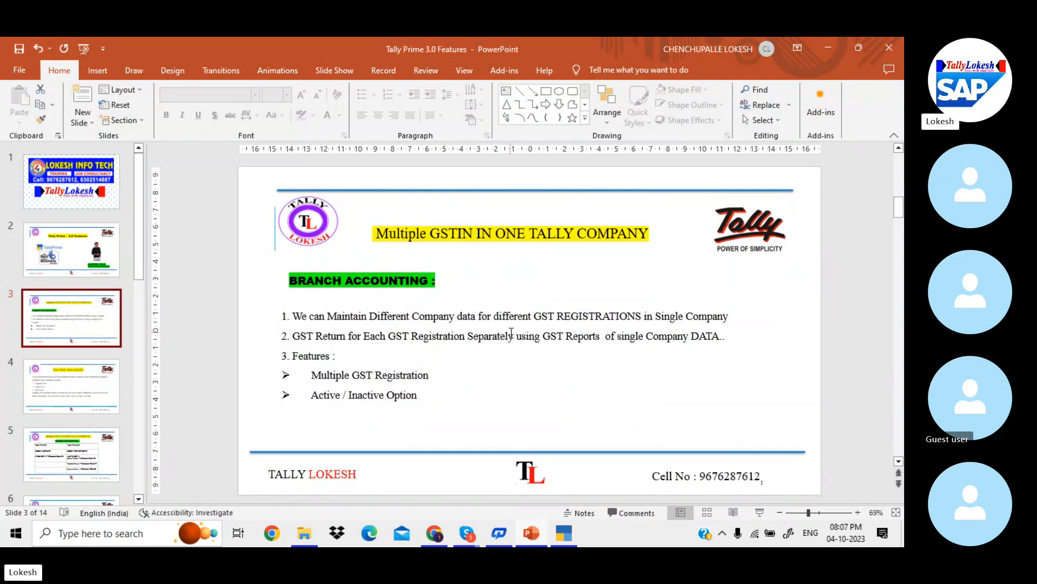
pyautogui.scroll(-1, 511, 333)
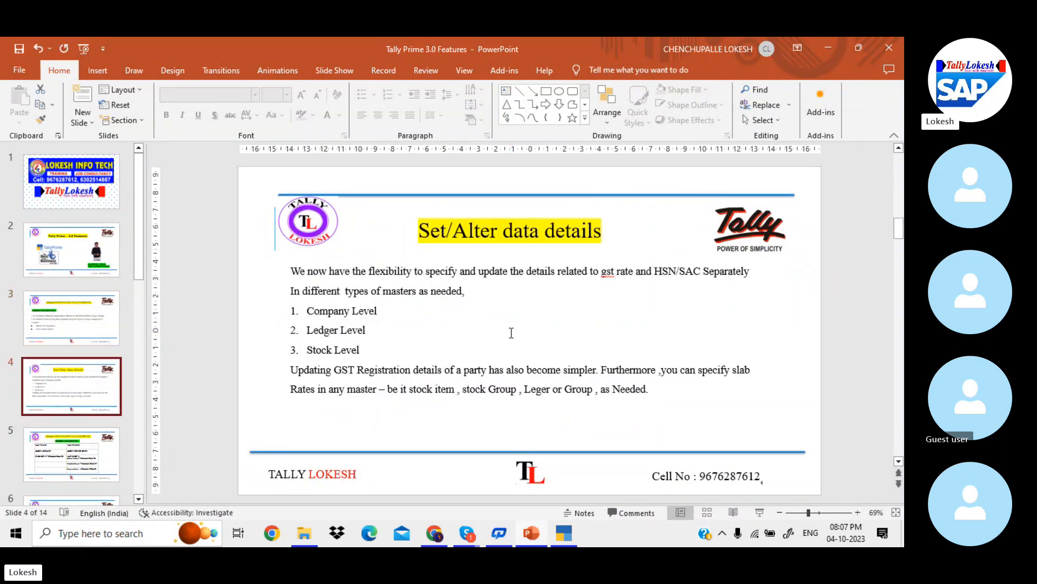
pyautogui.hotkey('alt', 'Tab')
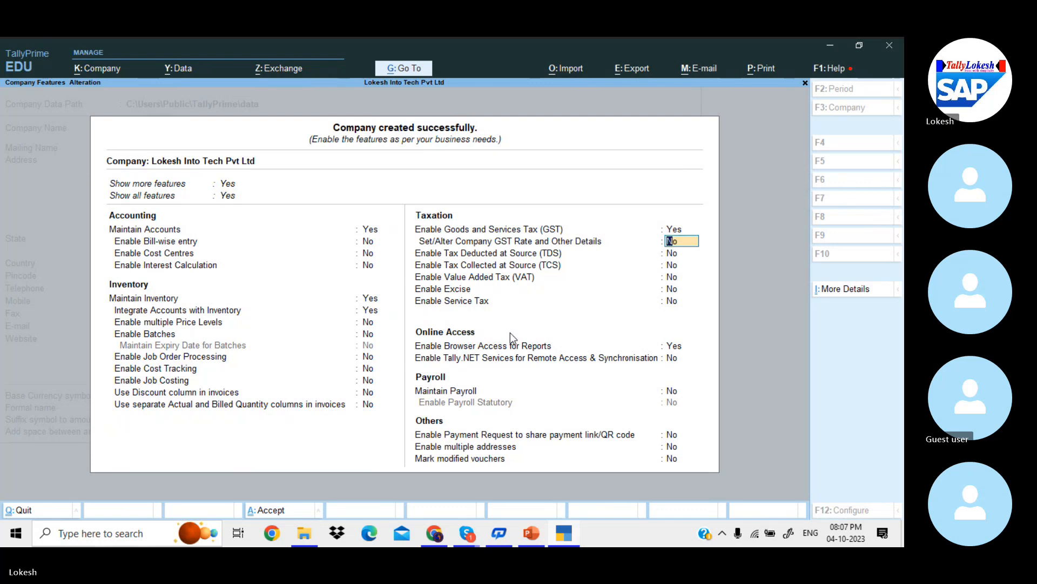
# - Enable setting the company GST rate and other details, and specify HSN/SAC 490125 at company level with a blank description
pyautogui.press('y')
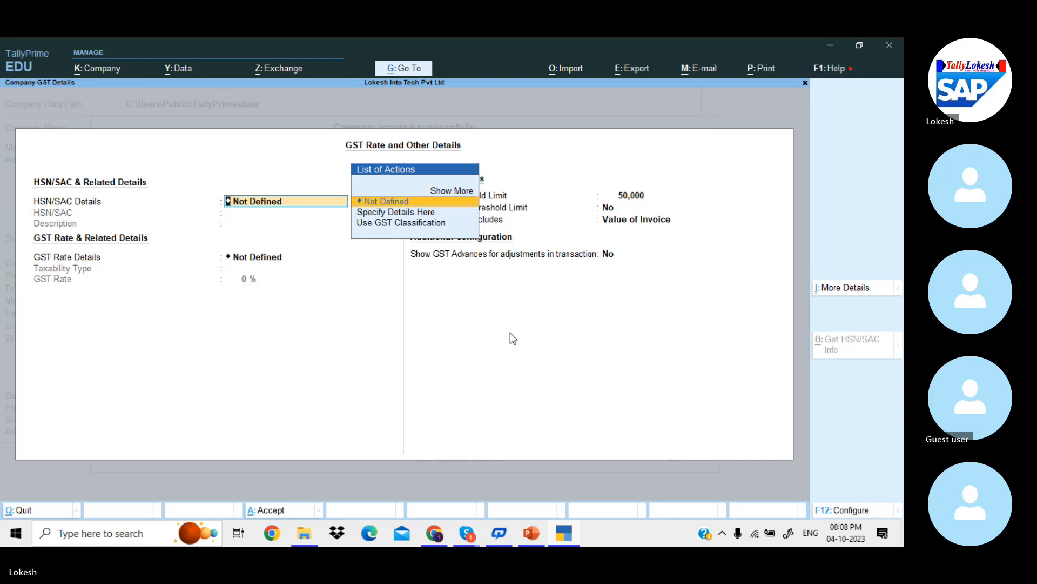
pyautogui.press('Down')
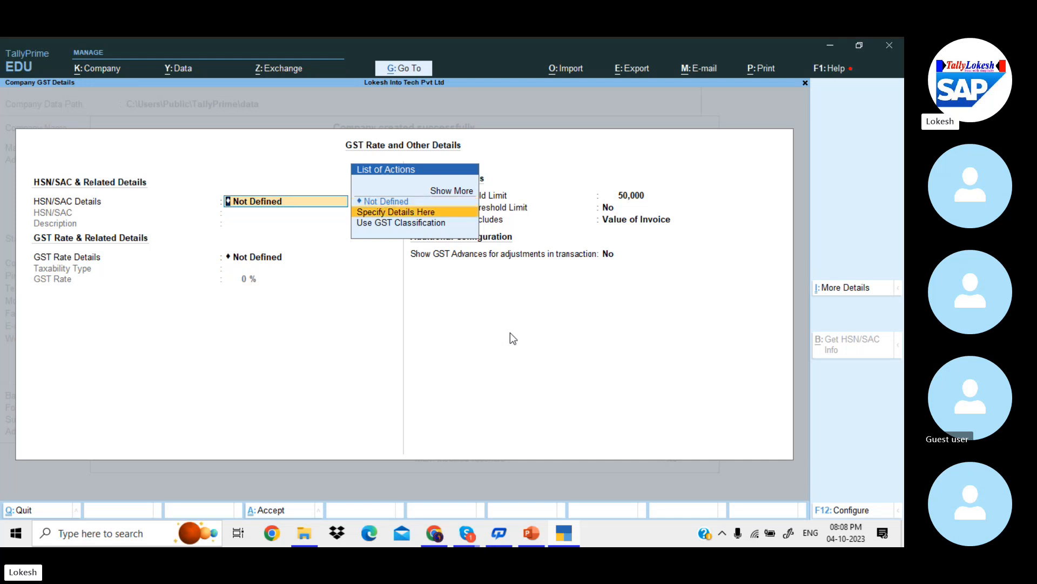
pyautogui.press('Return')
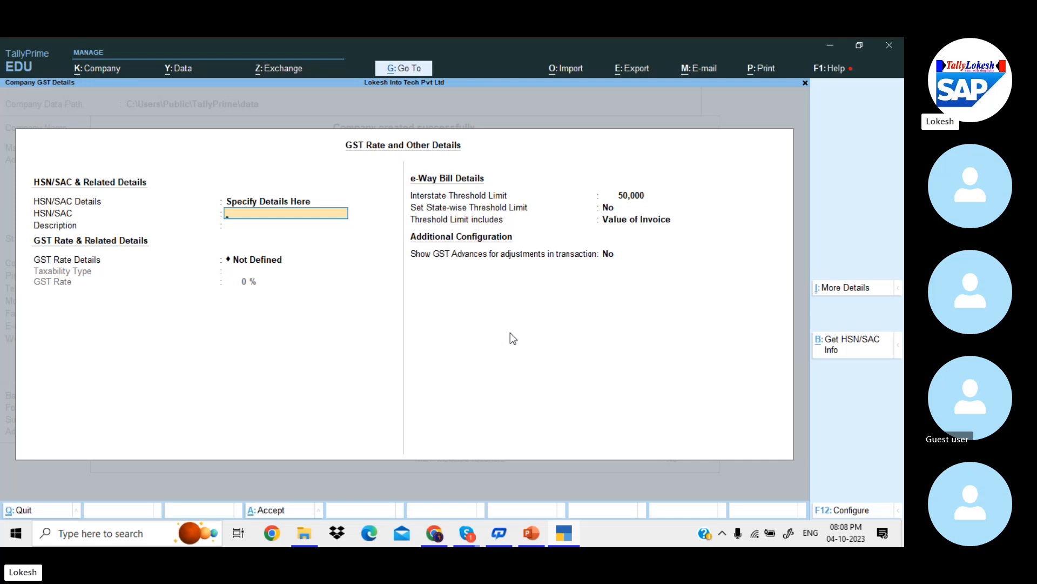
pyautogui.write('490125')
pyautogui.press('Return')
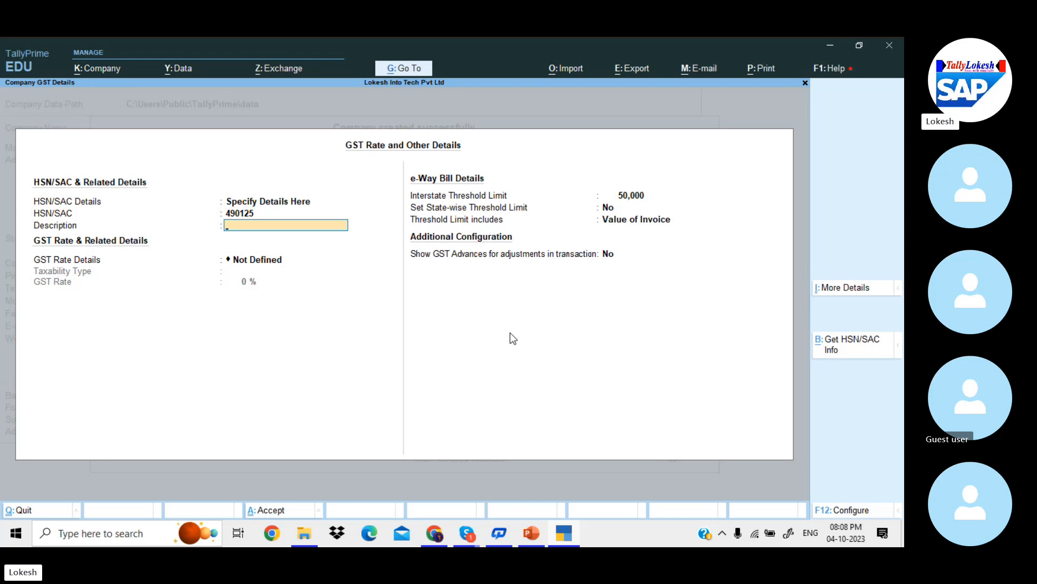
pyautogui.press('Return')
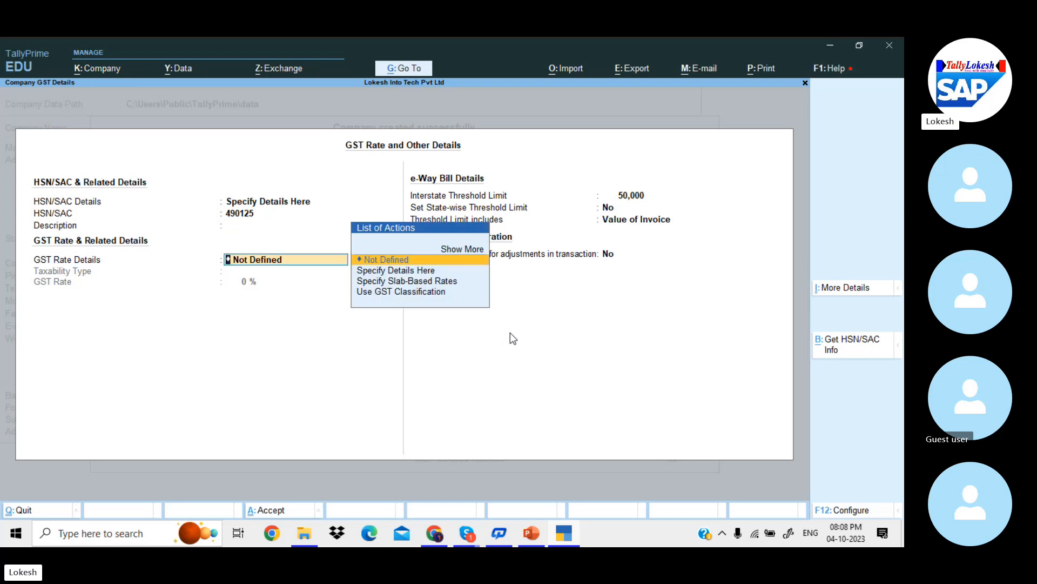
# - Specify the company-level GST rate details as Taxable at 12 %
pyautogui.press('Down')
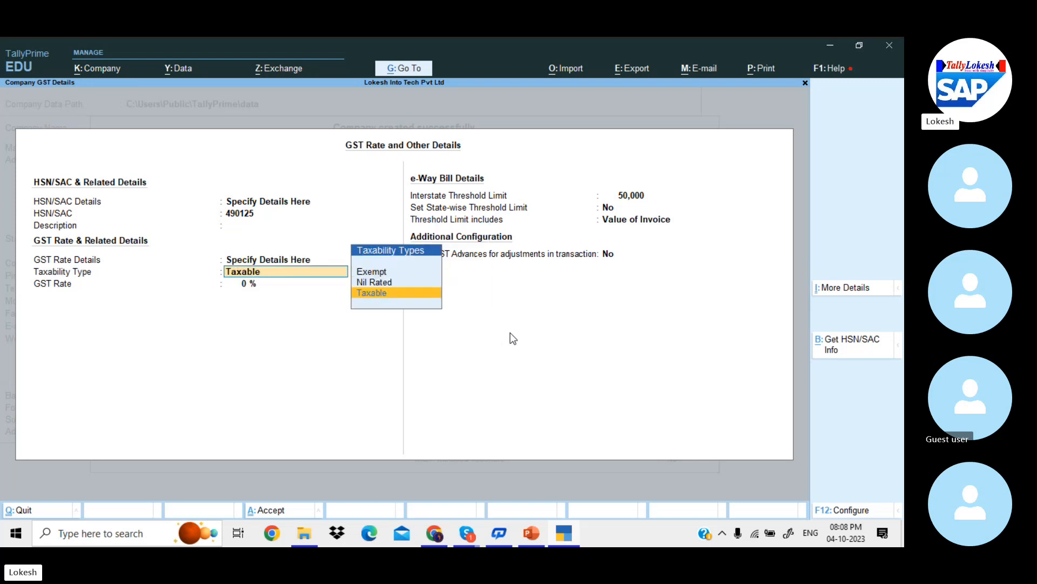
pyautogui.press('Return')
pyautogui.press('Return')
pyautogui.write('12')
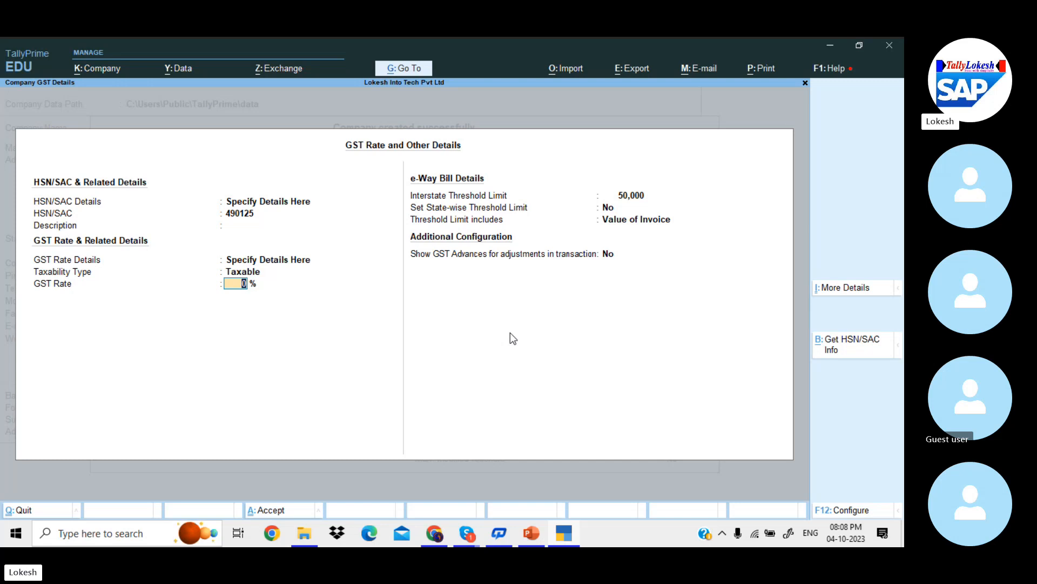
pyautogui.press('Return')
pyautogui.press('Return')
pyautogui.press('Return')
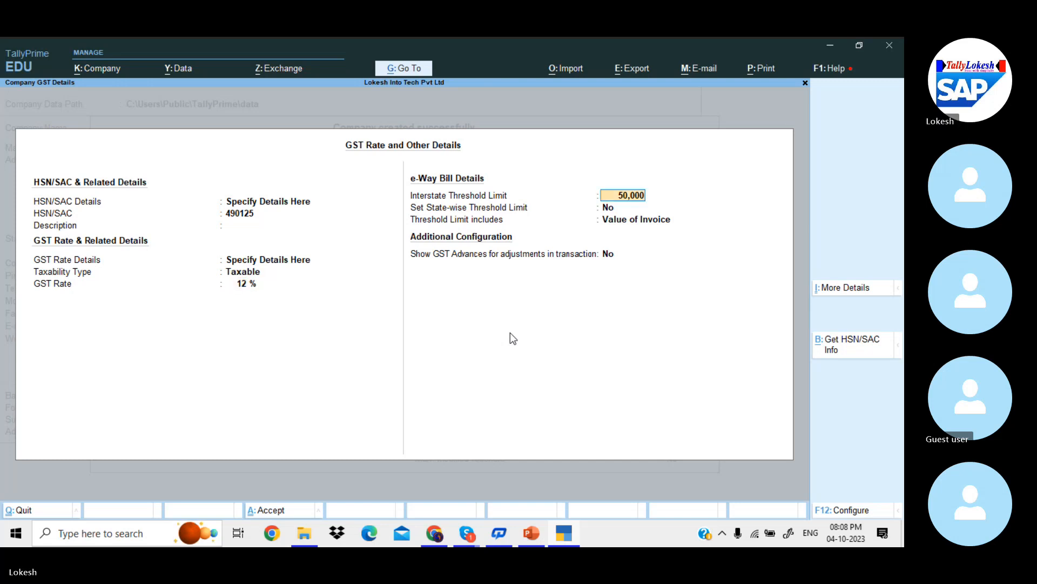
# - Keep the e-Way Bill threshold based on Value of Invoice and GST advances off, and save the company GST details
pyautogui.press('Return')
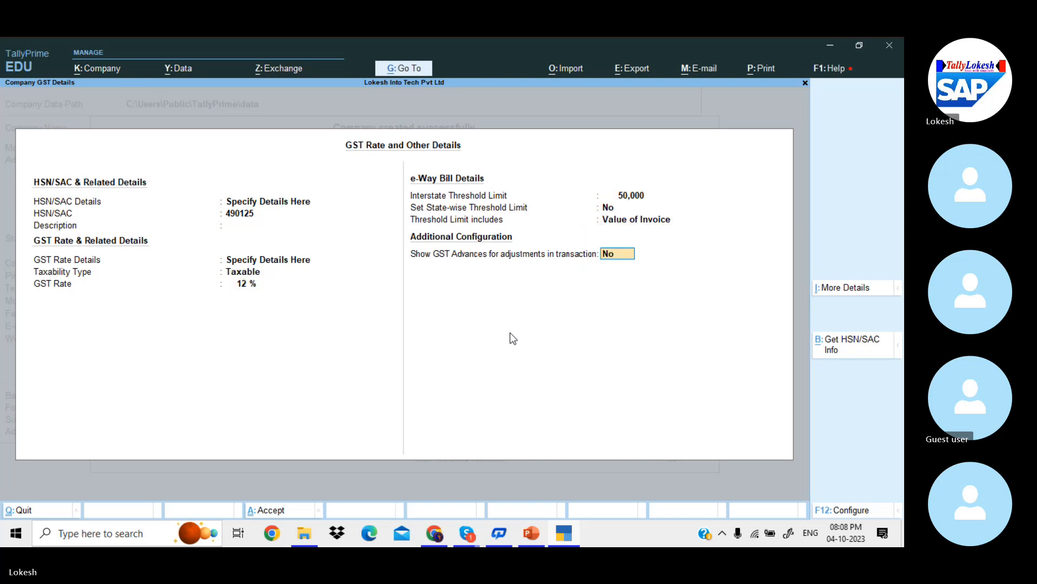
pyautogui.press('BackSpace')
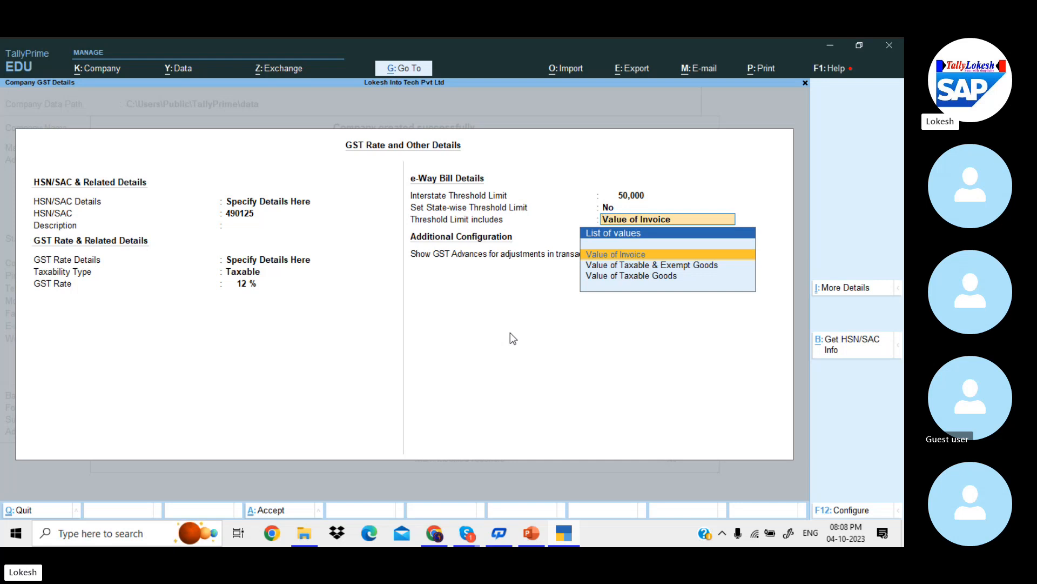
pyautogui.press('Return')
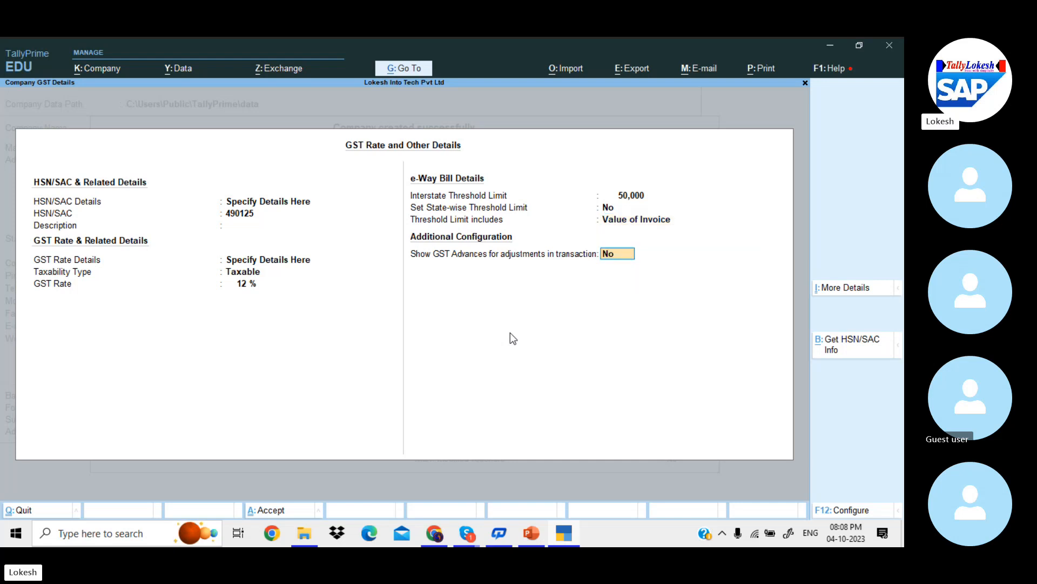
pyautogui.press('Return')
# - Leave the remaining company features at No, disable browser access for reports, and accept the company features
pyautogui.press('Return')
pyautogui.press('Return')
pyautogui.press('Return')
pyautogui.press('Return')
pyautogui.press('Return')
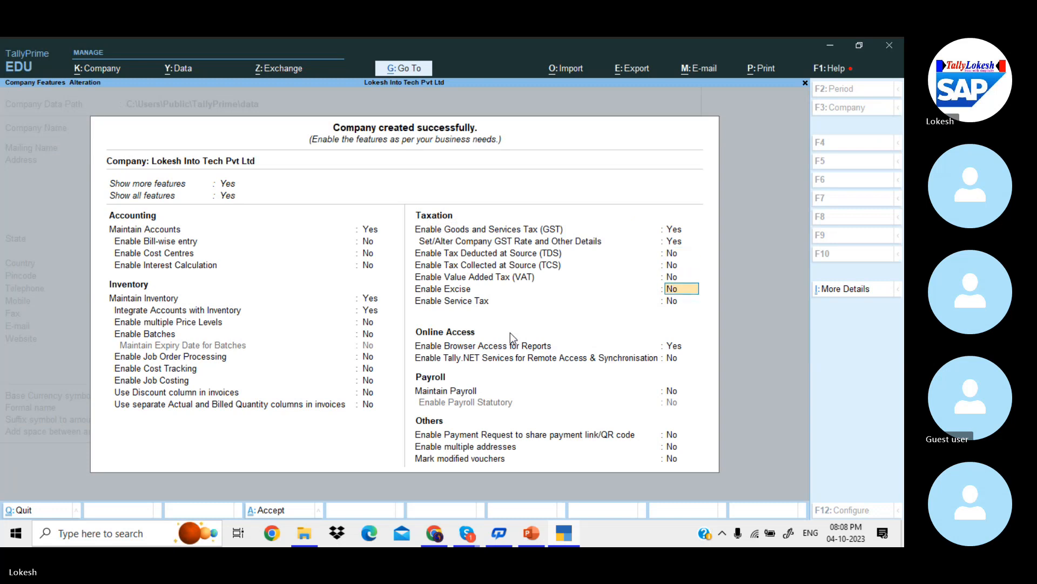
pyautogui.press('n')
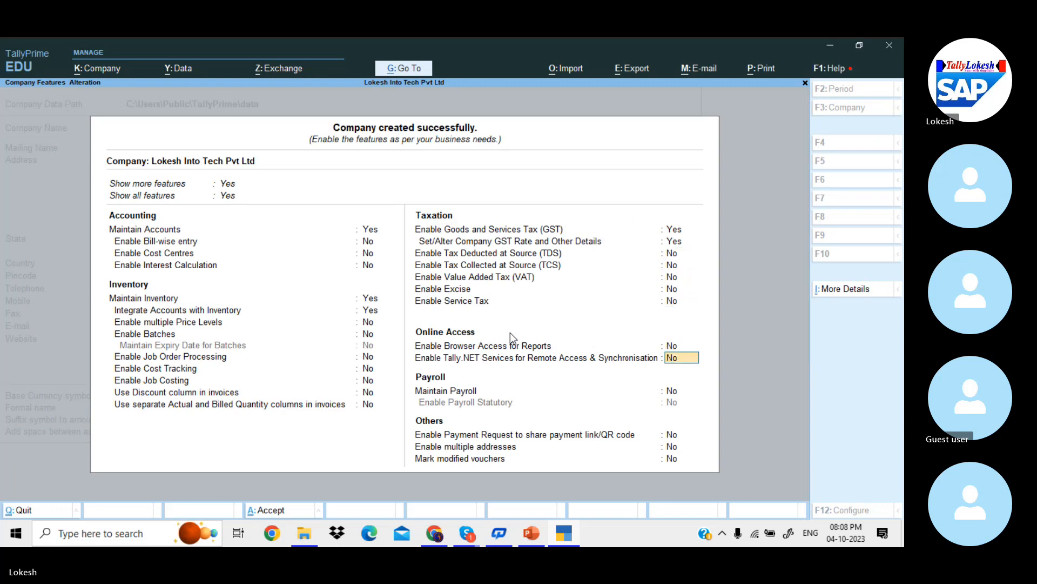
pyautogui.press('Return')
pyautogui.press('Return')
pyautogui.press('Return')
pyautogui.press('Return')
pyautogui.press('Return')
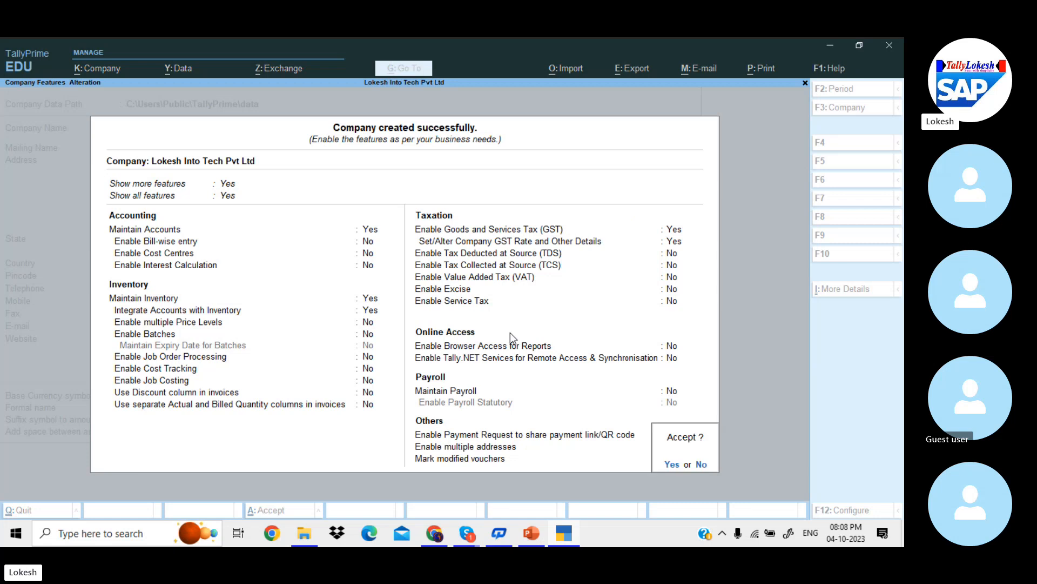
pyautogui.press('Return')
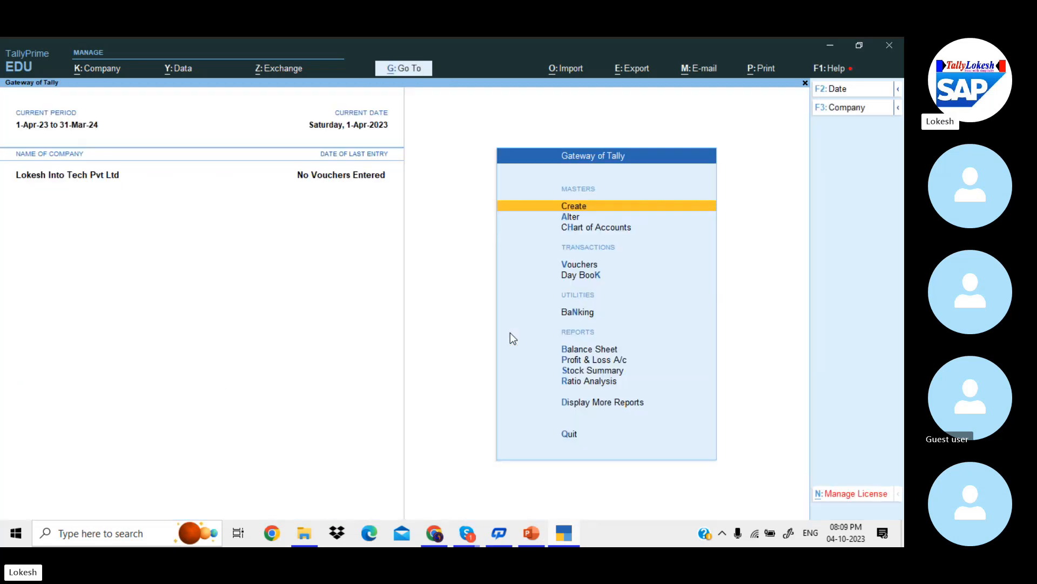
# - Start a new purchase voucher under the Andhra Pradesh Registration, leaving the supplier invoice number blank
pyautogui.hotkey('alt', 'Tab')
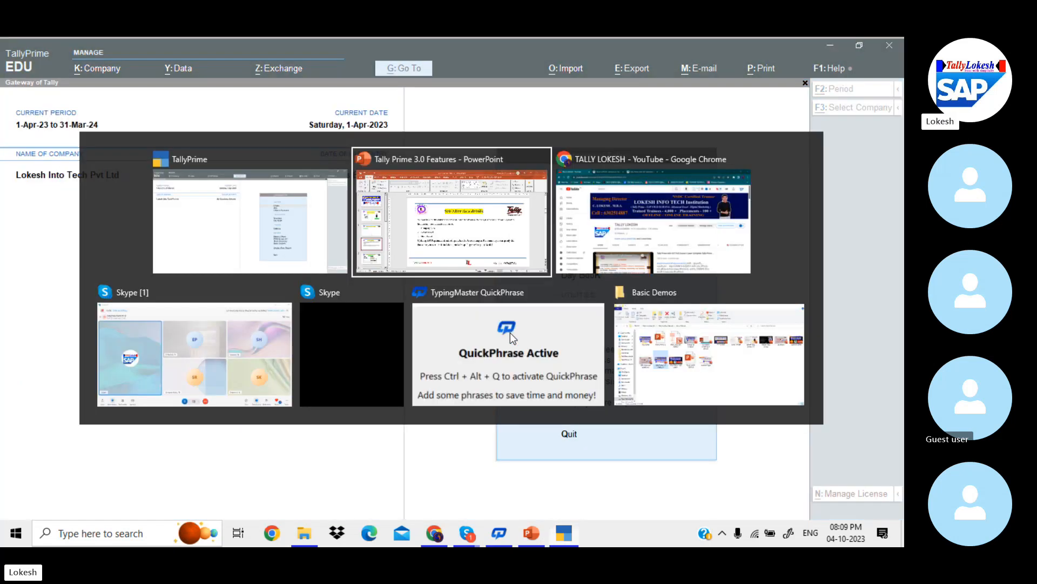
pyautogui.hotkey('alt', 'Tab')
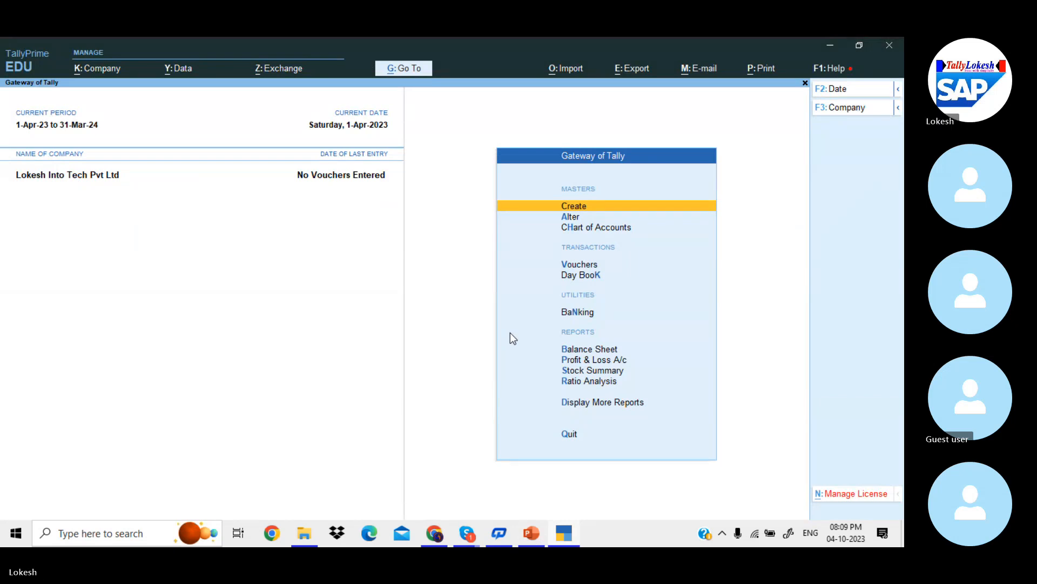
pyautogui.press('Down')
pyautogui.press('Down')
pyautogui.press('Down')
pyautogui.press('Return')
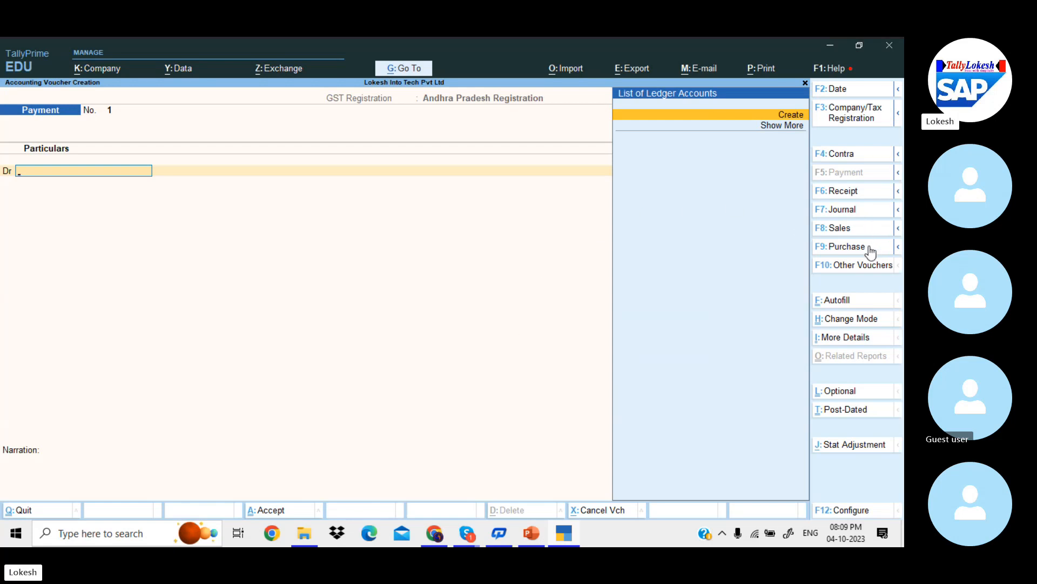
pyautogui.click(869, 246)
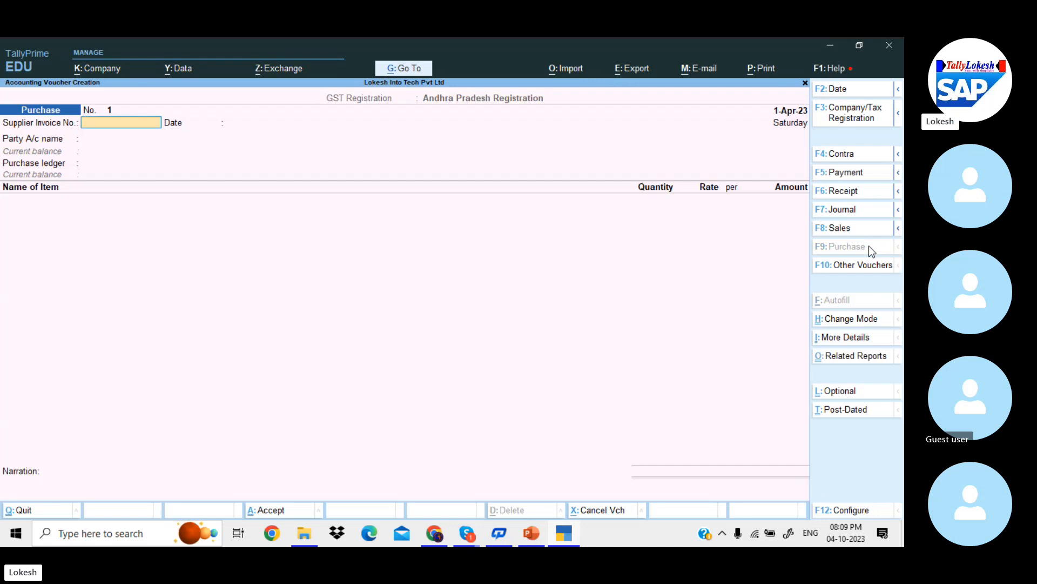
pyautogui.press('Return')
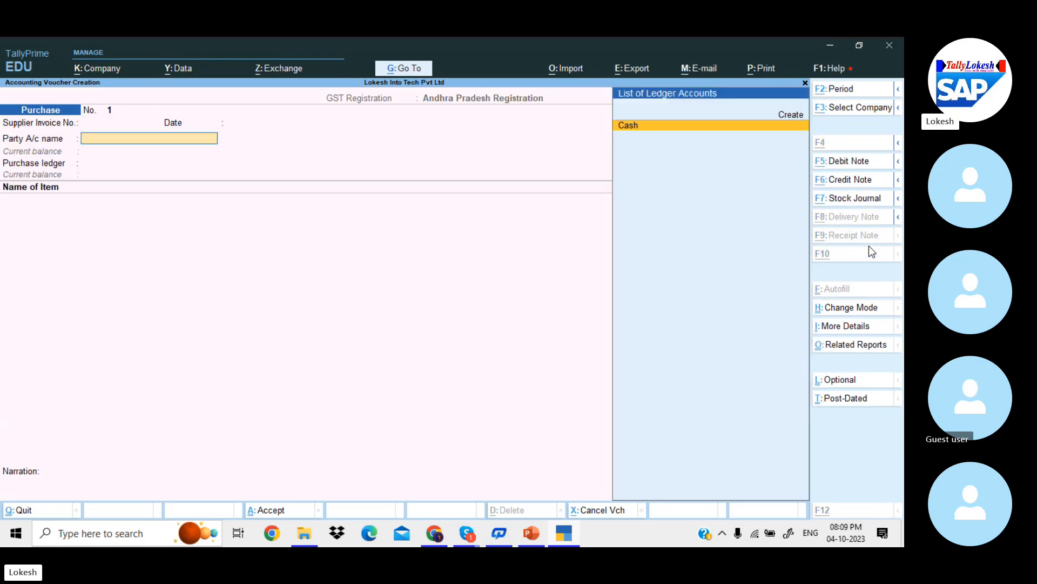
# - Create a party ledger named Kalyan Merchants under Sundry Creditors, keeping the state as Andhra Pradesh and the country as India
pyautogui.hotkey('alt', 'c')
pyautogui.write('Ka')
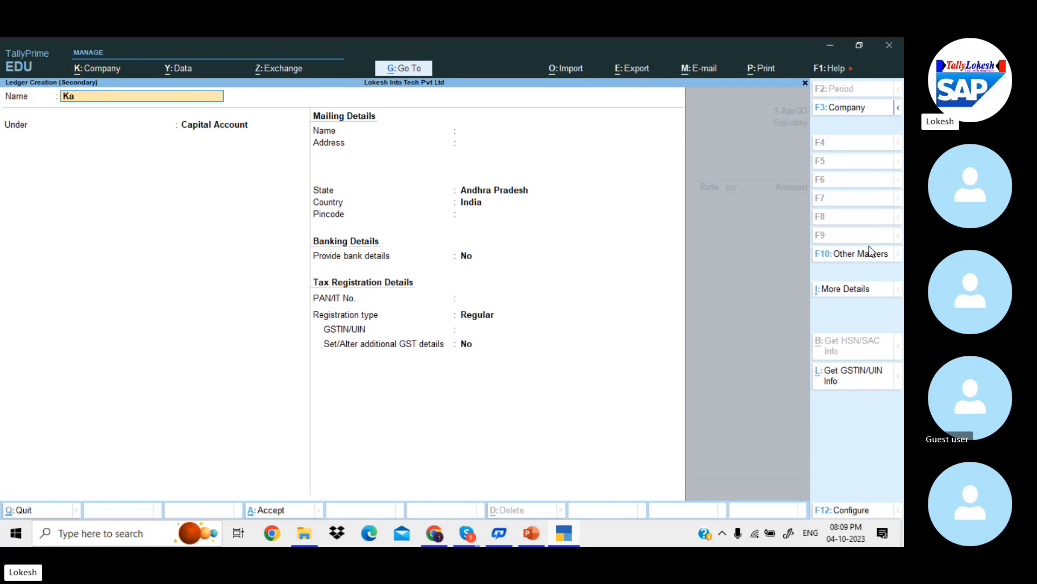
pyautogui.write('lyan Merchants')
pyautogui.press('Return')
pyautogui.write('Sun')
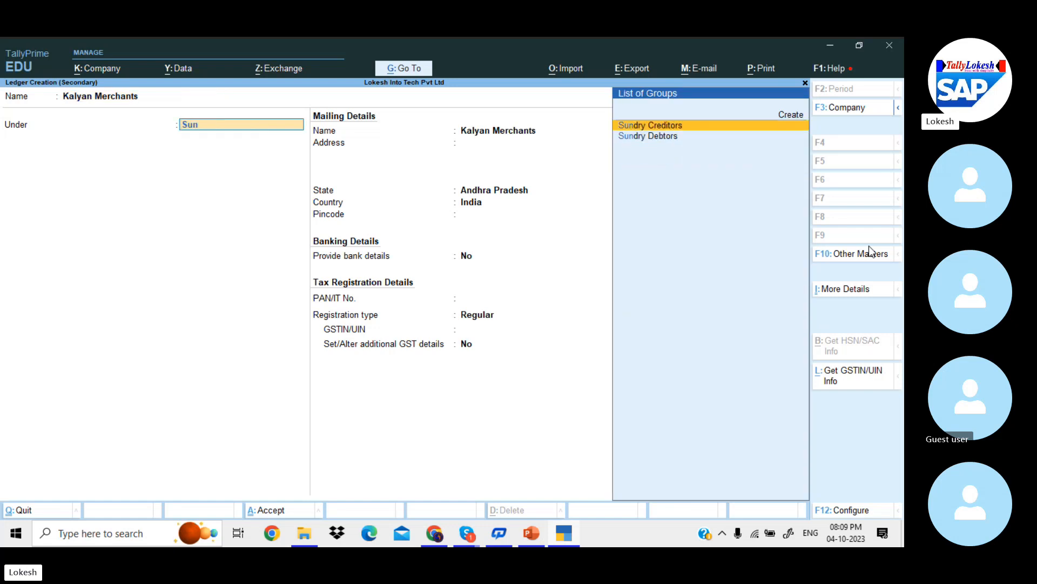
pyautogui.press('Return')
pyautogui.press('Return')
pyautogui.press('Return')
pyautogui.press('Return')
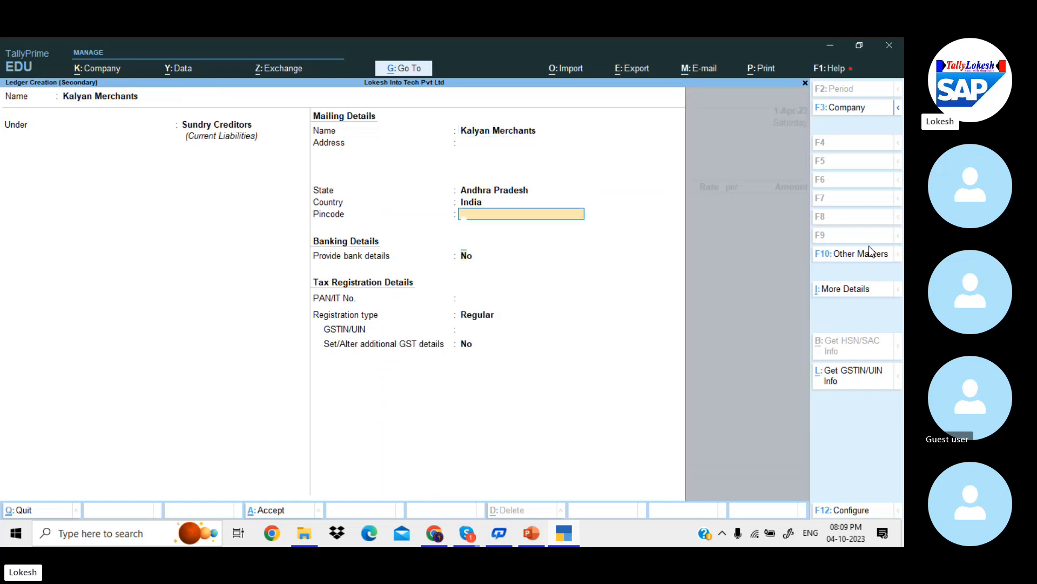
# - Keep the supplier's registration type Regular without bank details, enter its GSTIN, and save the ledger as the voucher's party
pyautogui.press('Return')
pyautogui.press('Return')
pyautogui.press('Return')
pyautogui.press('Return')
pyautogui.write('37A')
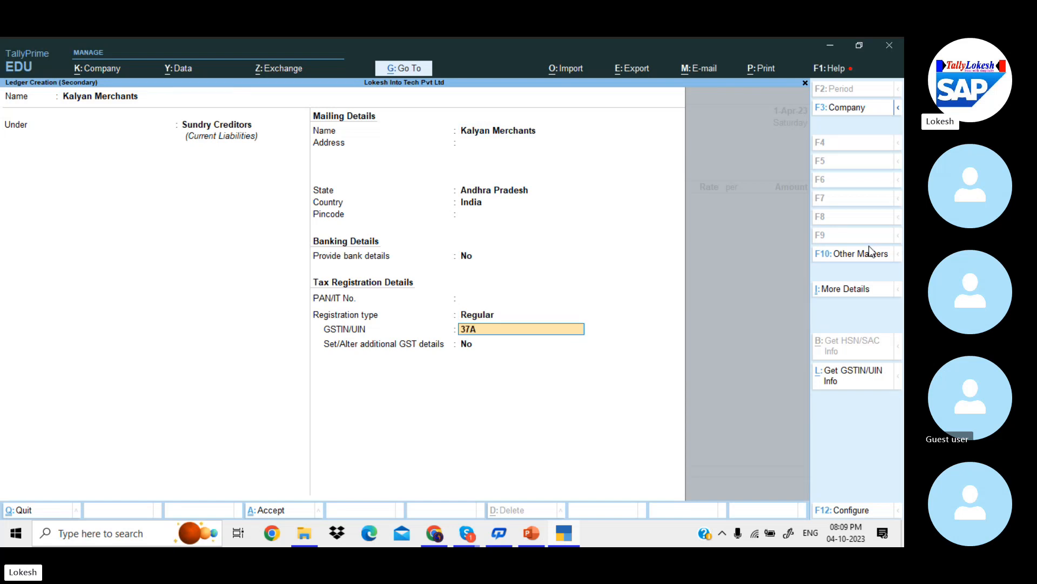
pyautogui.write('AAAA8569A1')
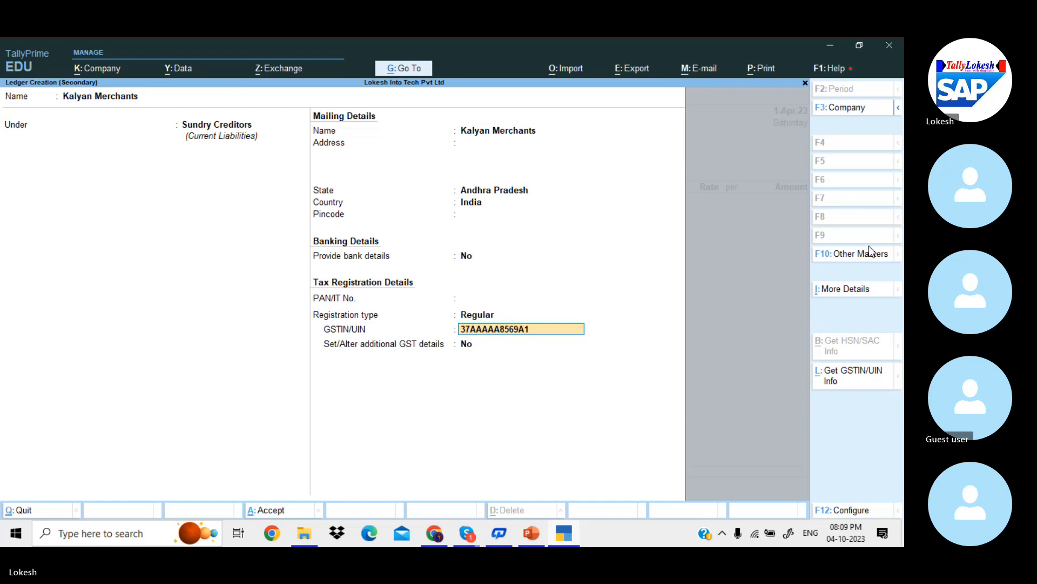
pyautogui.write('Z5')
pyautogui.press('Return')
pyautogui.press('Return')
pyautogui.press('Return')
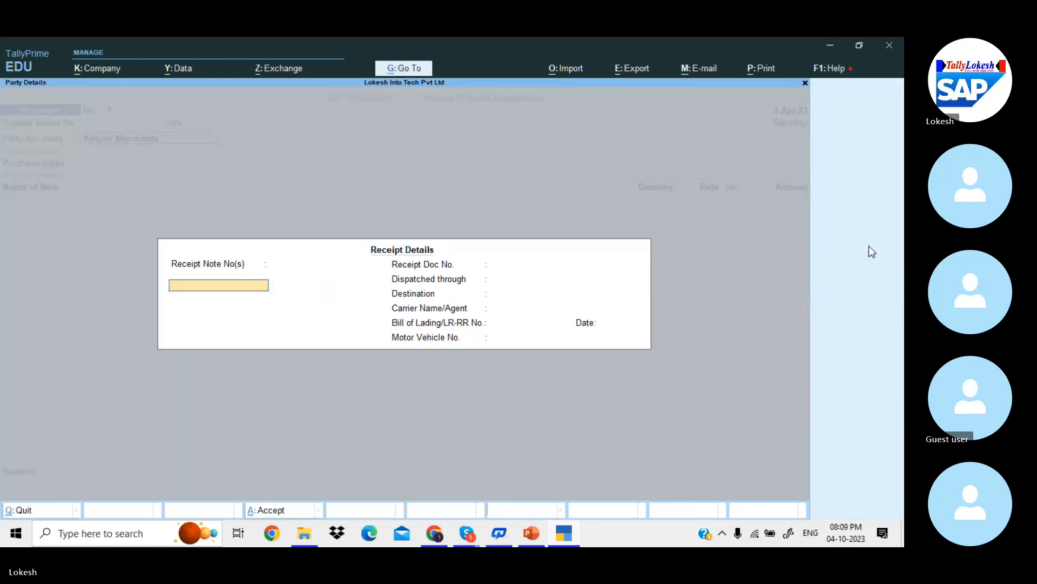
# - Leave the receipt details blank and accept the supplier's party details with Andhra Pradesh as the place of supply
pyautogui.press('Return')
pyautogui.press('Return')
pyautogui.press('Return')
pyautogui.press('Return')
pyautogui.press('Return')
pyautogui.press('Return')
pyautogui.press('Return')
pyautogui.press('Return')
pyautogui.press('Return')
pyautogui.press('Return')
pyautogui.press('Return')
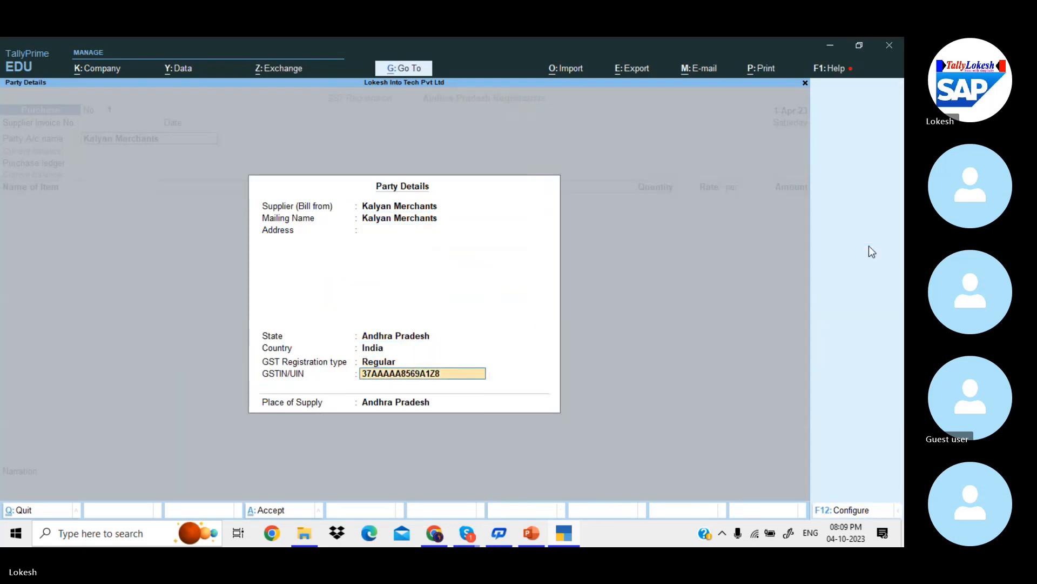
pyautogui.press('Return')
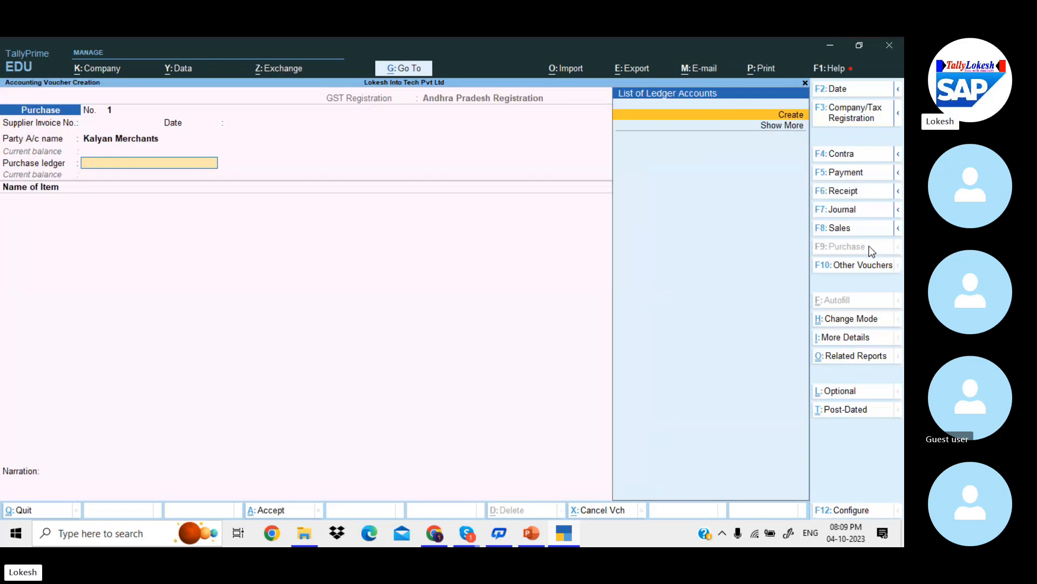
# - Create a ledger named Purchase under the Purchase Accounts group for the voucher's purchase ledger
pyautogui.hotkey('alt', 'c')
pyautogui.write('Pur')
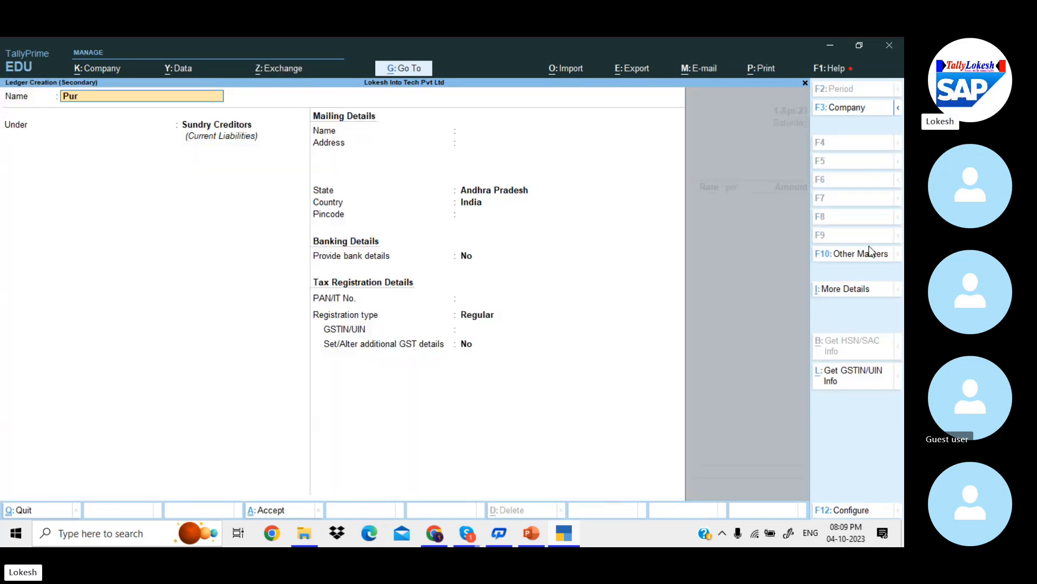
pyautogui.write('chase')
pyautogui.press('Return')
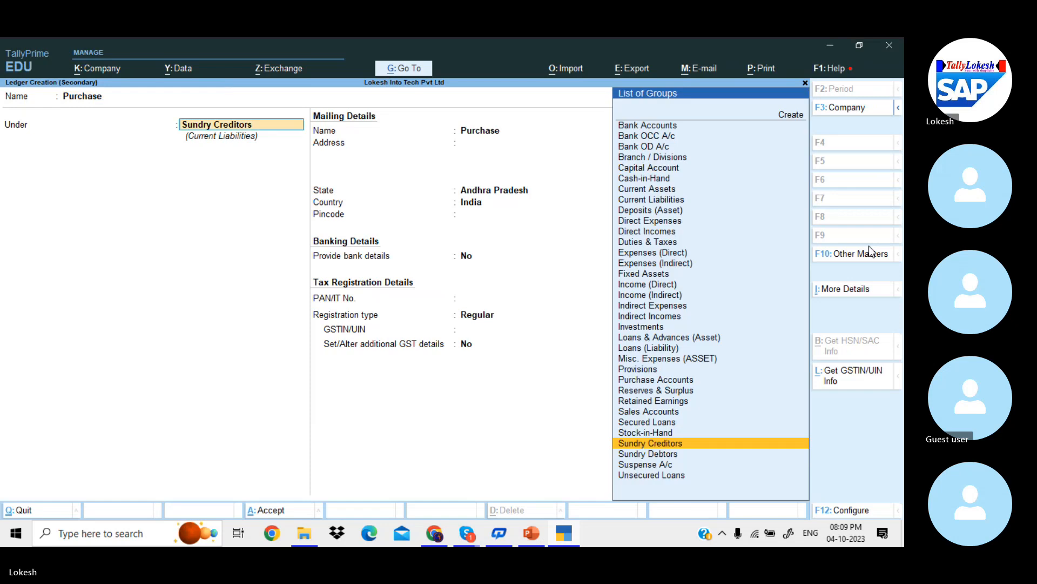
pyautogui.write('pu')
pyautogui.press('Return')
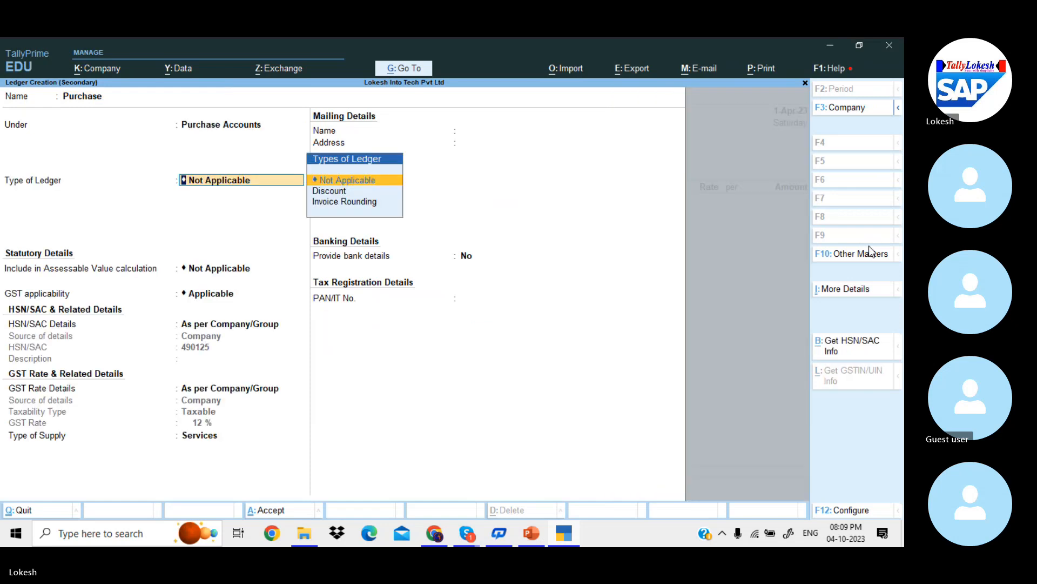
# - Keep the Purchase ledger's HSN/SAC and GST rate details as per Company/Group, set the type of supply to Goods, and save it
pyautogui.press('Return')
pyautogui.press('Return')
pyautogui.press('Return')
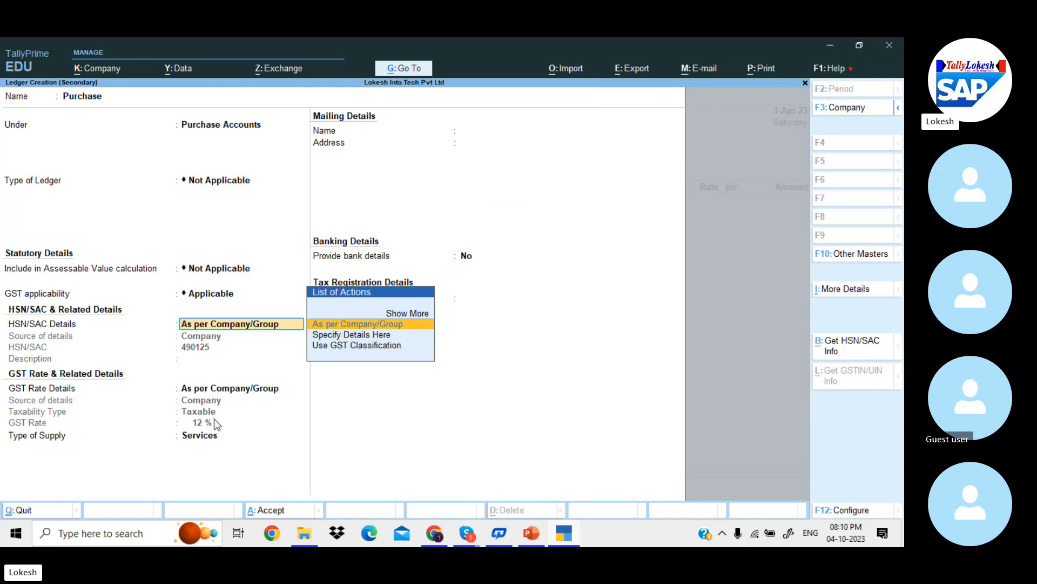
pyautogui.press('Return')
pyautogui.press('Return')
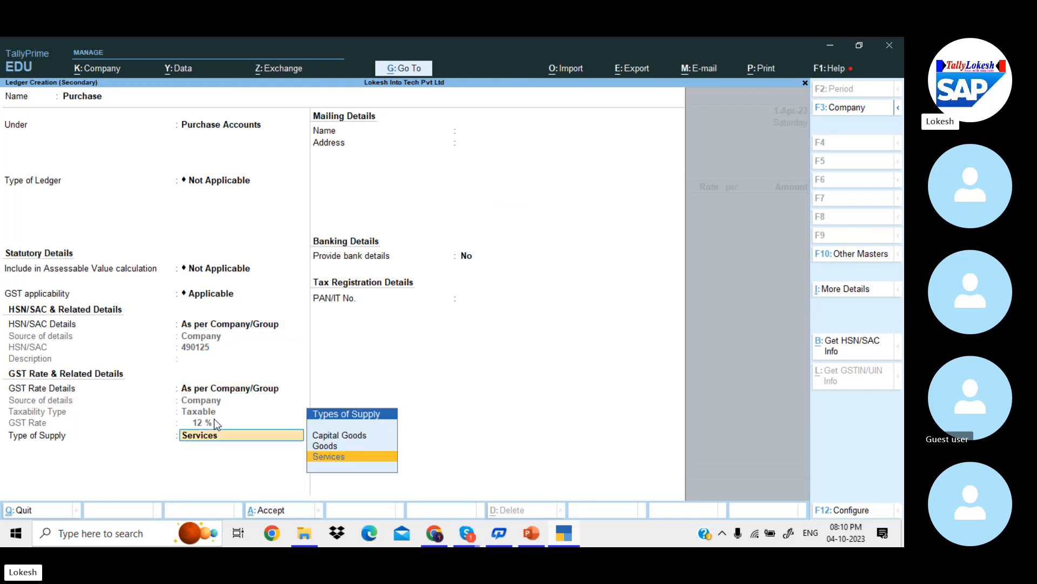
pyautogui.press('Up')
pyautogui.press('Return')
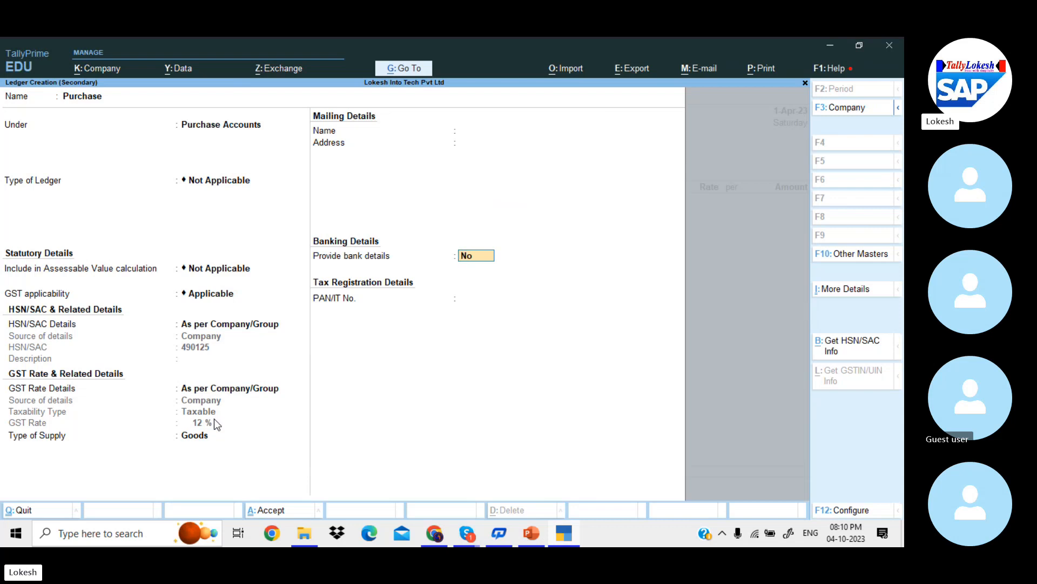
pyautogui.press('Return')
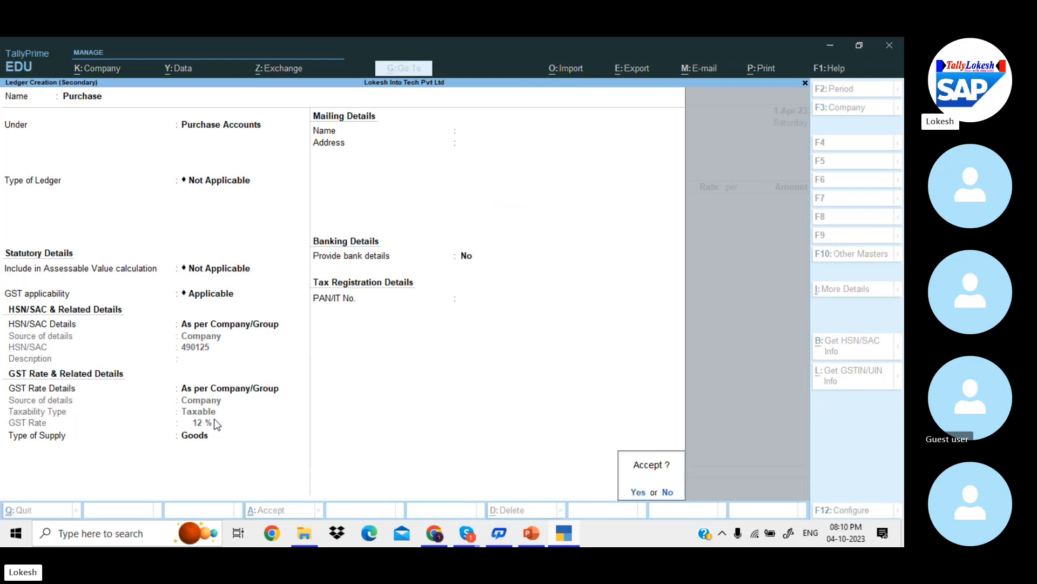
pyautogui.press('Return')
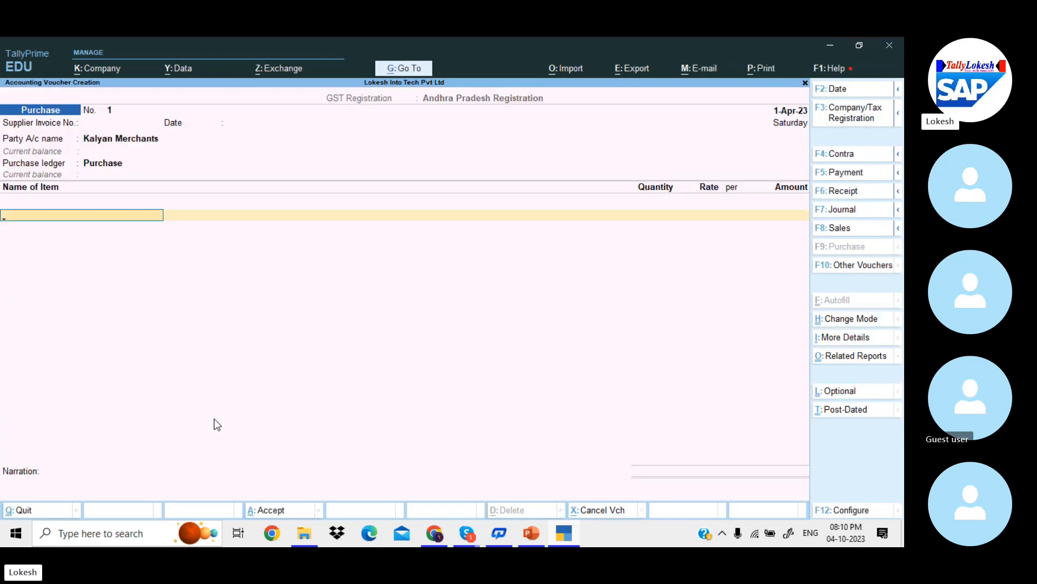
# - Start a new stock item named Tally Material under Primary for the voucher's first item line
pyautogui.hotkey('alt', 'c')
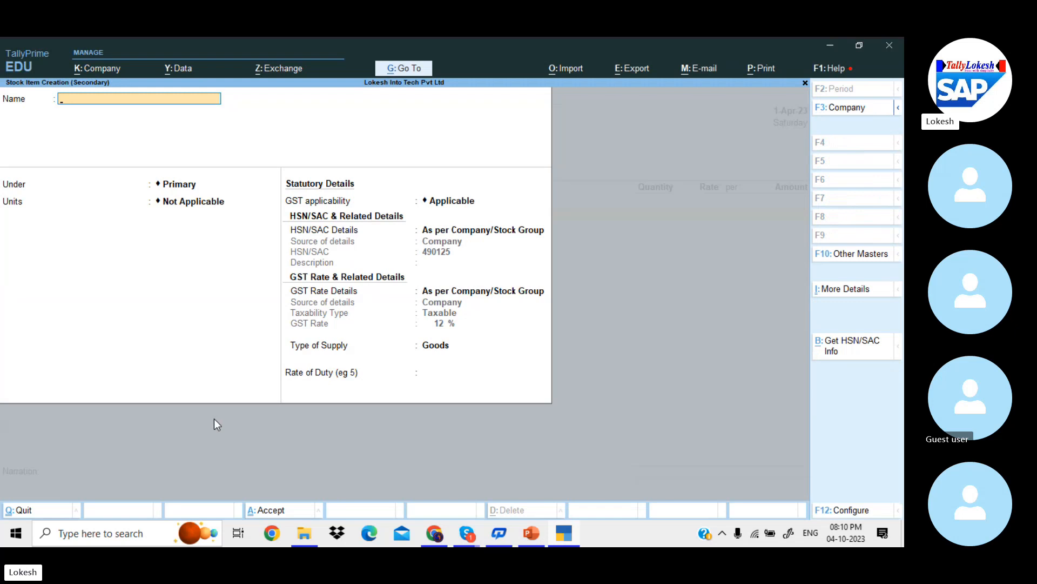
pyautogui.write('Tally Mater')
pyautogui.press('Return')
pyautogui.press('Return')
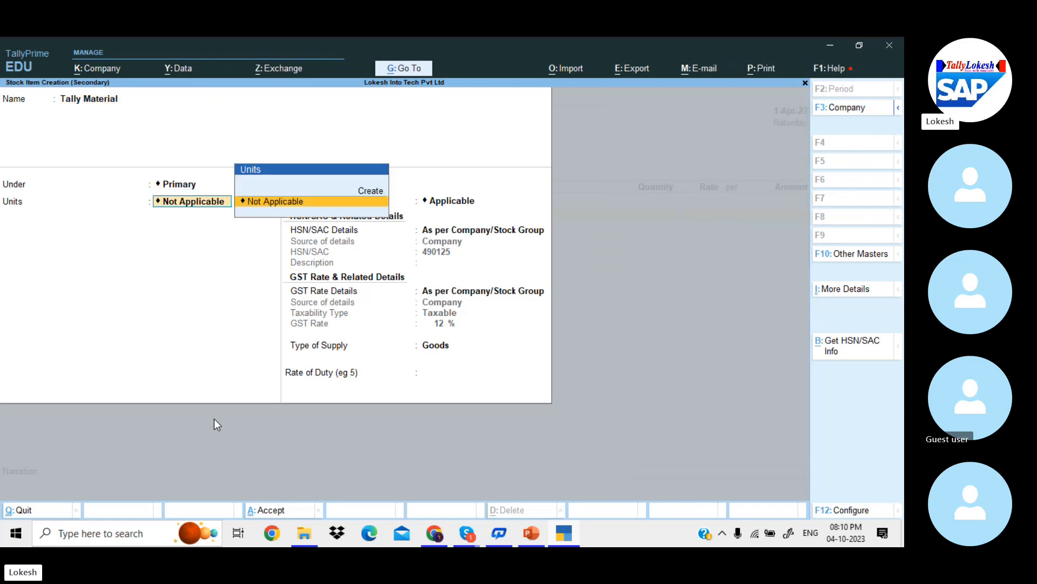
# - Create a simple unit nos with unit quantity code NOS-NUMBERS and zero decimal places for the stock item
pyautogui.hotkey('alt', 'c')
pyautogui.write('nos')
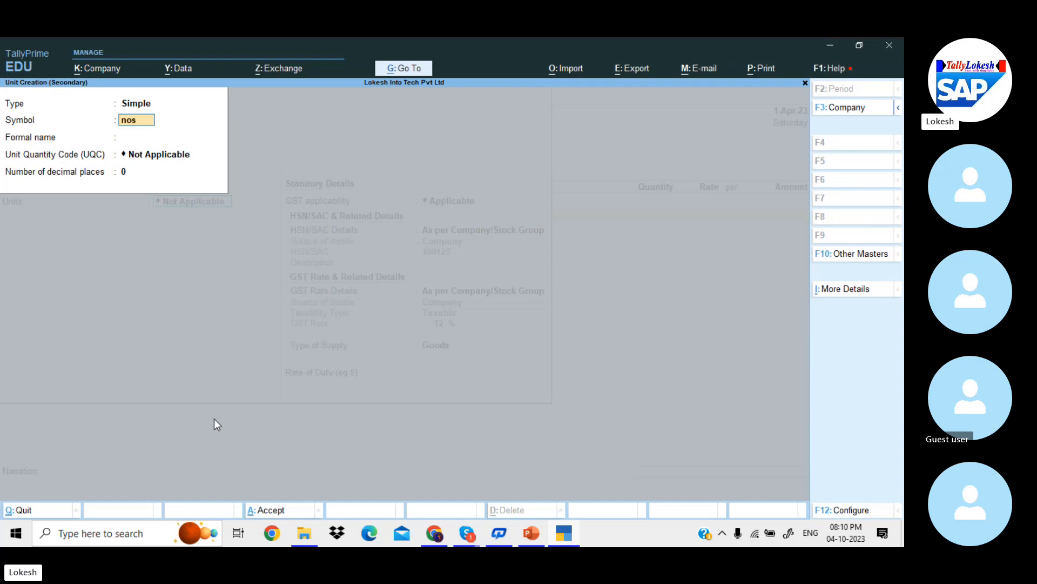
pyautogui.press('Return')
pyautogui.press('Return')
pyautogui.write('no')
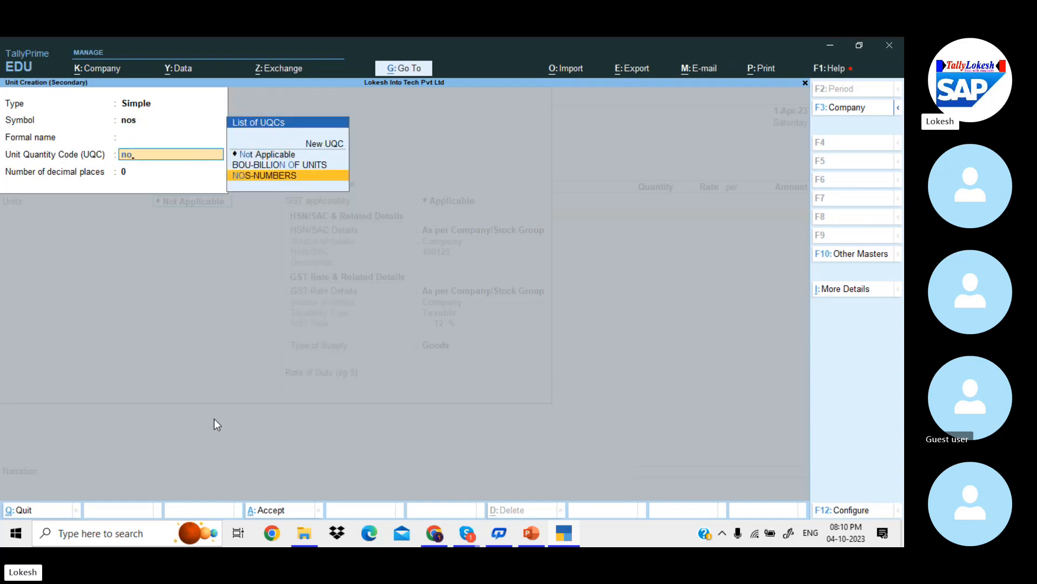
pyautogui.press('Return')
pyautogui.press('Return')
pyautogui.press('Return')
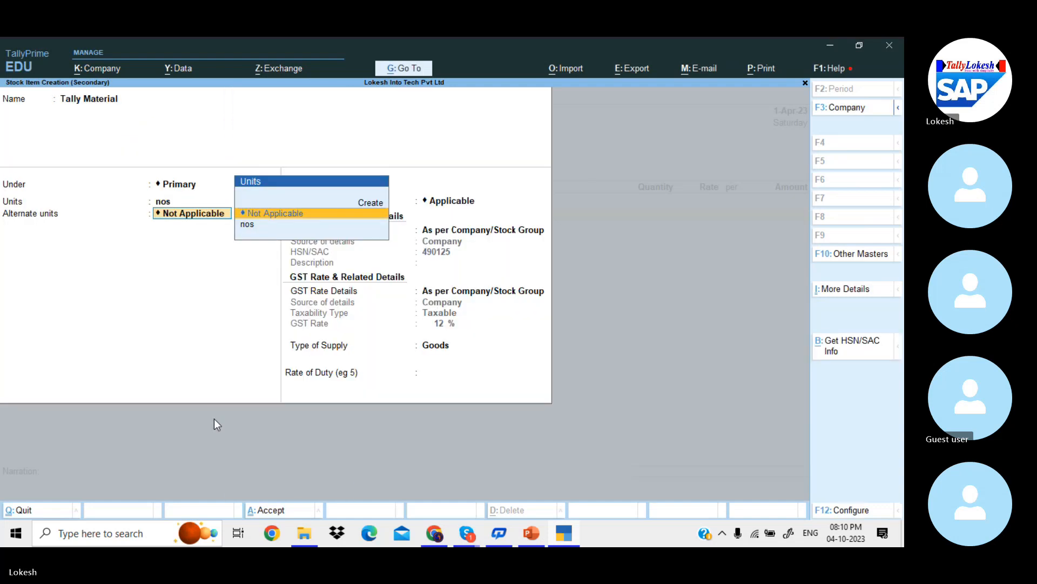
# - Keep the item's HSN/SAC and GST rate details as per Company/Stock Group with supply type Goods, and save the item
pyautogui.press('Return')
pyautogui.press('Return')
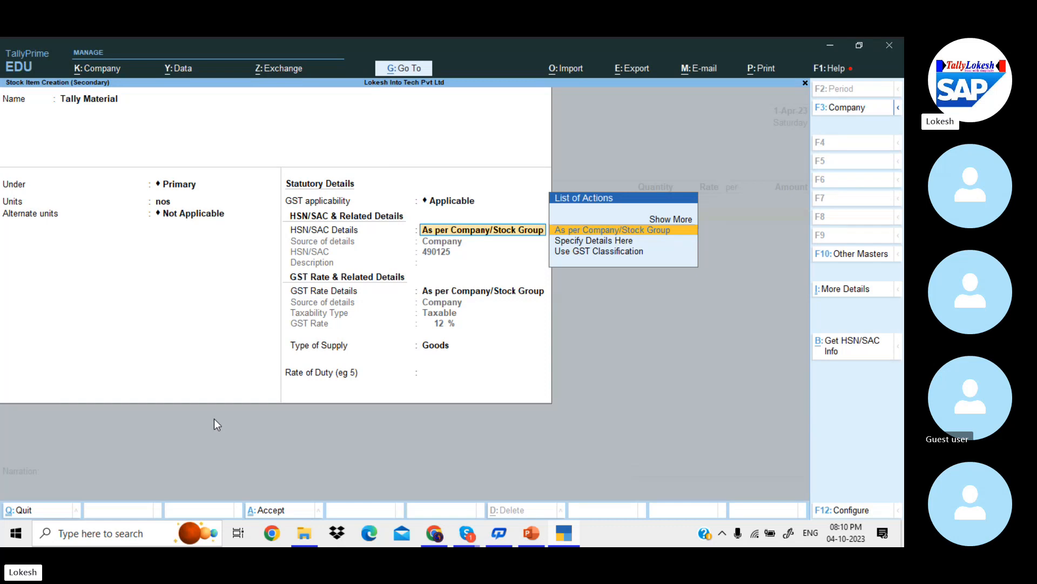
pyautogui.press('Return')
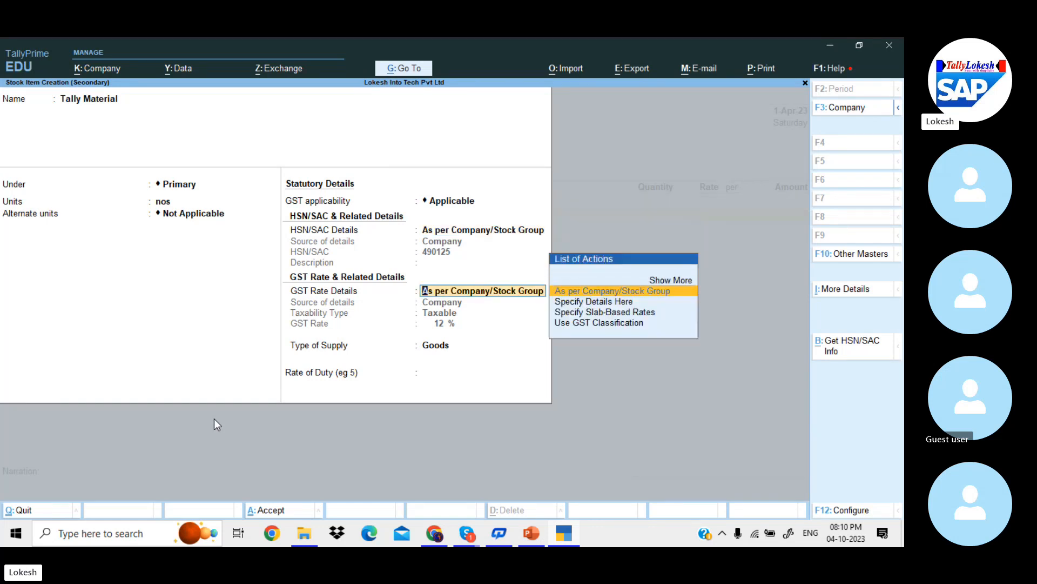
pyautogui.press('Return')
pyautogui.press('Return')
pyautogui.press('Return')
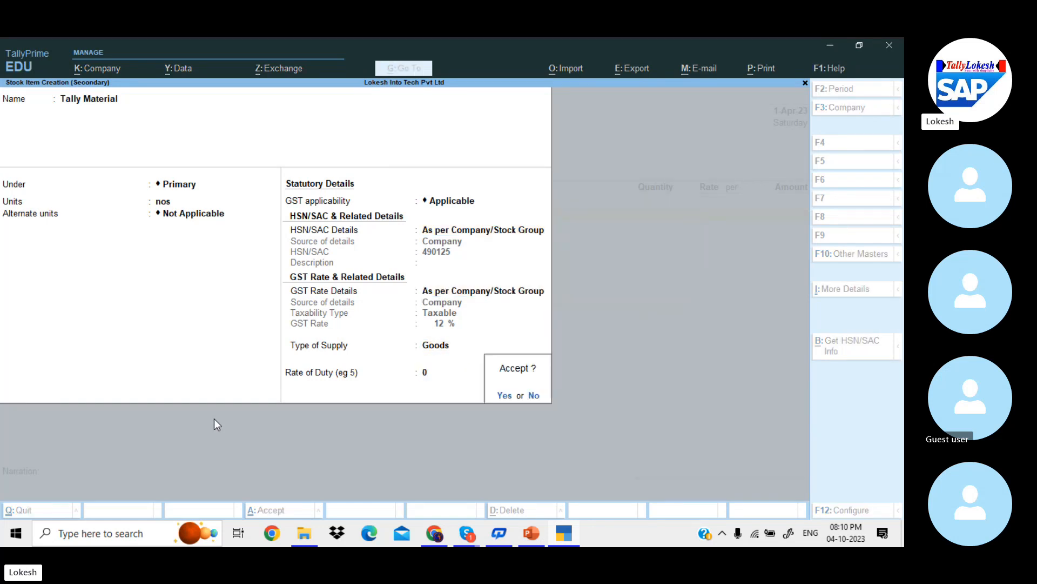
pyautogui.press('Return')
pyautogui.write('10')
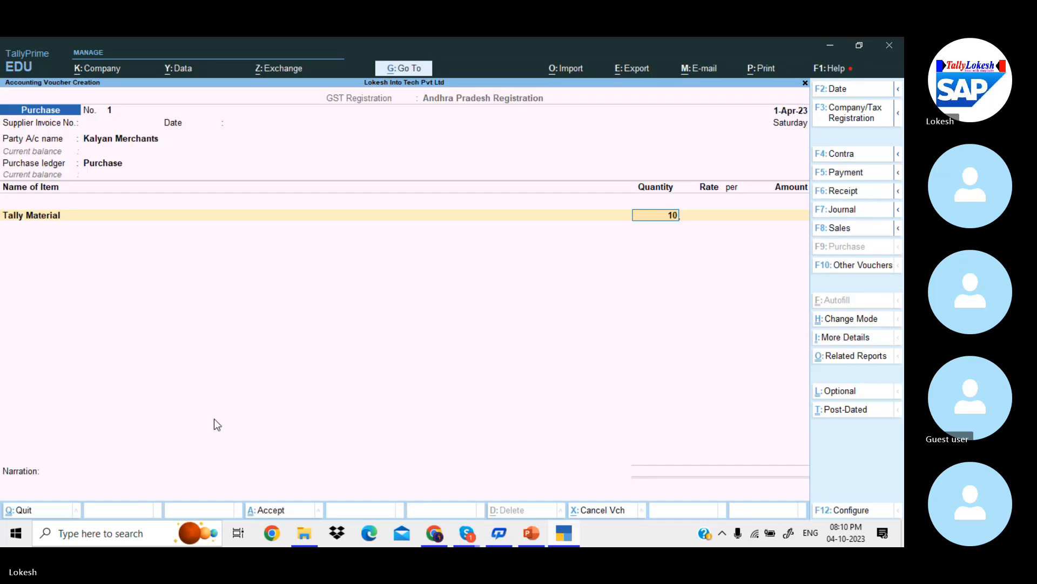
pyautogui.press('Return')
pyautogui.write('500')
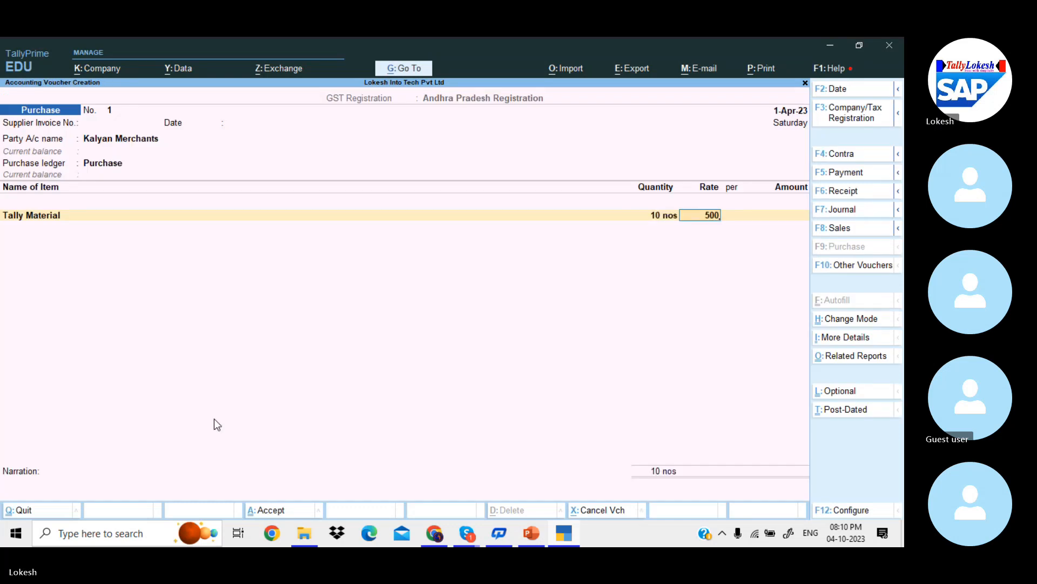
pyautogui.press('BackSpace')
pyautogui.press('BackSpace')
pyautogui.hotkey('shift', 'Tab')
# - Enter a quantity of 1 nos at a rate of 999 for Tally Material and complete the item line
pyautogui.write('1')
pyautogui.press('Return')
pyautogui.write('999')
pyautogui.press('Return')
pyautogui.press('Return')
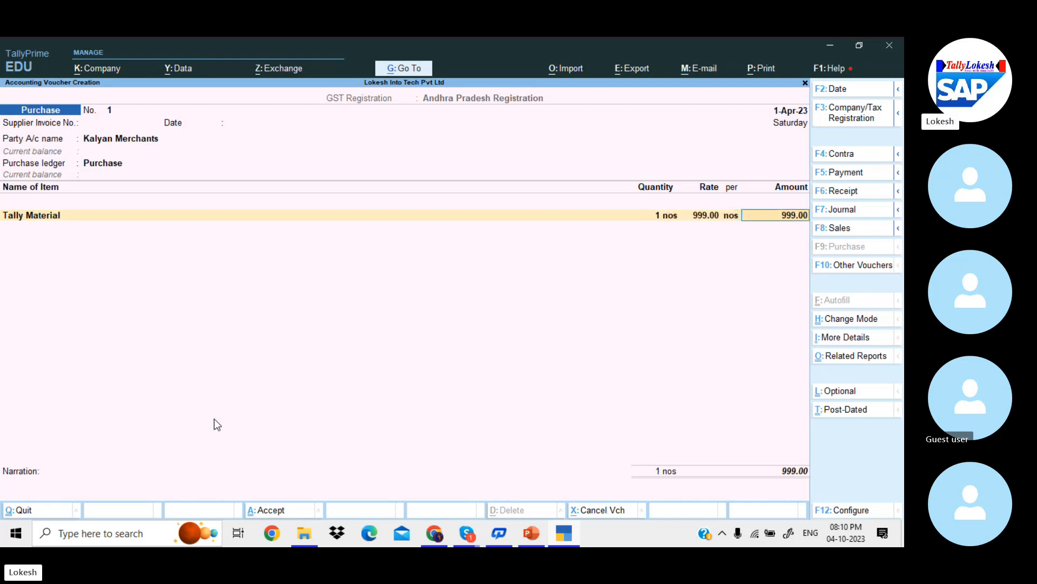
pyautogui.press('Return')
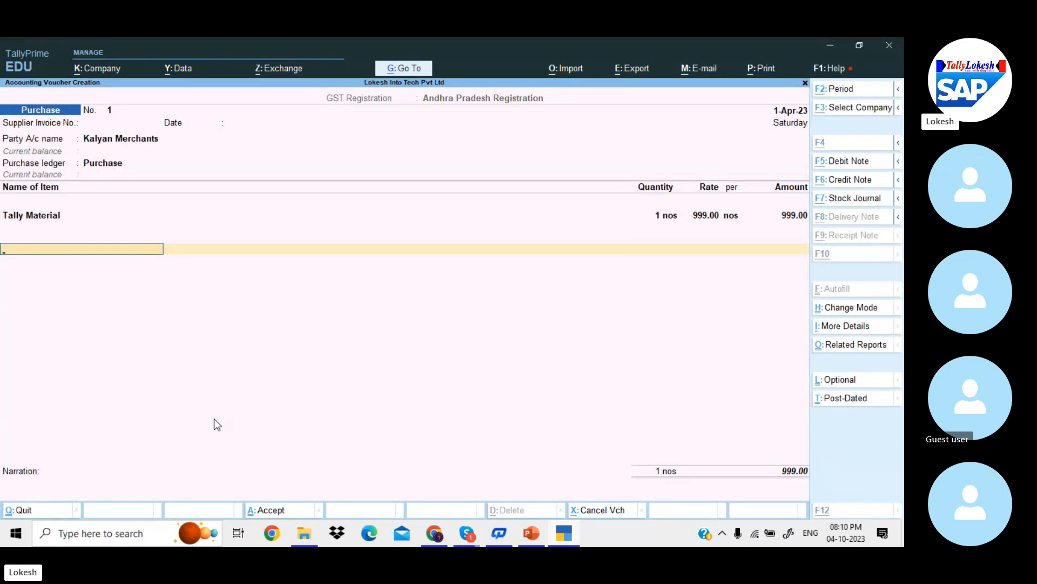
# - Start a ledger named CGST under Duties & Taxes with GST as its type of duty/tax
pyautogui.hotkey('alt', 'c')
pyautogui.write('CGST')
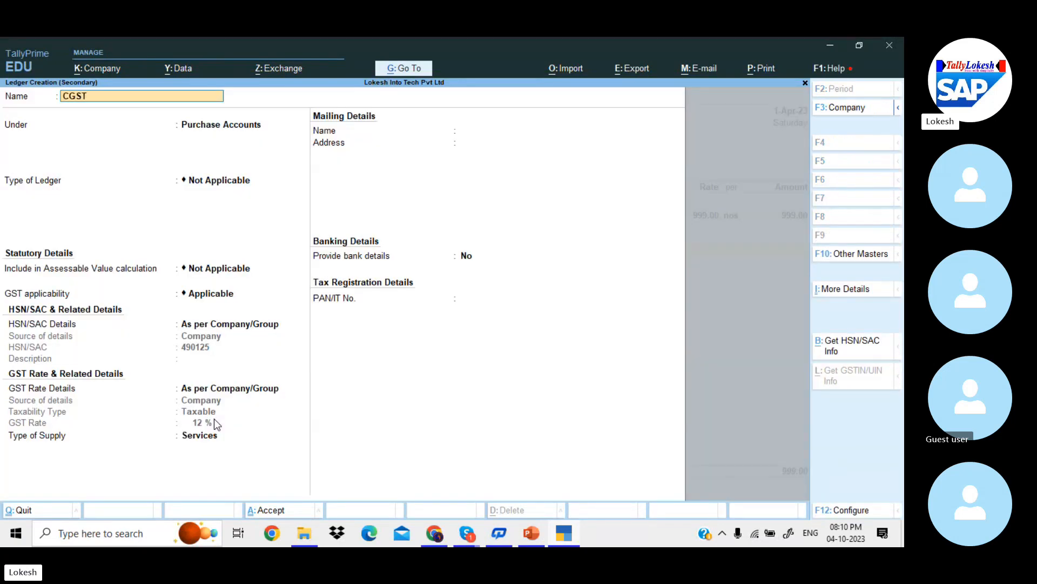
pyautogui.press('Return')
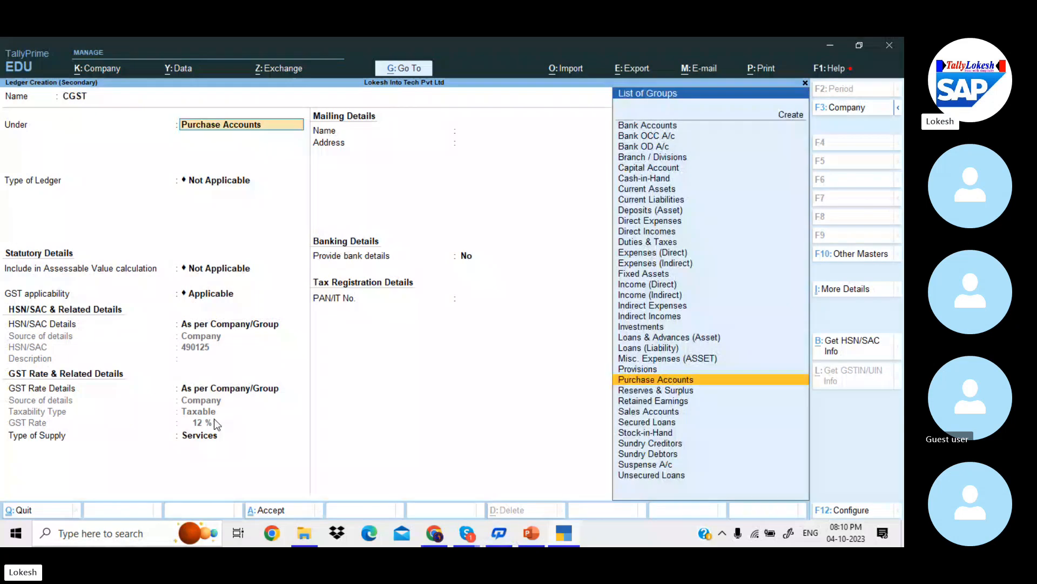
pyautogui.write('du')
pyautogui.press('Return')
pyautogui.press('Up')
pyautogui.press('Return')
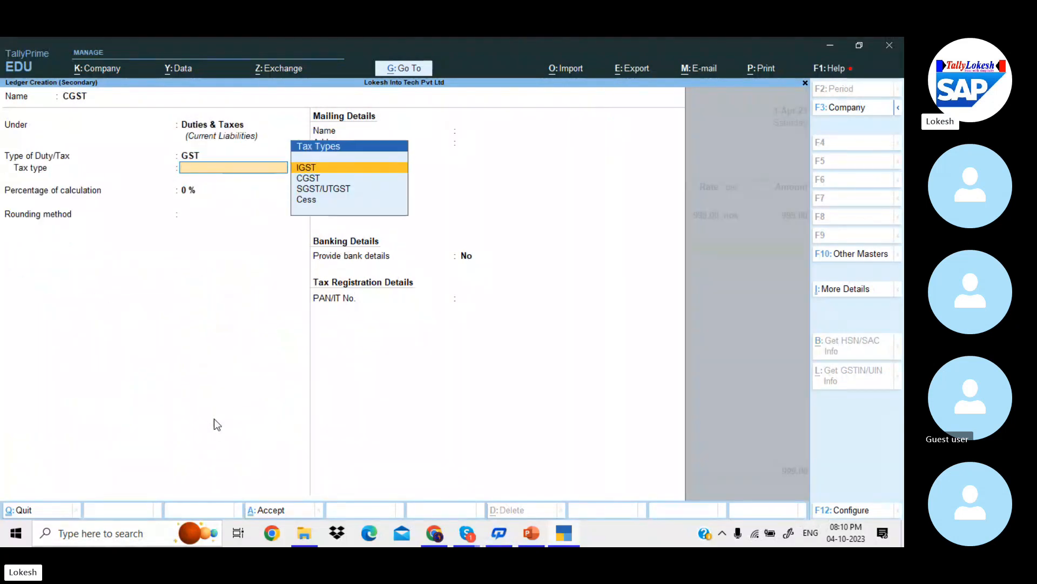
# - Set the tax type to CGST with rounding Not Applicable, and save the ledger into the purchase voucher
pyautogui.press('Down')
pyautogui.press('Down')
pyautogui.press('Up')
pyautogui.press('Return')
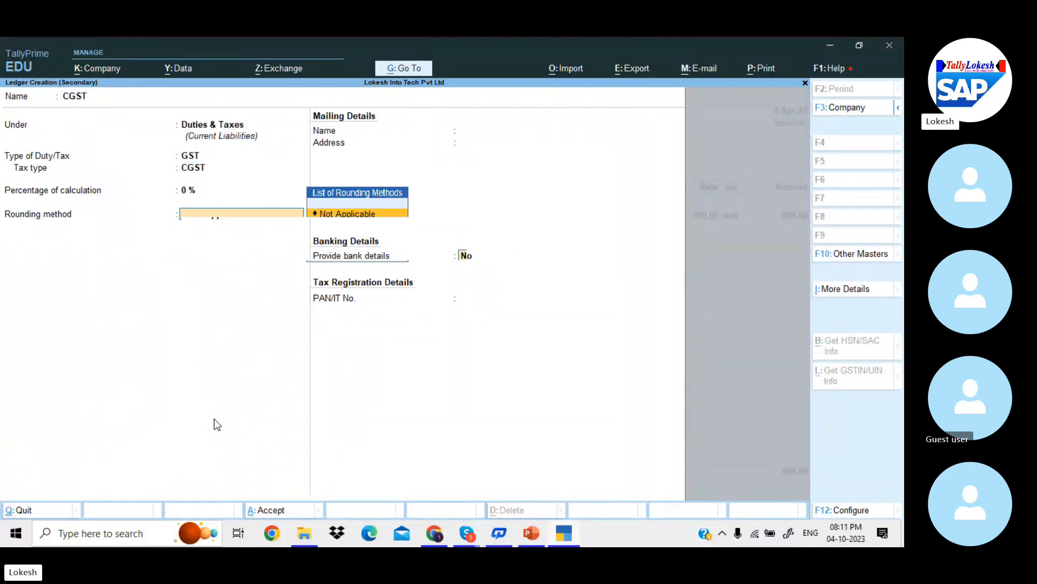
pyautogui.press('Return')
pyautogui.press('Return')
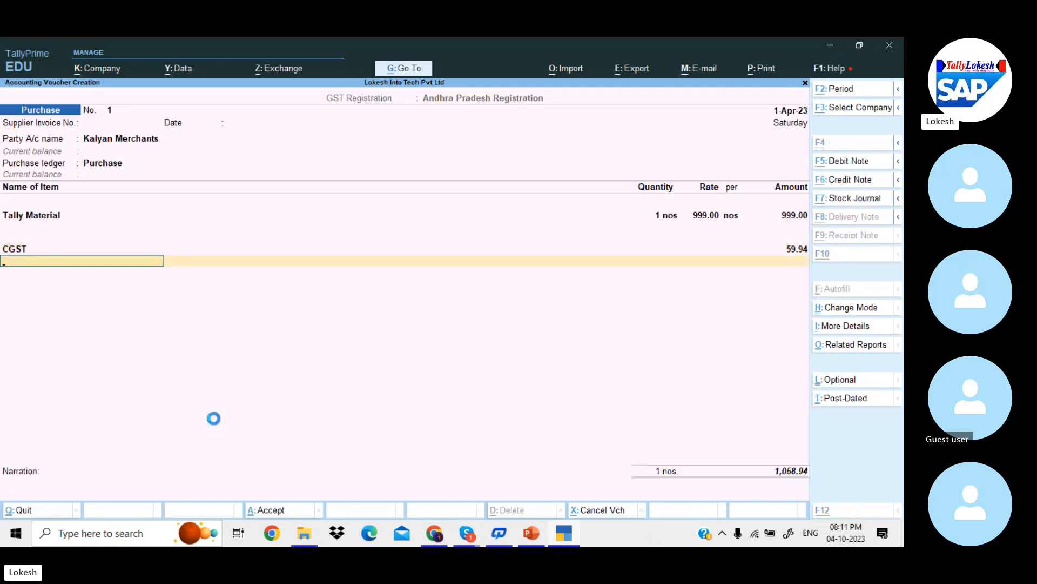
# - Start a ledger named SGST under Duties & Taxes with GST as its type of duty/tax
pyautogui.hotkey('alt', 'c')
pyautogui.write('SGST')
pyautogui.press('Return')
pyautogui.press('Return')
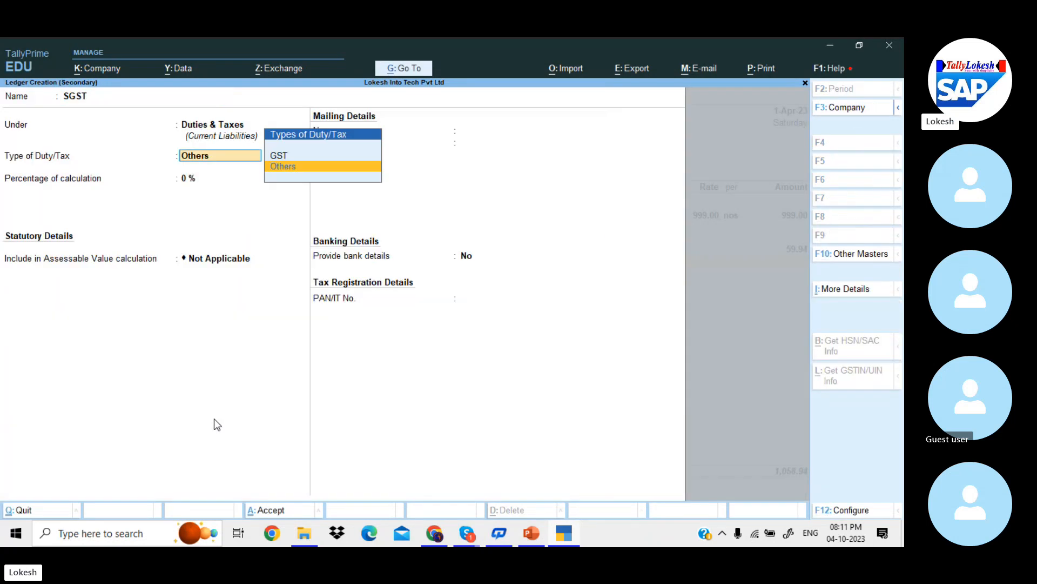
pyautogui.press('Up')
pyautogui.press('Return')
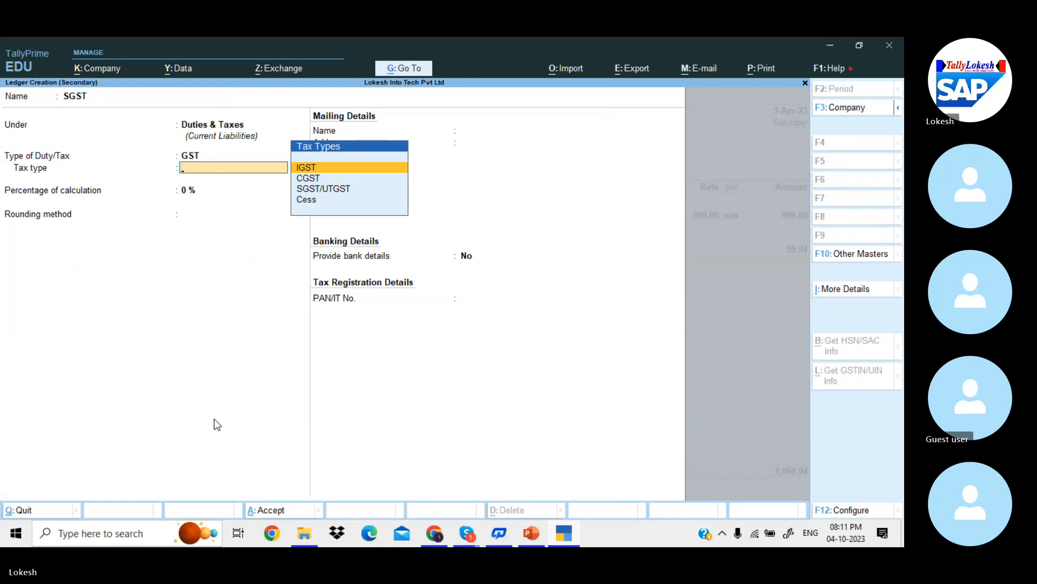
# - Set the tax type to SGST/UTGST with rounding Not Applicable, save the ledger and finish the purchase voucher's tax lines
pyautogui.press('Down')
pyautogui.press('Down')
pyautogui.press('Return')
pyautogui.press('Return')
pyautogui.press('Return')
pyautogui.press('Return')
pyautogui.press('Return')
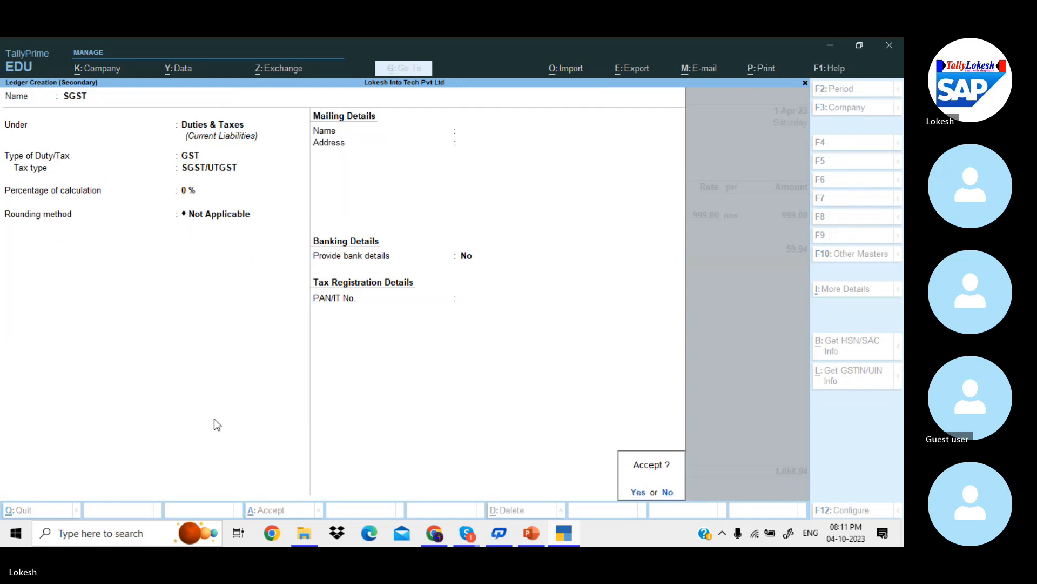
pyautogui.press('Return')
pyautogui.press('Return')
pyautogui.press('Return')
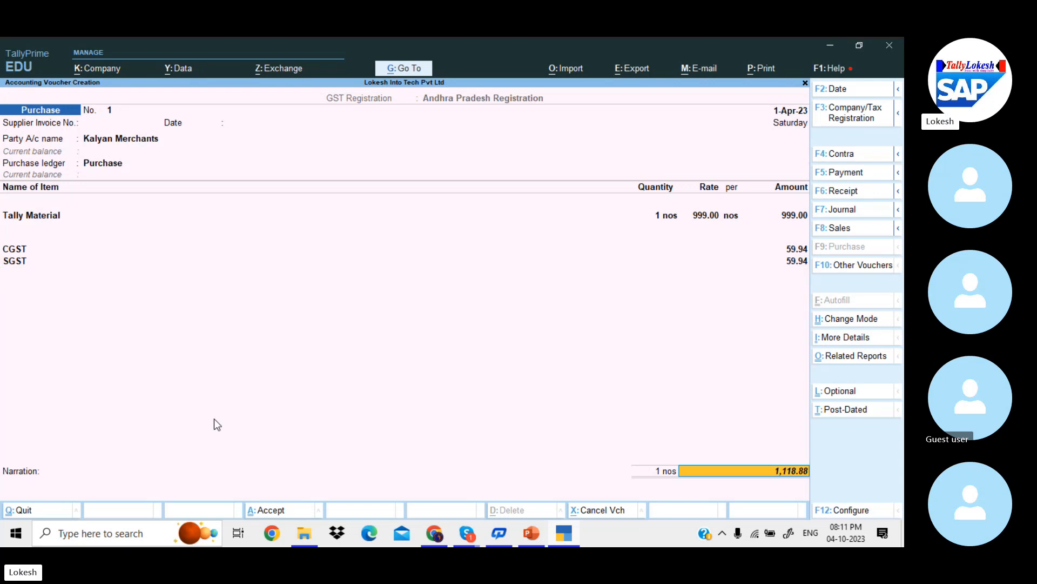
pyautogui.press('Return')
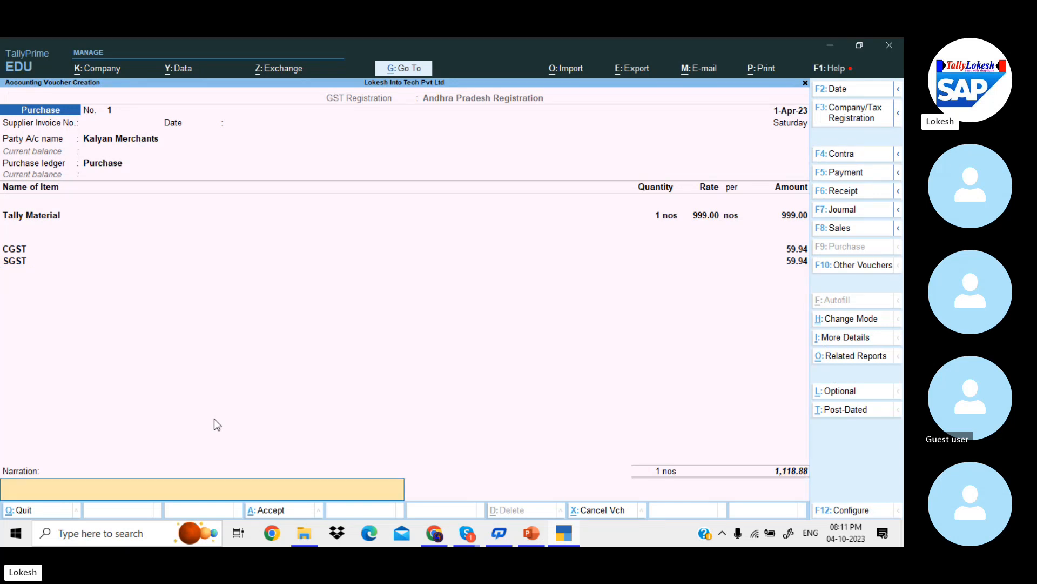
# - Examine the voucher's detailed GST tax analysis, including the source of the rate and HSN/SAC details and the CGST and SGST/UTGST breakup
pyautogui.click(861, 358)
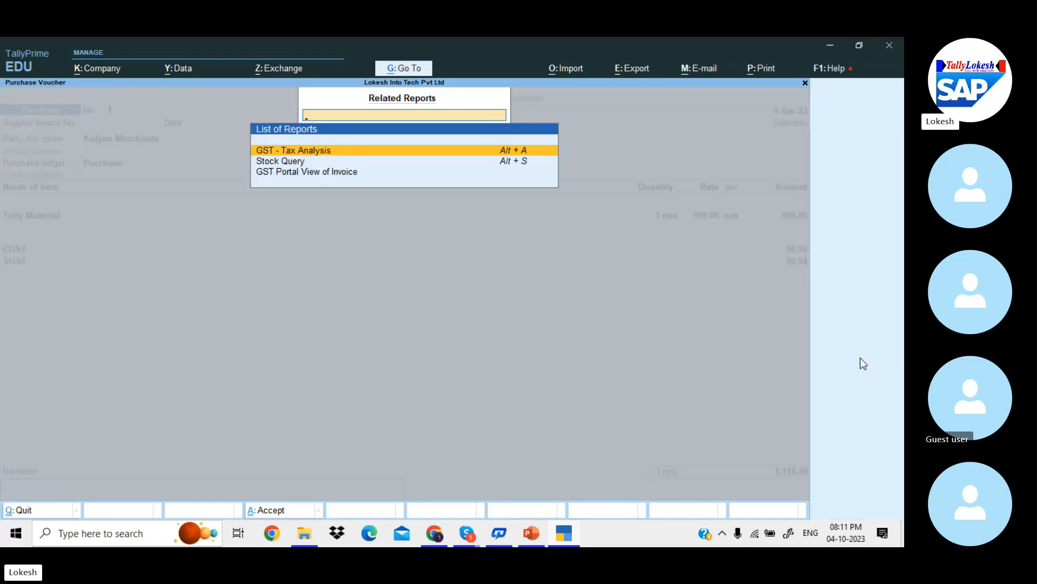
pyautogui.press('Return')
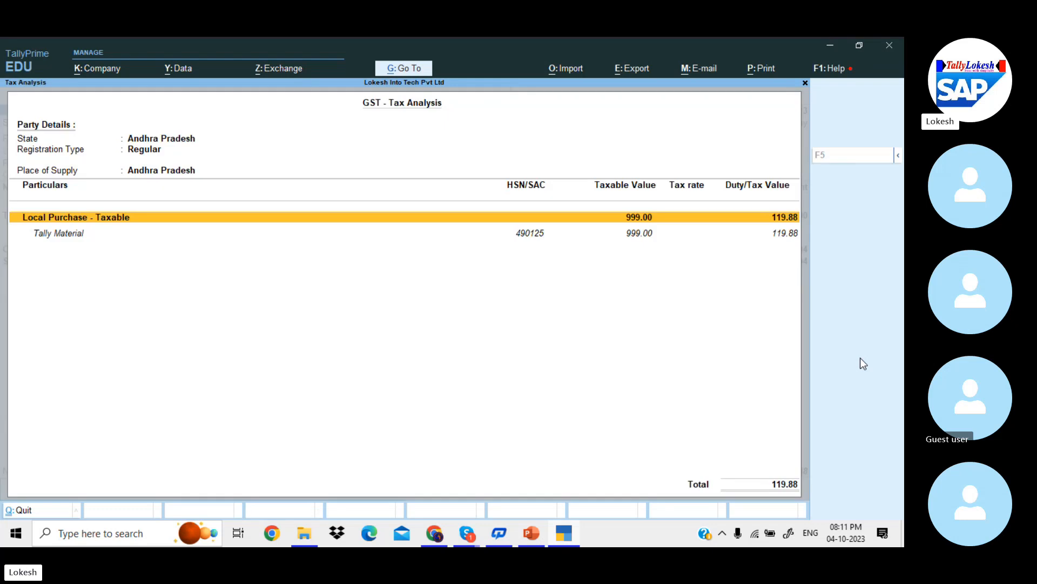
pyautogui.hotkey('alt', 'F5')
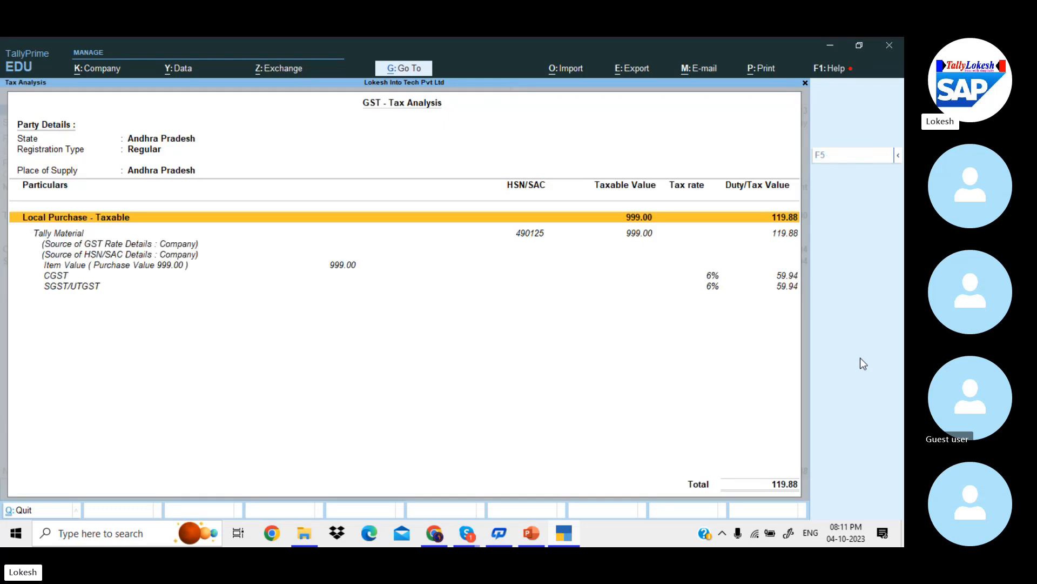
pyautogui.press('Down')
pyautogui.press('Down')
pyautogui.press('Down')
pyautogui.press('Down')
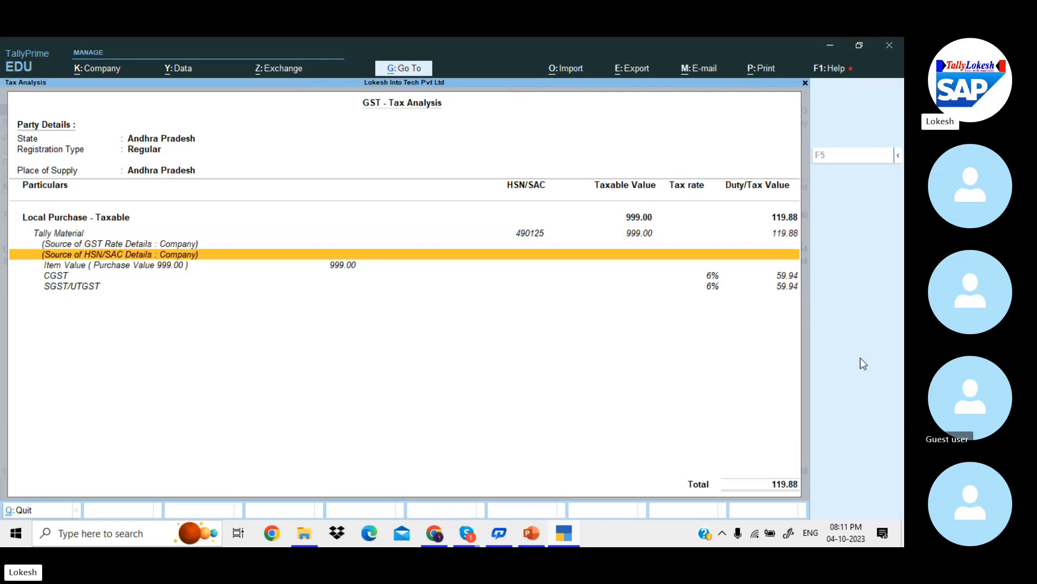
pyautogui.press('Up')
pyautogui.press('Up')
pyautogui.press('Up')
pyautogui.press('Up')
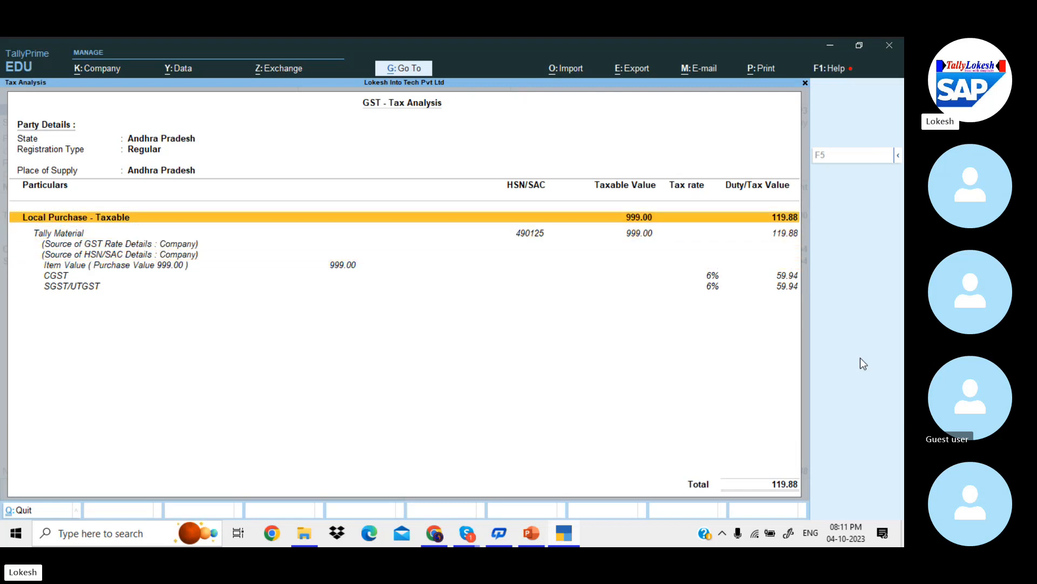
pyautogui.press('Down')
pyautogui.press('Down')
pyautogui.press('Down')
pyautogui.press('Down')
pyautogui.press('Down')
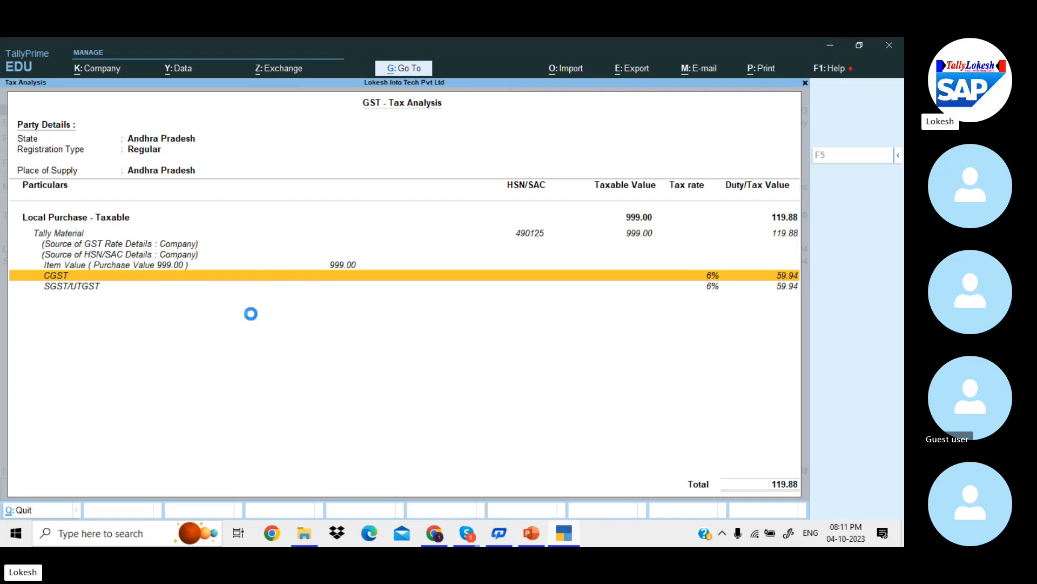
# - Close the tax analysis and save the purchase voucher with no narration
pyautogui.press('Escape')
pyautogui.press('Return')
pyautogui.press('Return')
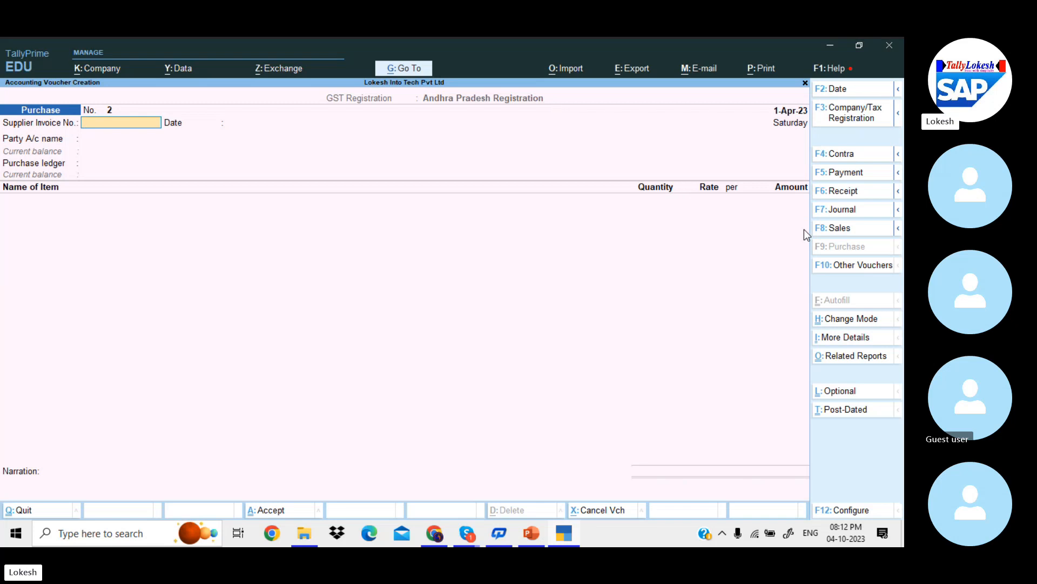
# - Start a sales voucher and create a party ledger named Neeraj Tech Info under Sundry Debtors
pyautogui.click(840, 233)
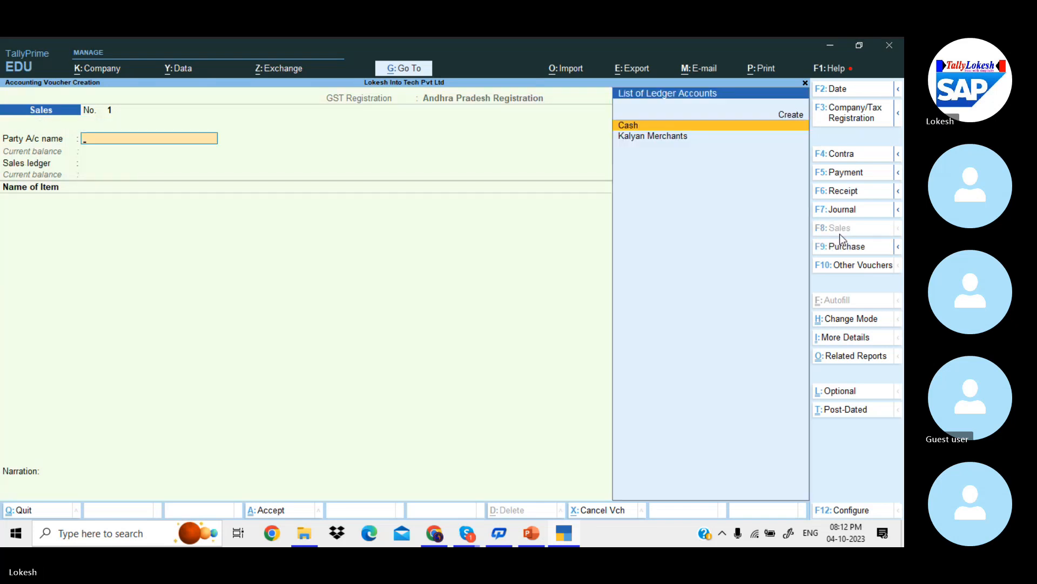
pyautogui.hotkey('alt', 'c')
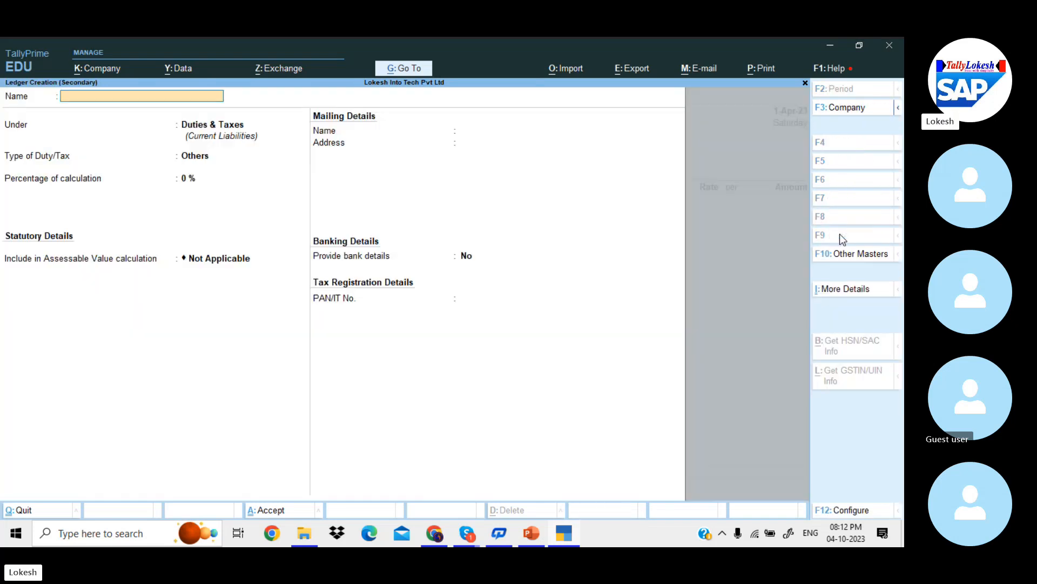
pyautogui.write('Neeraj Tech info')
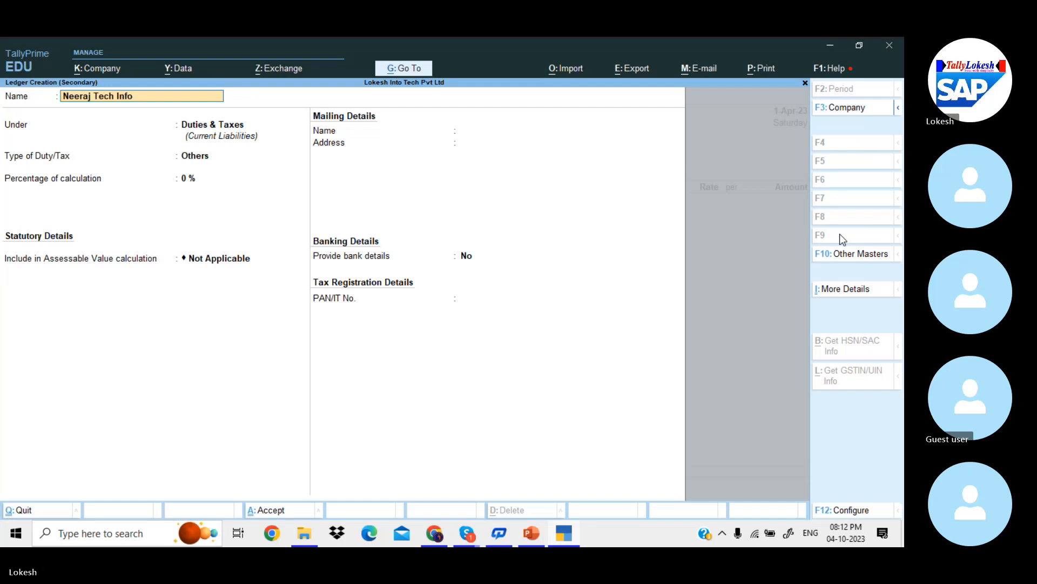
pyautogui.press('Return')
pyautogui.write('Sun')
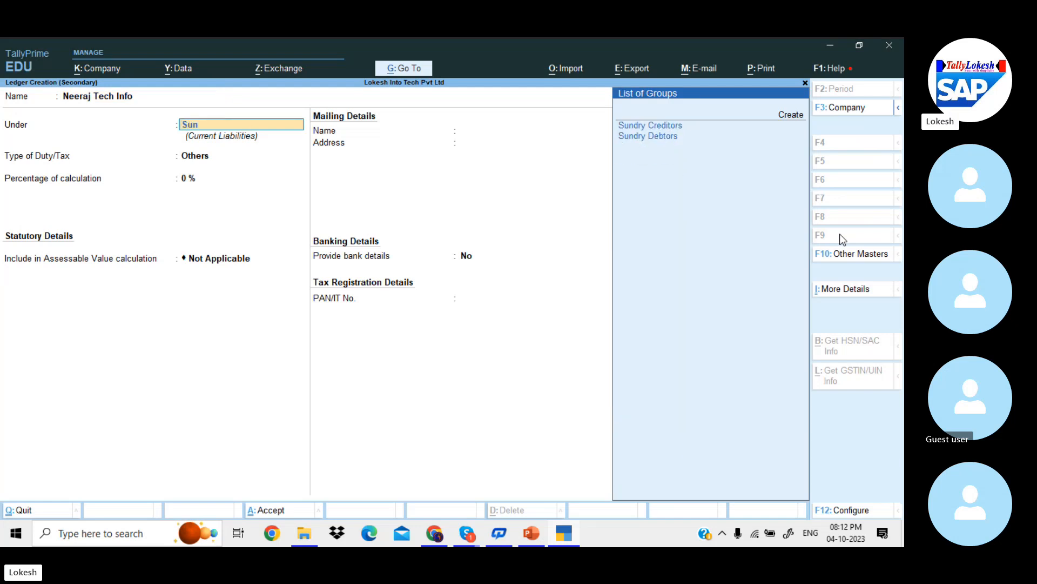
pyautogui.press('Down')
pyautogui.press('Return')
pyautogui.press('Return')
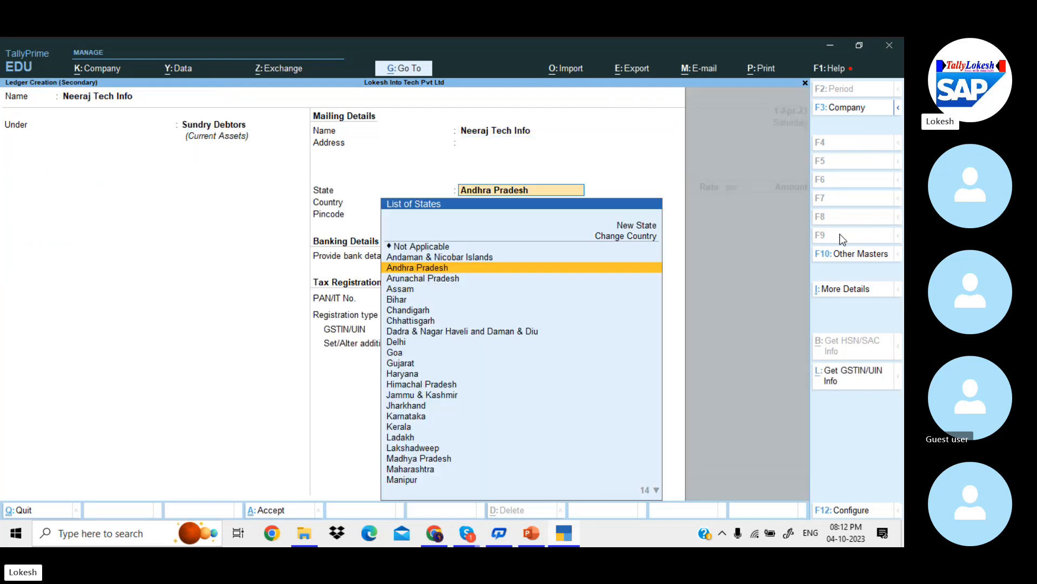
# - Keep the party's state as Andhra Pradesh, country as India, bank details as No and registration type as Regular
pyautogui.press('Return')
pyautogui.press('Return')
pyautogui.press('Return')
pyautogui.press('Return')
pyautogui.press('Return')
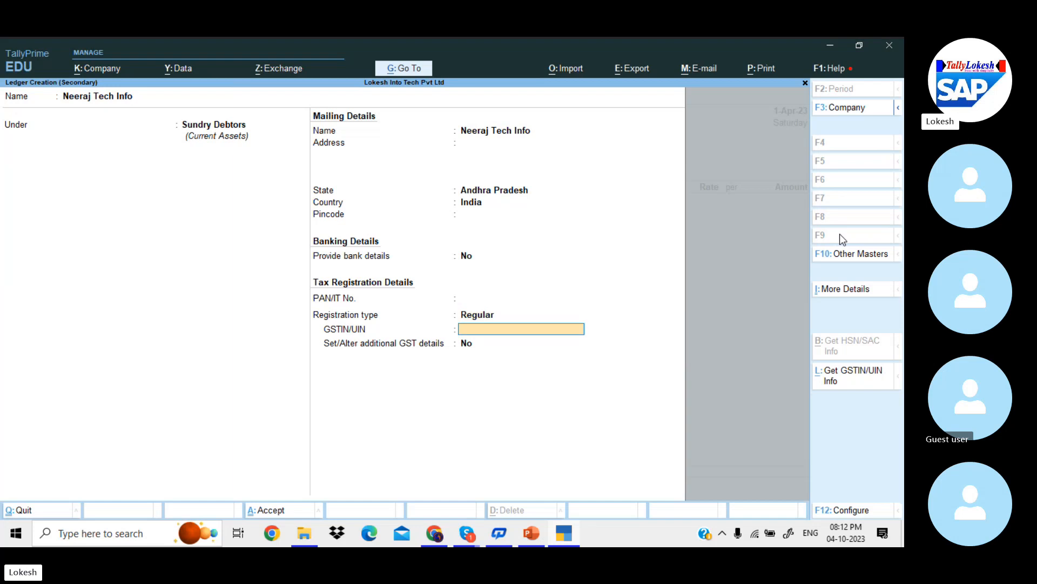
# - Enter the party's GSTIN/UIN, leave additional GST details at No and save the ledger
pyautogui.write('37AAAA')
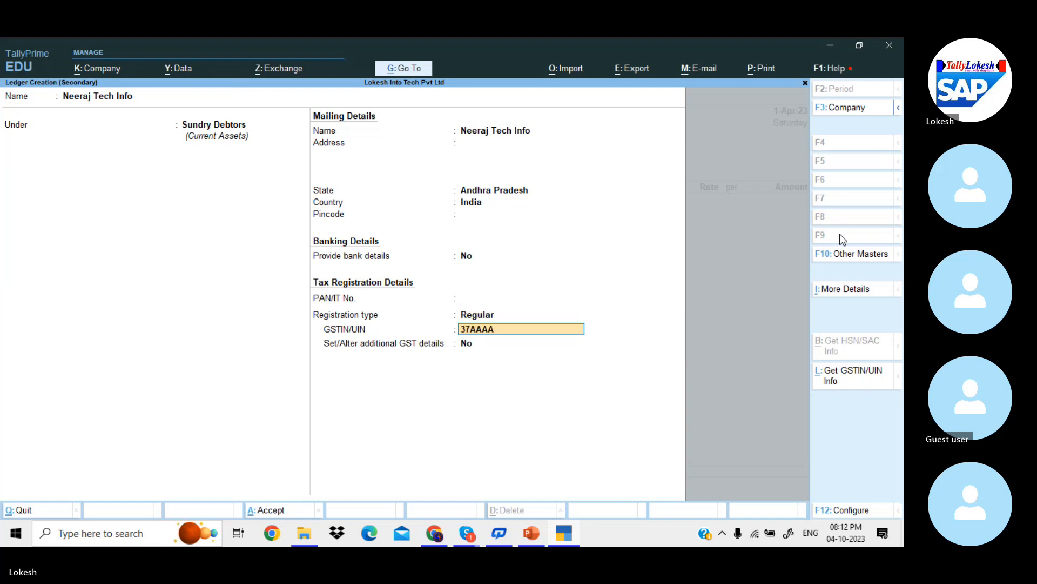
pyautogui.write('A7845A7X4')
pyautogui.press('BackSpace')
pyautogui.press('BackSpace')
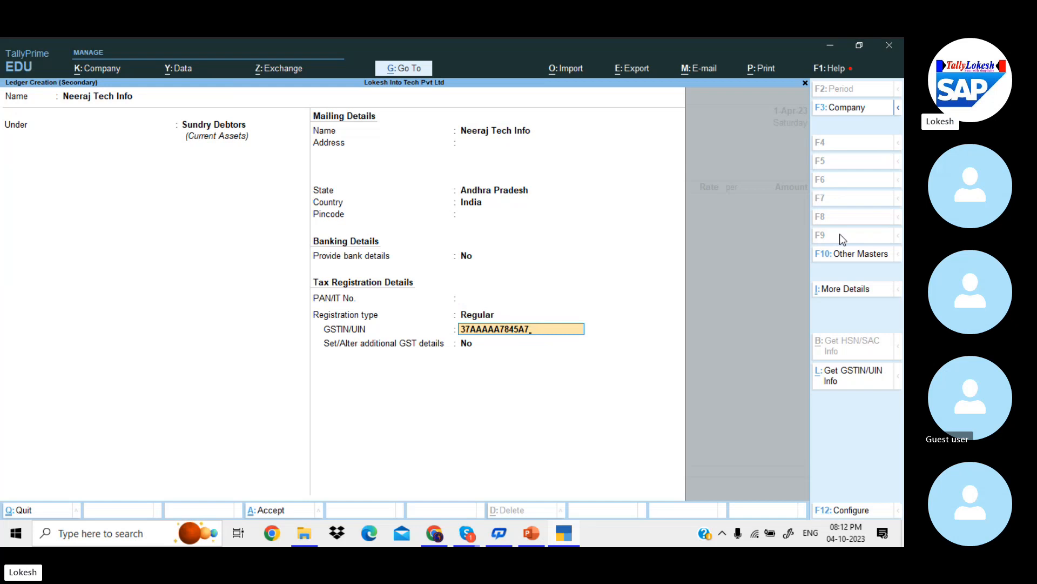
pyautogui.write('1Z8')
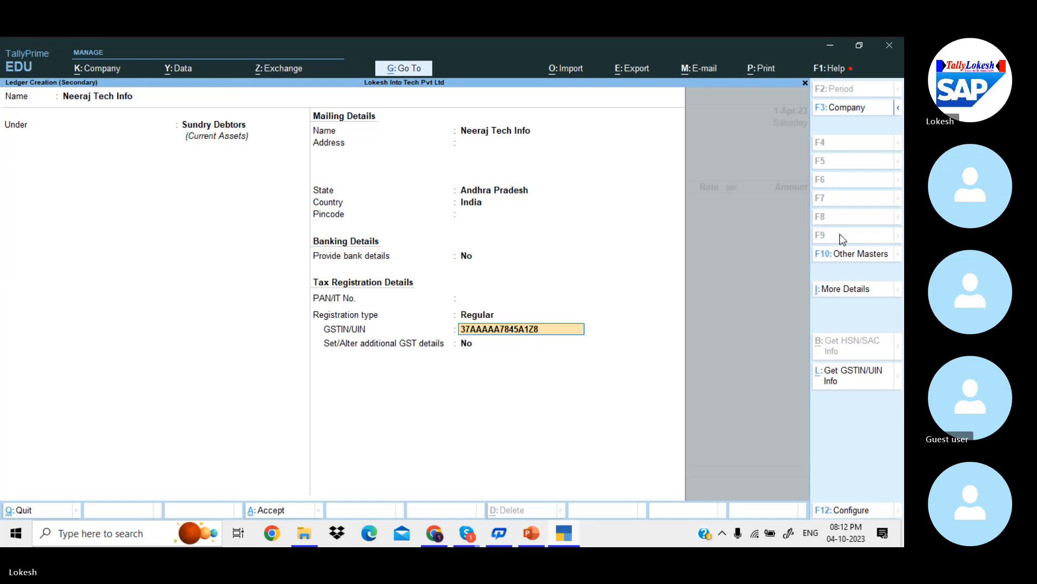
pyautogui.press('Return')
pyautogui.press('Return')
pyautogui.press('Return')
# - Leave the dispatch details blank and accept the party details with Andhra Pradesh as the place of supply
pyautogui.press('Return')
pyautogui.press('Return')
pyautogui.press('Return')
pyautogui.press('Return')
pyautogui.press('Return')
pyautogui.press('Return')
pyautogui.press('Return')
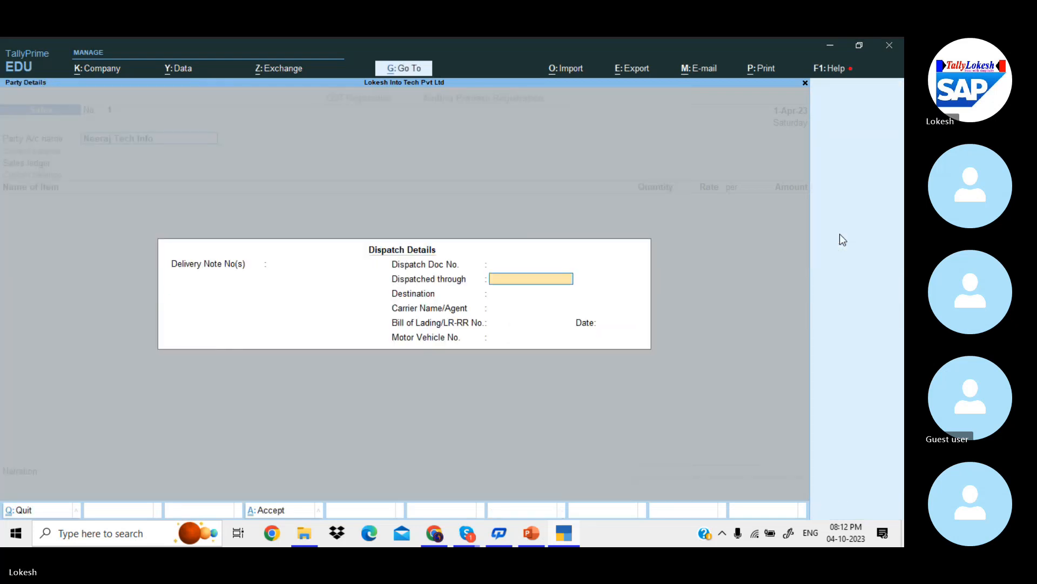
pyautogui.press('Return')
pyautogui.press('Return')
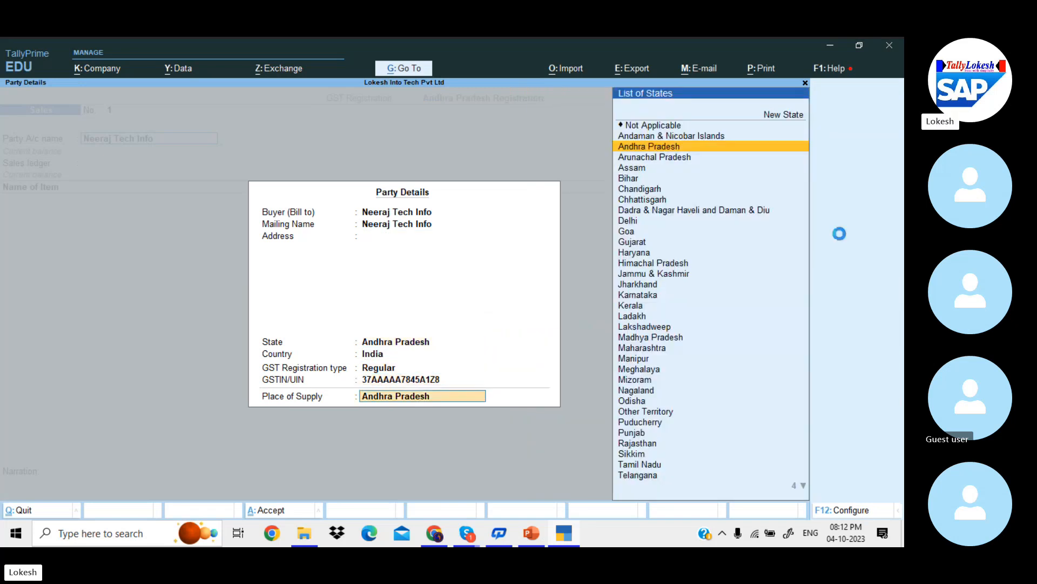
pyautogui.press('Return')
# - Start a ledger named Sales under Sales Accounts with GST applicability set to Applicable
pyautogui.press('Return')
pyautogui.write('Sales')
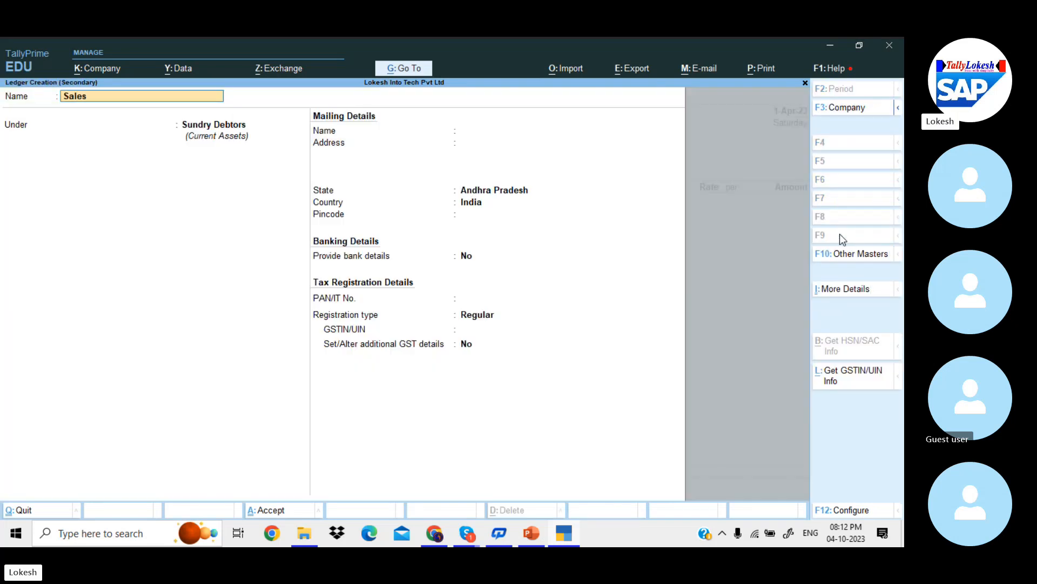
pyautogui.press('Return')
pyautogui.write('Sa')
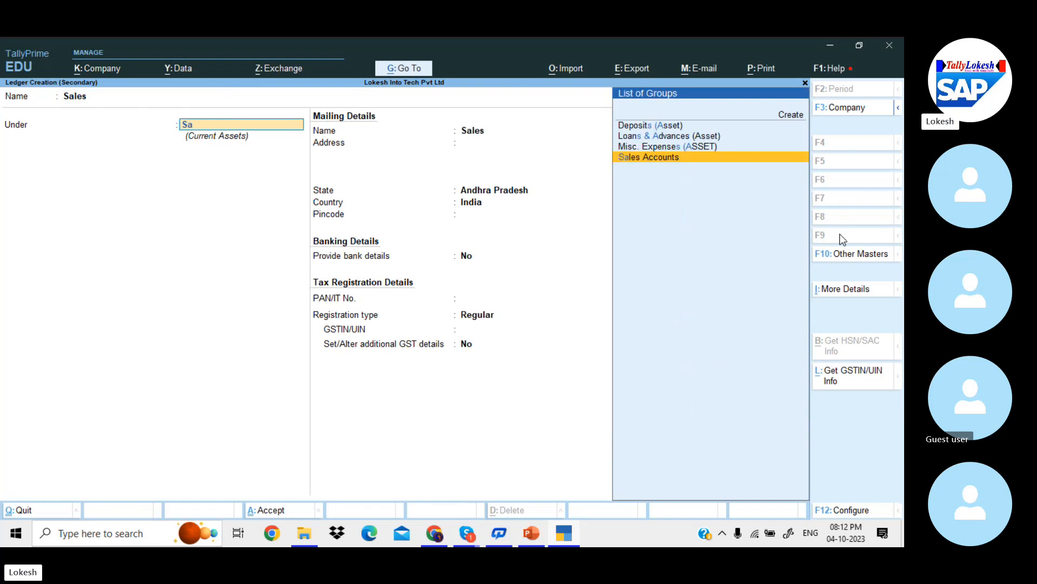
pyautogui.press('Return')
pyautogui.press('Return')
pyautogui.press('Return')
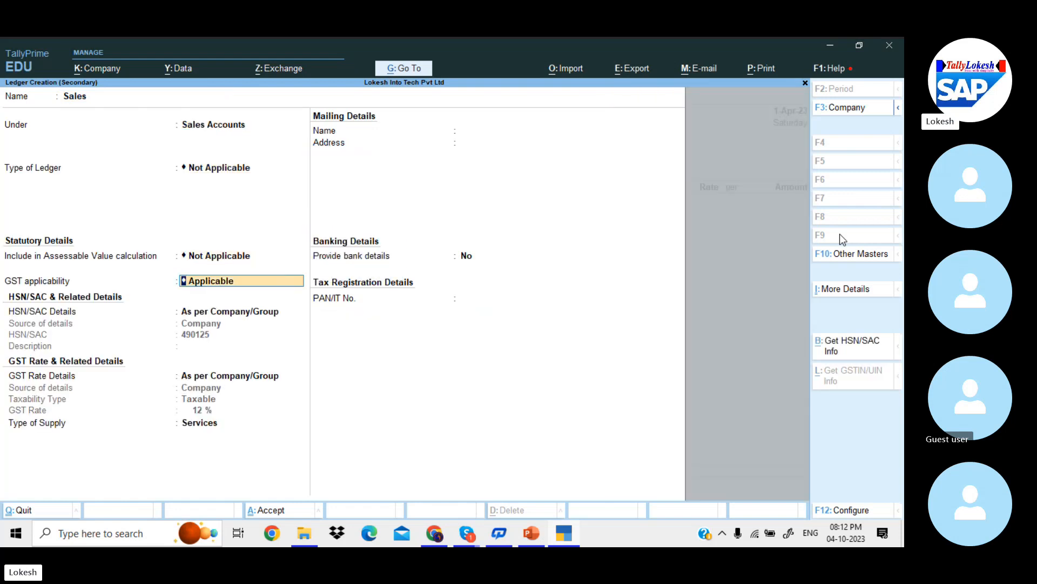
pyautogui.press('Return')
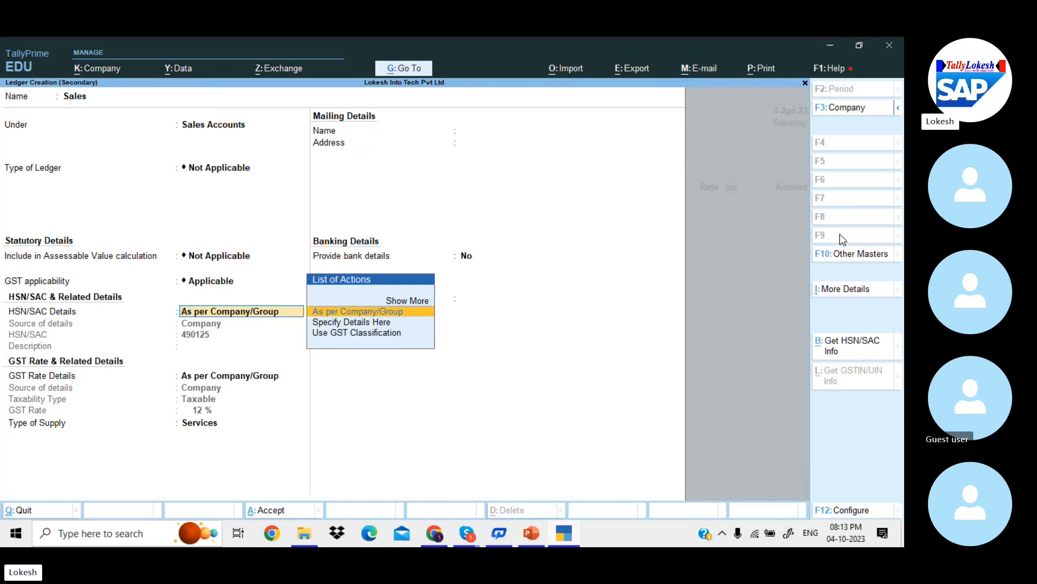
# - Set the Sales ledger's HSN/SAC details to Specify Details Here with HSN/SAC 78965 and no description
pyautogui.press('Down')
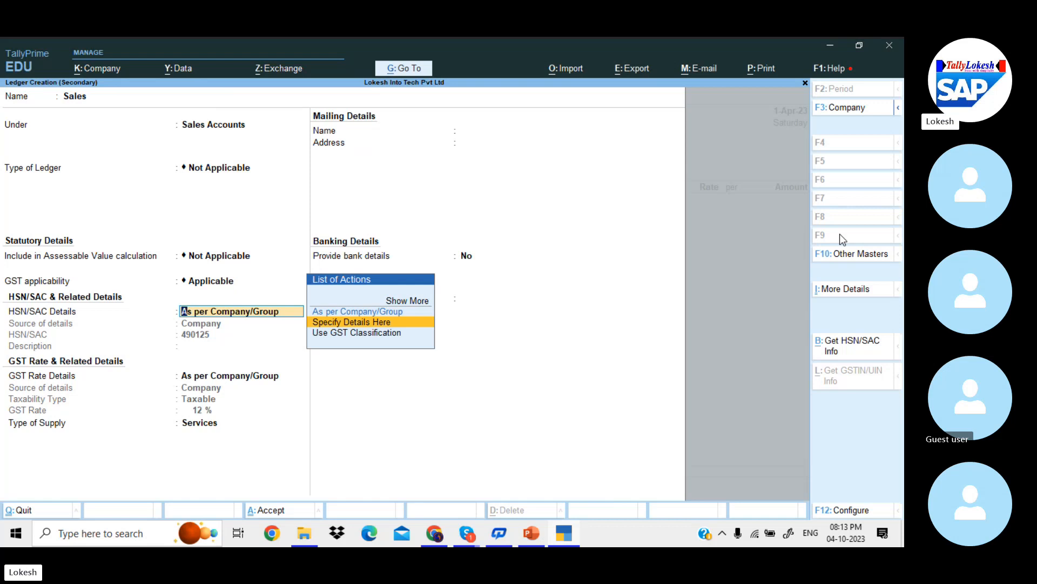
pyautogui.press('Return')
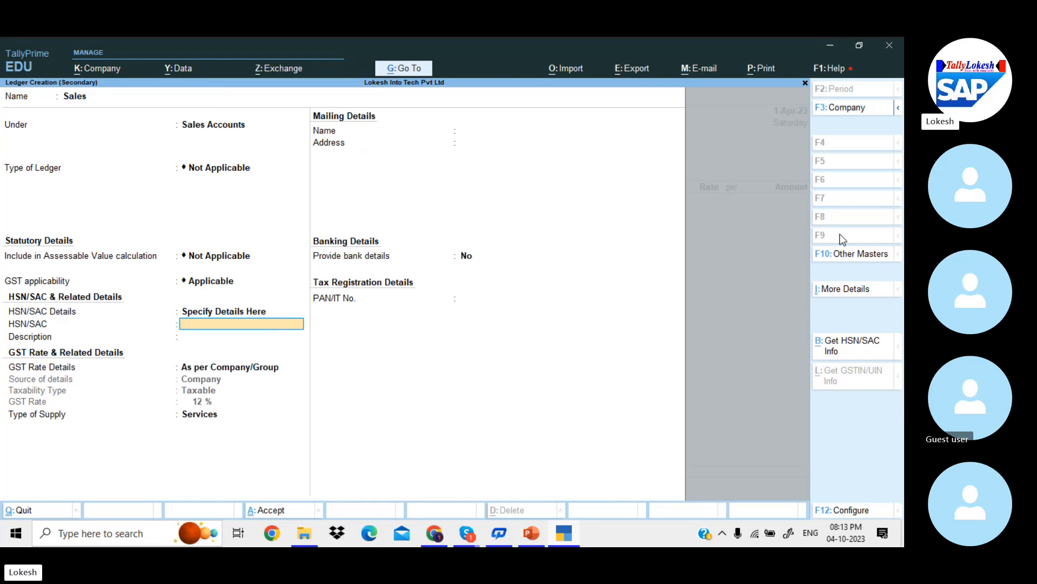
pyautogui.write('78965')
pyautogui.press('Return')
pyautogui.press('Return')
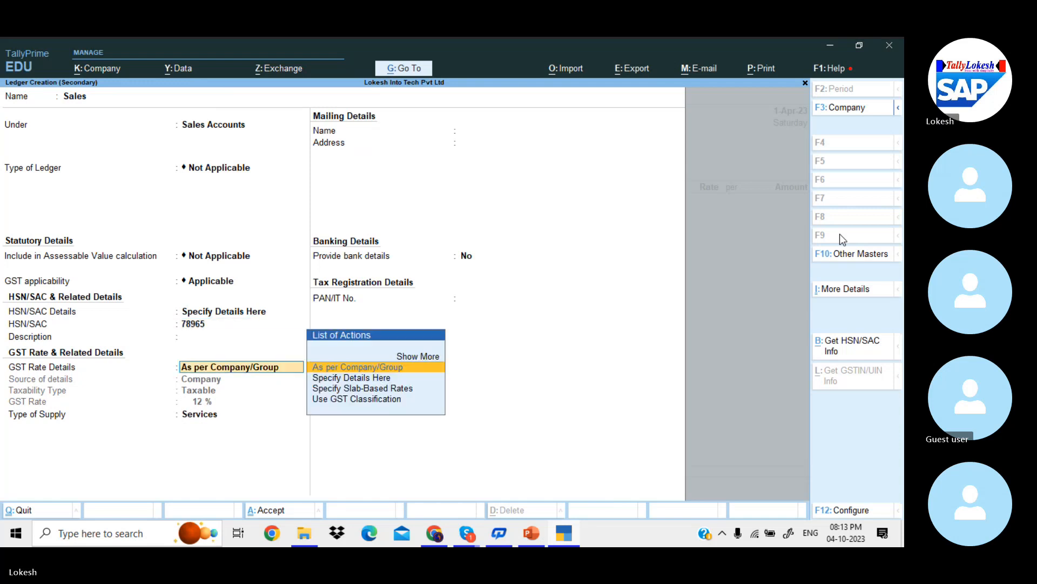
# - Specify a Taxable GST rate of 18% with supply type Goods in the Sales ledger, and save it into the sales voucher
pyautogui.press('Down')
pyautogui.press('Return')
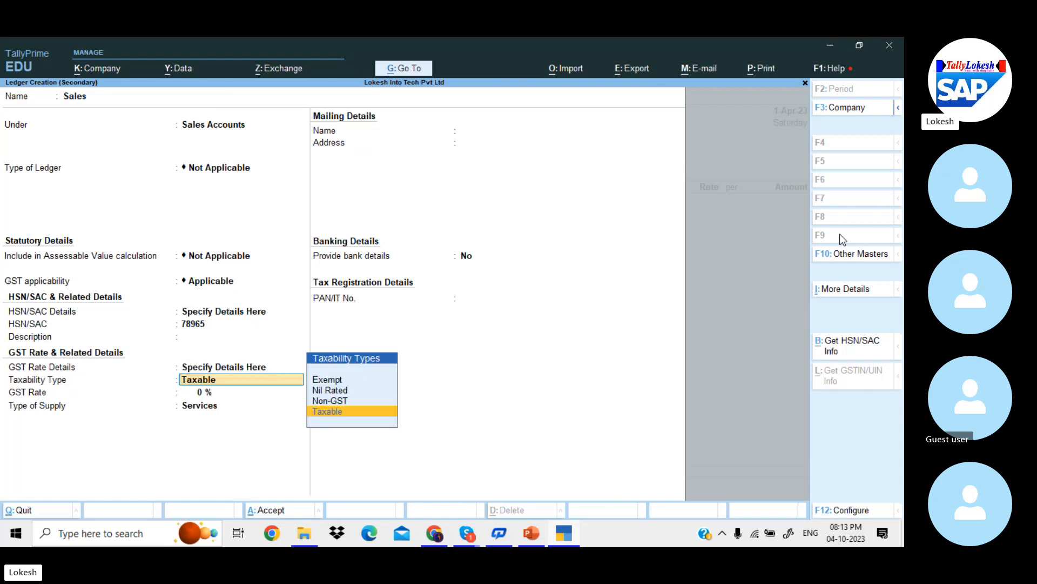
pyautogui.press('Return')
pyautogui.write('18')
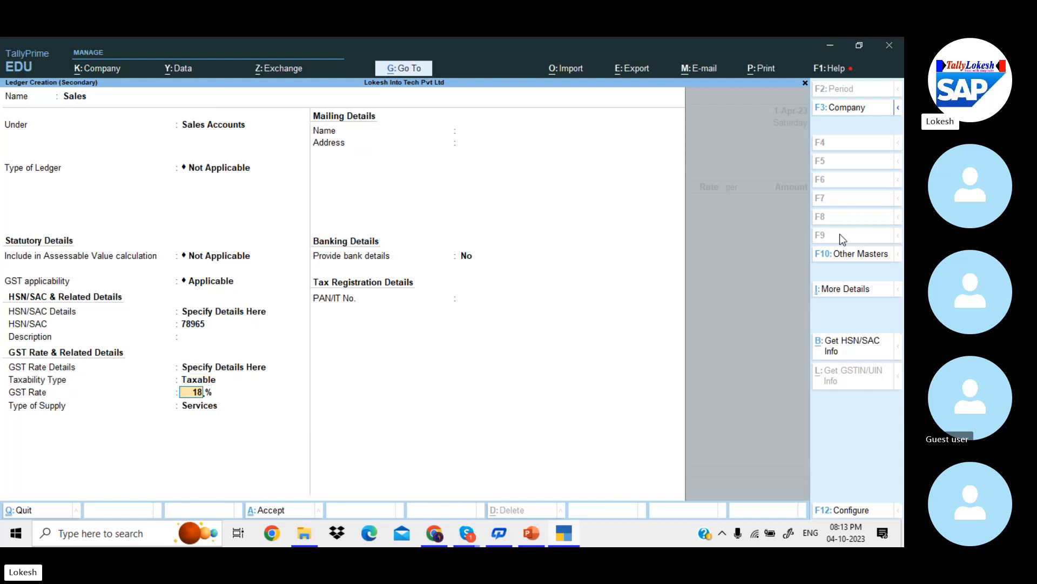
pyautogui.press('Return')
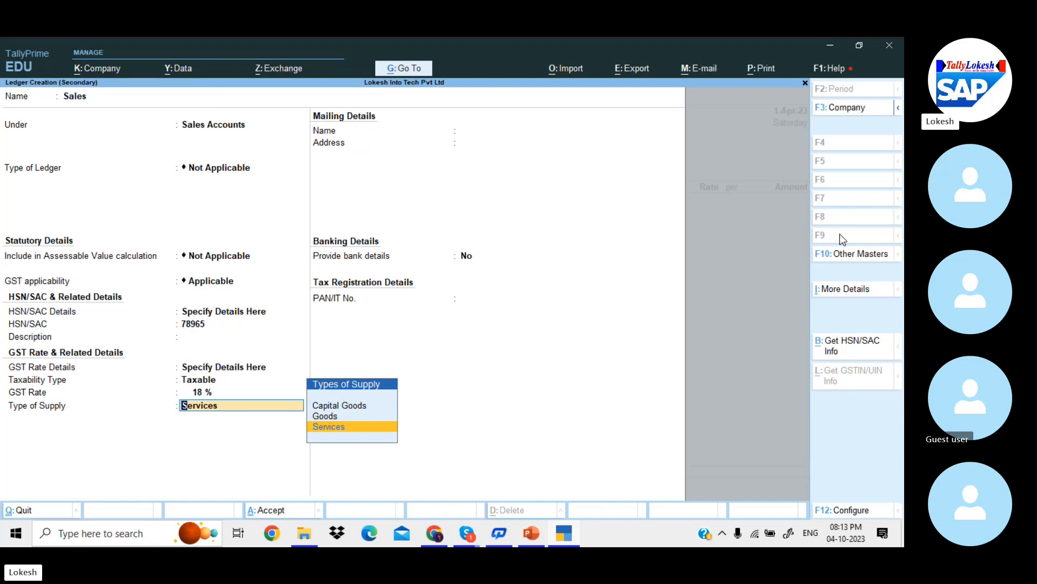
pyautogui.press('Up')
pyautogui.press('Return')
pyautogui.press('Return')
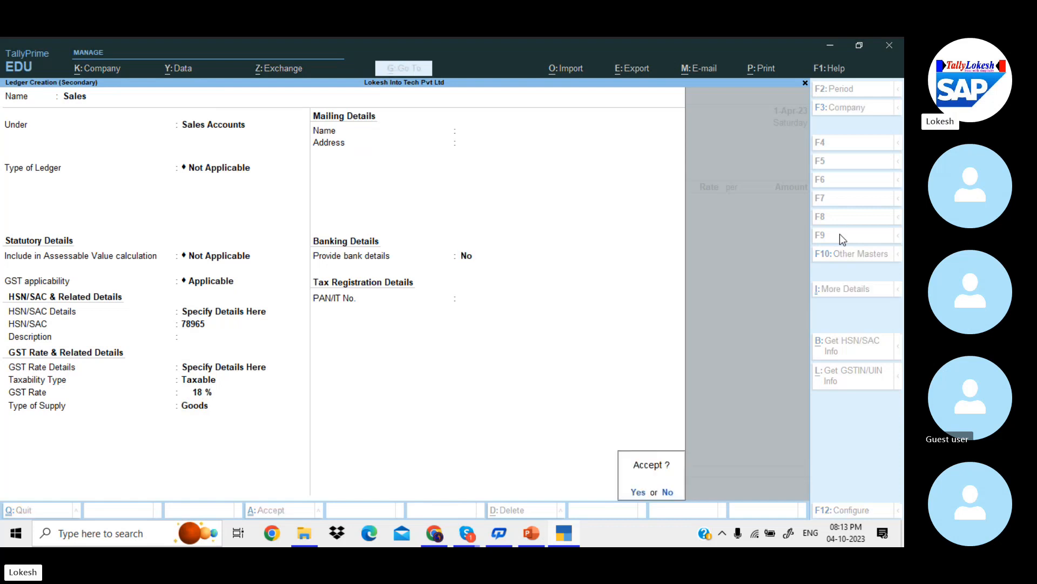
pyautogui.press('Return')
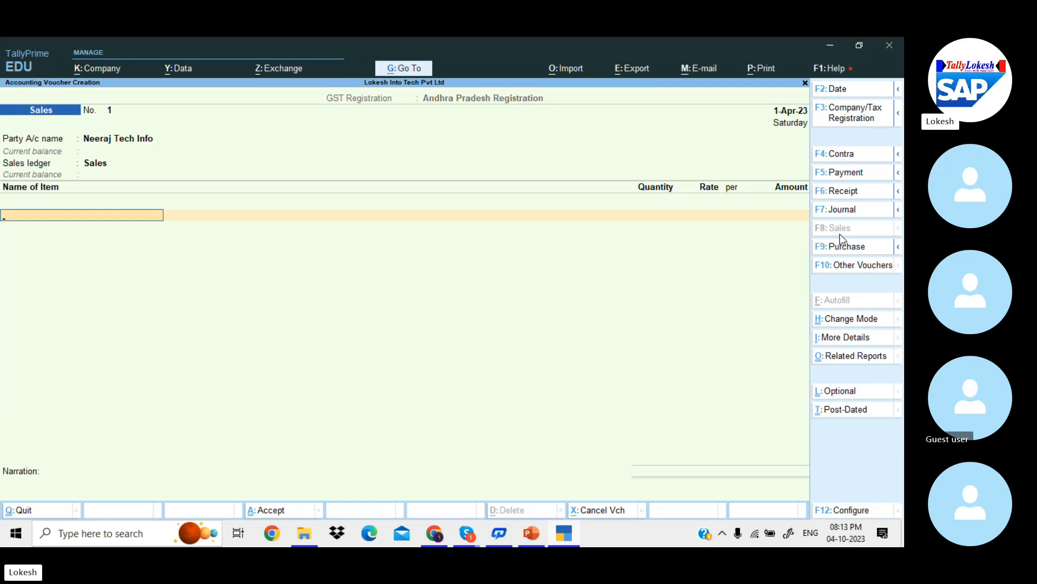
# - Add the item Tally Material to the sales voucher with quantity 1 nos at a rate of 999
pyautogui.press('Return')
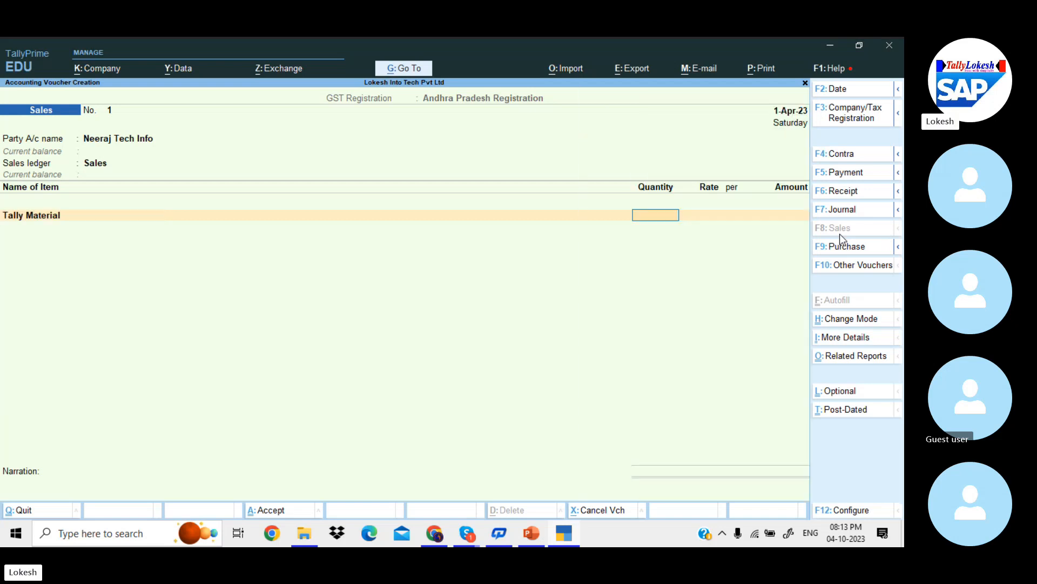
pyautogui.write('1')
pyautogui.press('Return')
pyautogui.write('999')
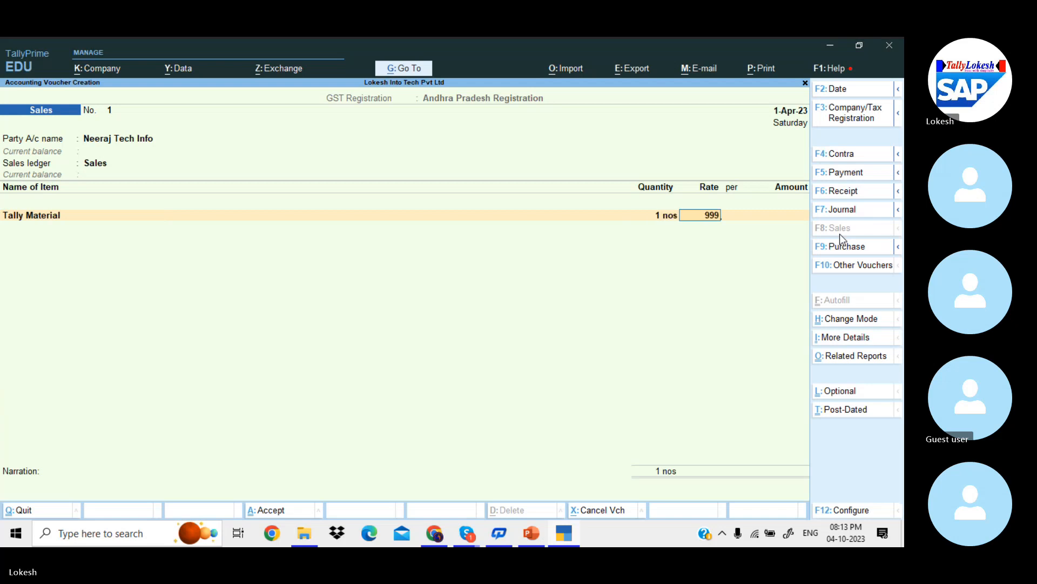
pyautogui.press('Return')
pyautogui.press('Return')
pyautogui.press('Return')
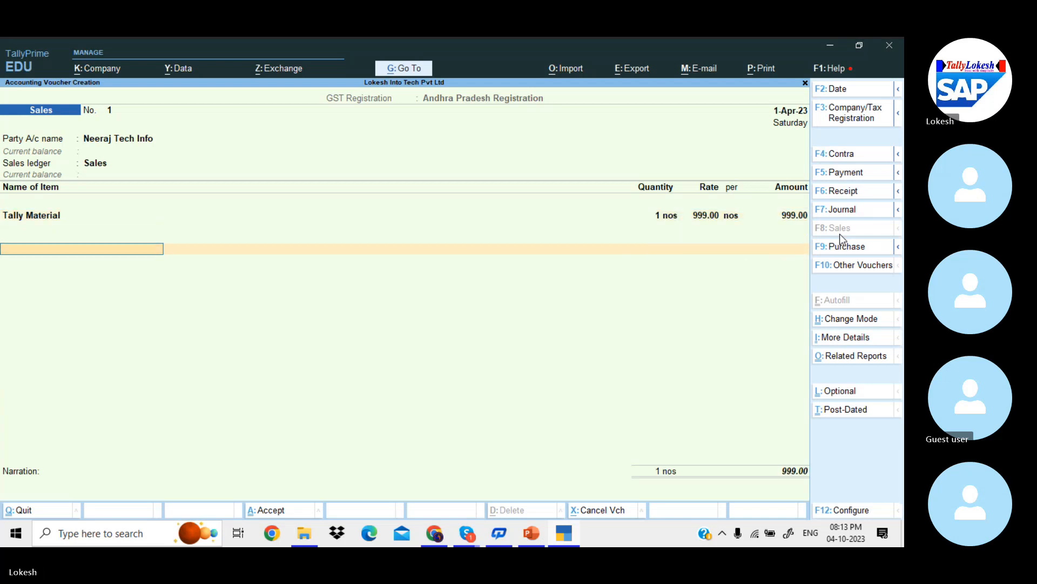
# - End the item list and add the CGST and SGST ledgers to the sales voucher
pyautogui.press('Return')
pyautogui.write('cg')
pyautogui.press('Return')
pyautogui.press('Return')
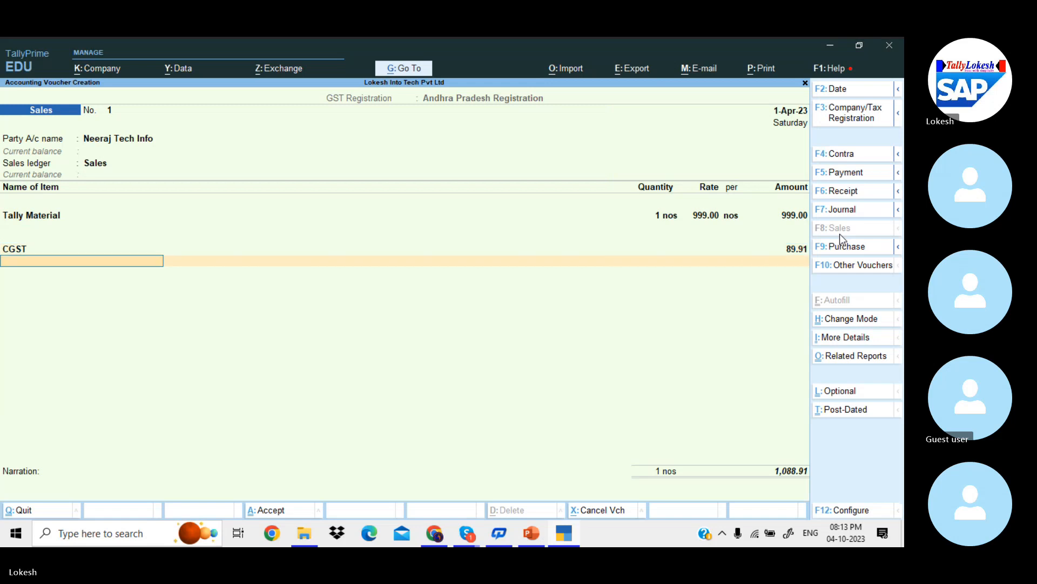
pyautogui.write('sg')
pyautogui.press('Return')
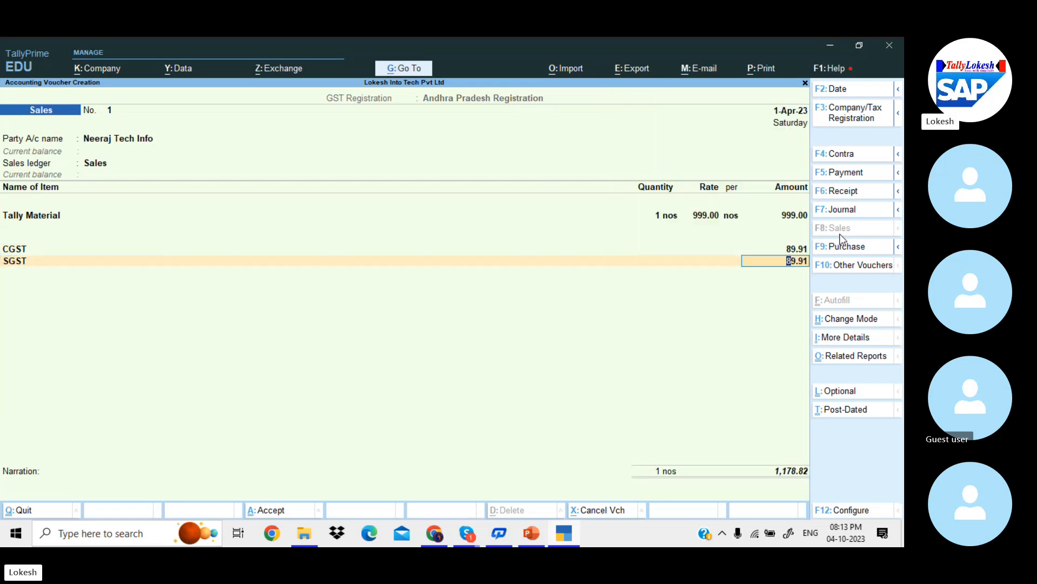
# - Examine the voucher's GST - Tax Analysis in detailed view, including the tax rate source and the CGST and SGST/UTGST breakdown
pyautogui.click(868, 354)
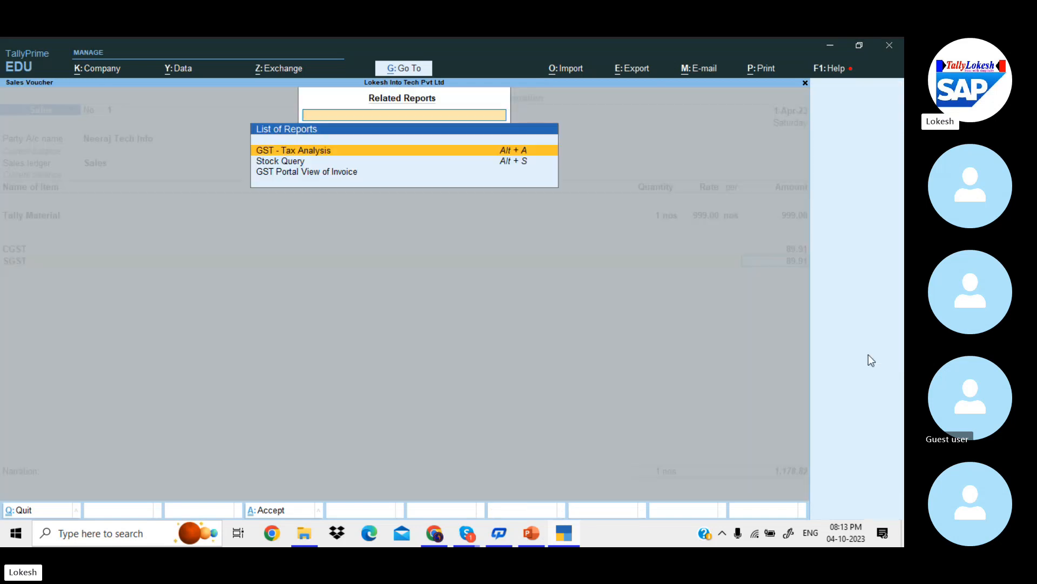
pyautogui.press('Return')
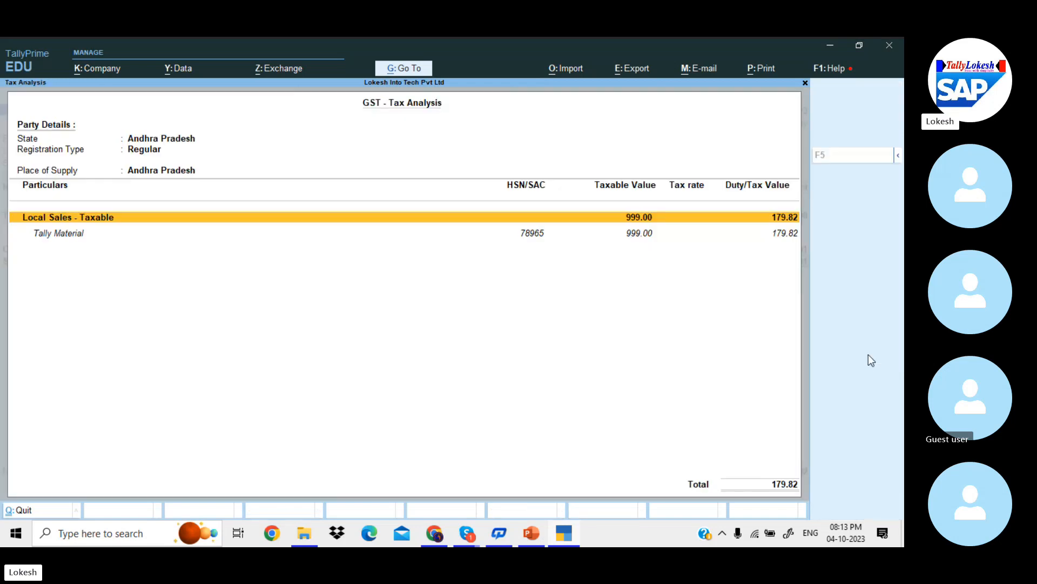
pyautogui.hotkey('alt', 'F5')
pyautogui.press('Down')
pyautogui.press('Down')
pyautogui.press('Down')
pyautogui.press('Down')
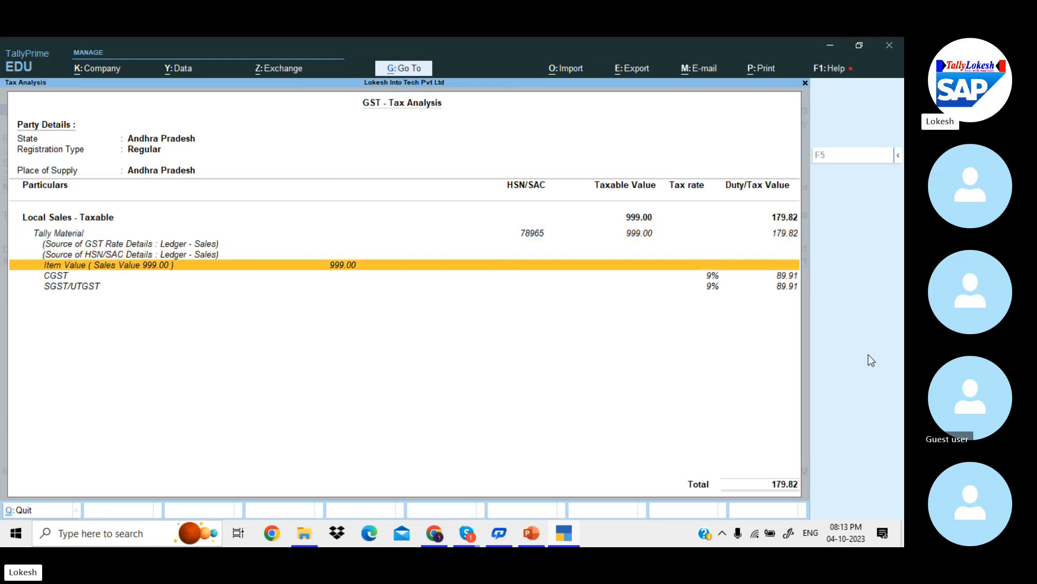
pyautogui.press('Down')
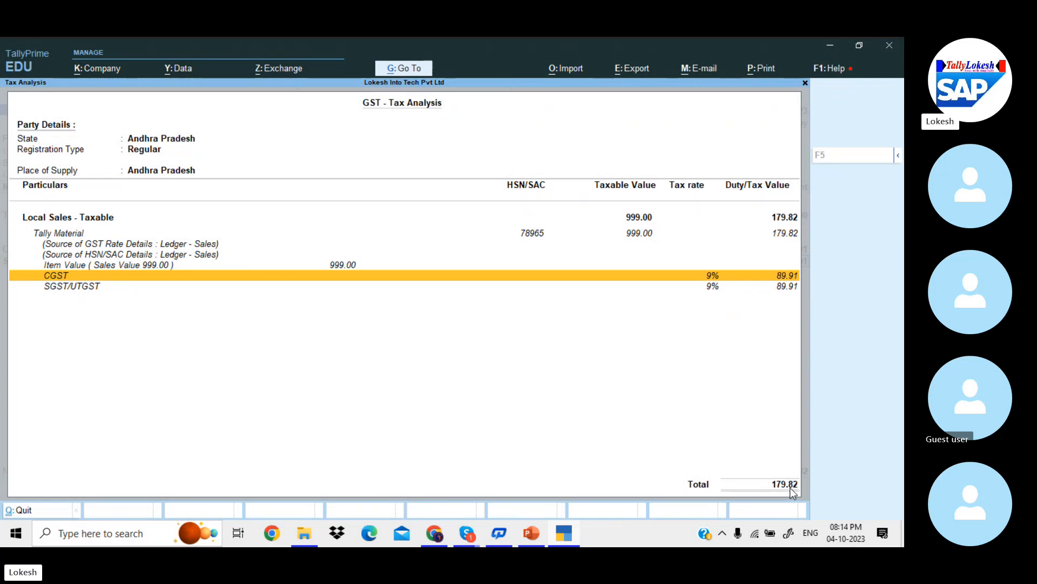
# - Return from the tax analysis and save sales voucher 1 with a blank narration
pyautogui.press('Escape')
pyautogui.press('Return')
pyautogui.press('Return')
pyautogui.press('Return')
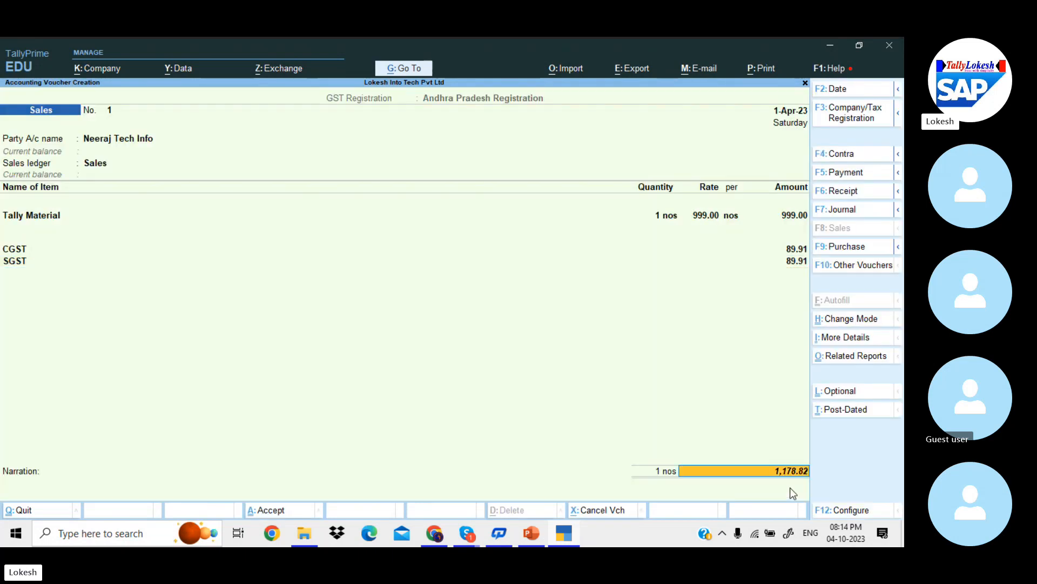
pyautogui.press('Return')
pyautogui.press('Return')
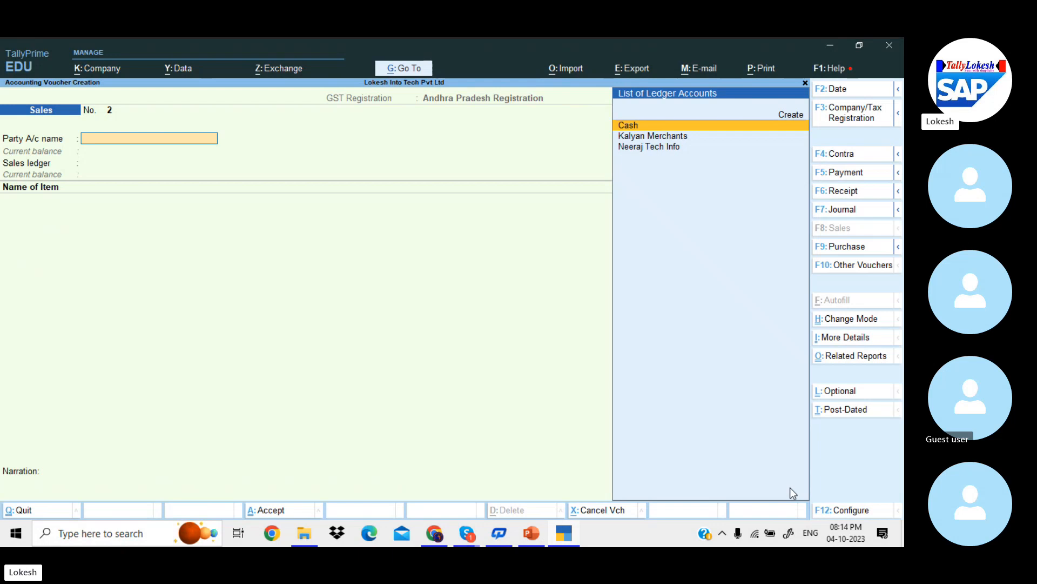
# - Start sales voucher 2 for Neeraj Tech Info with blank dispatch details, the default party details and the Sales ledger
pyautogui.press('Down')
pyautogui.press('Down')
pyautogui.press('Return')
pyautogui.press('Return')
pyautogui.press('Return')
pyautogui.press('Return')
pyautogui.press('Return')
pyautogui.press('Return')
pyautogui.press('Return')
pyautogui.press('Return')
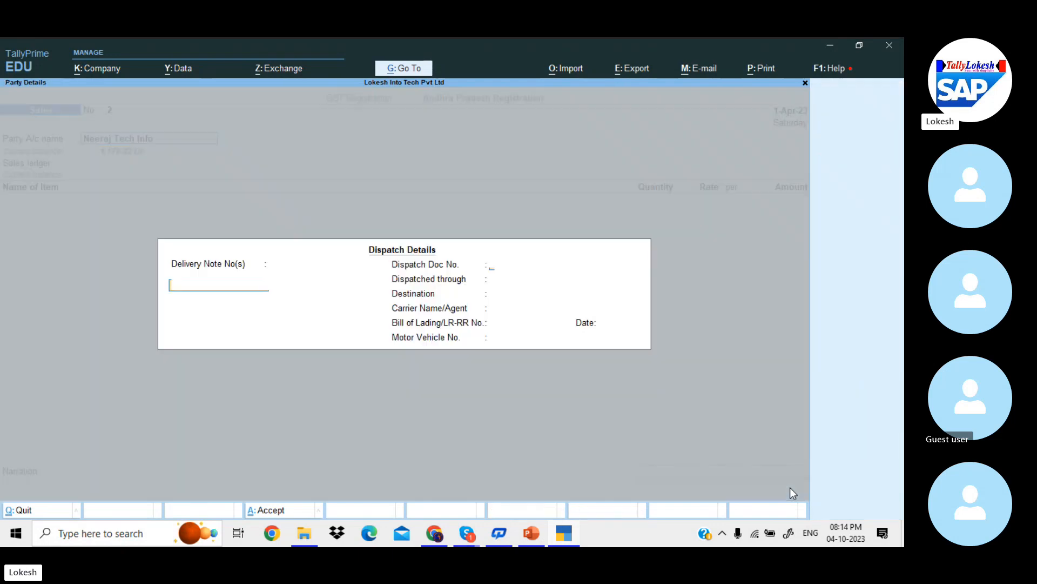
pyautogui.press('Return')
pyautogui.press('Return')
pyautogui.press('Return')
pyautogui.press('Return')
pyautogui.press('Return')
pyautogui.press('Return')
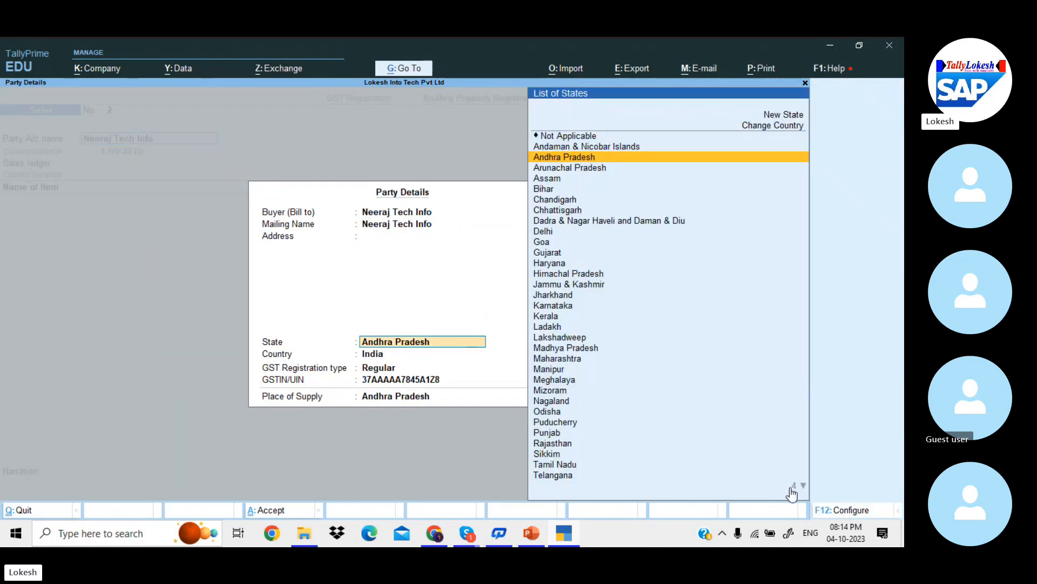
pyautogui.press('Return')
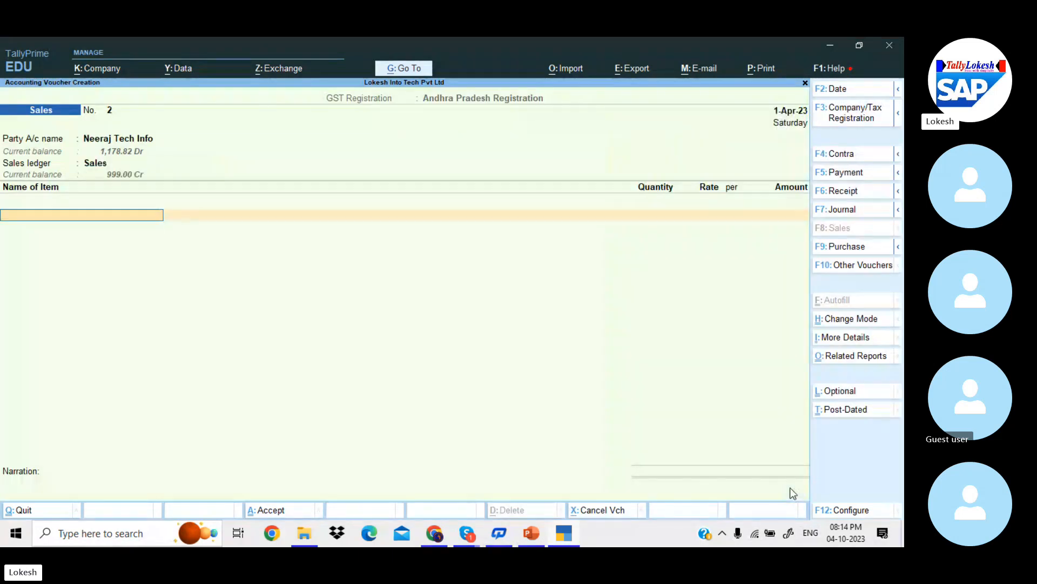
# - Enter 1 nos of Tally Material at the default rate of 999.00 and end the item list
pyautogui.press('Return')
pyautogui.write('1')
pyautogui.press('Return')
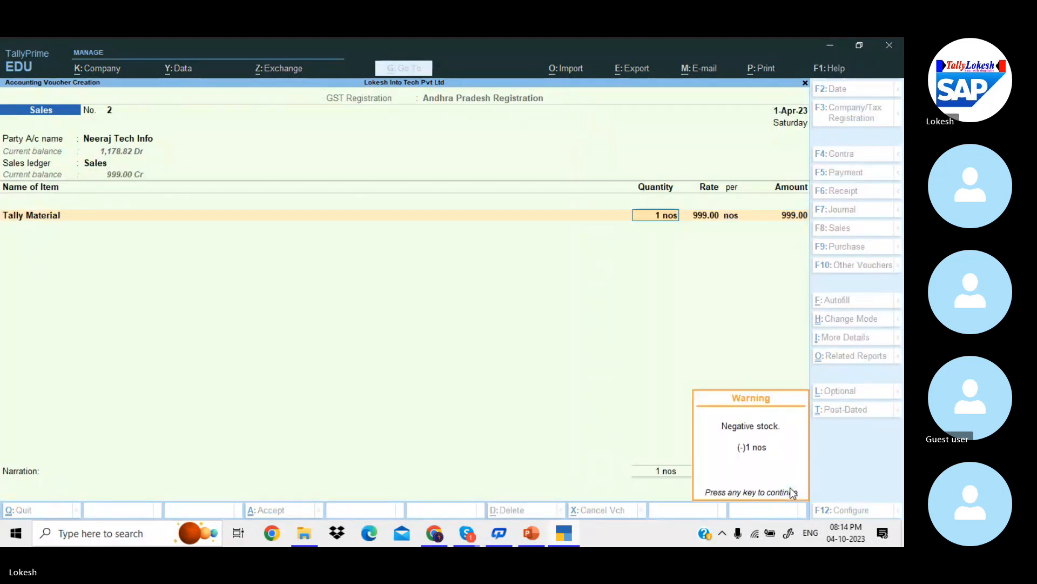
pyautogui.press('Return')
pyautogui.press('Return')
pyautogui.press('Return')
pyautogui.press('Return')
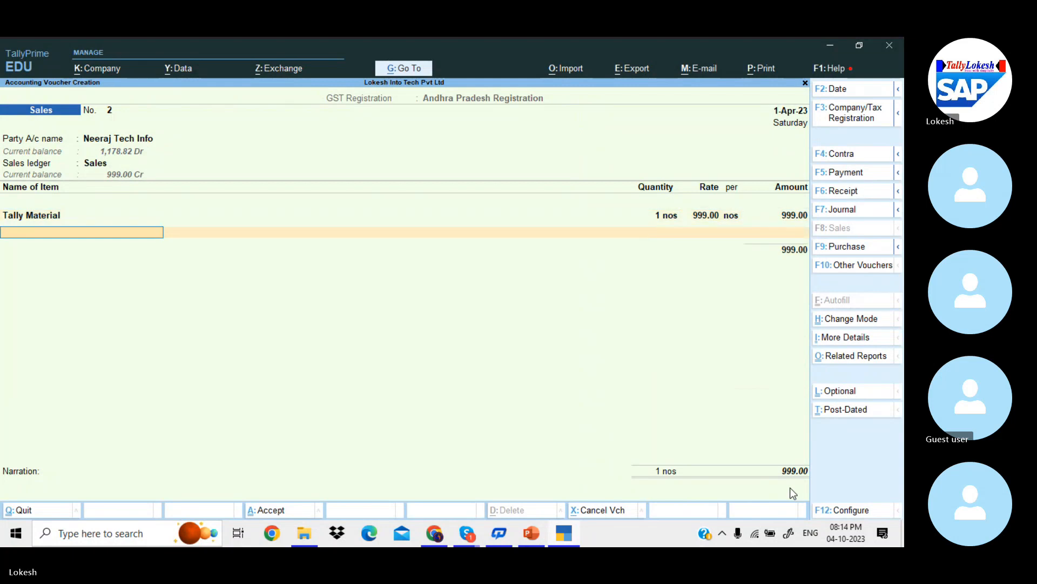
# - Add the CGST and SGST ledgers below the Tally Material line
pyautogui.write('Cg')
pyautogui.press('Return')
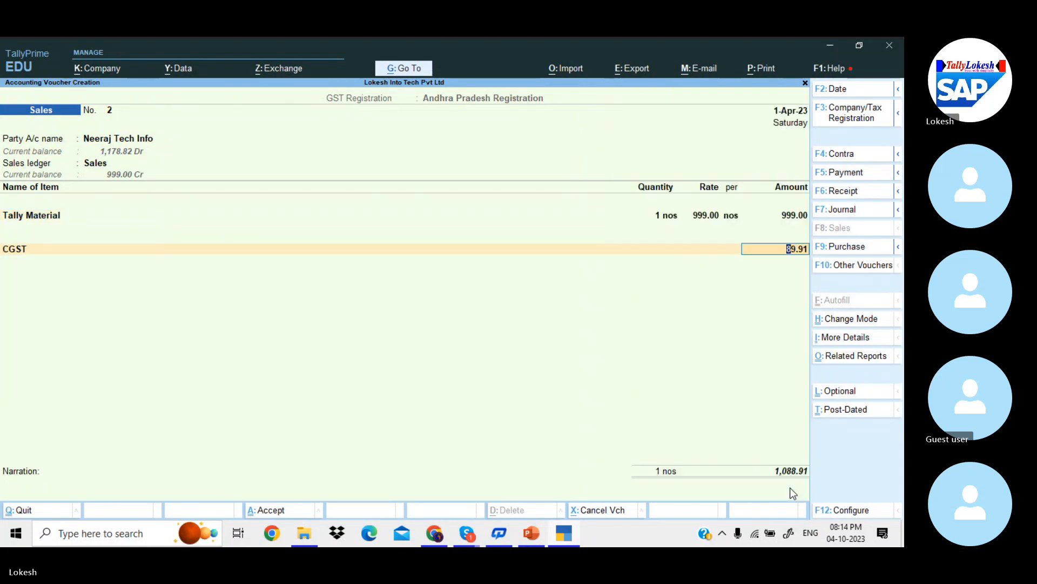
pyautogui.press('Return')
pyautogui.write('S')
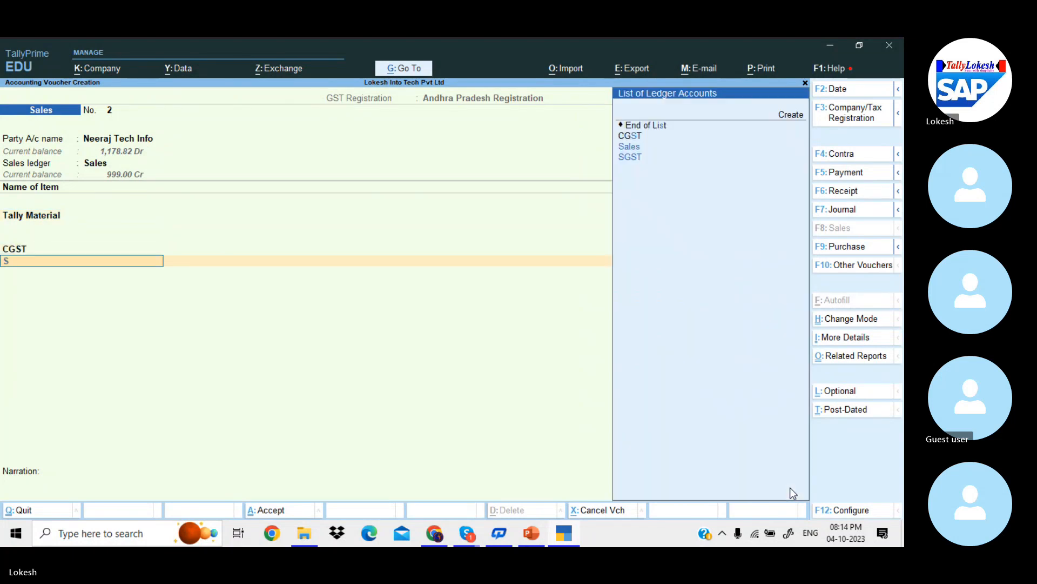
pyautogui.write('g')
pyautogui.press('Return')
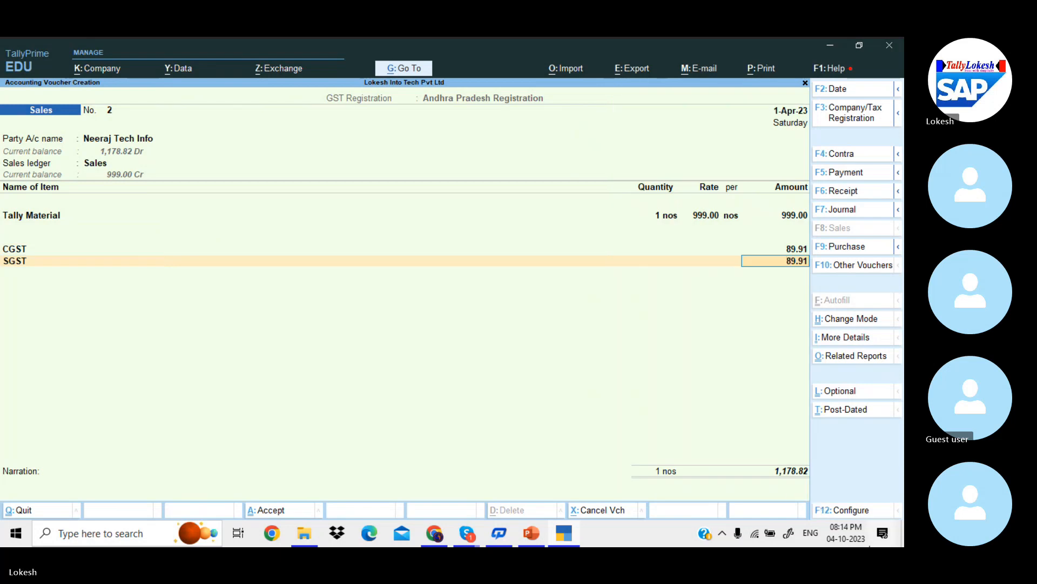
# - Review the detailed GST - Tax Analysis of the unsaved sales voucher
pyautogui.click(871, 355)
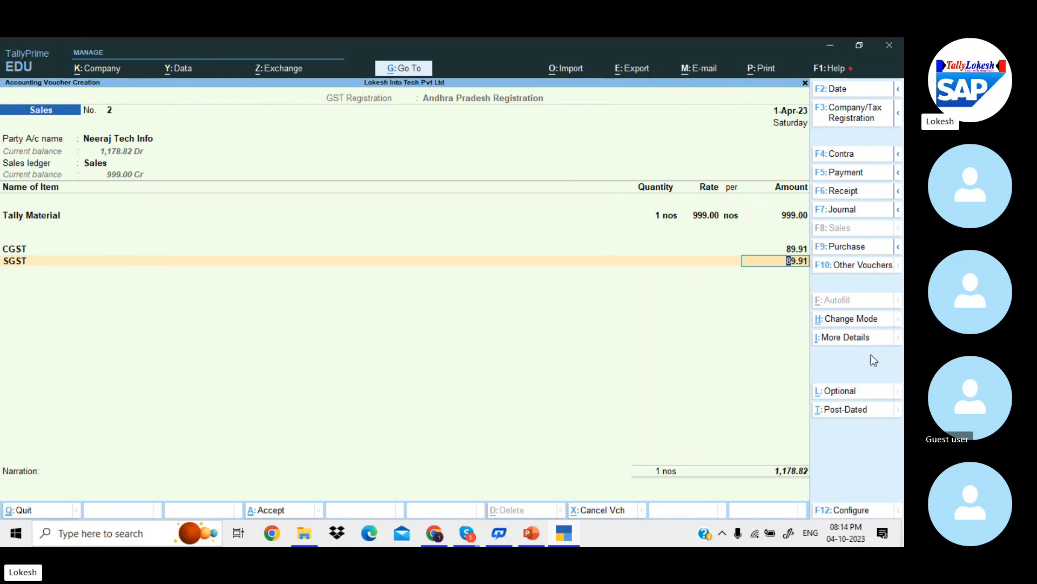
pyautogui.press('Return')
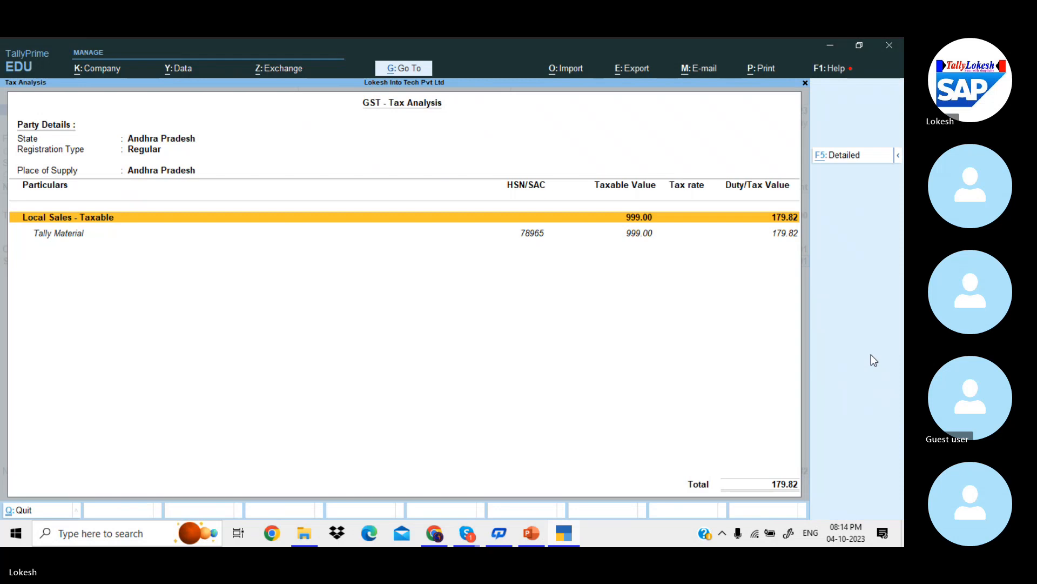
pyautogui.press('F5')
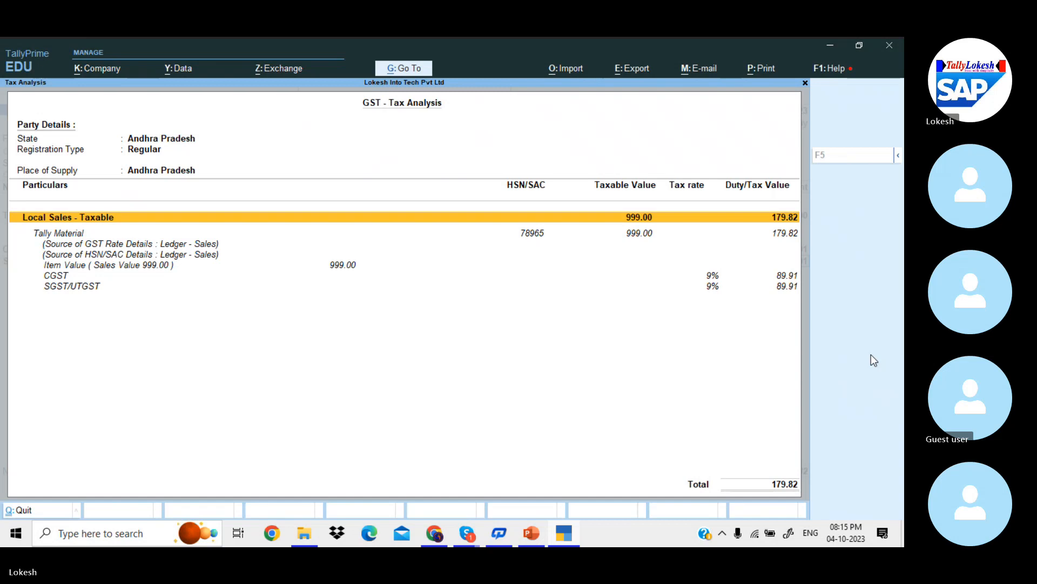
# - Close the tax analysis and quit sales voucher 2 without saving it
pyautogui.press('Escape')
pyautogui.press('Escape')
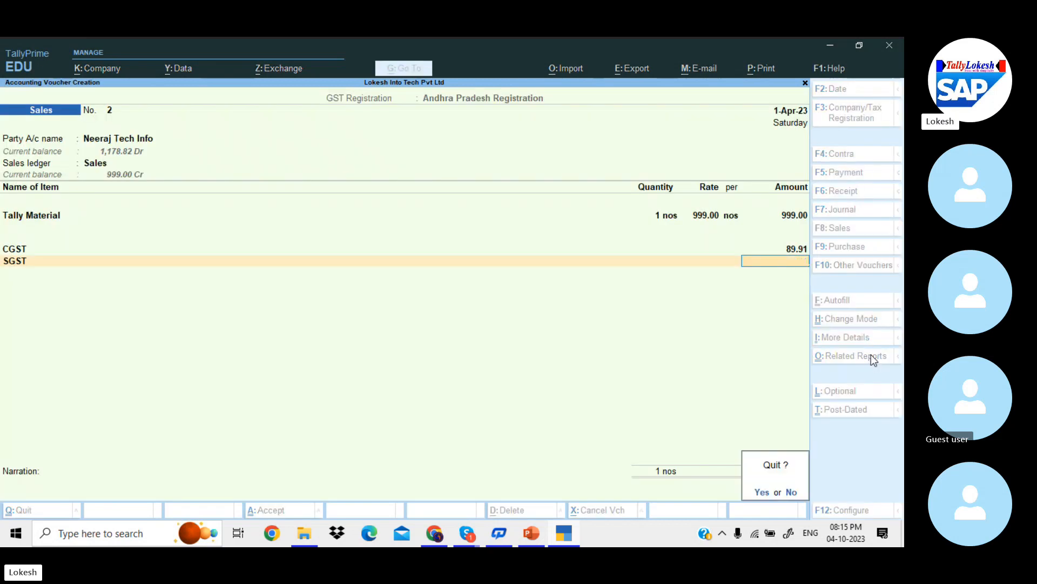
pyautogui.press('y')
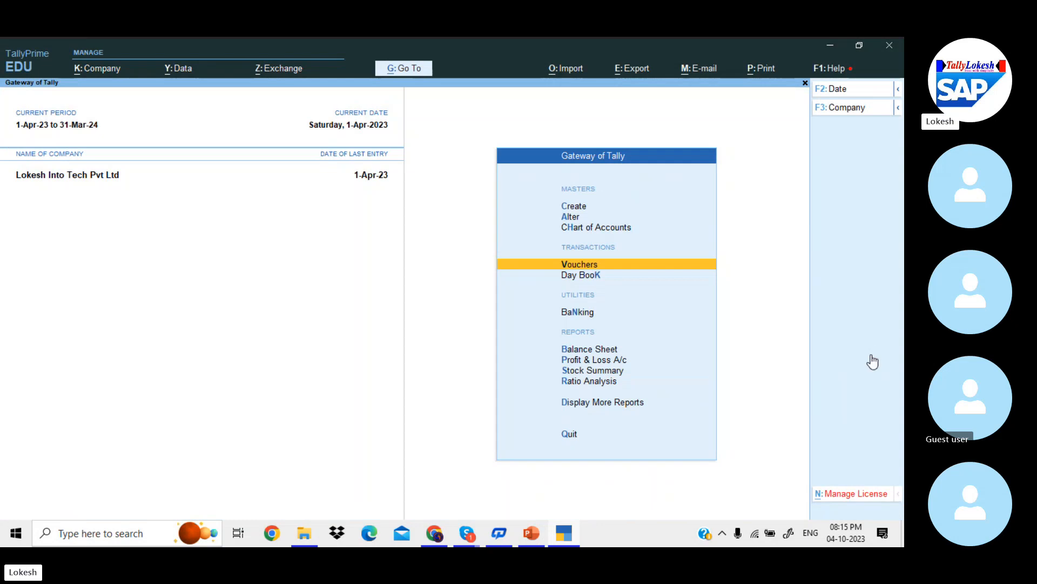
# - Start a new sales voucher for Neeraj Tech Info, leaving dispatch details blank and accepting the party details and Sales ledger
pyautogui.press('Return')
pyautogui.press('Down')
pyautogui.press('Down')
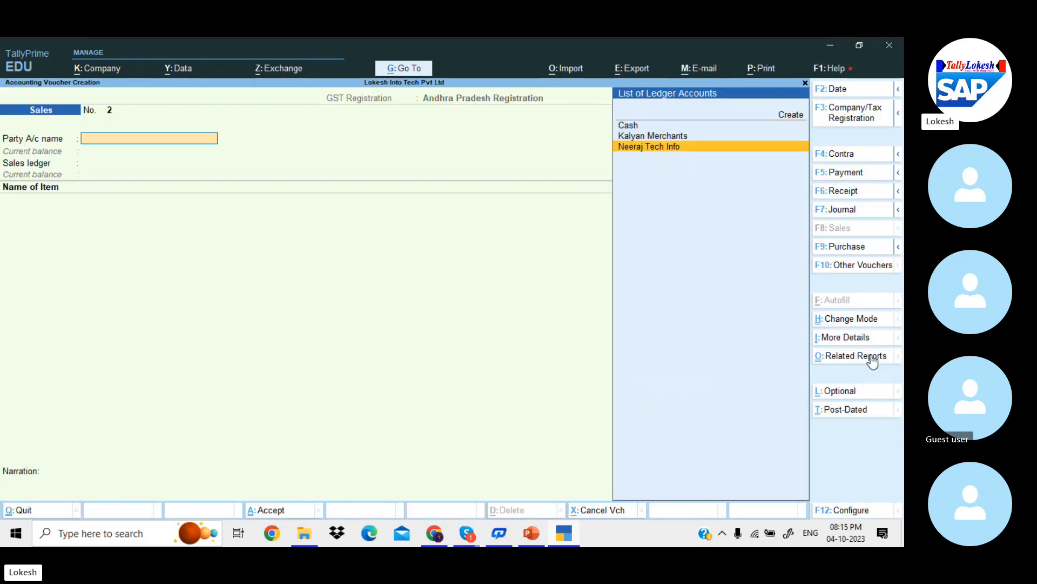
pyautogui.press('Return')
pyautogui.press('Return')
pyautogui.press('Return')
pyautogui.press('Return')
pyautogui.press('Return')
pyautogui.press('Return')
pyautogui.press('Return')
pyautogui.press('Return')
pyautogui.press('Return')
pyautogui.press('Return')
pyautogui.press('Return')
pyautogui.press('Return')
pyautogui.press('Return')
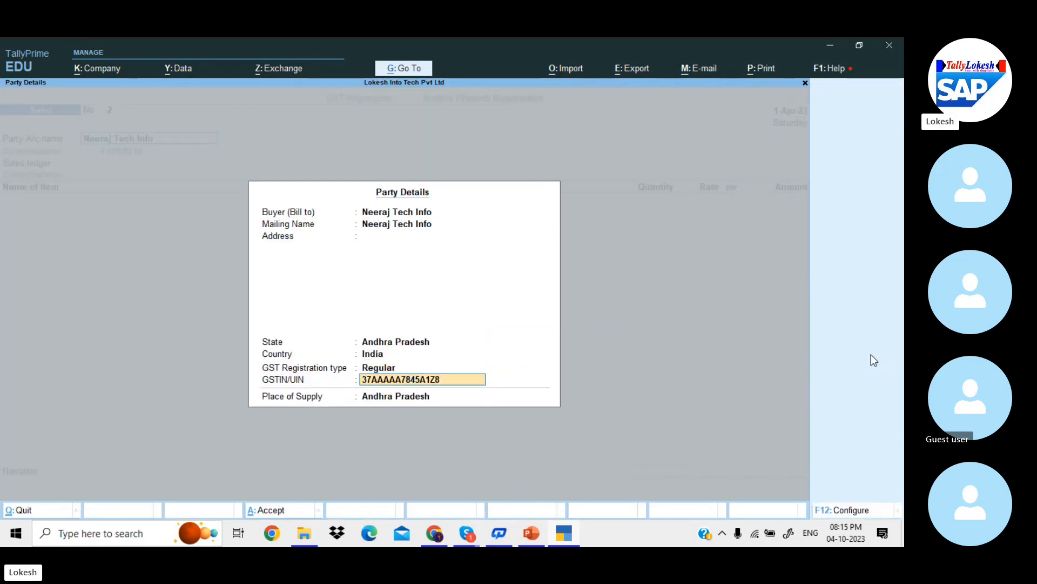
pyautogui.press('Return')
pyautogui.press('Return')
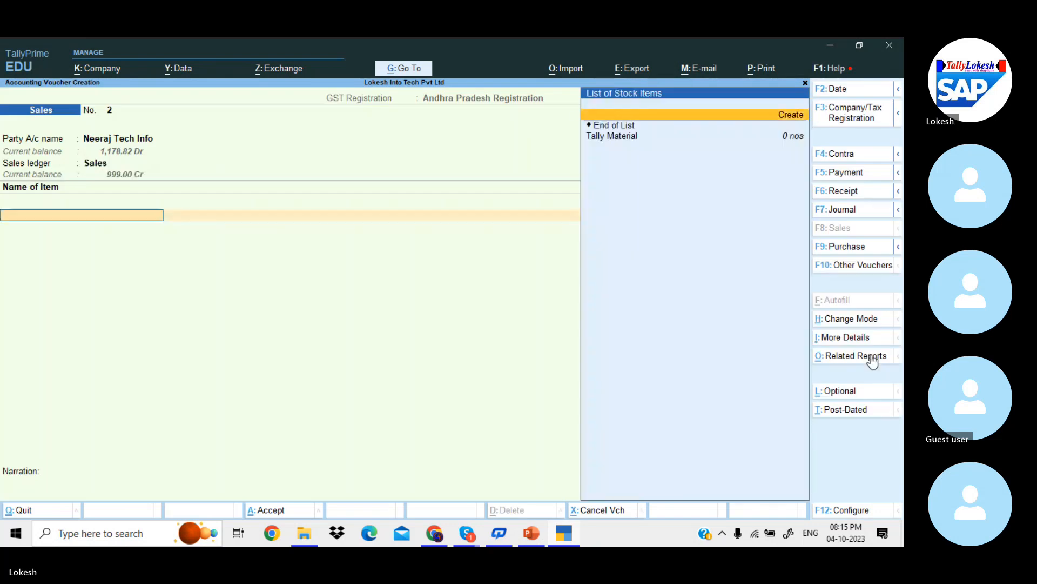
# - Enter Tally Material with quantity 1 nos at the default rate of 999.00, and end the item list
pyautogui.press('Return')
pyautogui.write('1')
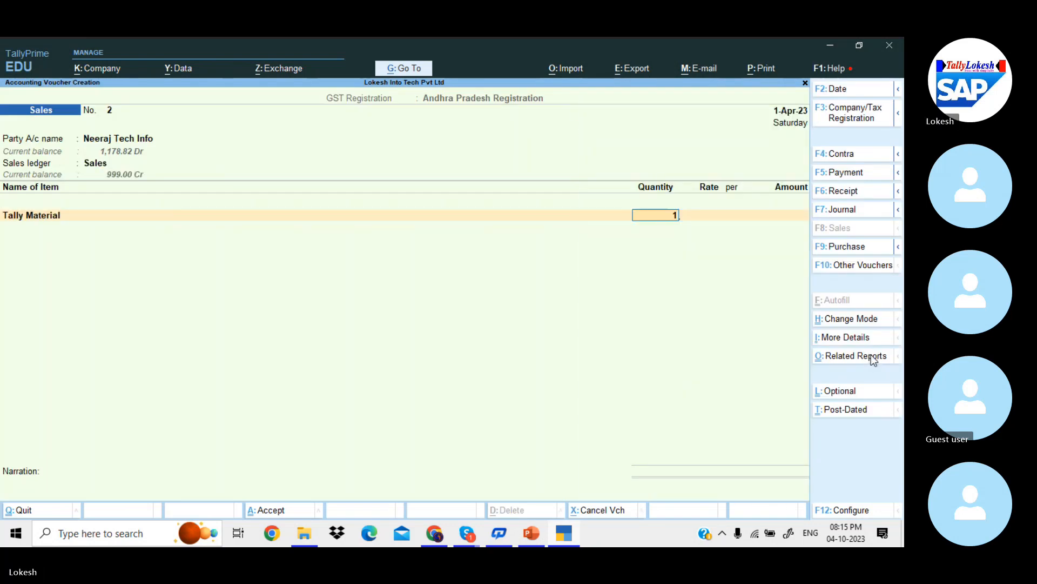
pyautogui.press('Return')
pyautogui.press('Return')
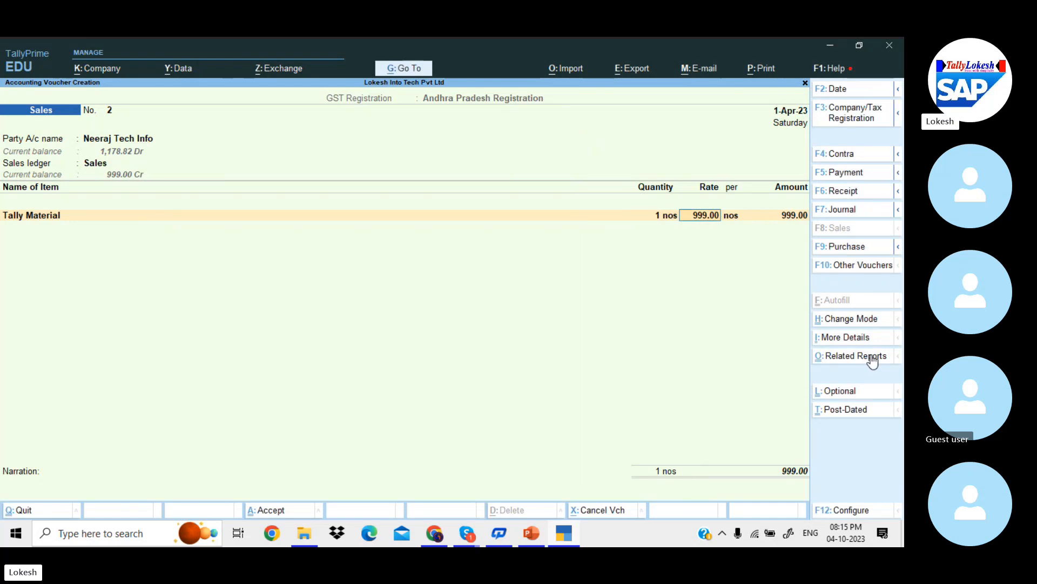
pyautogui.press('Return')
pyautogui.press('Return')
pyautogui.press('Return')
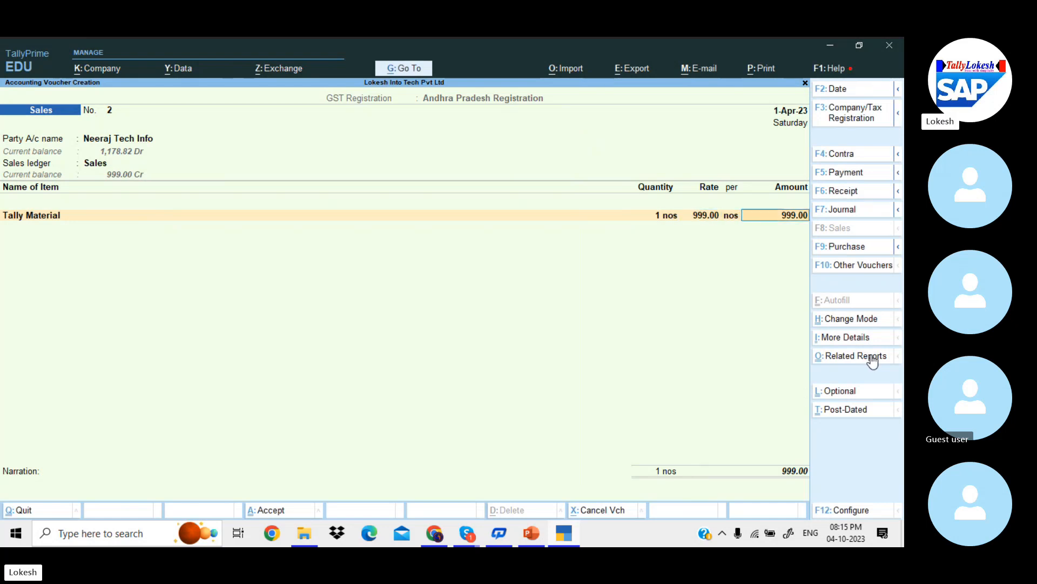
pyautogui.press('Return')
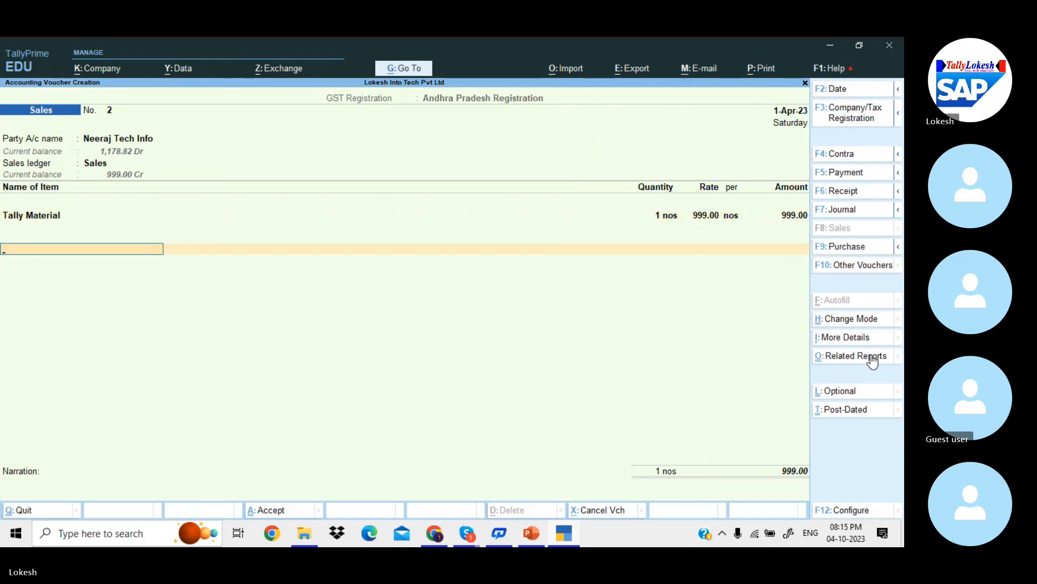
# - Apply the CGST and SGST ledgers to the new sales voucher
pyautogui.write('cg')
pyautogui.press('Return')
pyautogui.press('Return')
pyautogui.write('s')
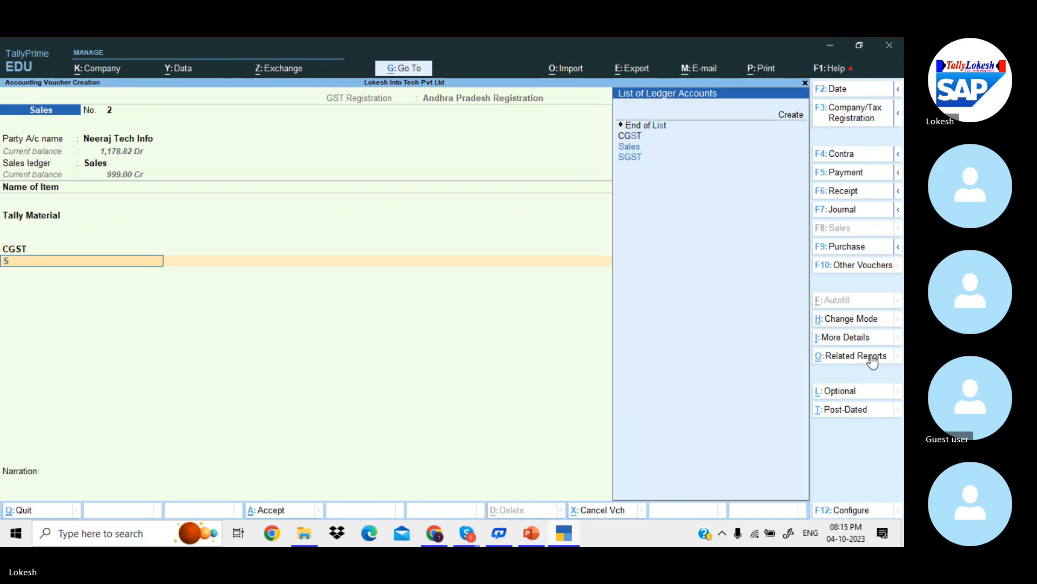
pyautogui.write('g')
pyautogui.press('Return')
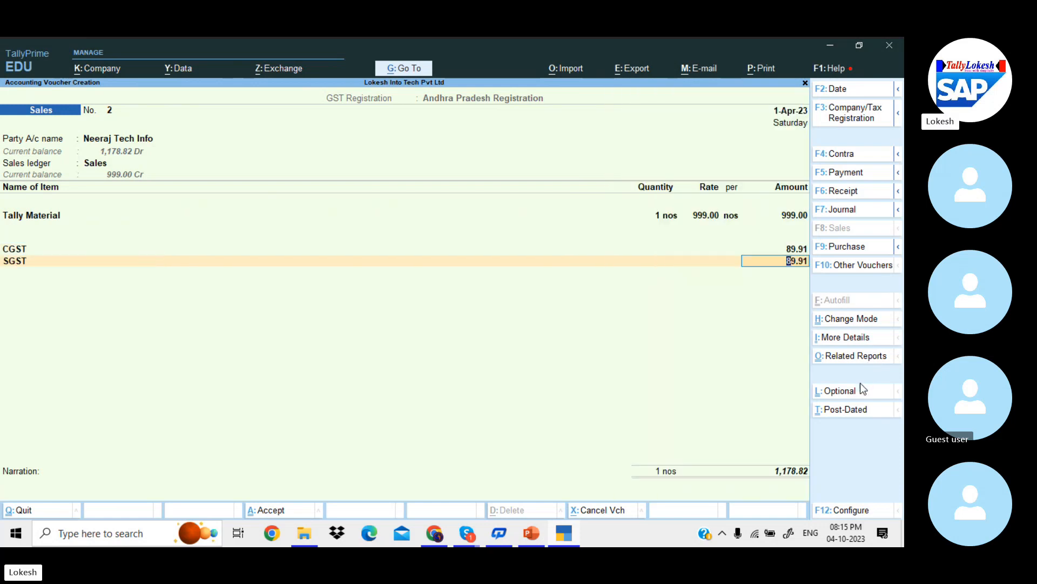
# - Show the new sales voucher's GST - Tax Analysis in detailed view to examine the tax breakdown
pyautogui.click(862, 360)
pyautogui.press('Return')
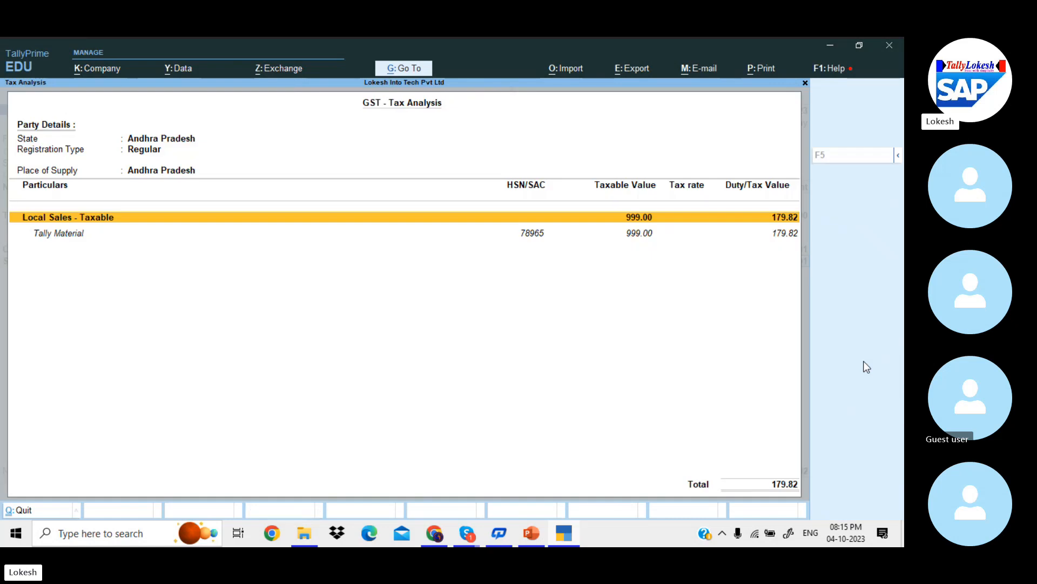
pyautogui.hotkey('alt', 'F5')
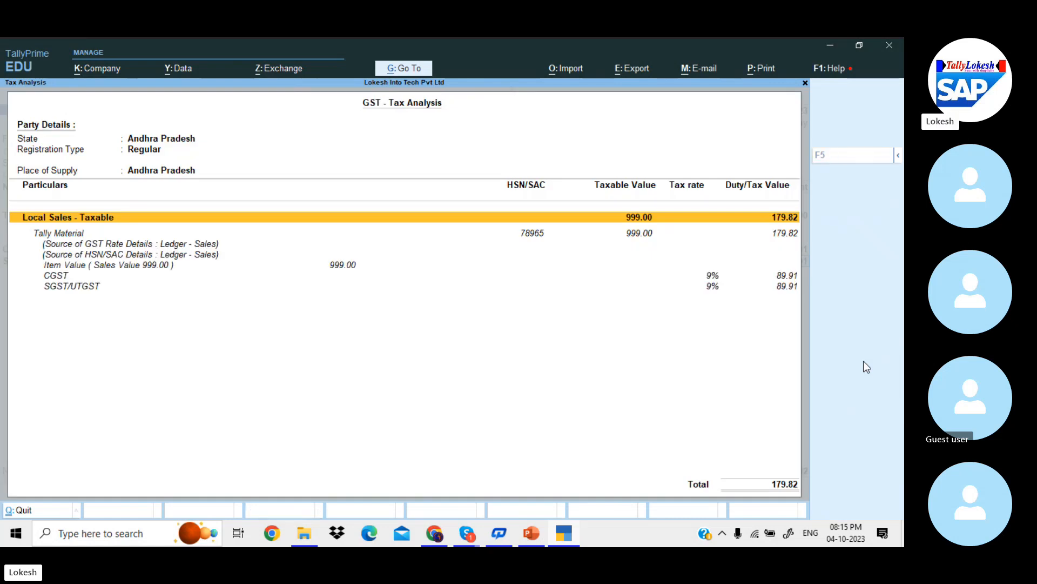
# - Close the tax analysis and quit the current sales voucher without saving it
pyautogui.press('Escape')
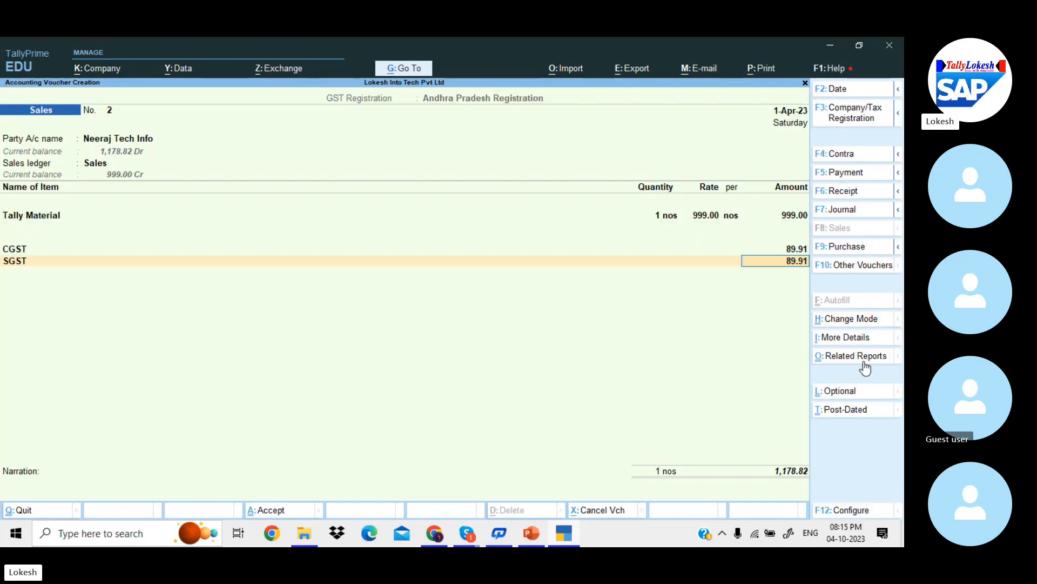
pyautogui.press('BackSpace')
pyautogui.press('Escape')
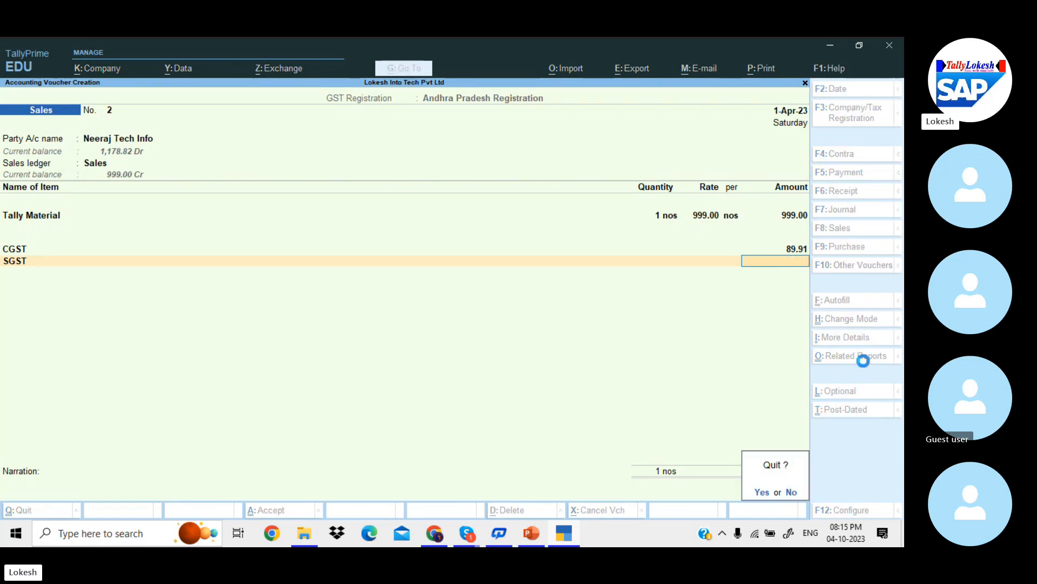
pyautogui.press('y')
# - Open the Sales ledger for alteration
pyautogui.press('Up')
pyautogui.press('Up')
pyautogui.press('Return')
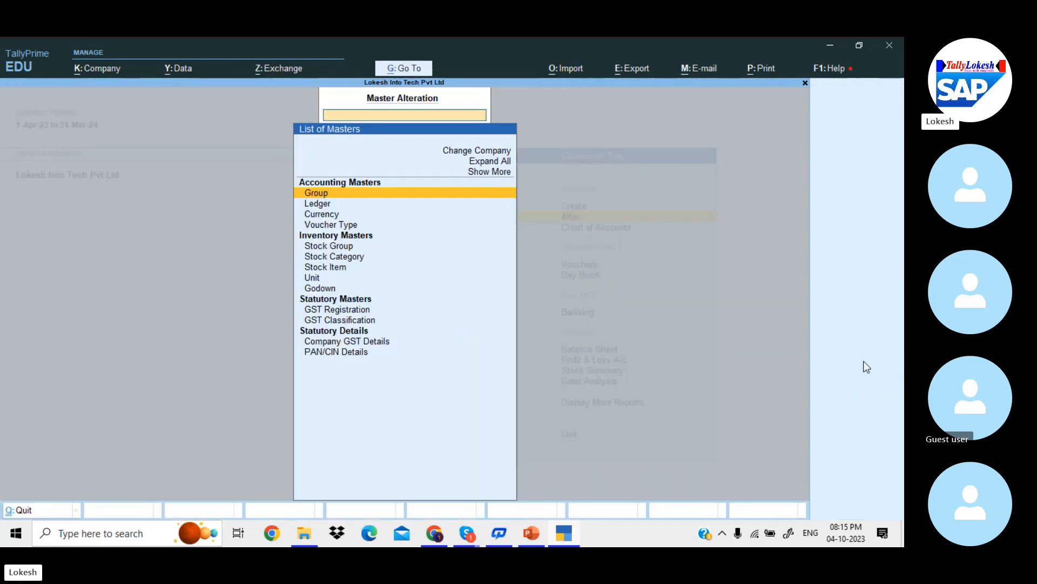
pyautogui.press('Down')
pyautogui.press('Return')
pyautogui.write('Sa')
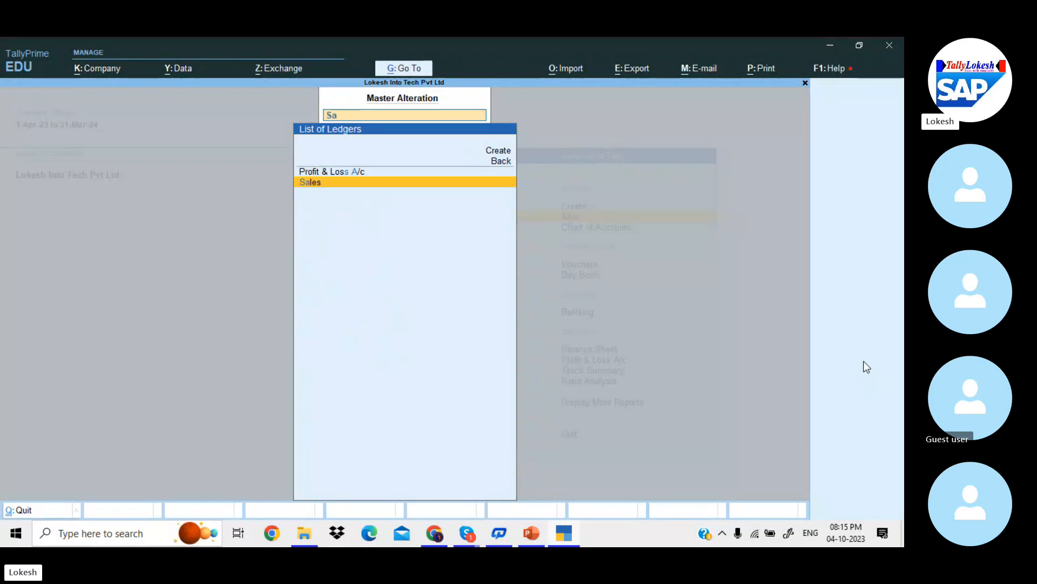
pyautogui.press('Return')
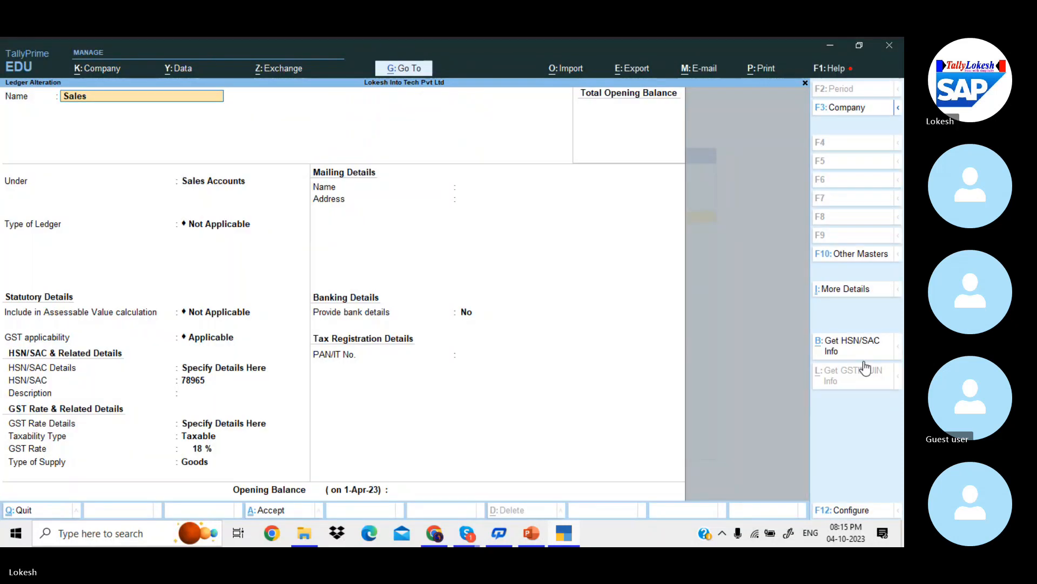
# - Set the Sales ledger's HSN/SAC Details to As per Company/Group, effective from 1-Apr-23
pyautogui.press('Return')
pyautogui.press('Return')
pyautogui.press('Return')
pyautogui.press('Return')
pyautogui.press('Return')
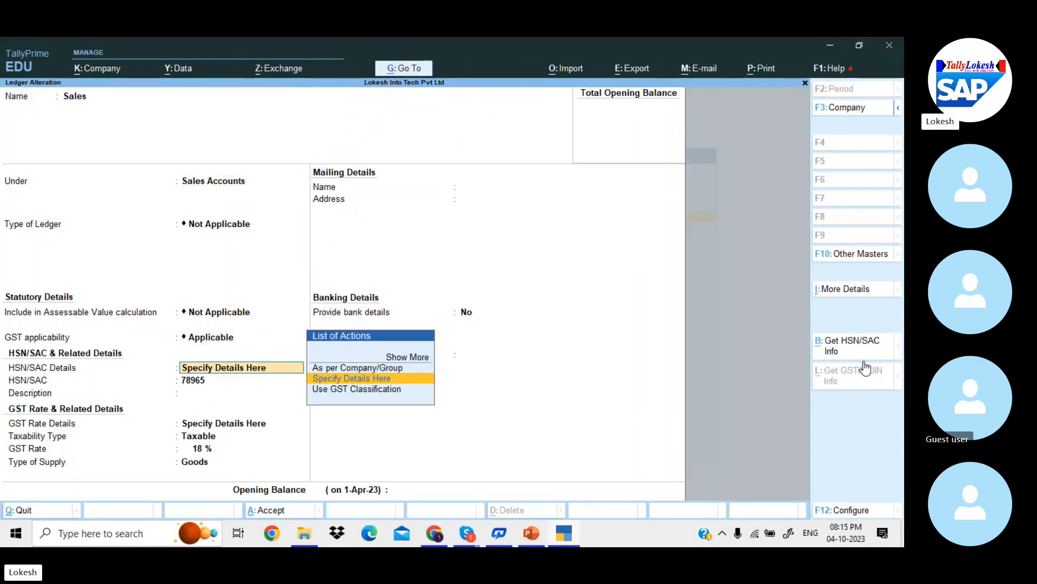
pyautogui.press('Up')
pyautogui.press('Return')
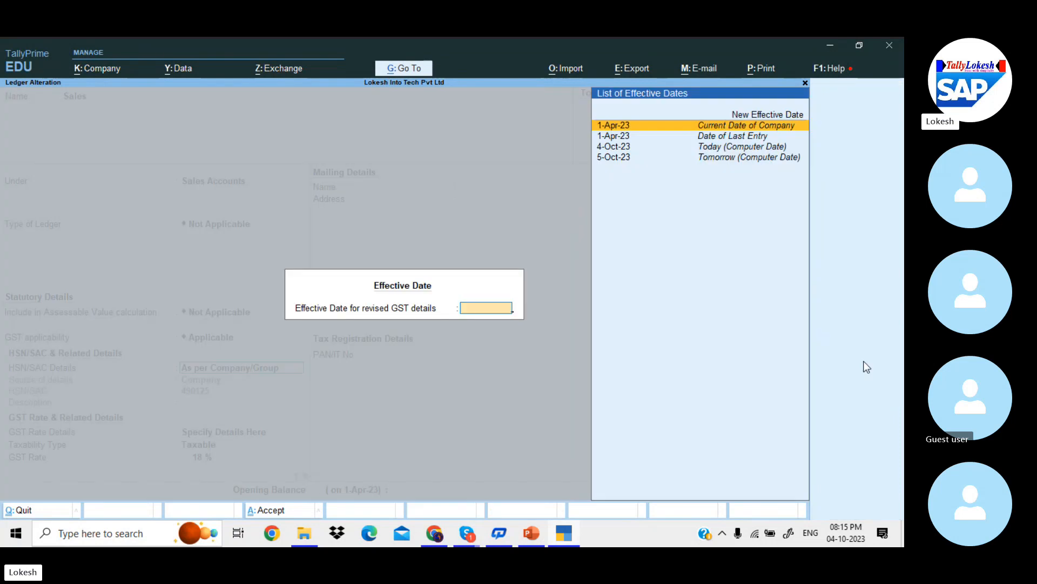
pyautogui.press('Return')
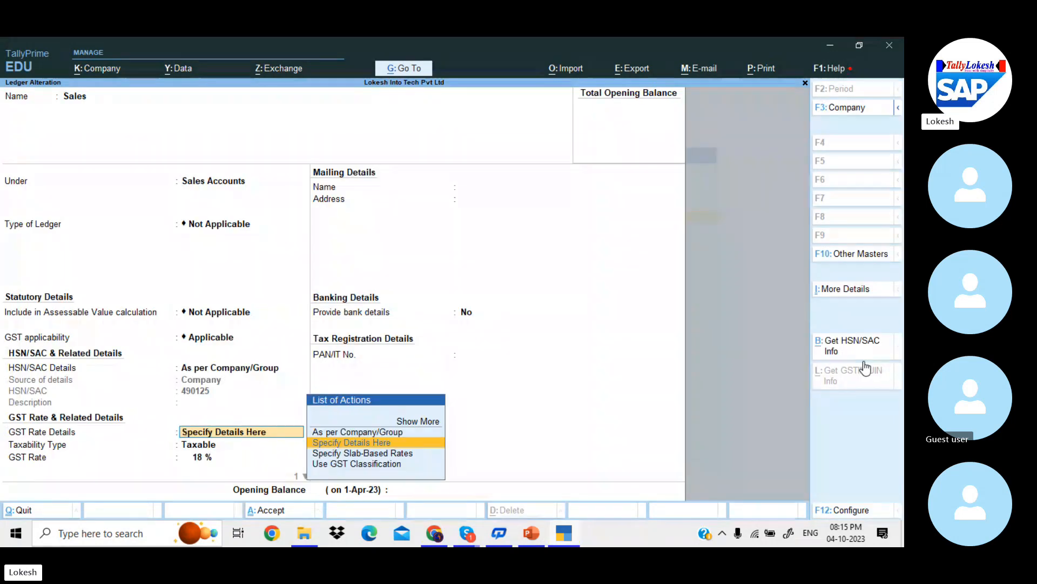
# - Set the Sales ledger's GST Rate Details to As per Company/Group, save the ledger and return to the Gateway of Tally
pyautogui.press('Up')
pyautogui.press('Return')
pyautogui.press('Return')
pyautogui.press('Return')
pyautogui.press('Return')
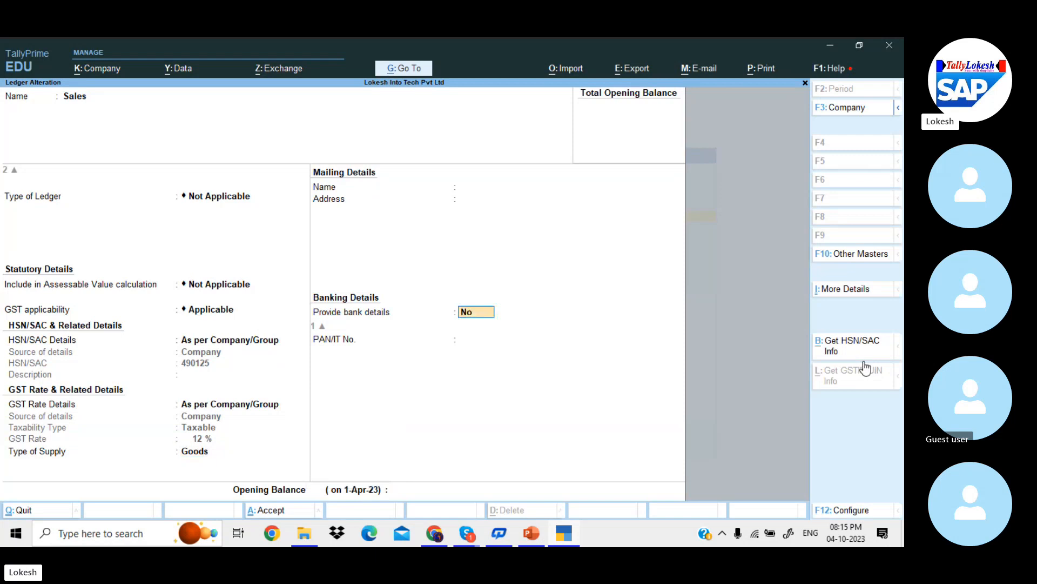
pyautogui.press('Return')
pyautogui.press('Return')
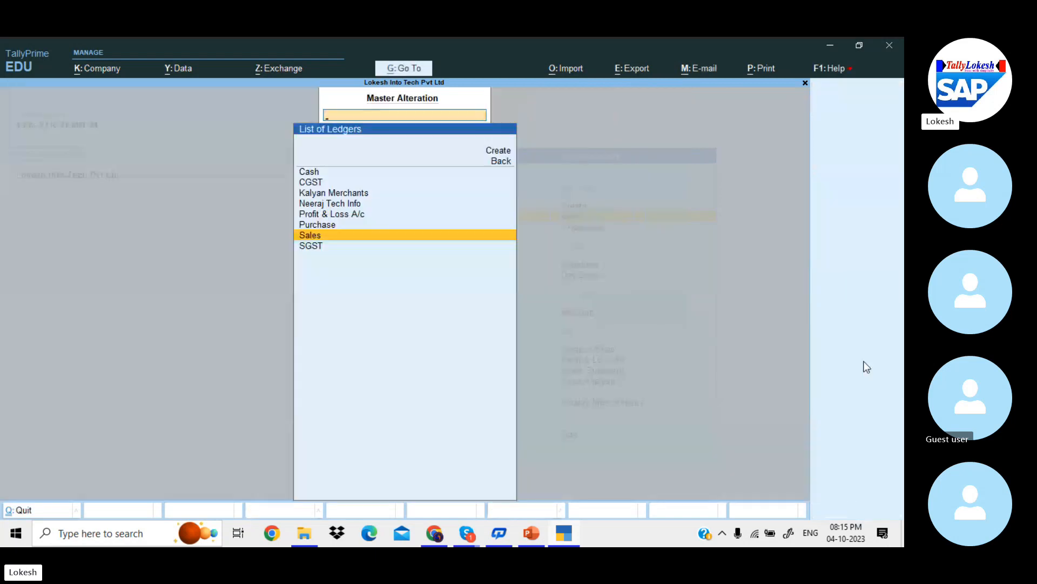
pyautogui.press('Escape')
pyautogui.press('Escape')
# - Start a new sales voucher with Neeraj Tech Info as the party account
pyautogui.press('Down')
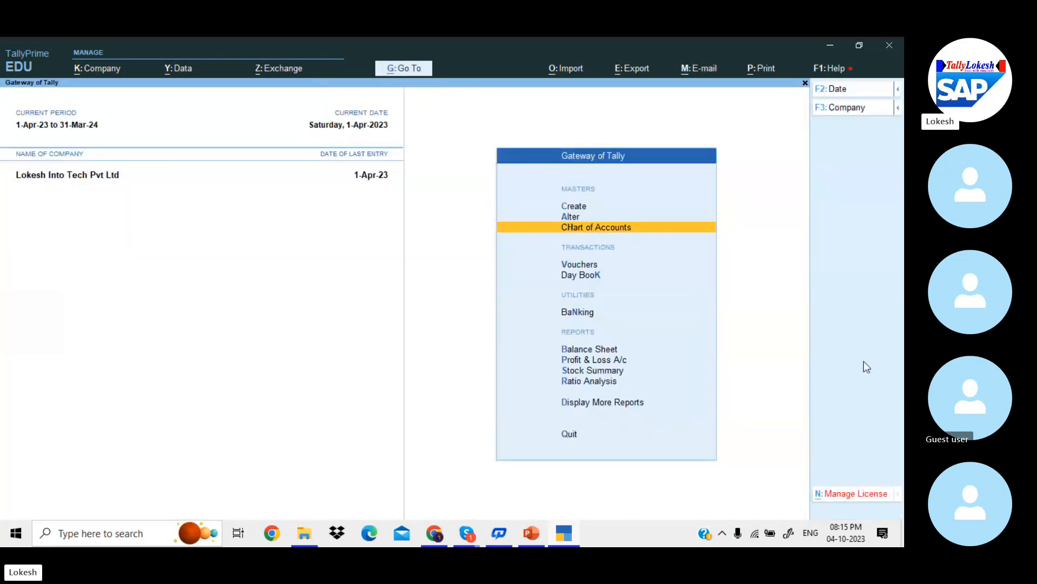
pyautogui.press('Down')
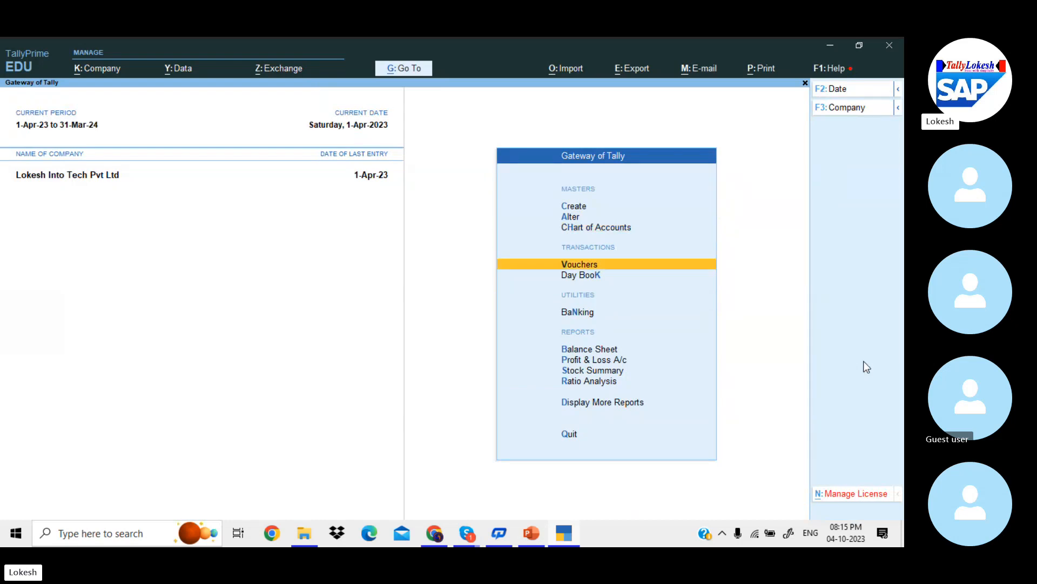
pyautogui.press('Return')
pyautogui.press('Down')
pyautogui.press('Down')
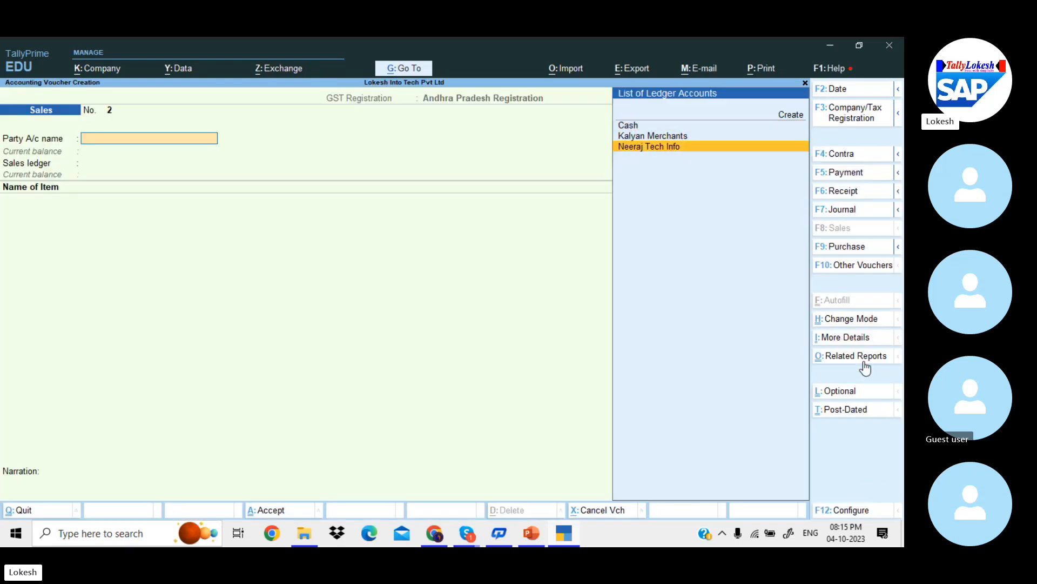
pyautogui.press('Return')
# - Leave the dispatch details blank and accept the default party details and the Sales ledger
pyautogui.press('Return')
pyautogui.press('Return')
pyautogui.press('Return')
pyautogui.press('Return')
pyautogui.press('Return')
pyautogui.press('Return')
pyautogui.press('Return')
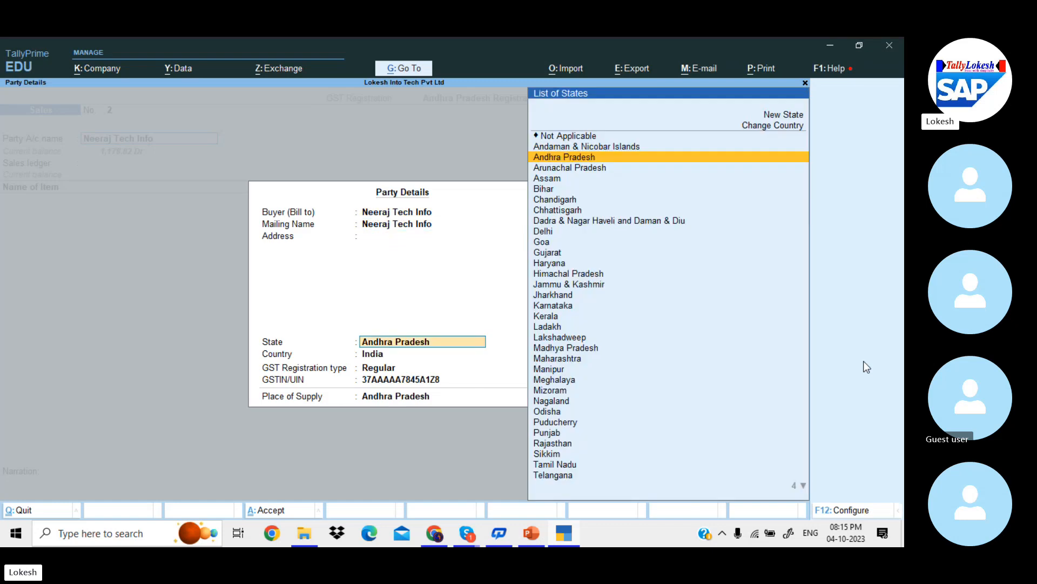
pyautogui.press('Return')
pyautogui.press('Return')
pyautogui.press('Return')
pyautogui.press('Return')
pyautogui.press('Return')
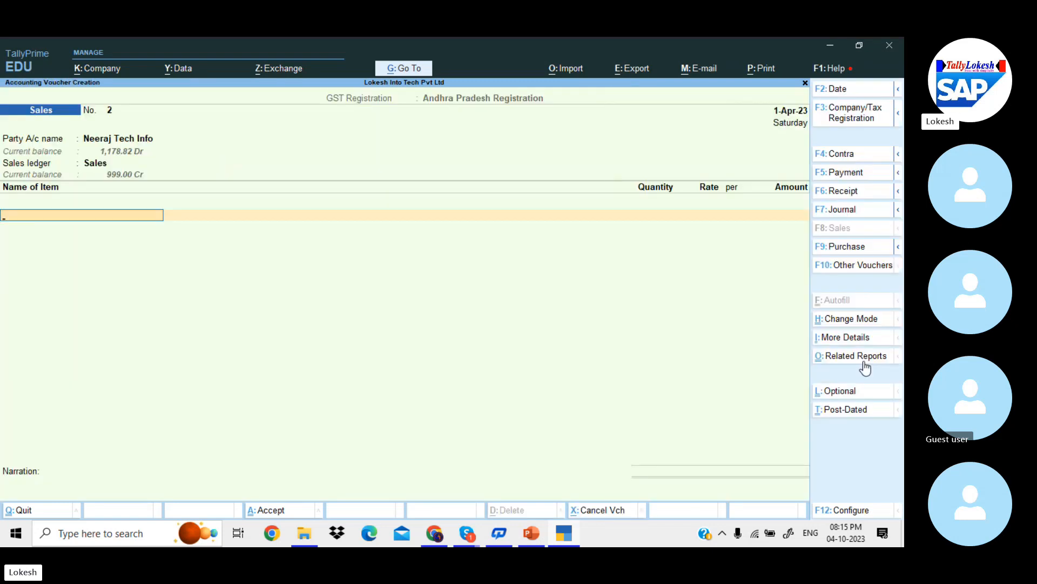
# - Add Tally Material with quantity 1 nos at the rate of 999.00 and end the item list
pyautogui.press('Down')
pyautogui.press('Return')
pyautogui.press('Return')
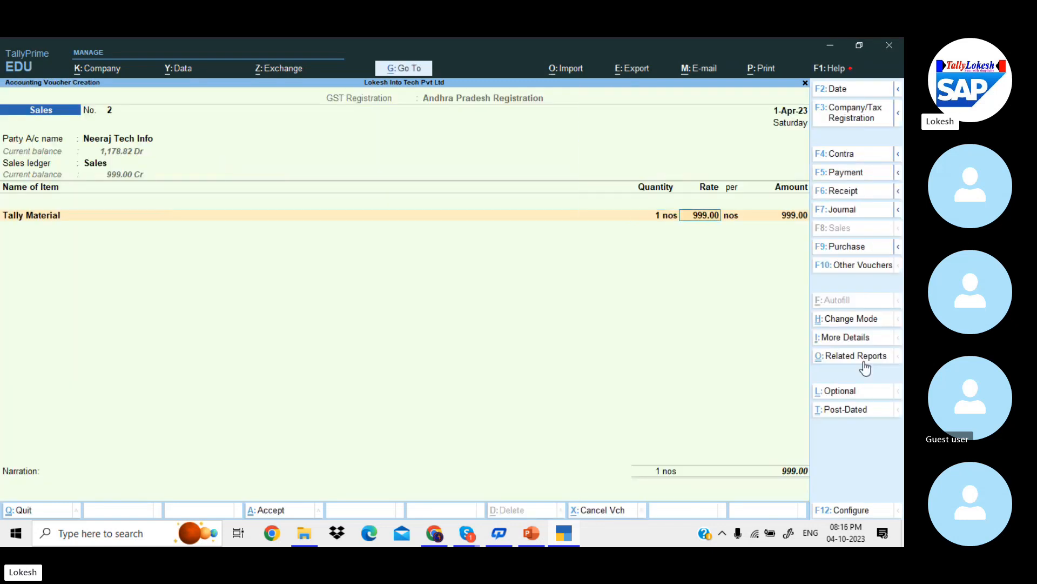
pyautogui.press('Return')
pyautogui.press('Return')
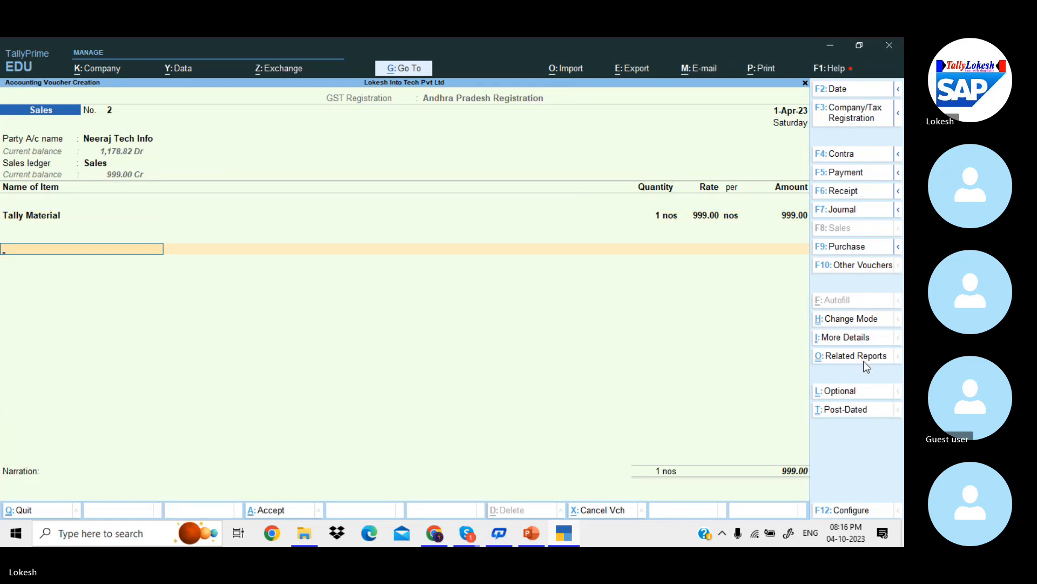
# - Apply the CGST and SGST ledgers below the Tally Material item in the sales voucher
pyautogui.write('cg')
pyautogui.press('Return')
pyautogui.press('Return')
pyautogui.write('s')
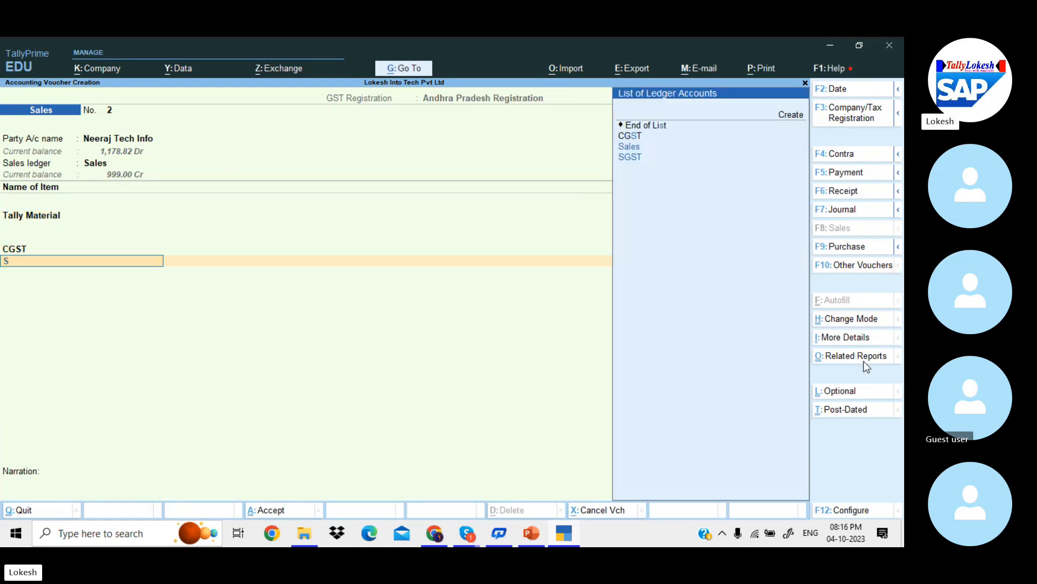
pyautogui.write('g')
pyautogui.press('Return')
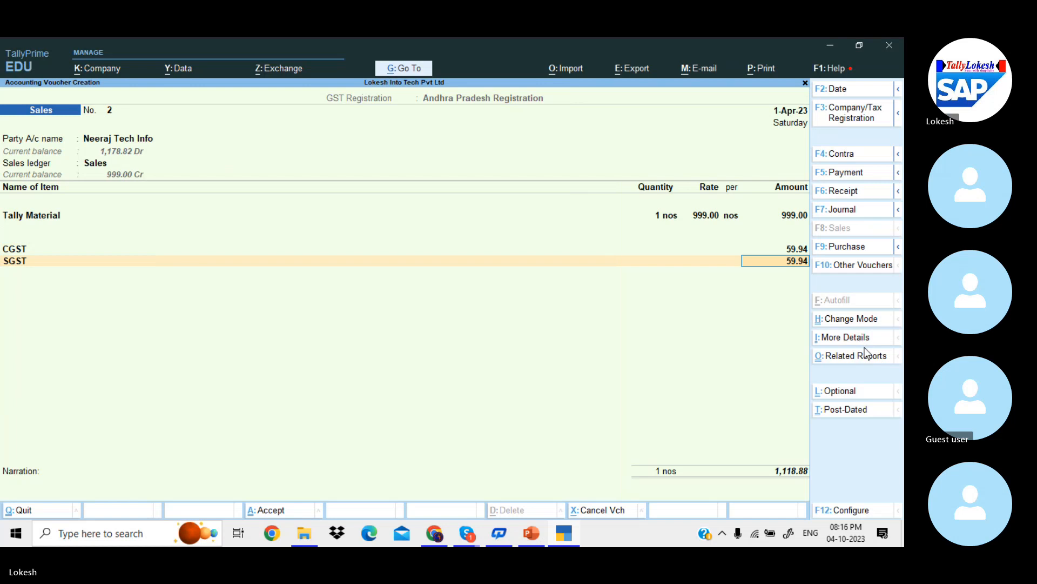
# - Review the voucher's GST - Tax Analysis in detailed view and save the sales voucher
pyautogui.click(865, 352)
pyautogui.press('Return')
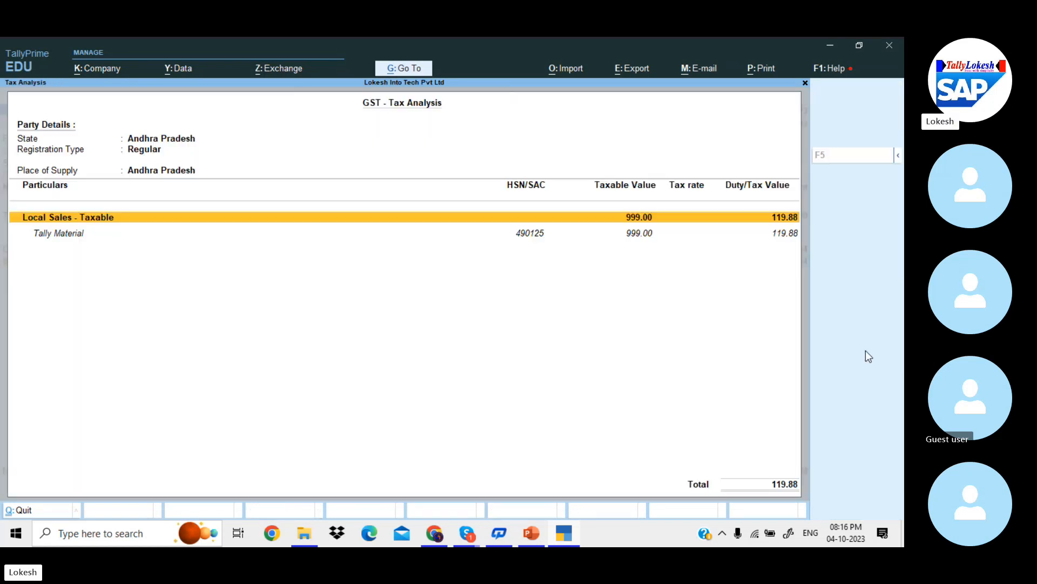
pyautogui.hotkey('alt', 'F5')
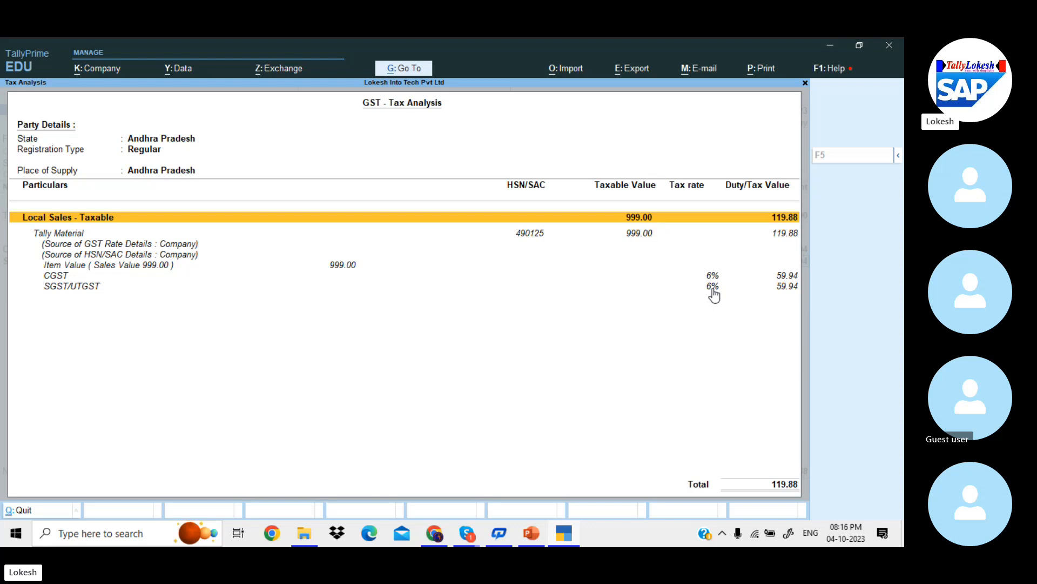
pyautogui.press('Escape')
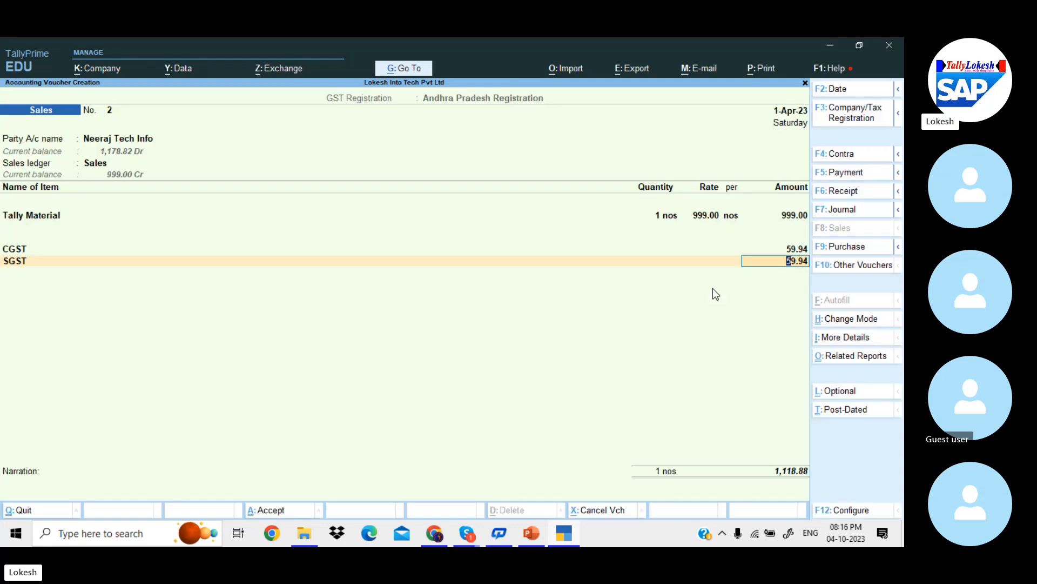
pyautogui.hotkey('ctrl', 'a')
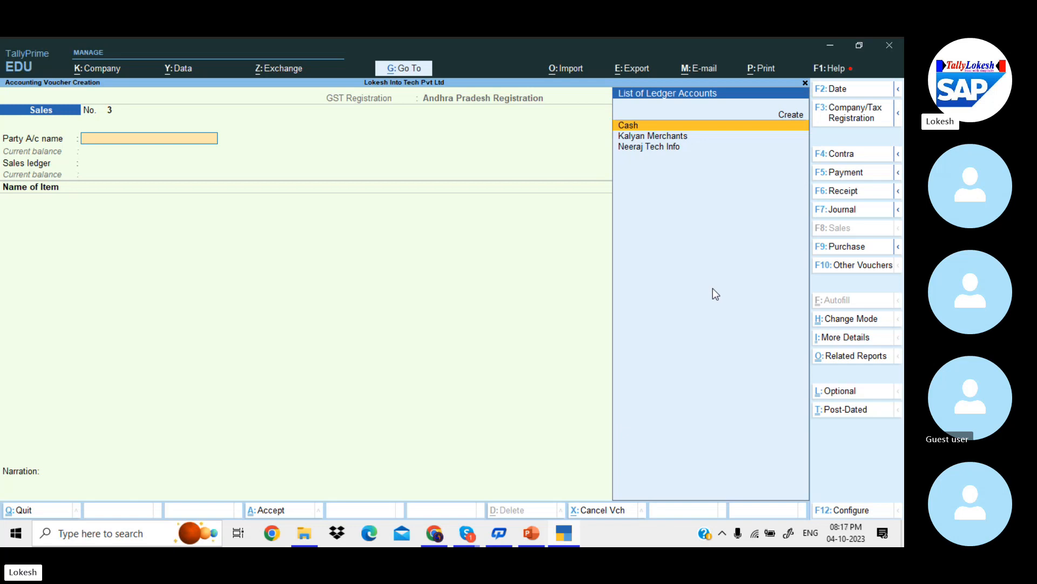
# - Select Neeraj Tech Info as the party for sales voucher 3, leaving the dispatch details blank
pyautogui.press('Down')
pyautogui.press('Down')
pyautogui.press('Return')
pyautogui.press('Return')
pyautogui.press('Return')
pyautogui.press('Return')
pyautogui.press('Return')
pyautogui.press('Return')
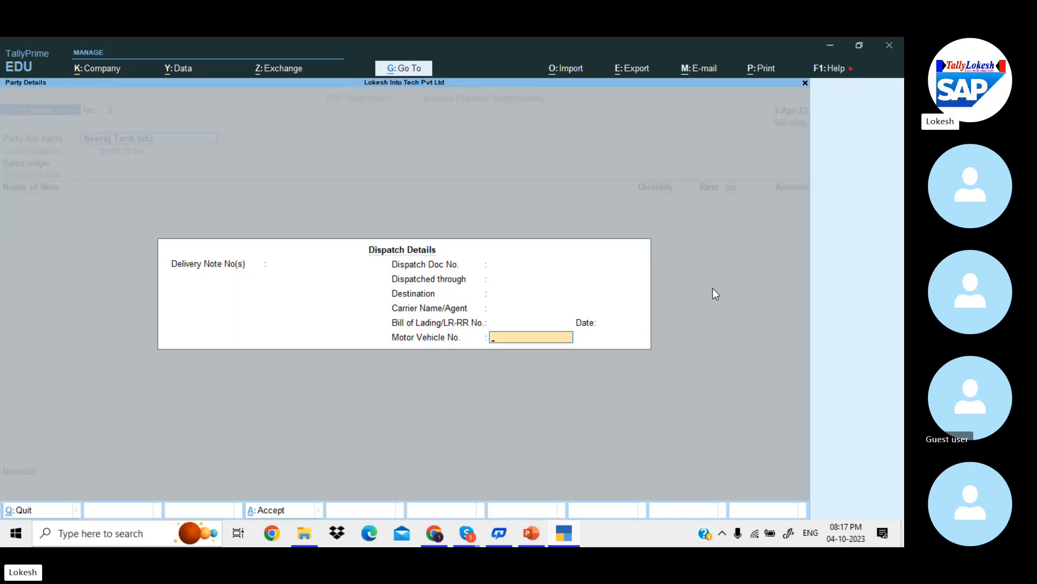
pyautogui.press('Return')
# - Accept the default party details and the Sales ledger for sales voucher 3
pyautogui.press('Return')
pyautogui.press('Return')
pyautogui.press('Return')
pyautogui.press('Return')
pyautogui.press('Return')
pyautogui.press('Return')
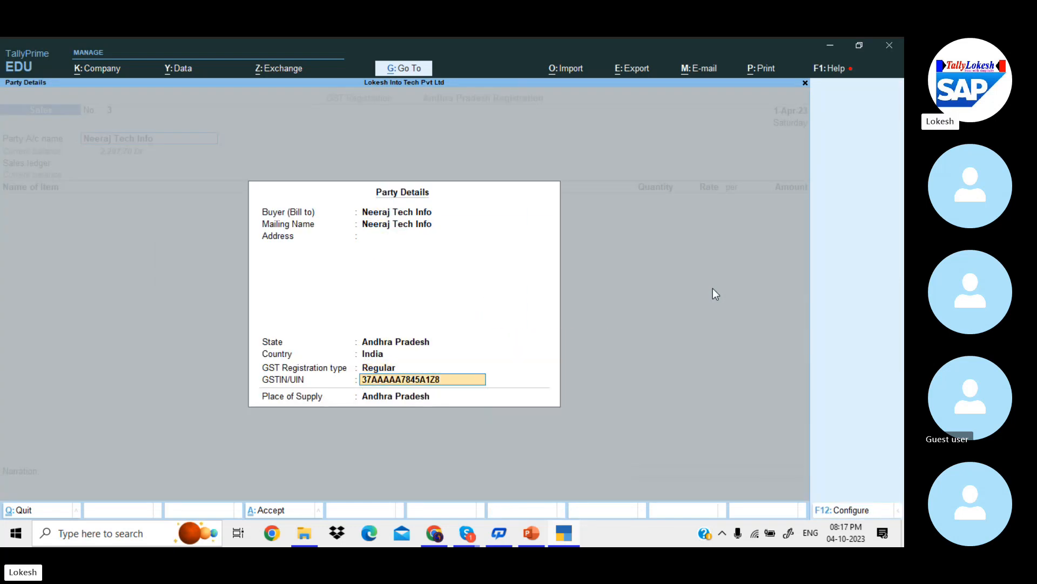
pyautogui.press('Return')
pyautogui.press('Return')
pyautogui.press('Return')
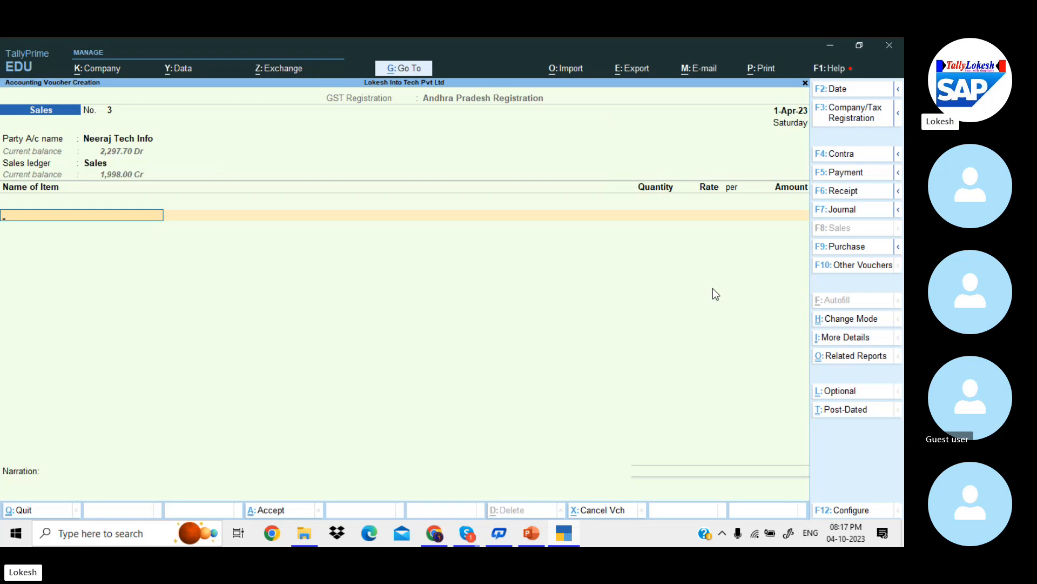
# - Select Tally Material as the voucher item and open its stock item master for alteration
pyautogui.press('Return')
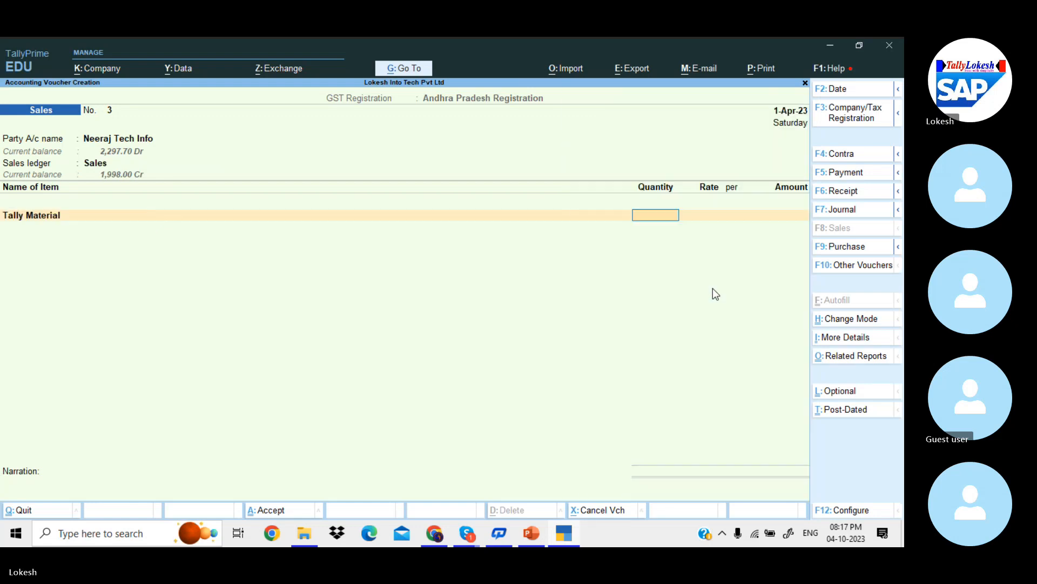
pyautogui.press('BackSpace')
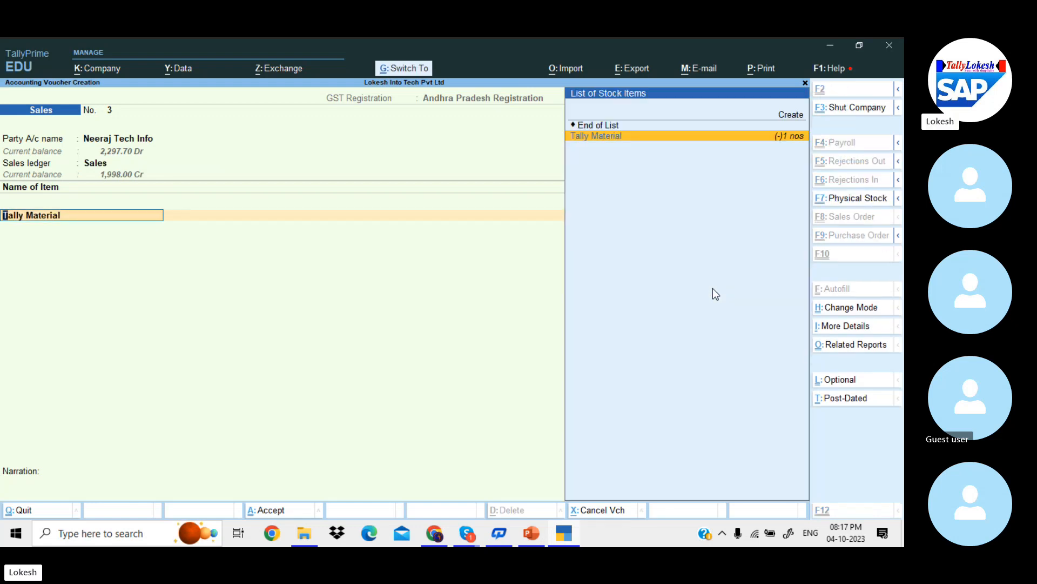
pyautogui.hotkey('ctrl', 'Return')
# - Specify HSN/SAC 456321 directly in the Tally Material stock item, effective from 1-Apr-23
pyautogui.press('Return')
pyautogui.press('Return')
pyautogui.press('Return')
pyautogui.press('Return')
pyautogui.press('Return')
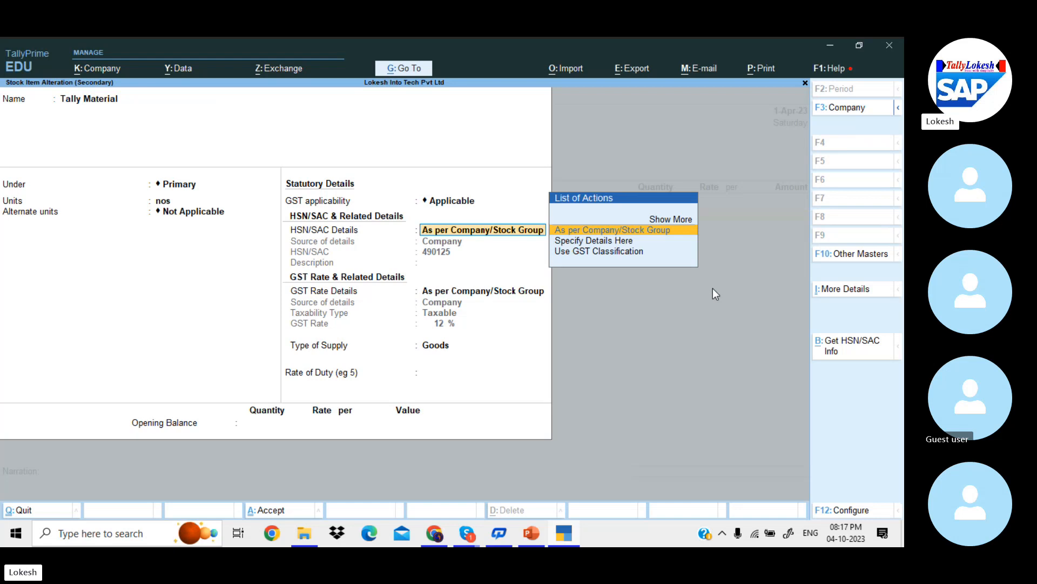
pyautogui.press('Down')
pyautogui.press('Return')
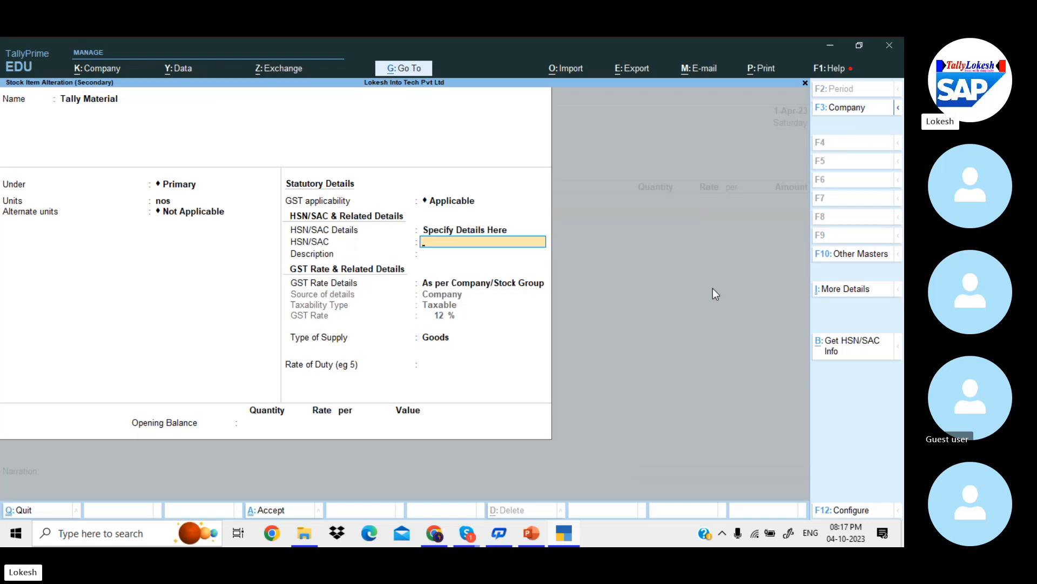
pyautogui.write('456321')
pyautogui.press('Return')
pyautogui.press('Return')
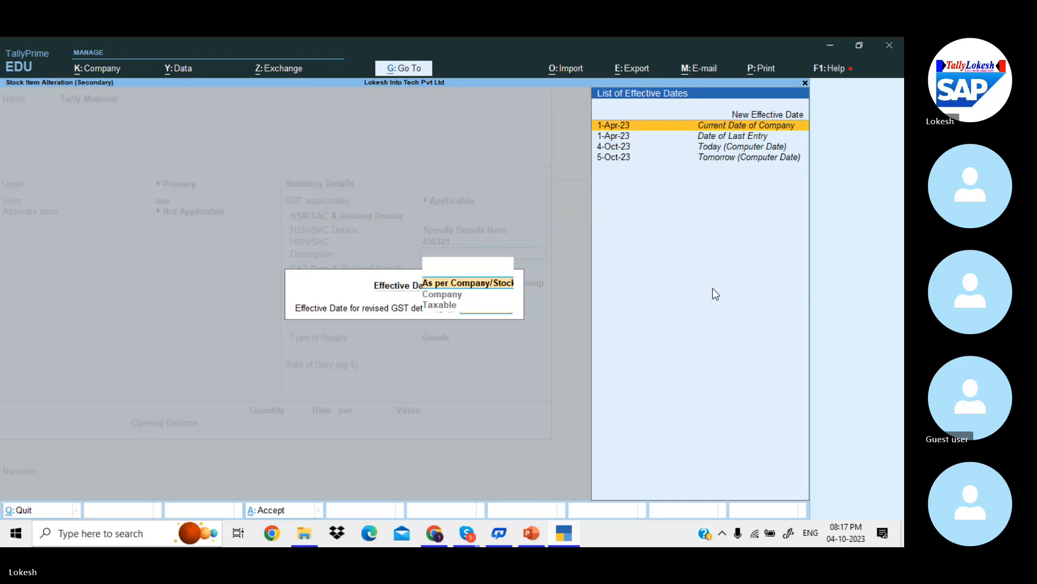
pyautogui.press('Return')
# - Specify Tally Material's GST rate details as Taxable at 5% with supply type Goods, and save the stock item
pyautogui.press('Down')
pyautogui.press('Return')
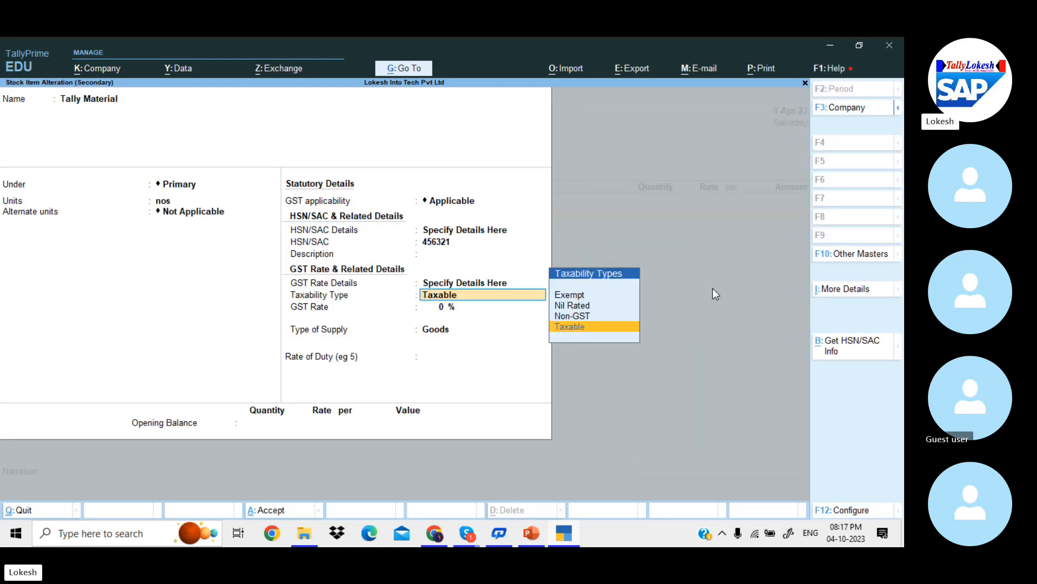
pyautogui.press('Return')
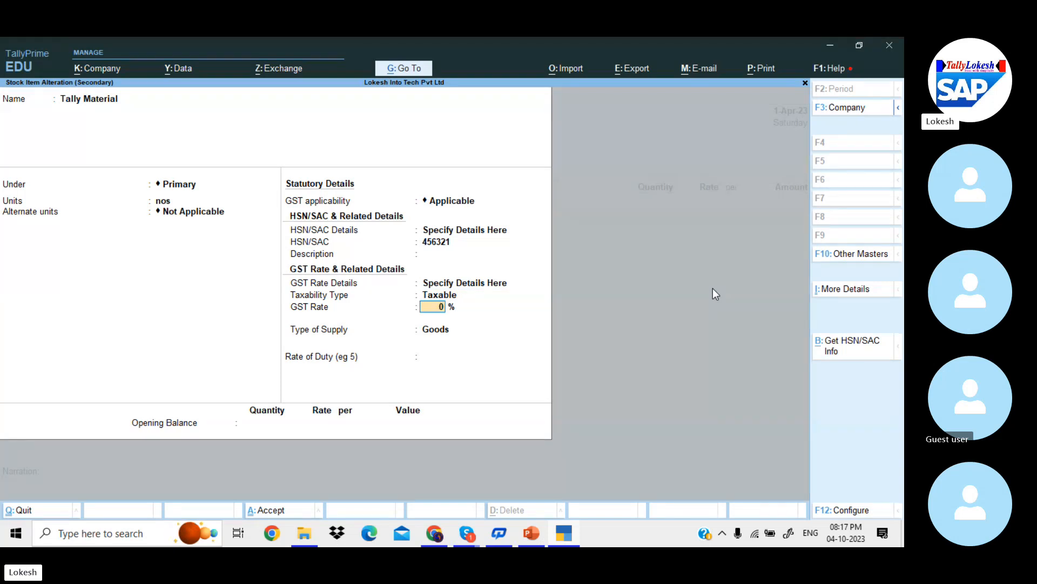
pyautogui.write('5')
pyautogui.press('Return')
pyautogui.press('Return')
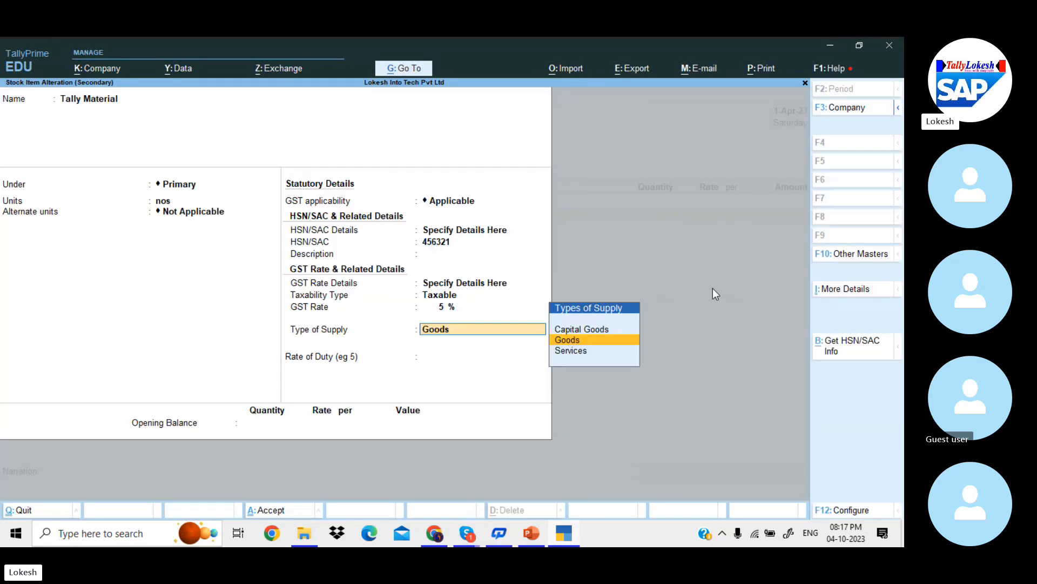
pyautogui.press('Return')
pyautogui.press('Return')
pyautogui.press('Return')
pyautogui.press('Return')
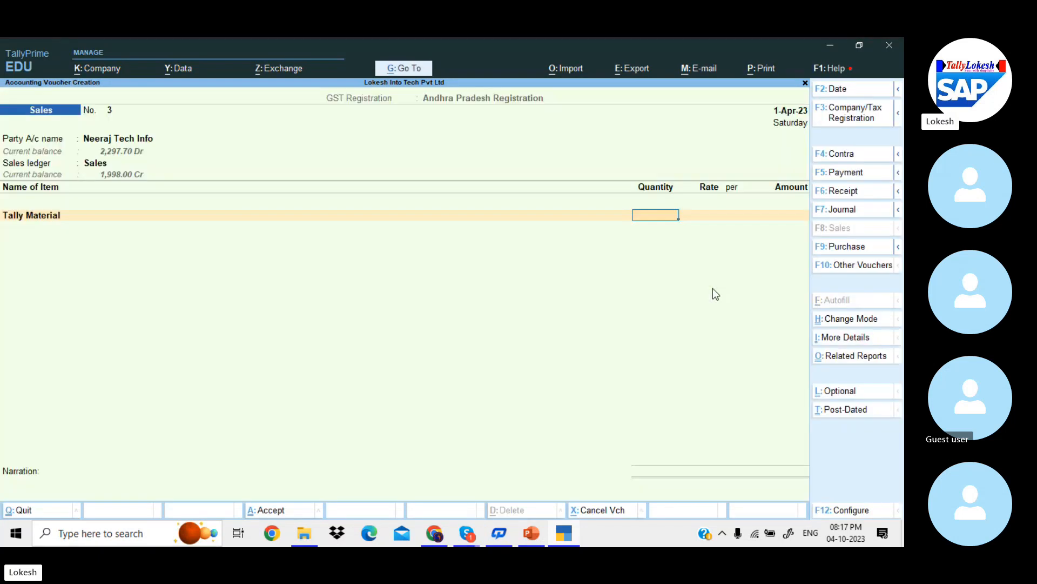
# - Enter 1 nos of Tally Material at a rate of 999.00 in sales voucher 3
pyautogui.press('Return')
pyautogui.press('Return')
pyautogui.press('Return')
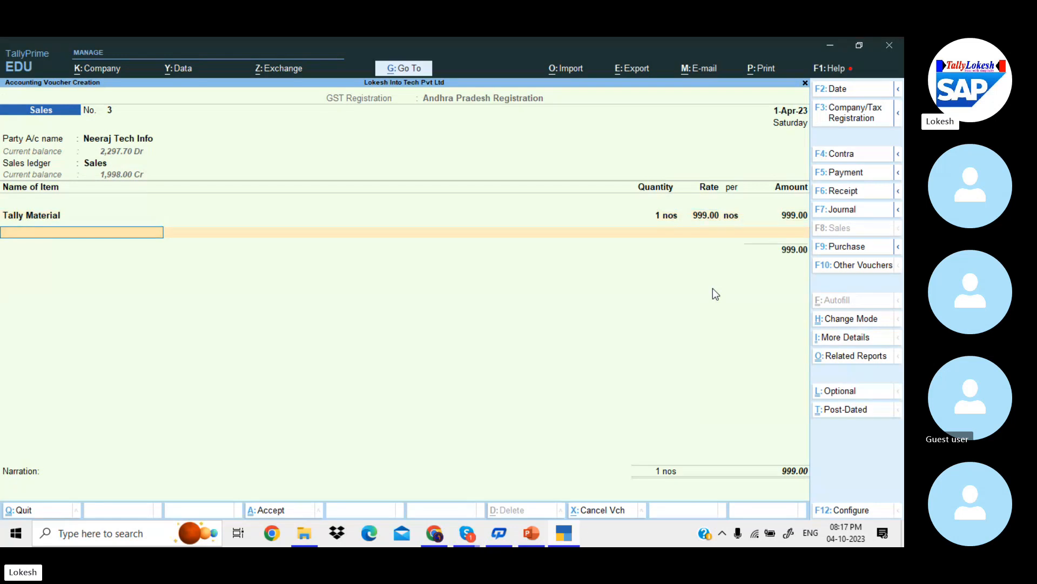
# - Close the item list and add the CGST and SGST ledgers to sales voucher 3
pyautogui.press('Return')
pyautogui.write('Cg')
pyautogui.press('Return')
pyautogui.press('Return')
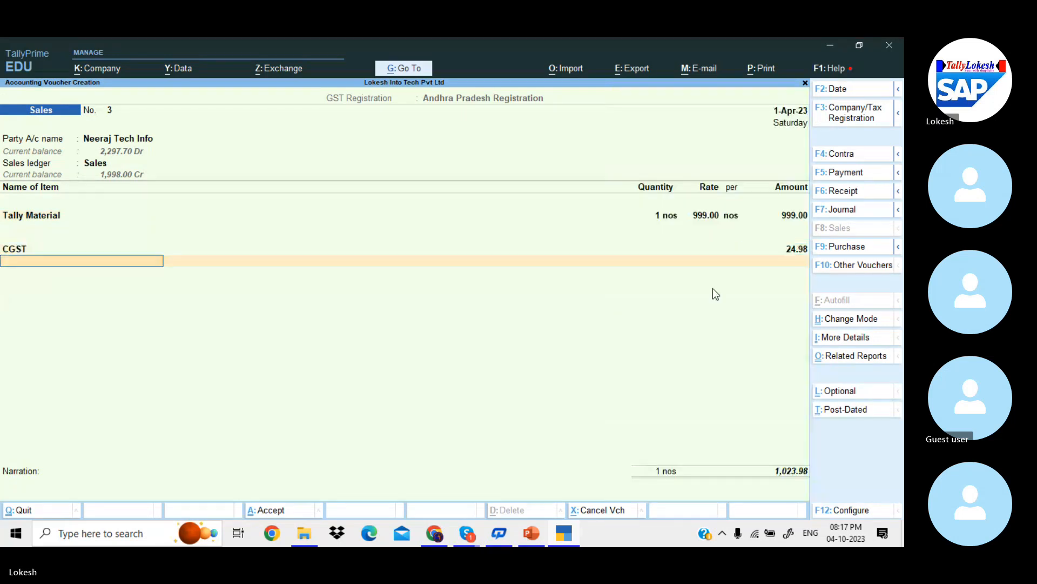
pyautogui.write('S')
pyautogui.press('Return')
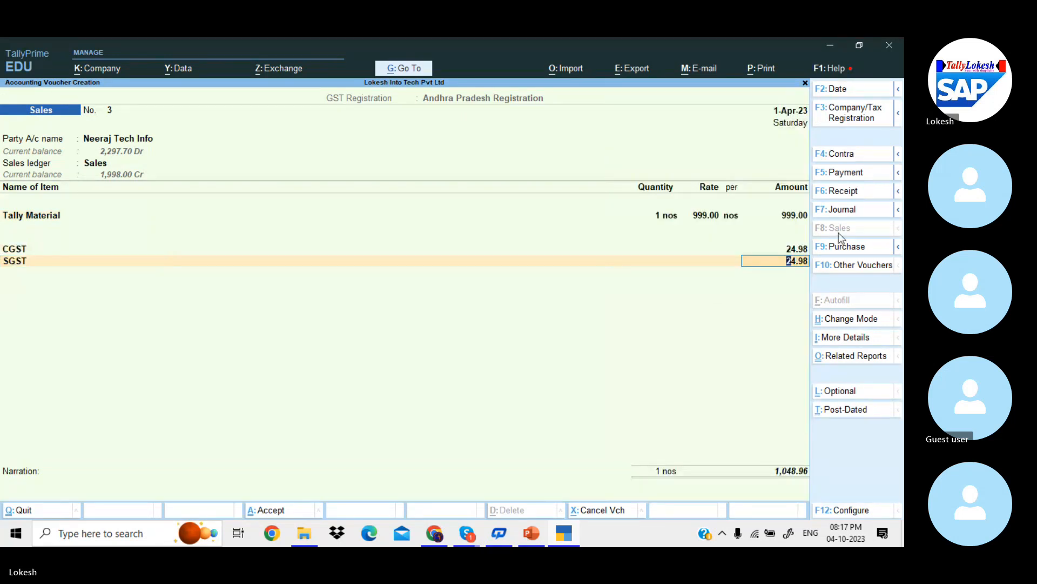
# - Review the detailed GST - Tax Analysis of sales voucher 3, including the rate and HSN/SAC sources
pyautogui.click(865, 358)
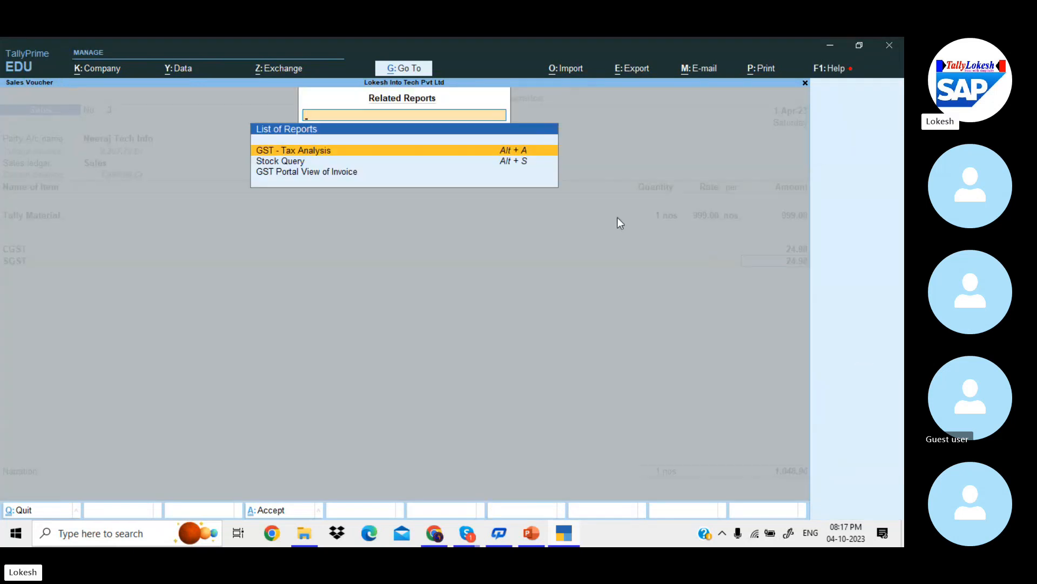
pyautogui.press('Return')
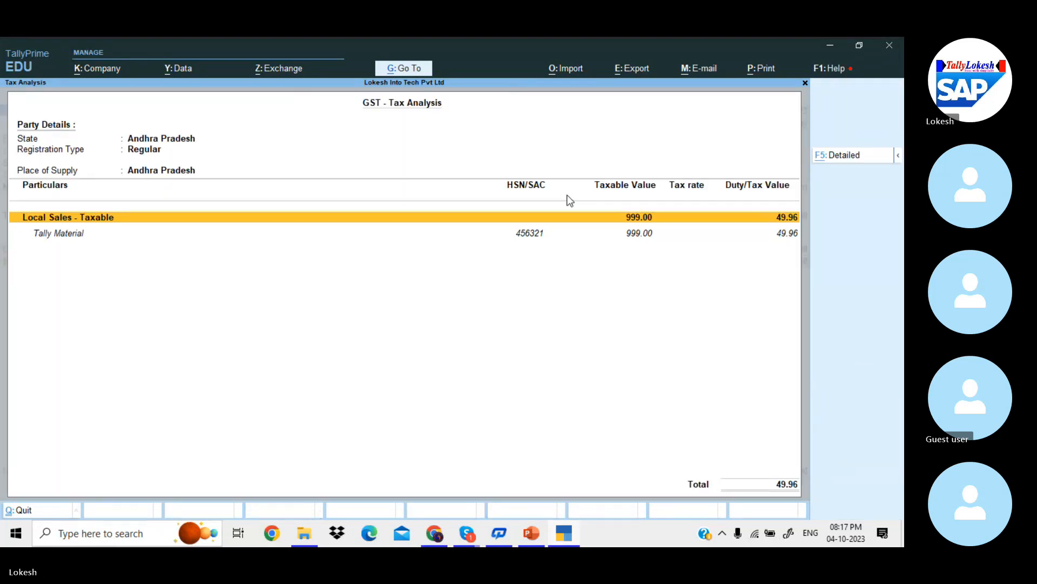
pyautogui.press('F5')
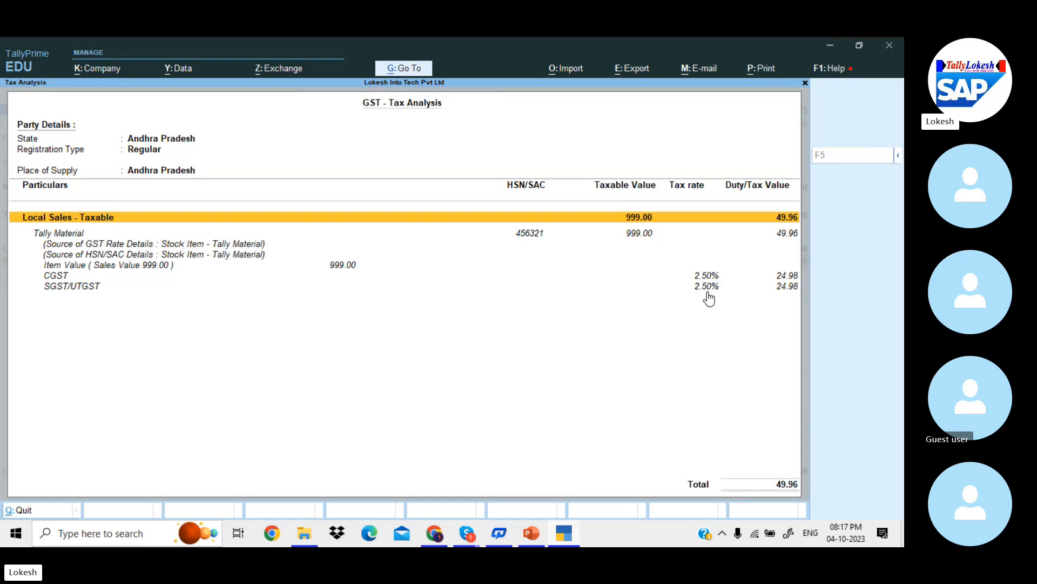
pyautogui.press('Escape')
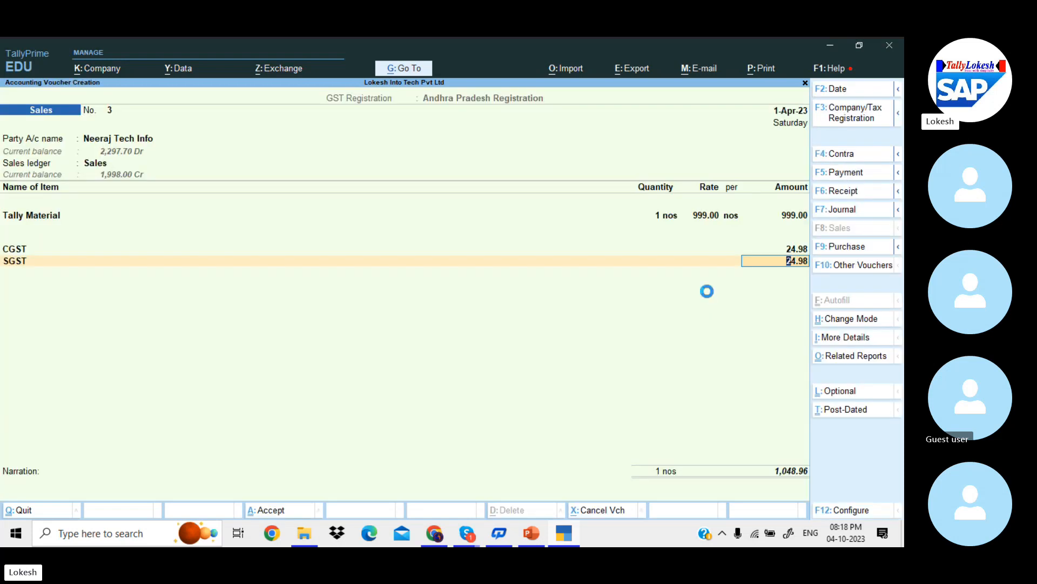
# - Accept the SGST amount and save sales voucher 3 without a narration
pyautogui.press('Return')
pyautogui.press('Return')
pyautogui.press('Return')
pyautogui.press('Return')
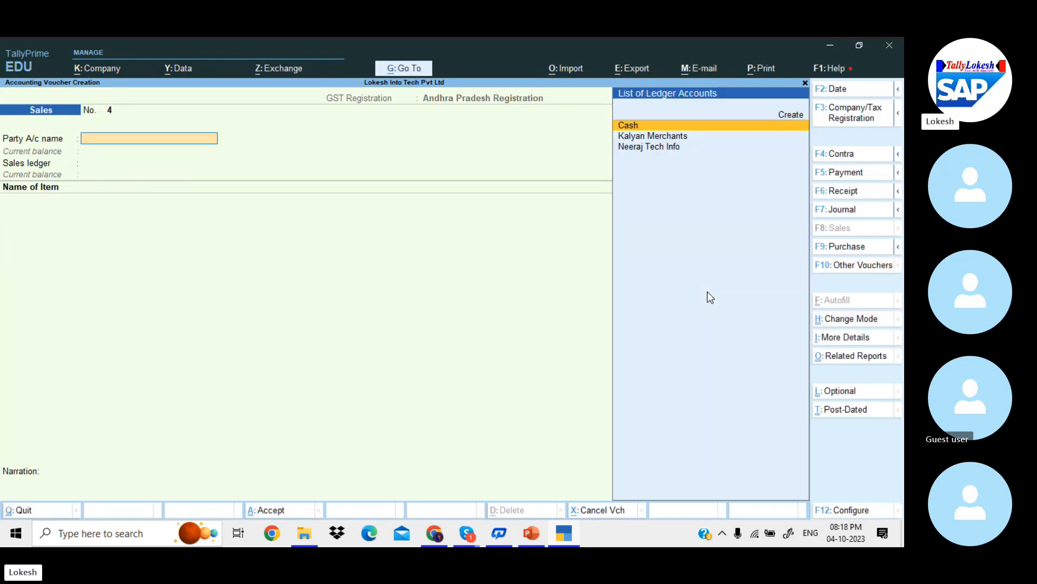
# - Choose Neeraj Tech Info as the party for sales voucher 4, accepting the default party details and the Sales ledger
pyautogui.press('Down')
pyautogui.press('Down')
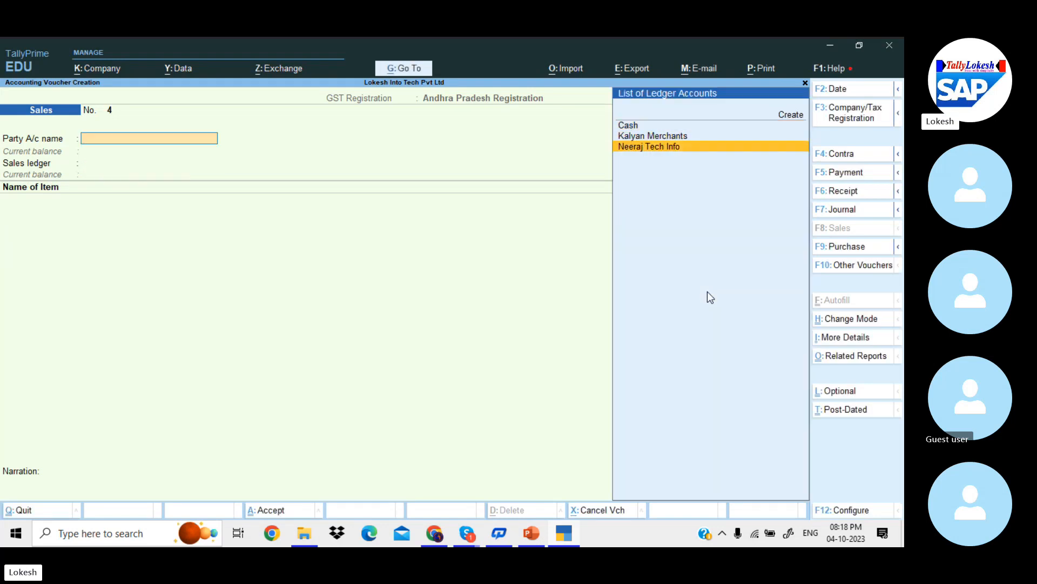
pyautogui.press('Return')
pyautogui.press('Return')
pyautogui.press('Return')
pyautogui.press('Return')
pyautogui.press('Return')
pyautogui.press('Return')
pyautogui.press('Return')
pyautogui.press('Return')
pyautogui.press('Return')
pyautogui.press('Return')
pyautogui.press('Return')
pyautogui.press('Return')
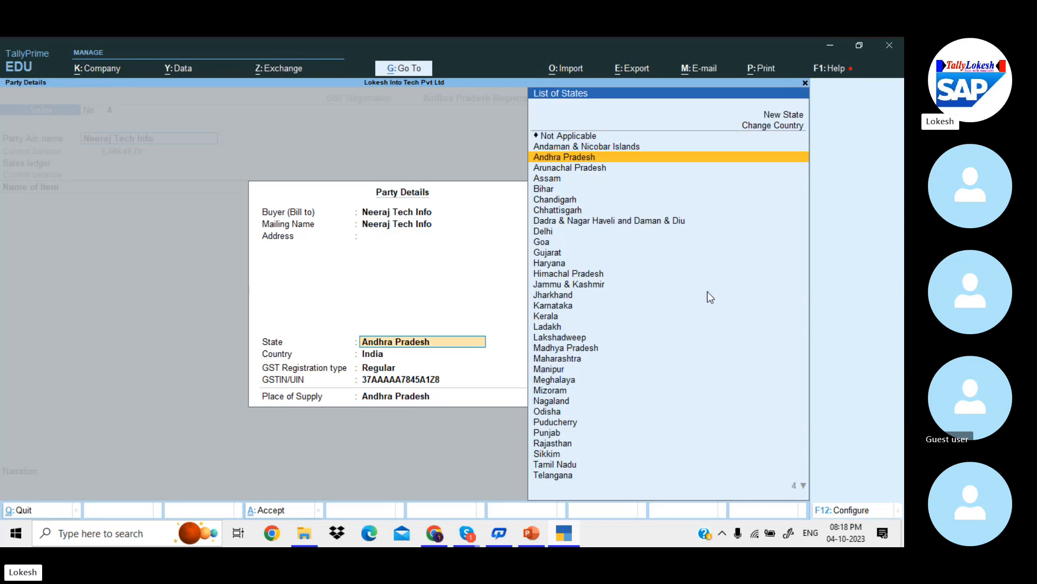
pyautogui.press('Return')
pyautogui.press('Return')
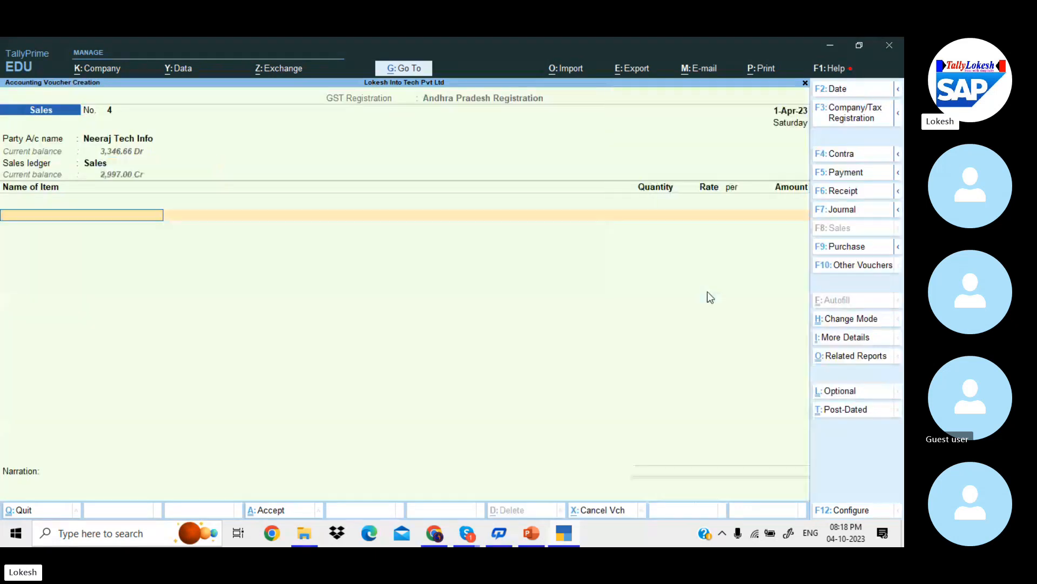
# - Add 1 nos of Tally Material at a rate of 999.00 to sales voucher 4
pyautogui.press('Down')
pyautogui.press('Return')
pyautogui.write('1')
pyautogui.press('Return')
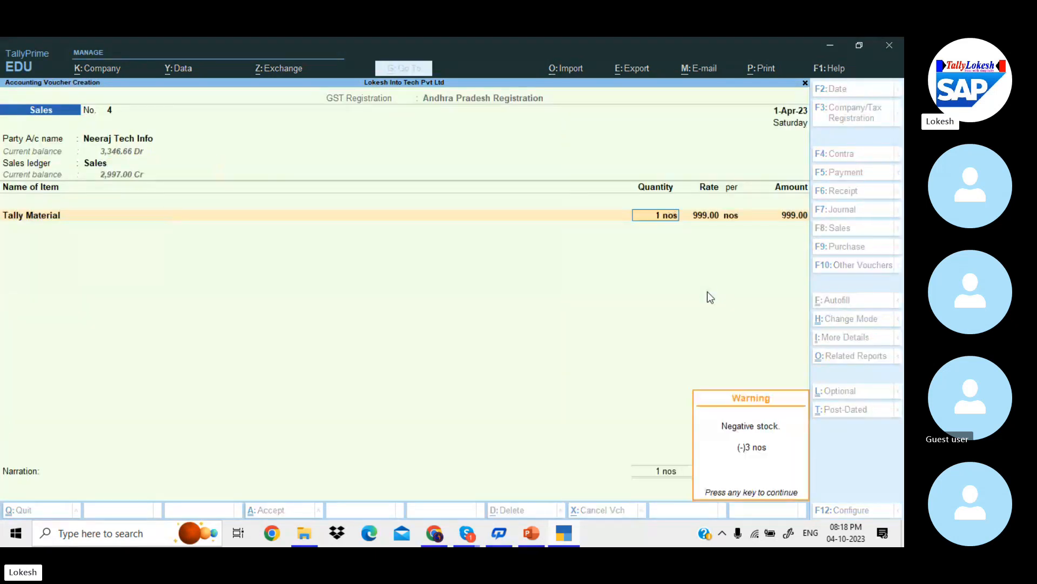
pyautogui.press('Return')
pyautogui.press('Return')
pyautogui.press('Return')
# - Add the CGST and SGST ledgers to sales voucher 4
pyautogui.press('Return')
pyautogui.press('Return')
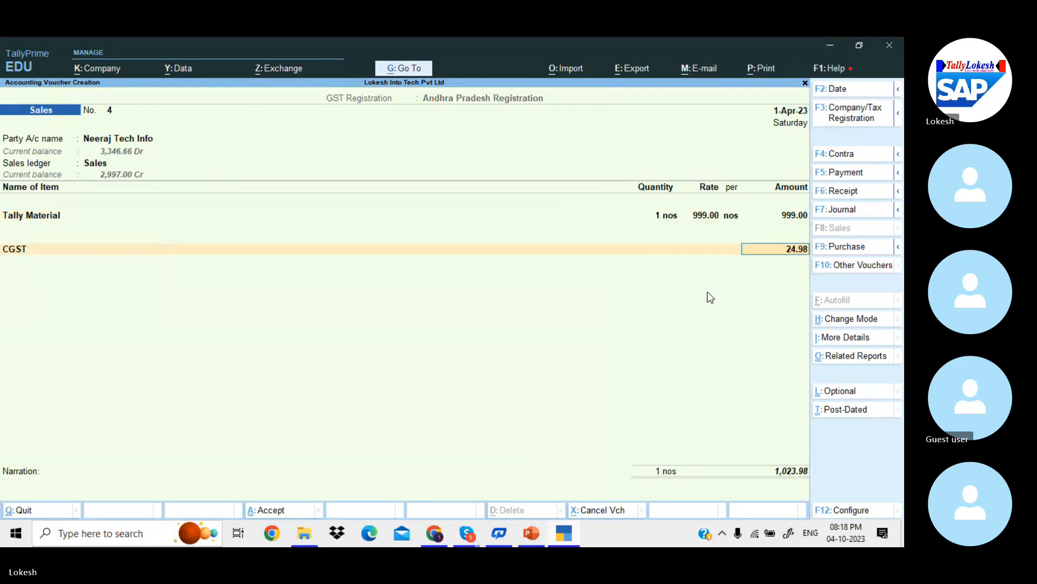
pyautogui.press('Return')
pyautogui.write('sg')
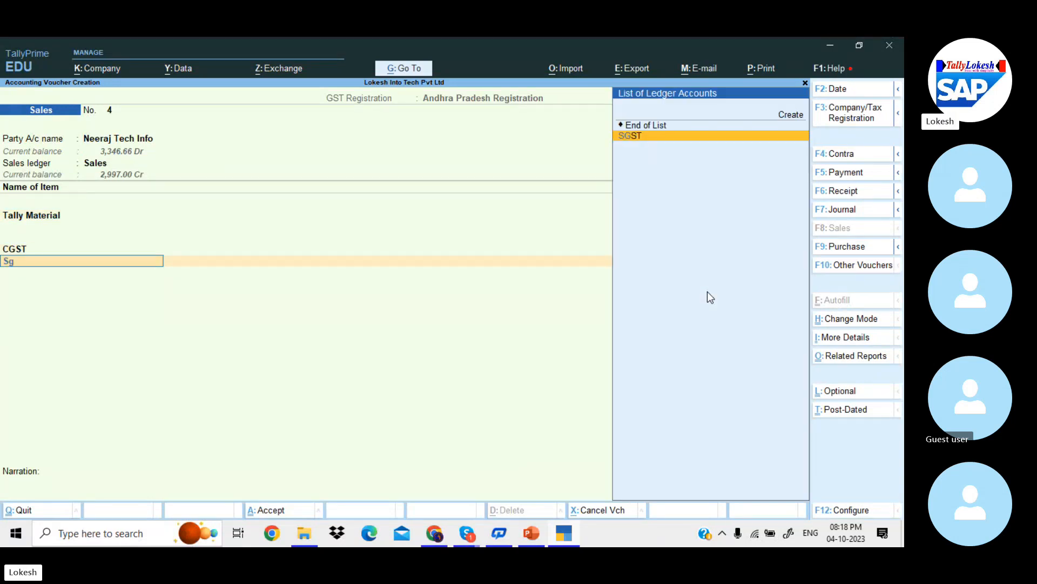
pyautogui.press('Return')
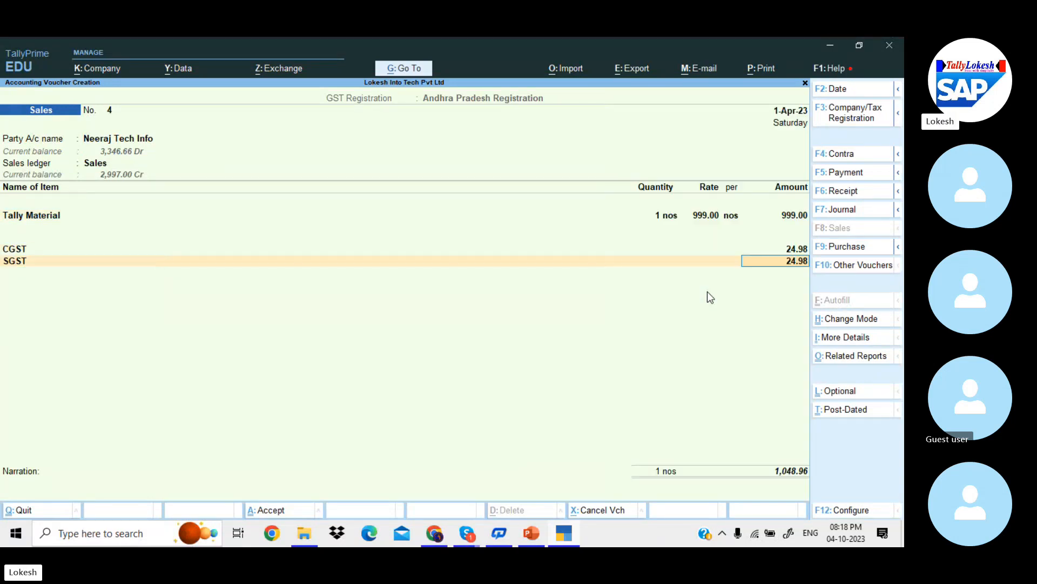
# - Check the GST - Tax Analysis of sales voucher 4, and quit the voucher without saving it
pyautogui.click(843, 357)
pyautogui.press('Return')
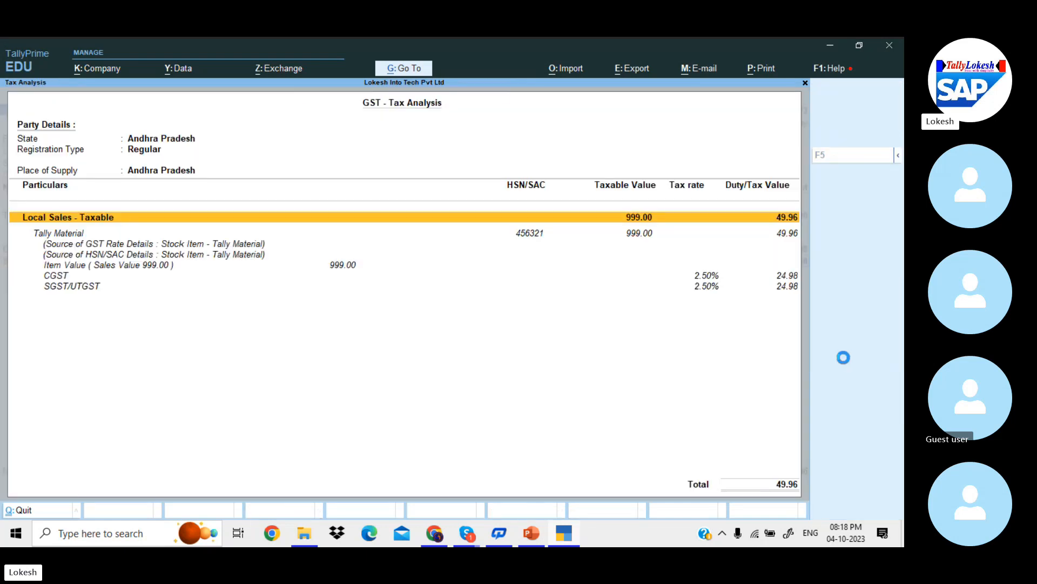
pyautogui.press('Escape')
pyautogui.press('Escape')
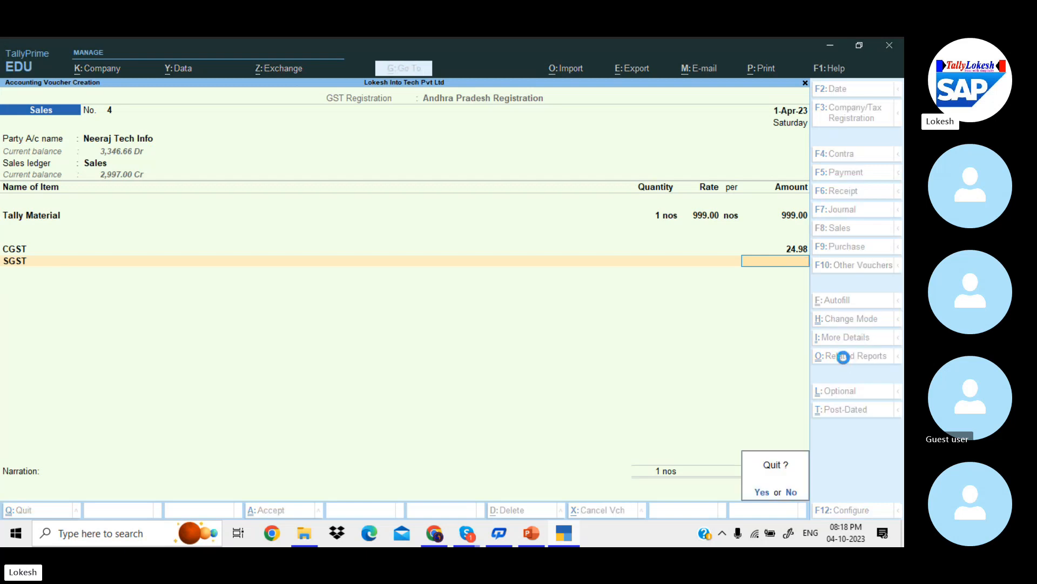
pyautogui.press('y')
# - Open the Tally Material stock item master for alteration
pyautogui.write('a')
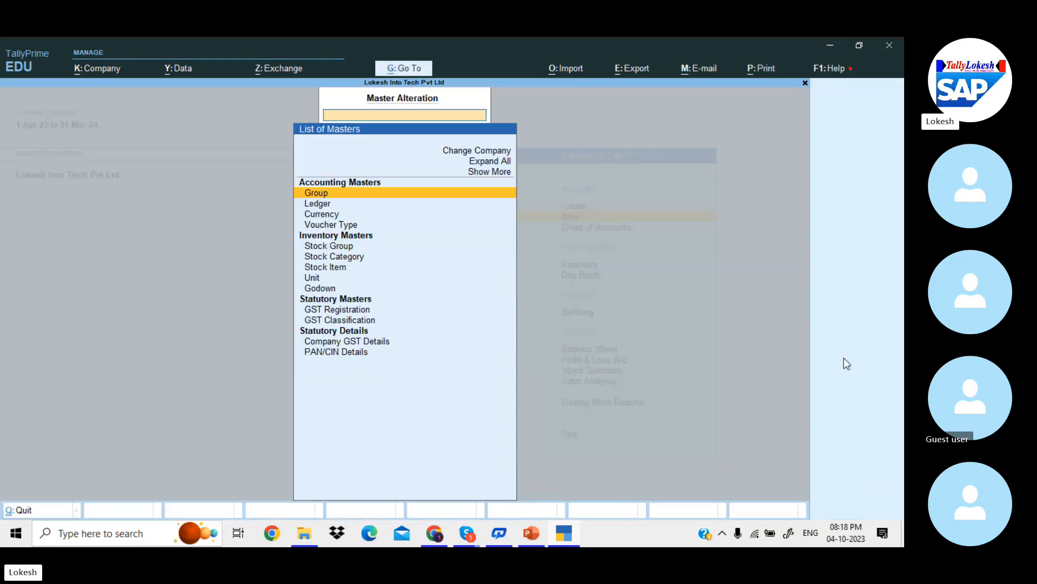
pyautogui.write('L')
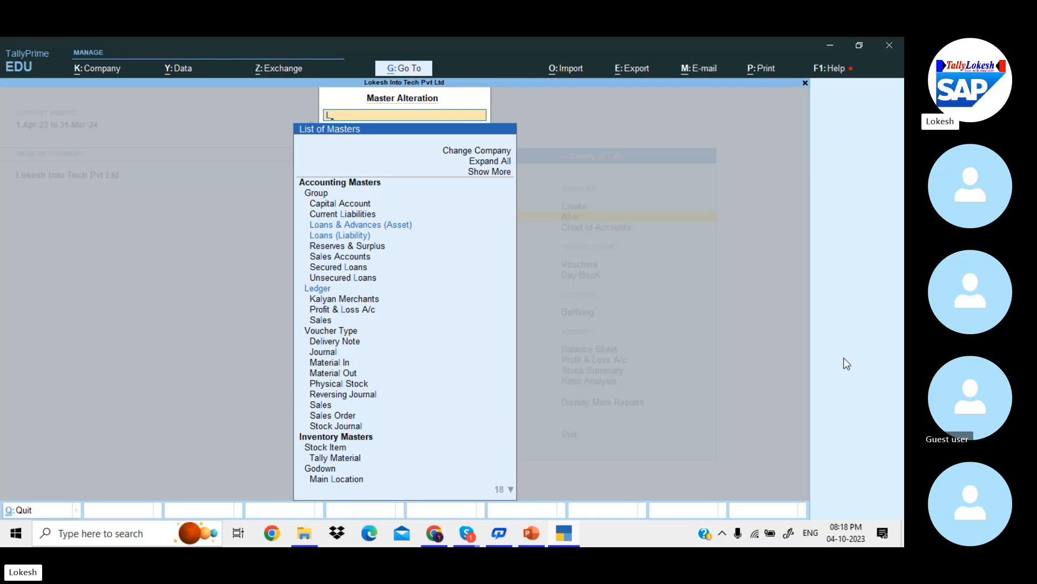
pyautogui.press('BackSpace')
pyautogui.press('Down')
pyautogui.press('Return')
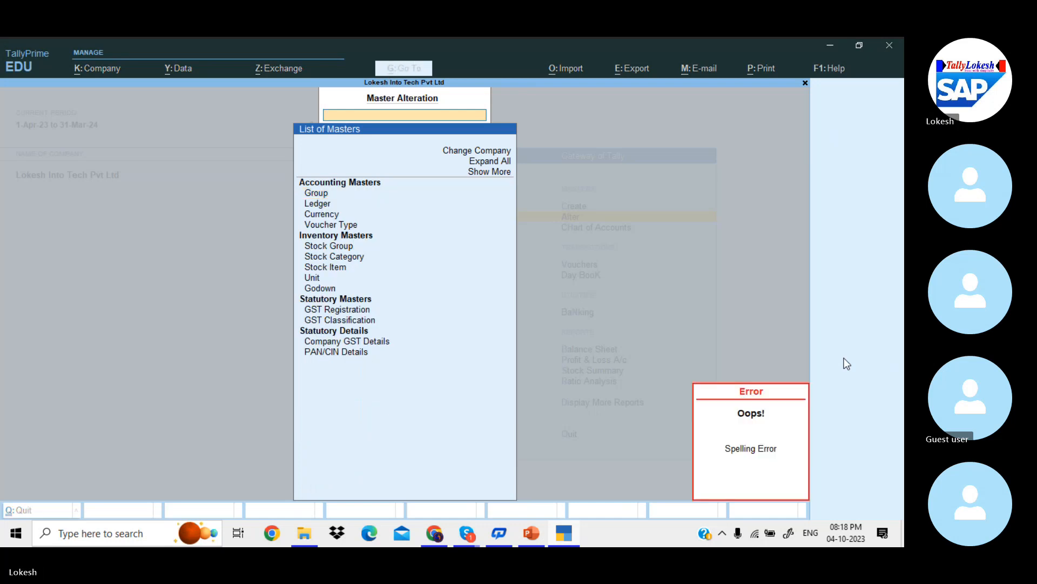
pyautogui.press('Down')
pyautogui.press('Down')
pyautogui.press('Down')
pyautogui.press('Down')
pyautogui.press('Down')
pyautogui.press('Down')
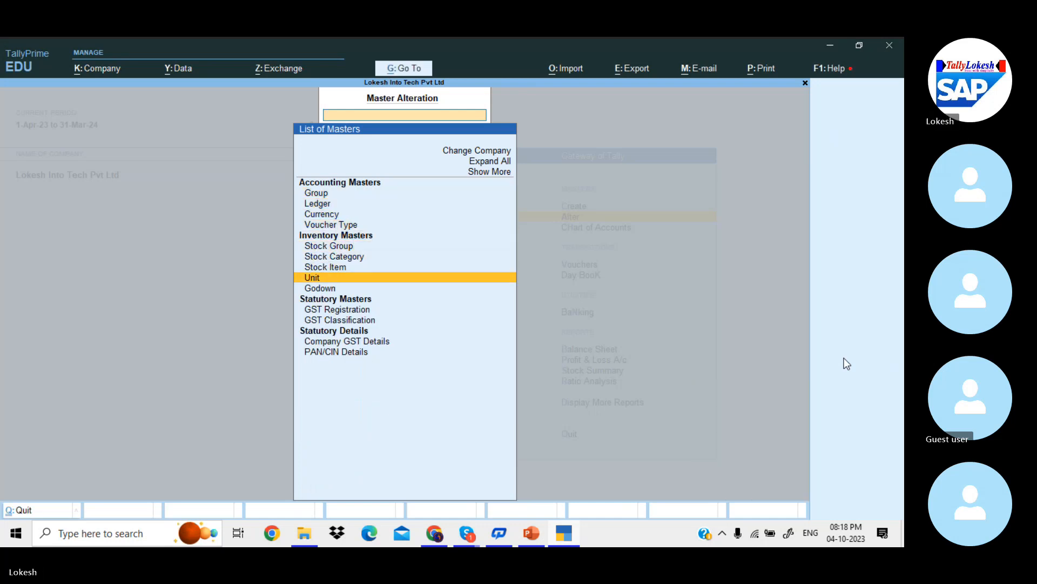
pyautogui.press('Up')
pyautogui.press('Return')
pyautogui.press('Return')
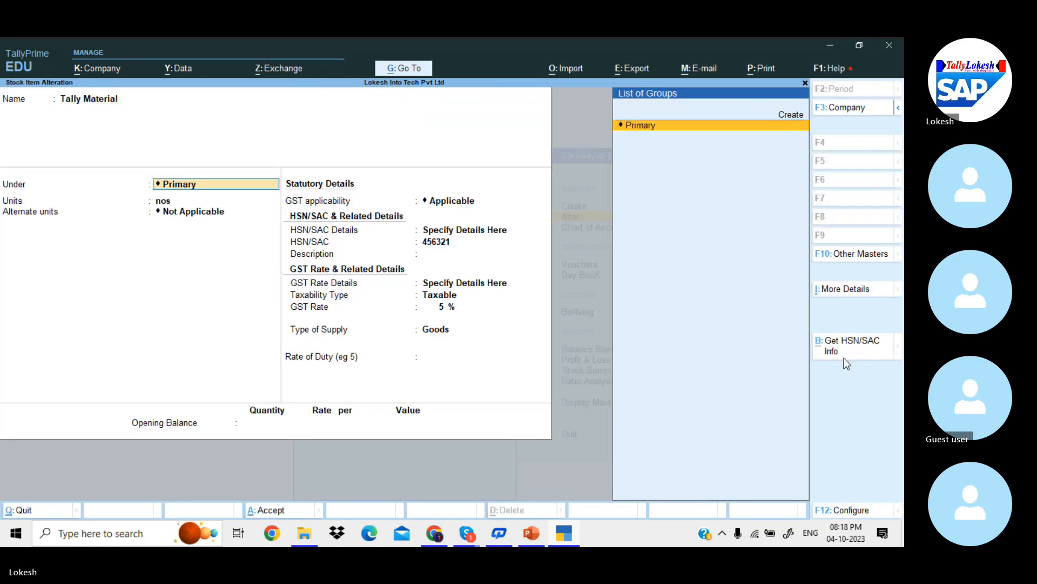
# - Set Tally Material's HSN/SAC Details to As per Company/Stock Group
pyautogui.press('Return')
pyautogui.press('Up')
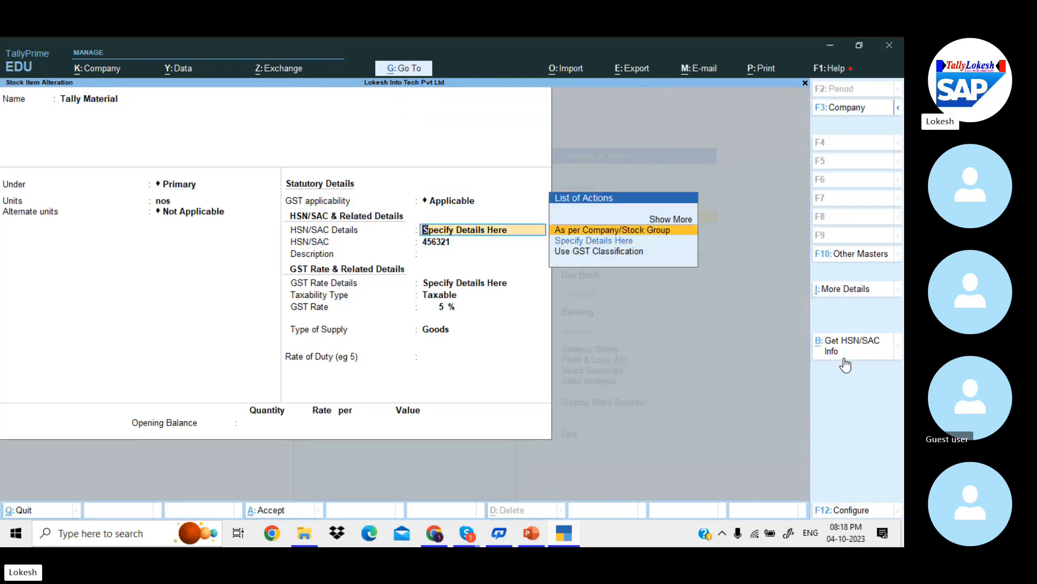
pyautogui.press('Return')
pyautogui.press('Return')
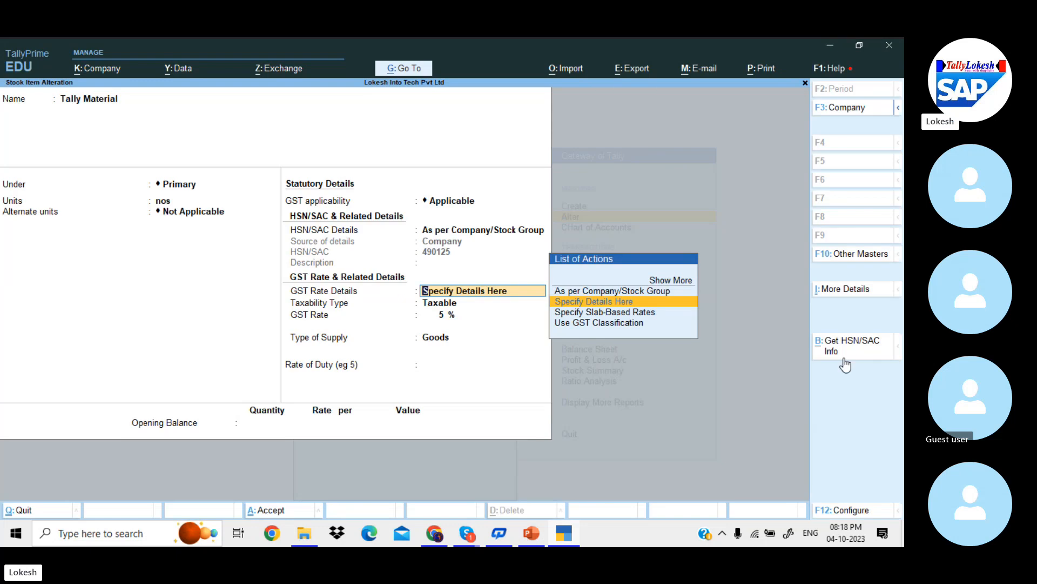
# - Set Tally Material's GST Rate Details to As per Company/Stock Group with supply type Goods, save it, and return to the Gateway of Tally
pyautogui.press('Return')
pyautogui.press('Return')
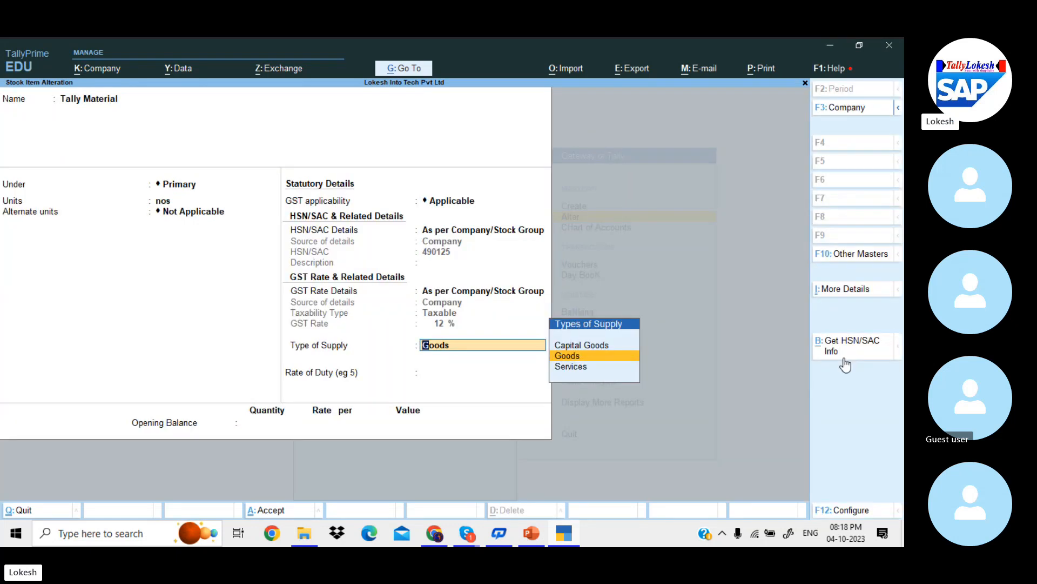
pyautogui.press('Return')
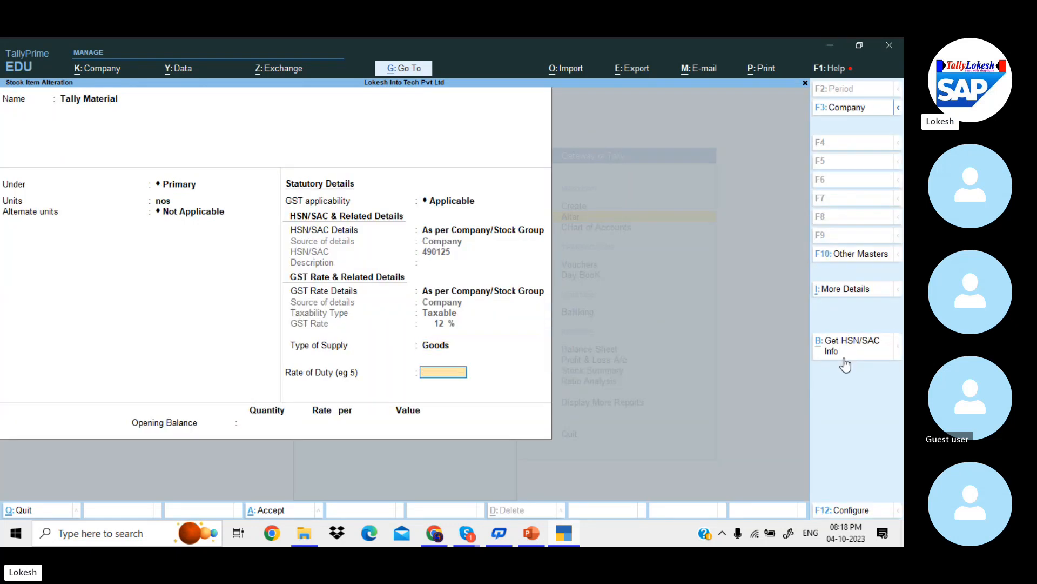
pyautogui.press('Return')
pyautogui.press('Return')
pyautogui.press('Return')
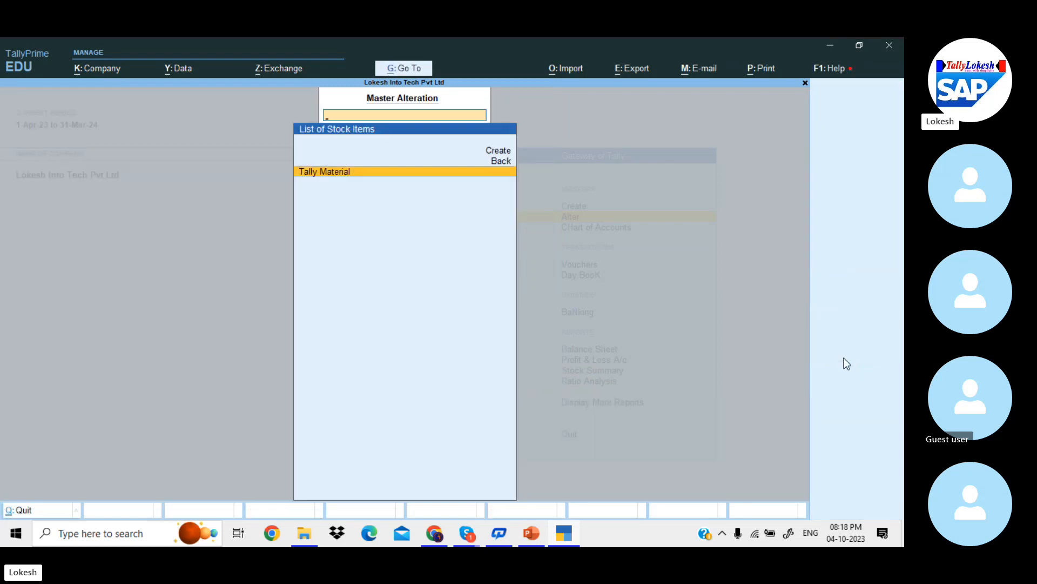
pyautogui.press('Escape')
pyautogui.press('Escape')
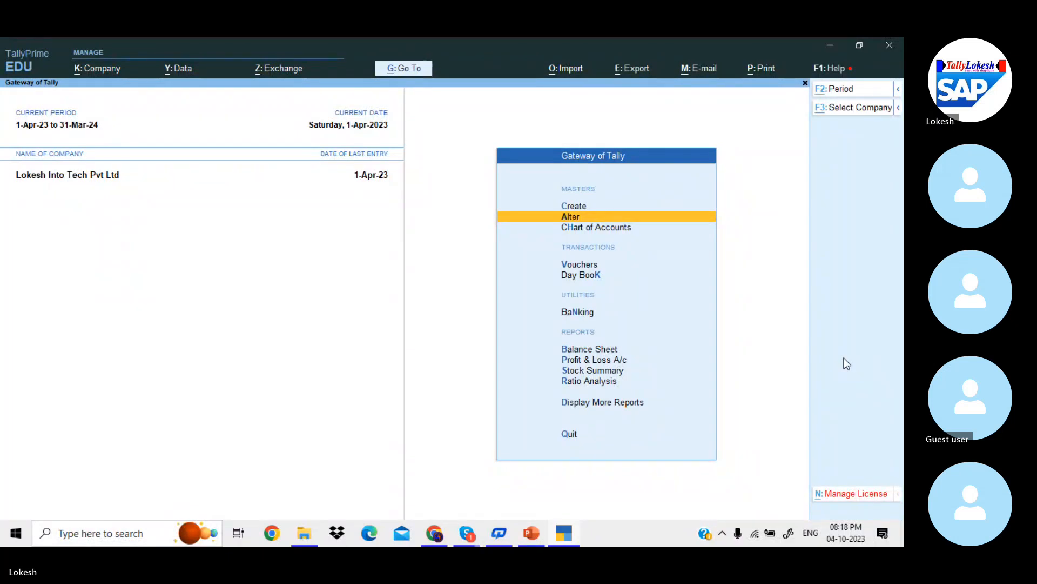
# - Switch to the Tally Prime 3.0 Features presentation in PowerPoint and read on to the Multiple Voucher Number Series slide
pyautogui.hotkey('alt', 'Tab')
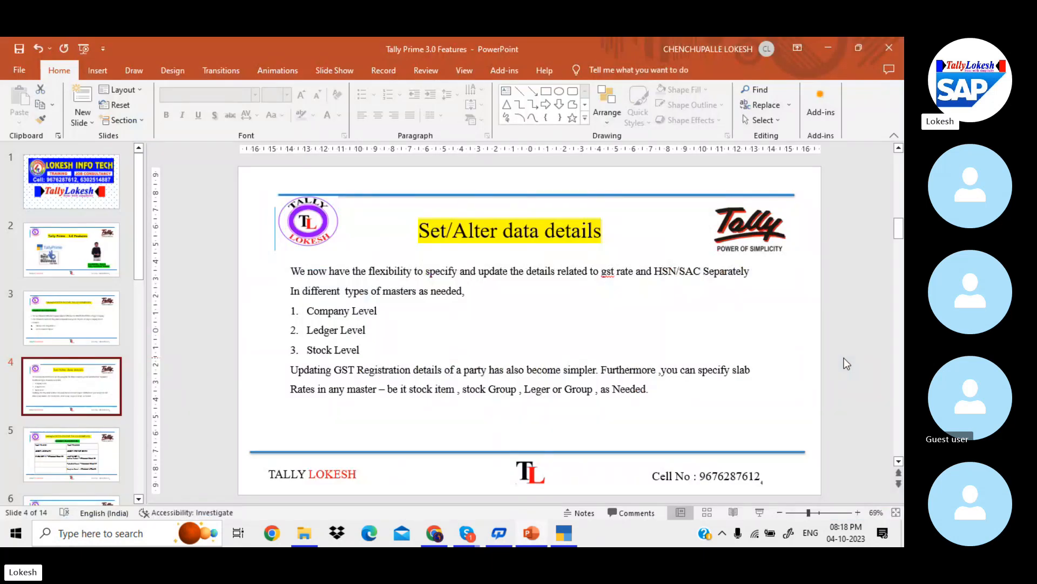
pyautogui.press('pagedown')
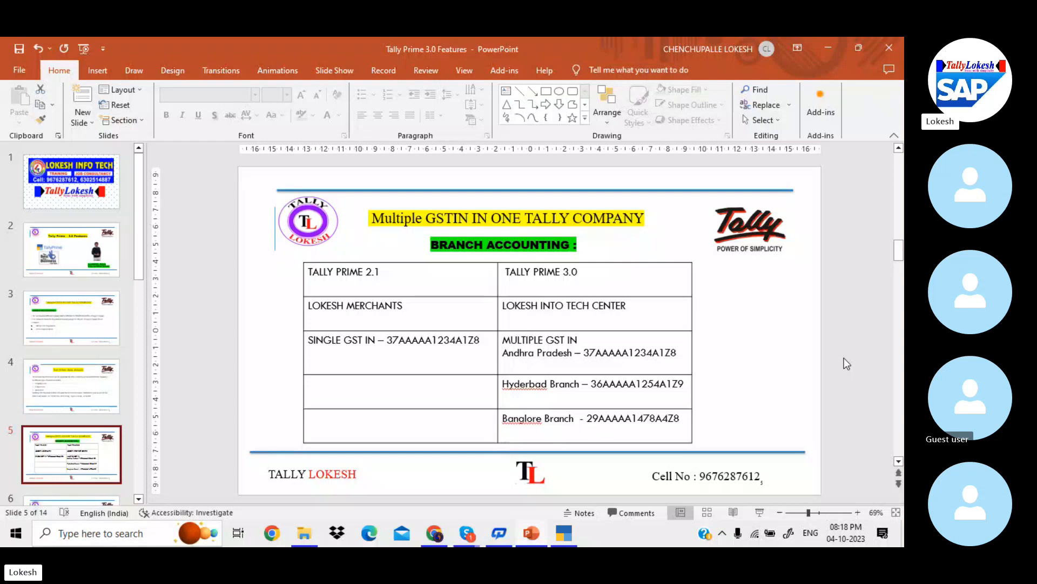
pyautogui.press('pageup')
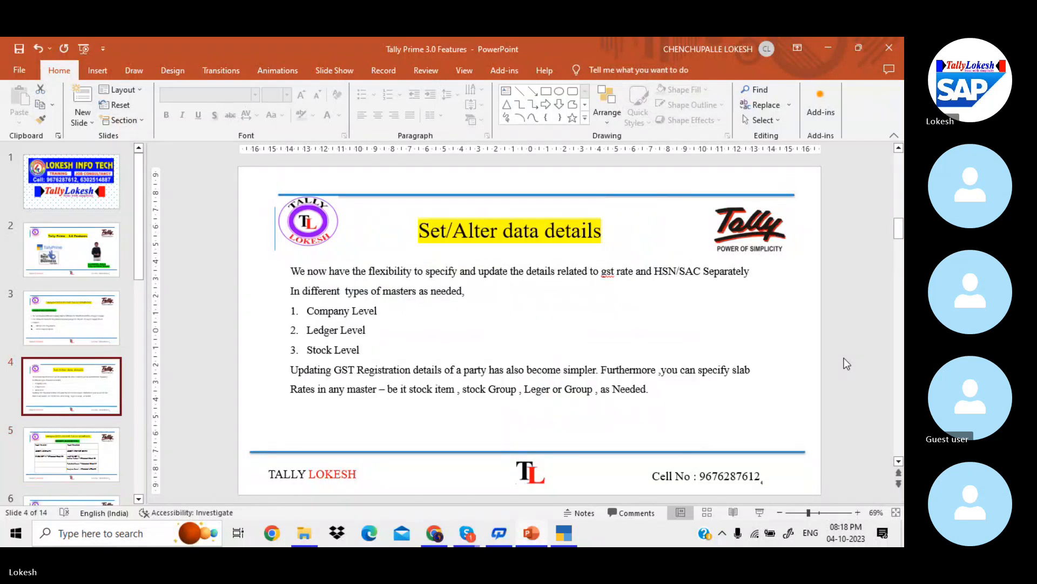
pyautogui.press('pagedown')
pyautogui.press('pagedown')
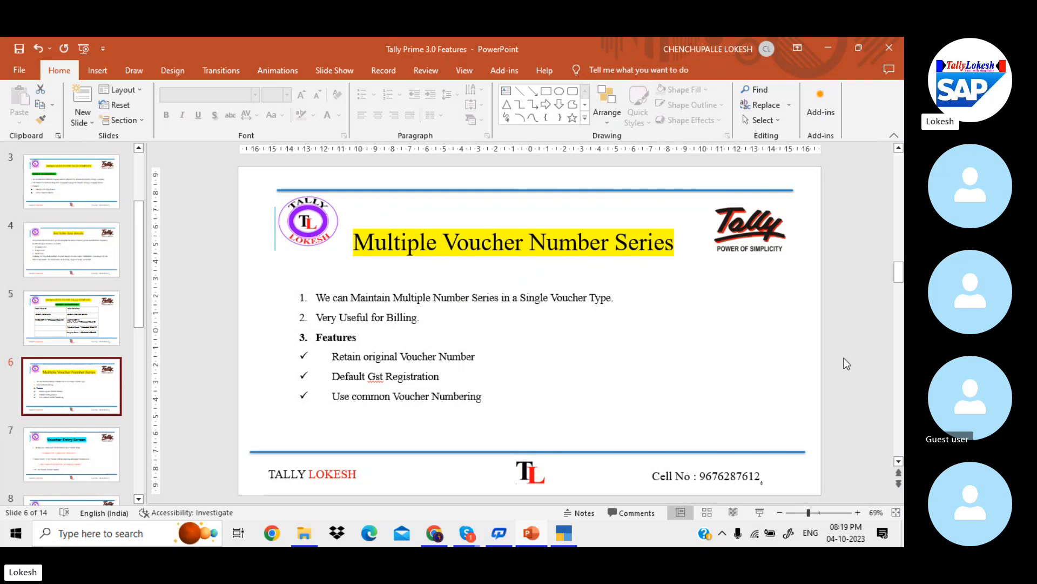
# - Switch back to TallyPrime and open voucher entry for a new sales voucher
pyautogui.hotkey('alt', 'Tab')
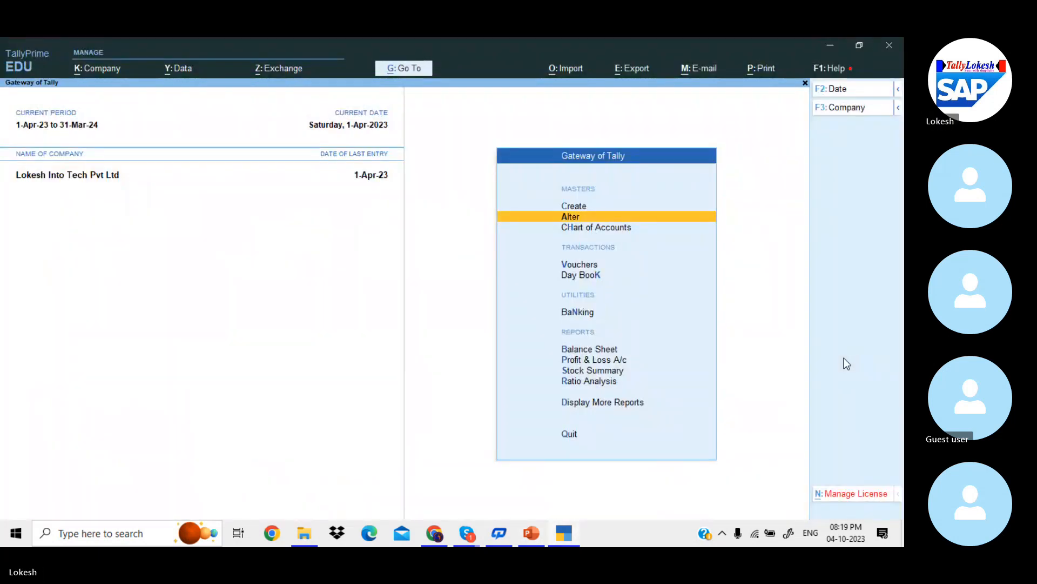
pyautogui.press('Down')
pyautogui.press('Down')
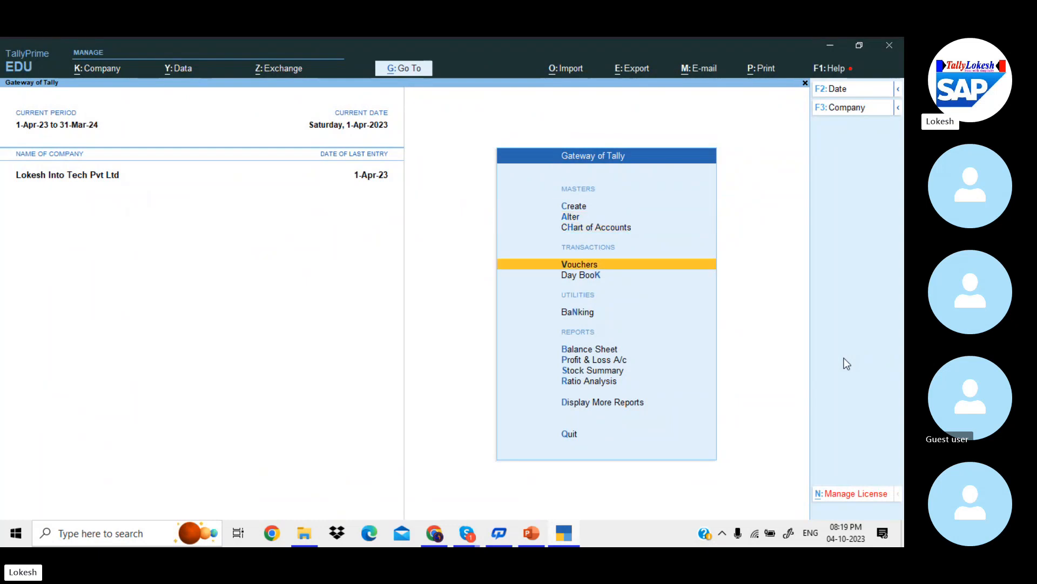
pyautogui.press('Return')
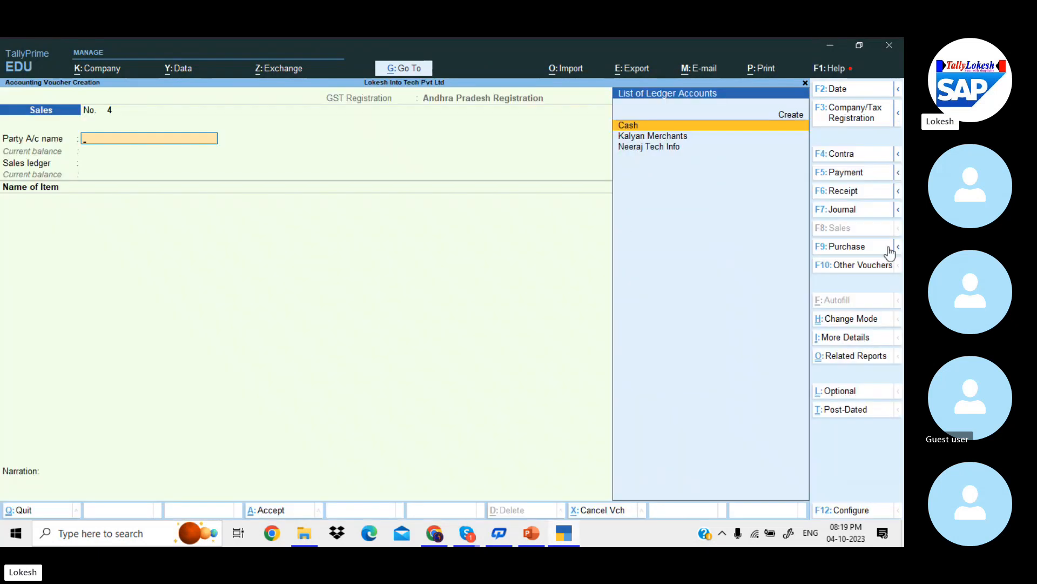
# - Start a purchase voucher for Kalyan Merchants, keeping the default party details and using the Purchase ledger
pyautogui.click(847, 247)
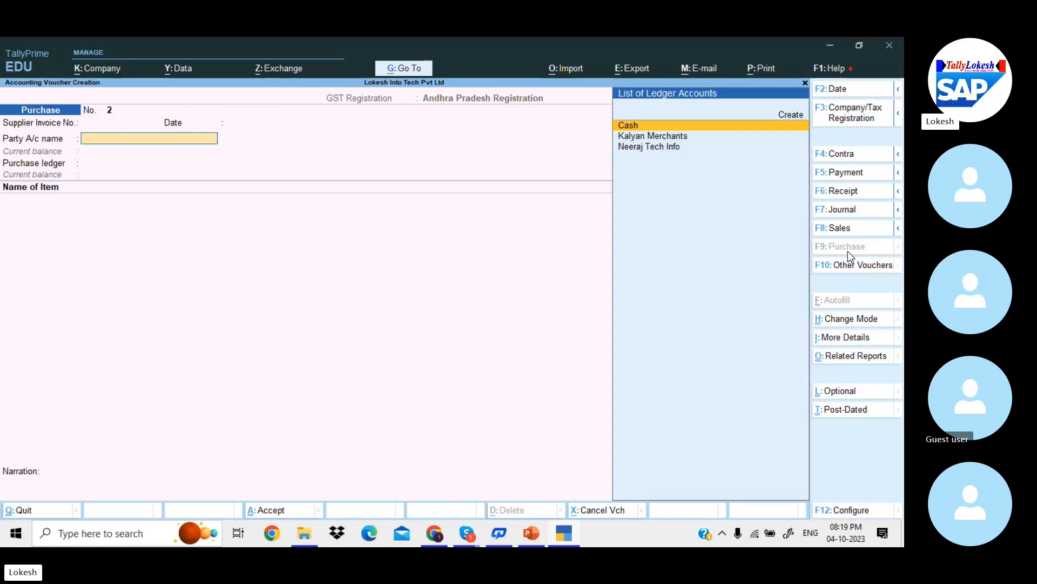
pyautogui.press('Down')
pyautogui.press('Return')
pyautogui.press('Return')
pyautogui.press('Return')
pyautogui.press('Return')
pyautogui.press('Return')
pyautogui.press('Return')
pyautogui.press('Return')
pyautogui.press('Return')
pyautogui.press('Return')
pyautogui.press('Return')
pyautogui.press('Return')
pyautogui.press('Return')
pyautogui.press('Return')
pyautogui.press('Return')
pyautogui.press('Return')
pyautogui.press('Return')
pyautogui.press('Return')
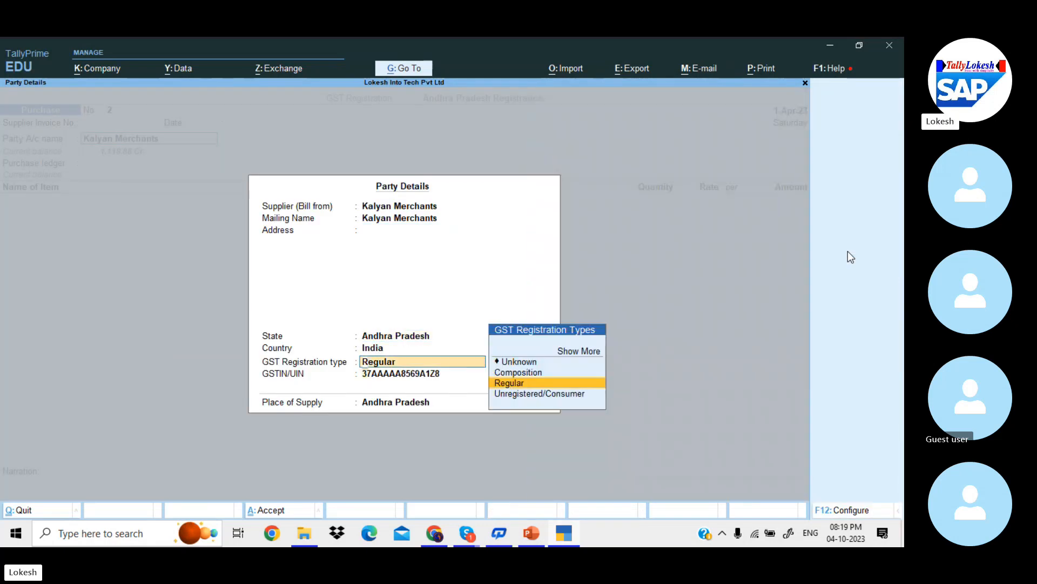
pyautogui.press('Return')
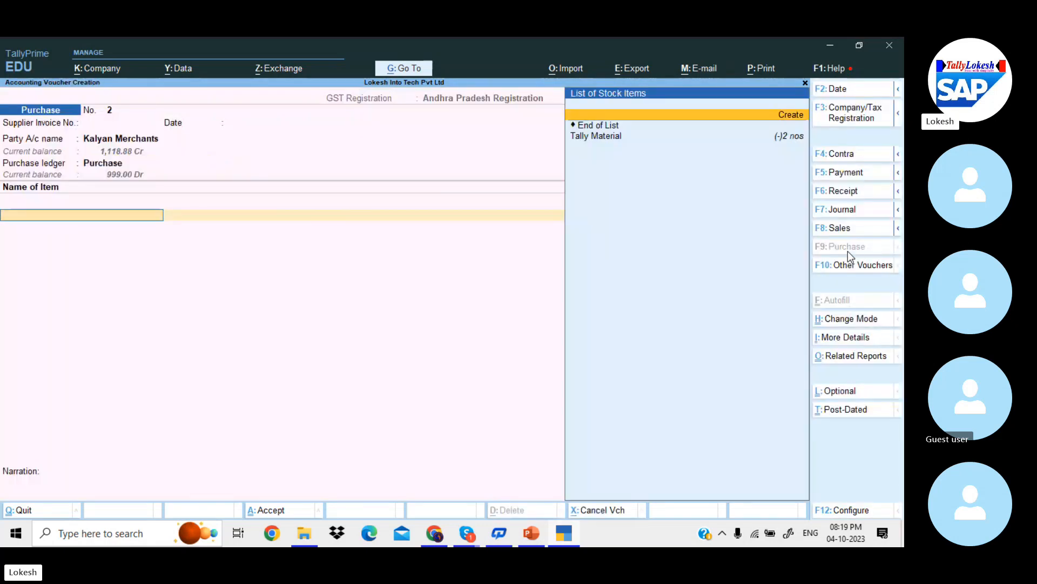
# - Add 50 nos of Tally Material to the purchase voucher at a rate of 999.00
pyautogui.press('Down')
pyautogui.press('Return')
pyautogui.write('50')
pyautogui.press('Return')
pyautogui.press('Return')
pyautogui.press('Return')
pyautogui.press('Return')
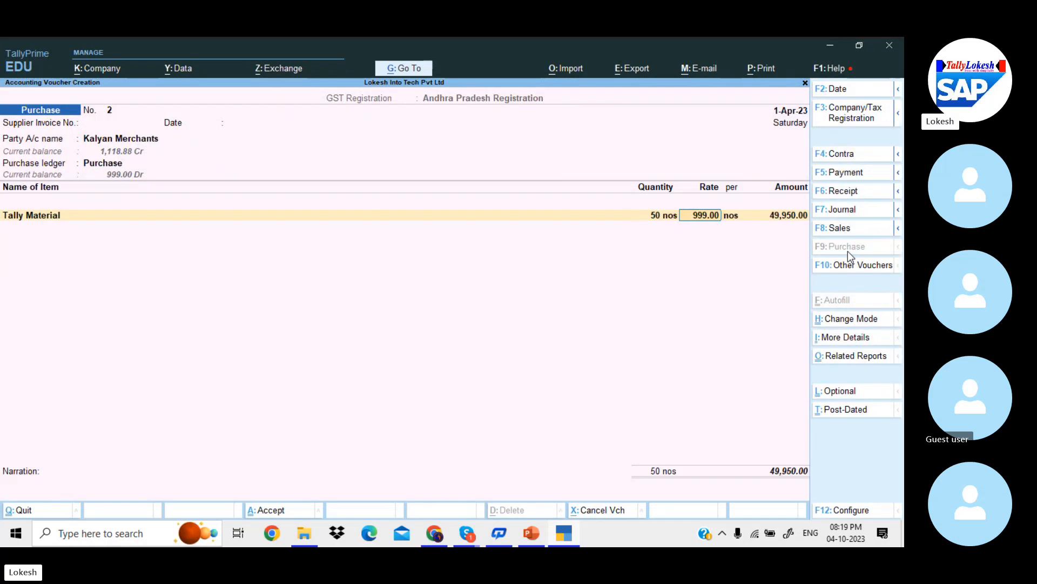
# - Add the CGST and SGST tax ledgers below the item in the purchase voucher
pyautogui.write('CG')
pyautogui.press('Return')
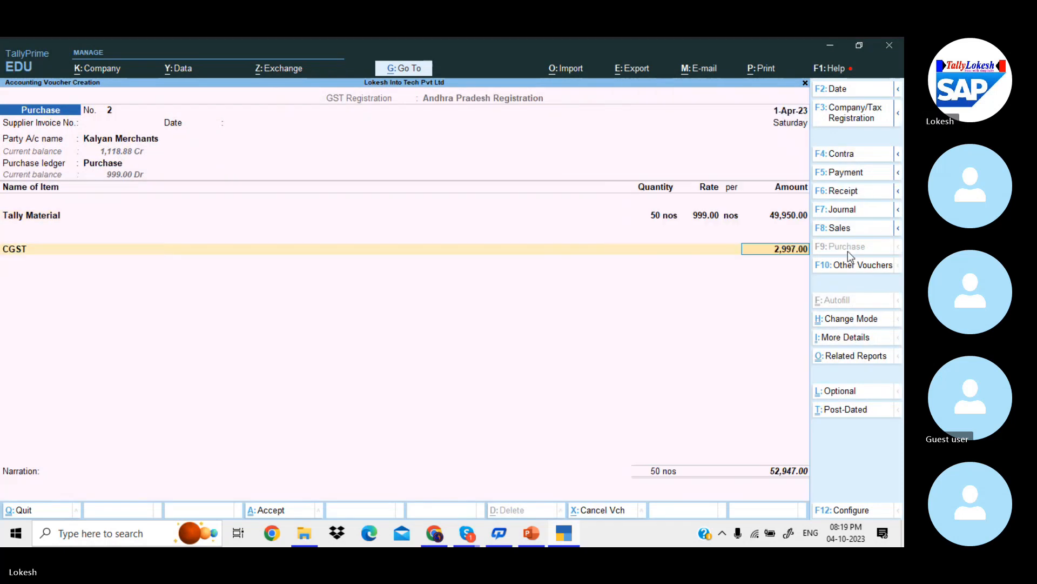
pyautogui.press('Return')
pyautogui.write('Sg')
pyautogui.press('Return')
pyautogui.press('Return')
pyautogui.press('Return')
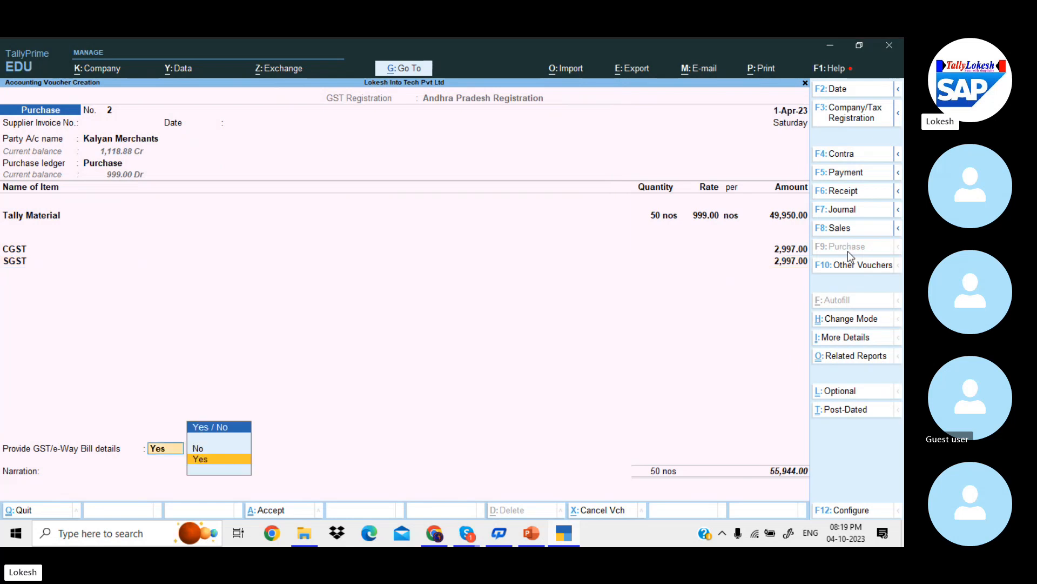
# - Set Provide GST/e-Way Bill details to No and save the purchase voucher
pyautogui.press('Up')
pyautogui.press('Return')
pyautogui.press('Return')
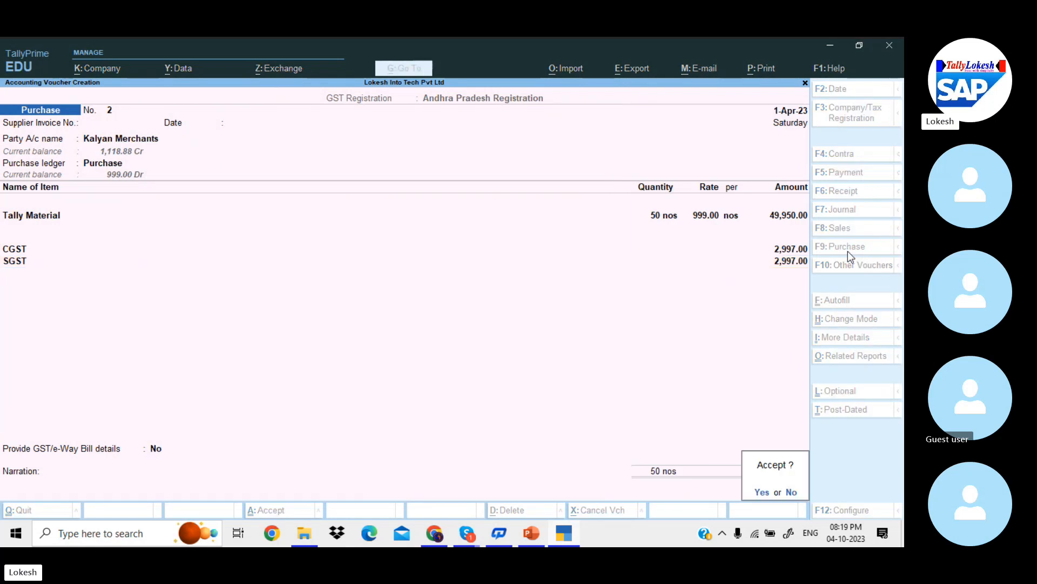
pyautogui.press('Return')
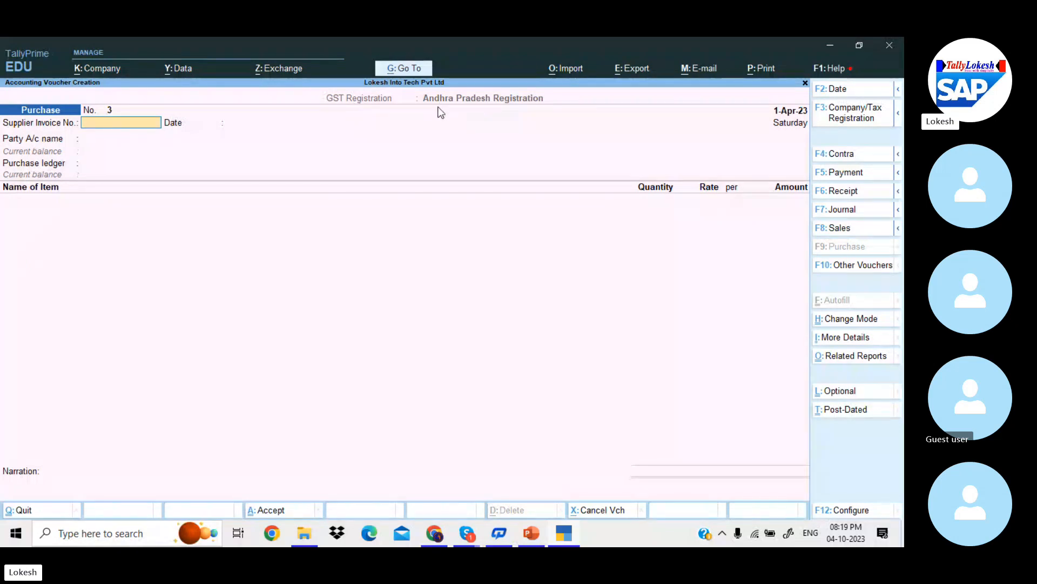
# - Look through the Contra, Payment, Receipt and Journal vouchers' numbering and return to the Sales voucher
pyautogui.click(835, 160)
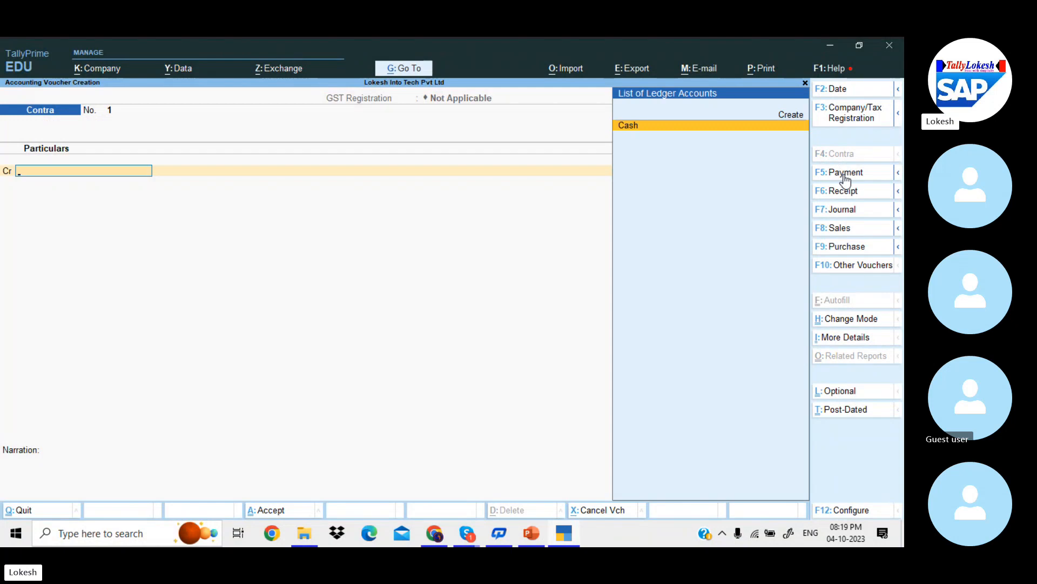
pyautogui.click(846, 174)
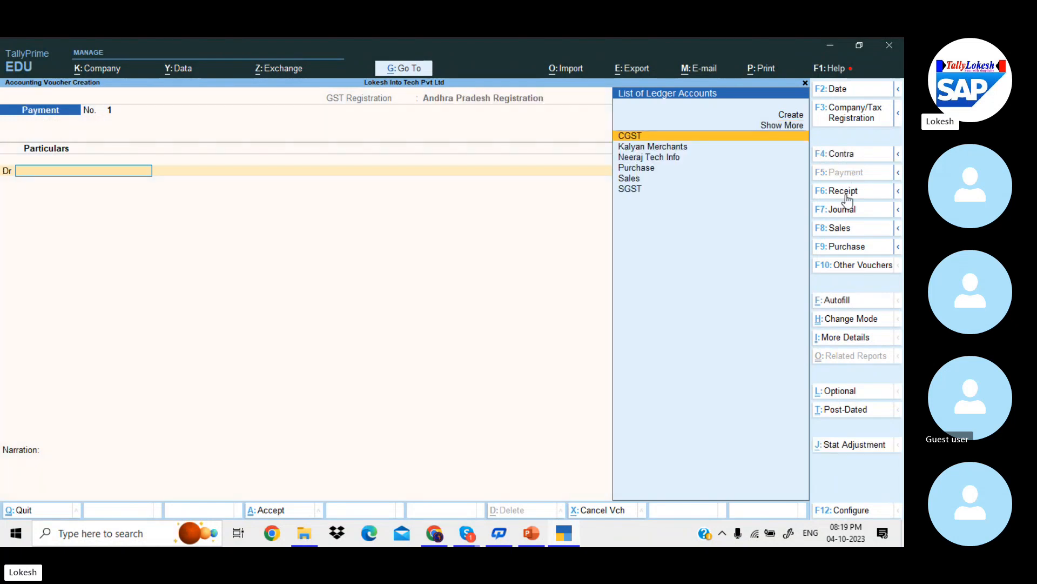
pyautogui.click(846, 195)
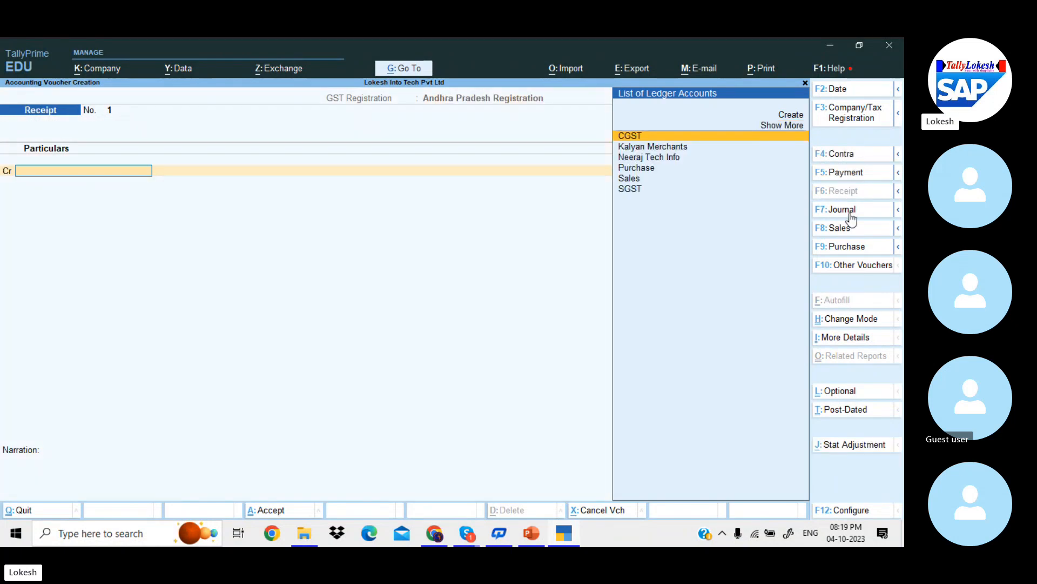
pyautogui.click(849, 213)
pyautogui.click(849, 230)
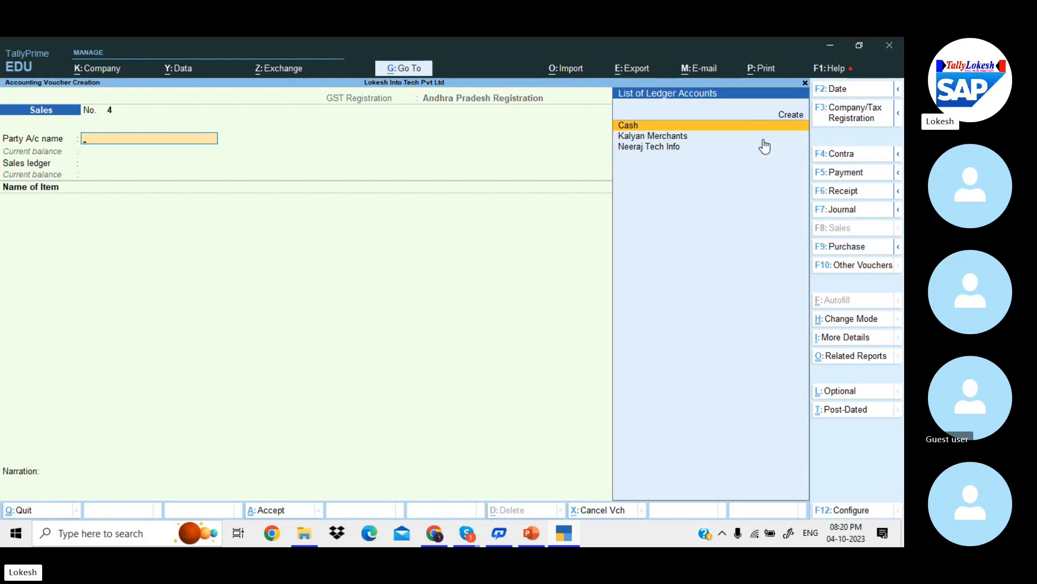
# - Switch the sales voucher's tax registration to Telangana Registration
pyautogui.click(849, 123)
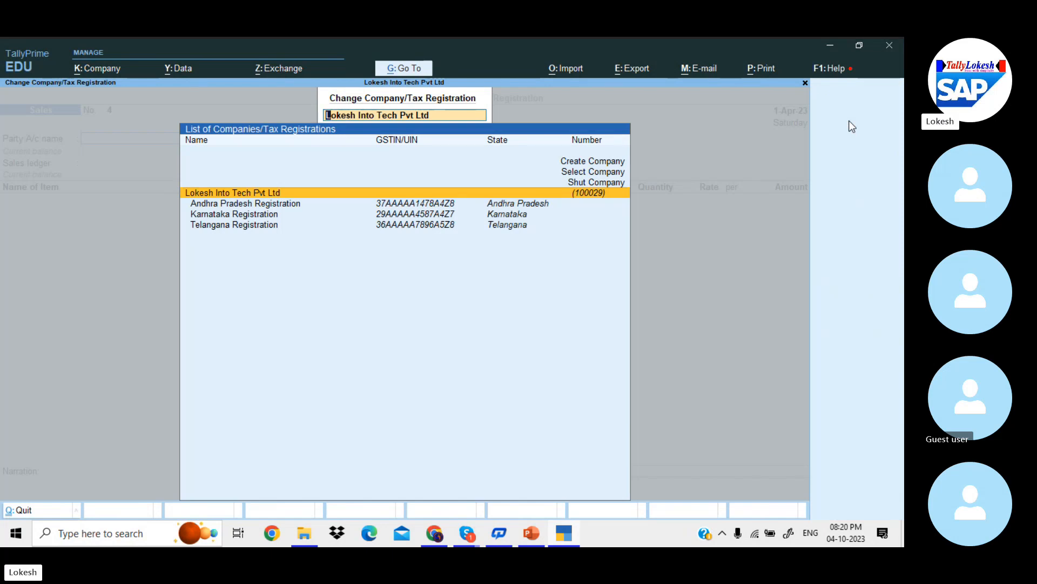
pyautogui.press('Down')
pyautogui.press('Down')
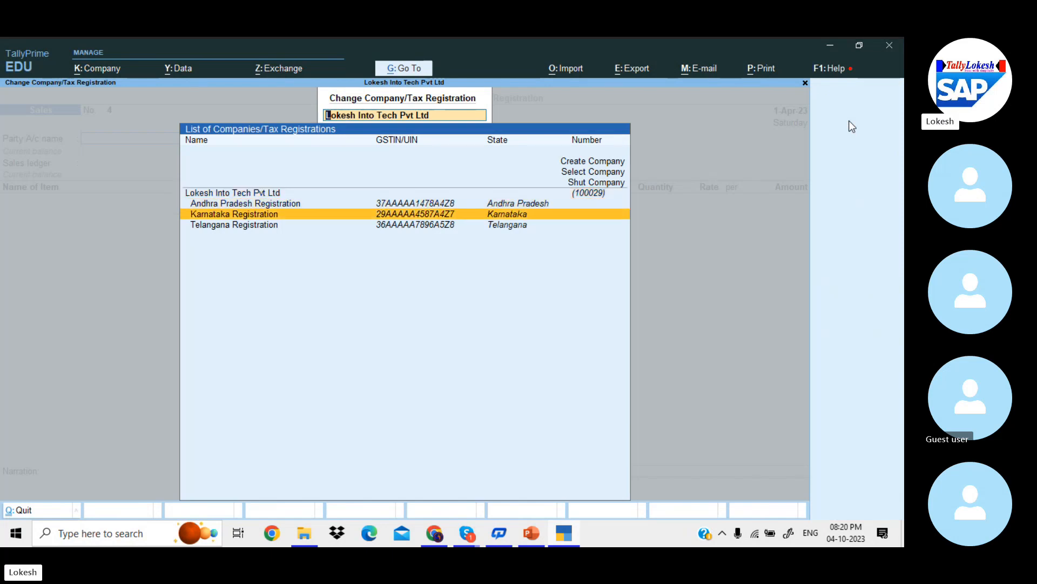
pyautogui.press('Down')
pyautogui.press('Return')
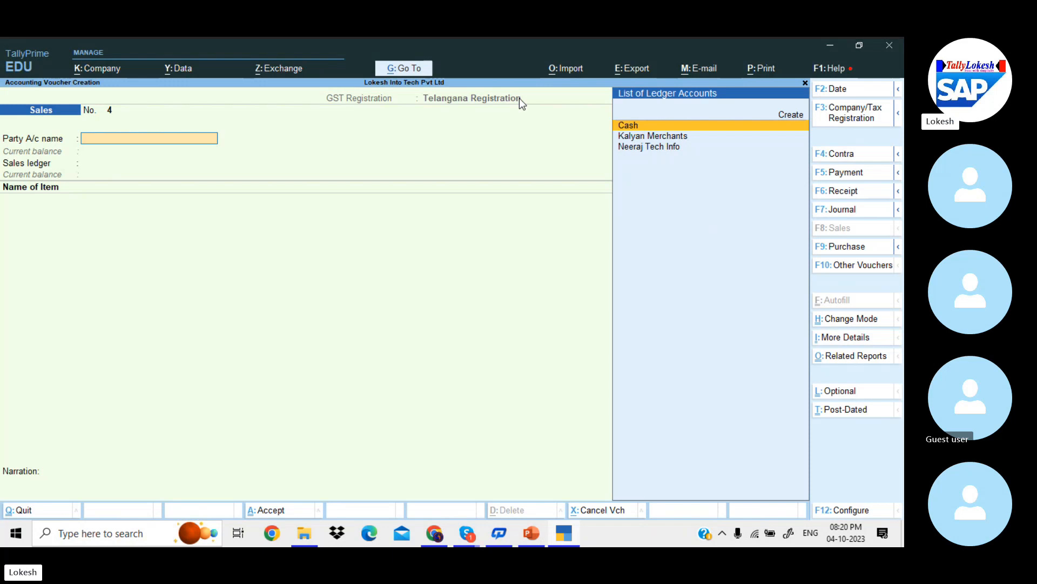
# - Switch the sales voucher's tax registration to Karnataka Registration
pyautogui.click(854, 120)
pyautogui.press('Down')
pyautogui.press('Down')
pyautogui.press('Return')
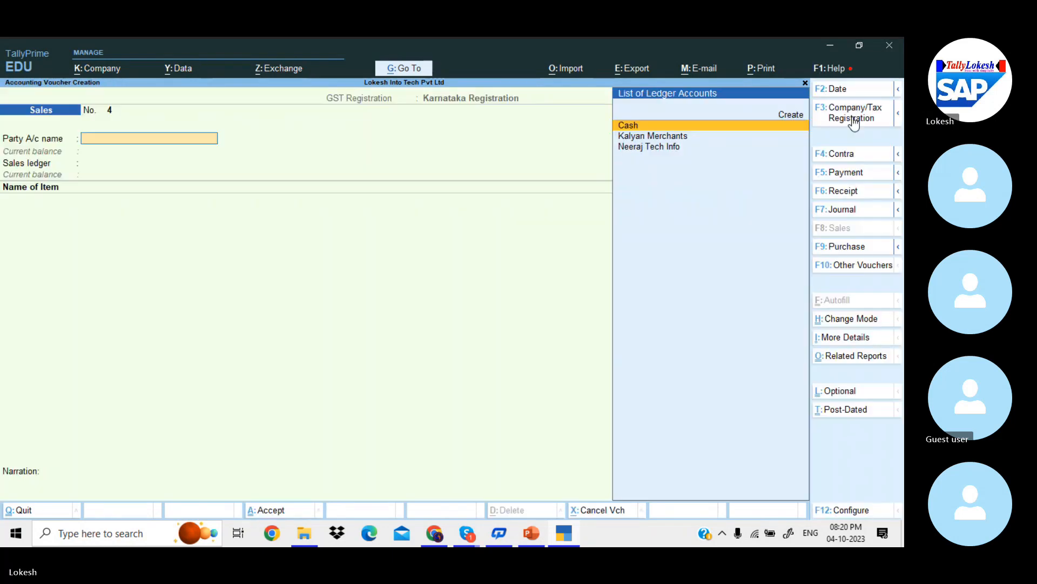
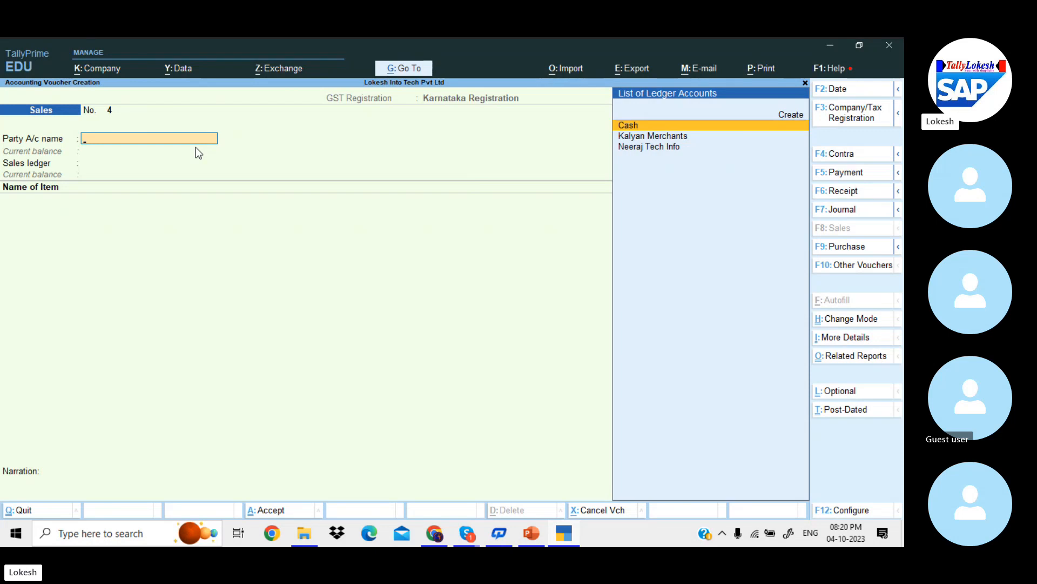
# - Leave voucher entry, open the Sales voucher type for alteration and go to its numbering settings
pyautogui.press('Escape')
pyautogui.press('Return')
pyautogui.press('Up')
pyautogui.press('Up')
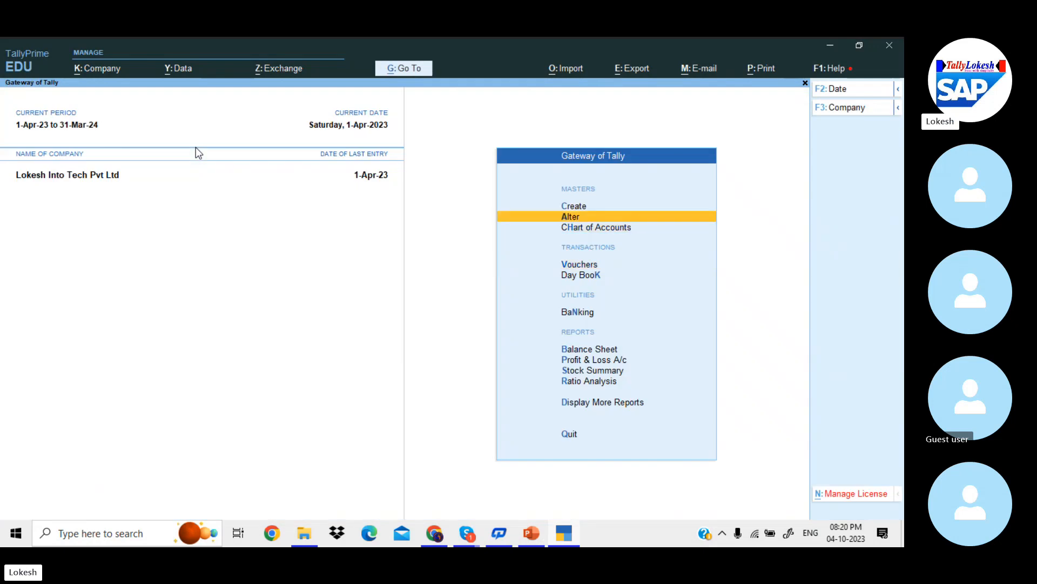
pyautogui.press('Return')
pyautogui.press('Down')
pyautogui.press('Down')
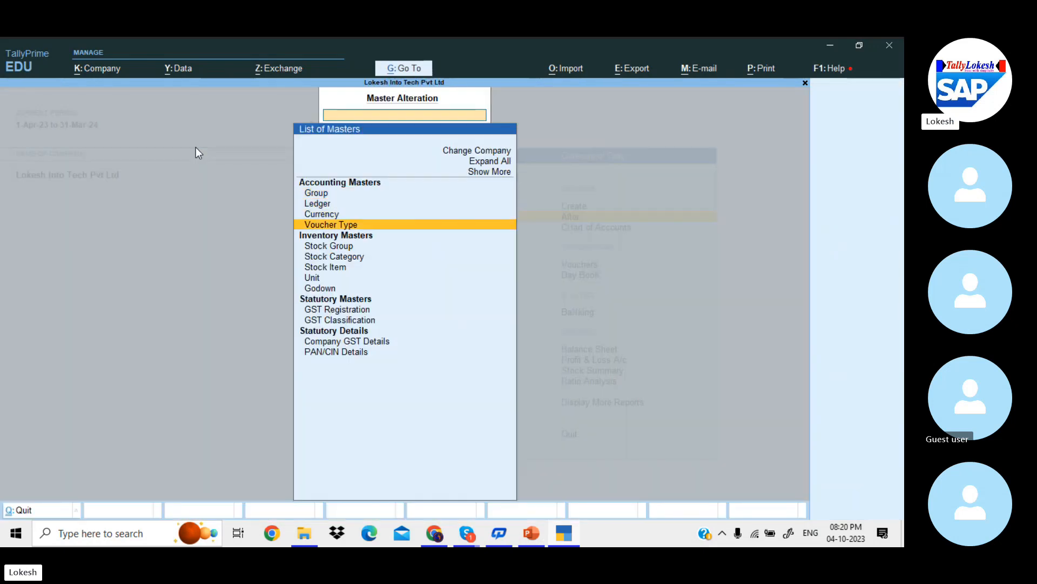
pyautogui.press('Return')
pyautogui.write('sa')
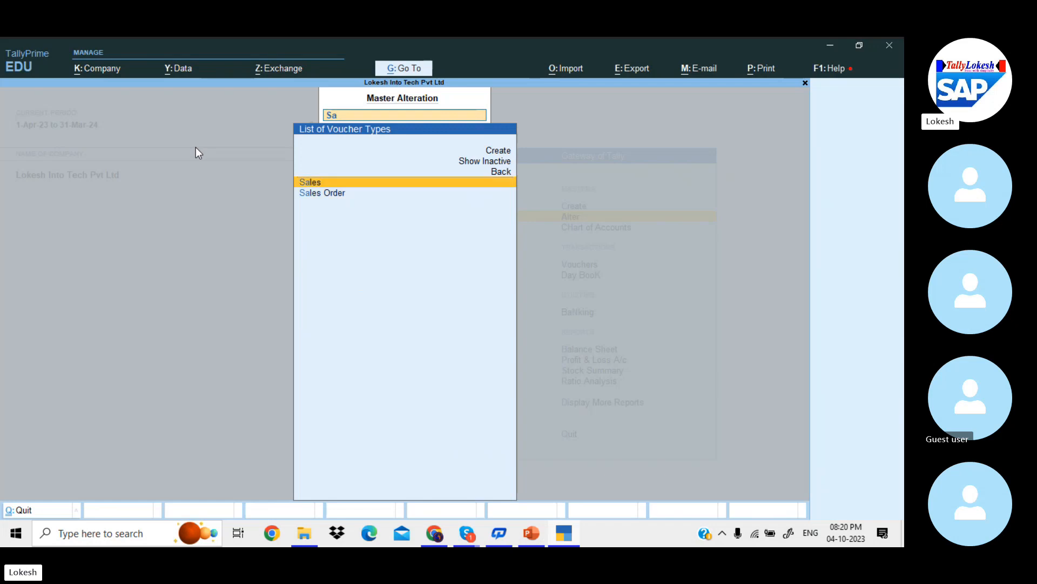
pyautogui.press('Return')
pyautogui.press('Return')
pyautogui.press('Return')
pyautogui.press('Return')
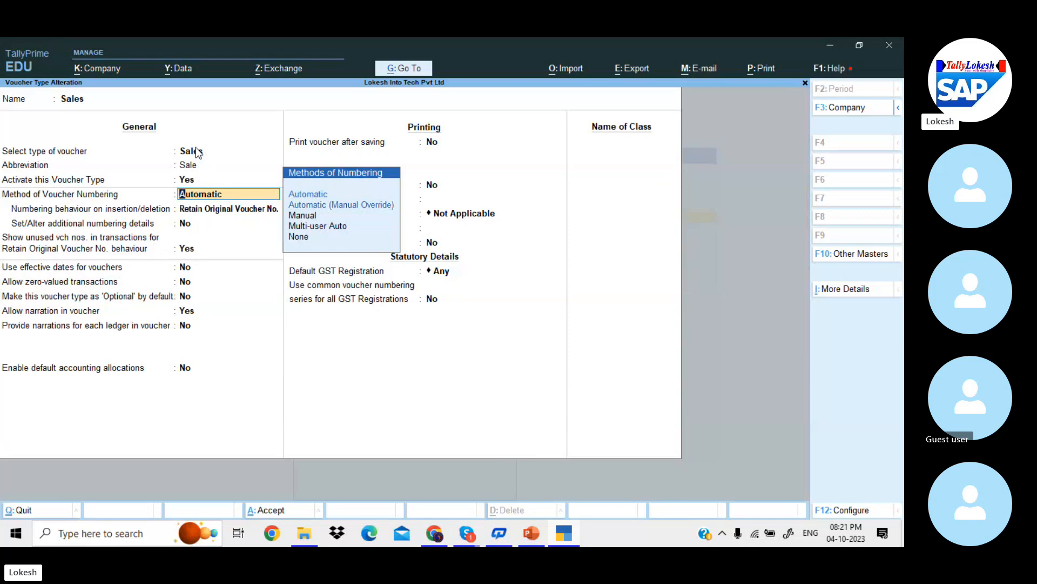
pyautogui.press('Return')
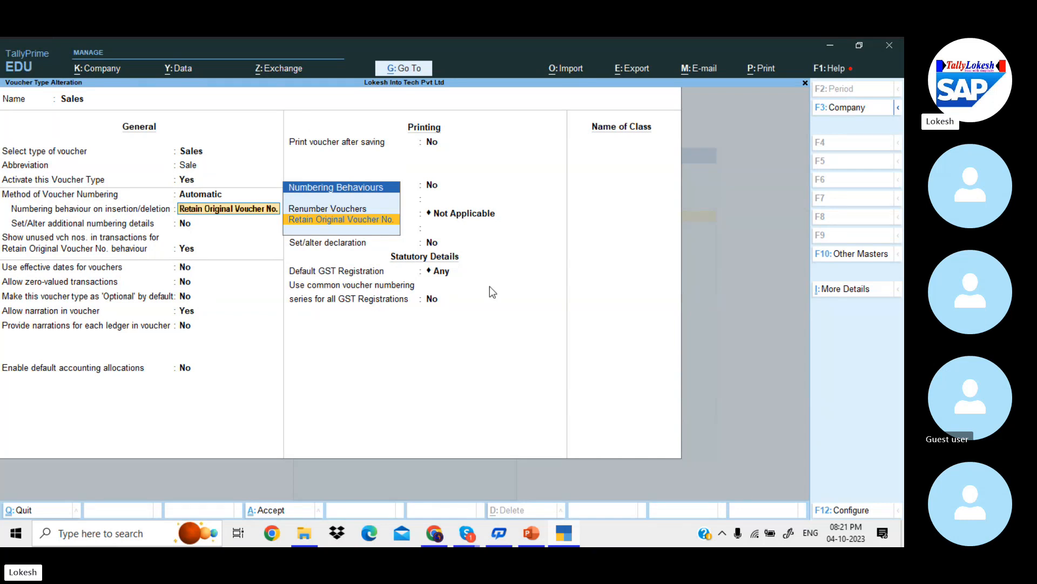
# - Enable Define multiple numbering series for vouchers in the voucher type configuration and accept it
pyautogui.press('F12')
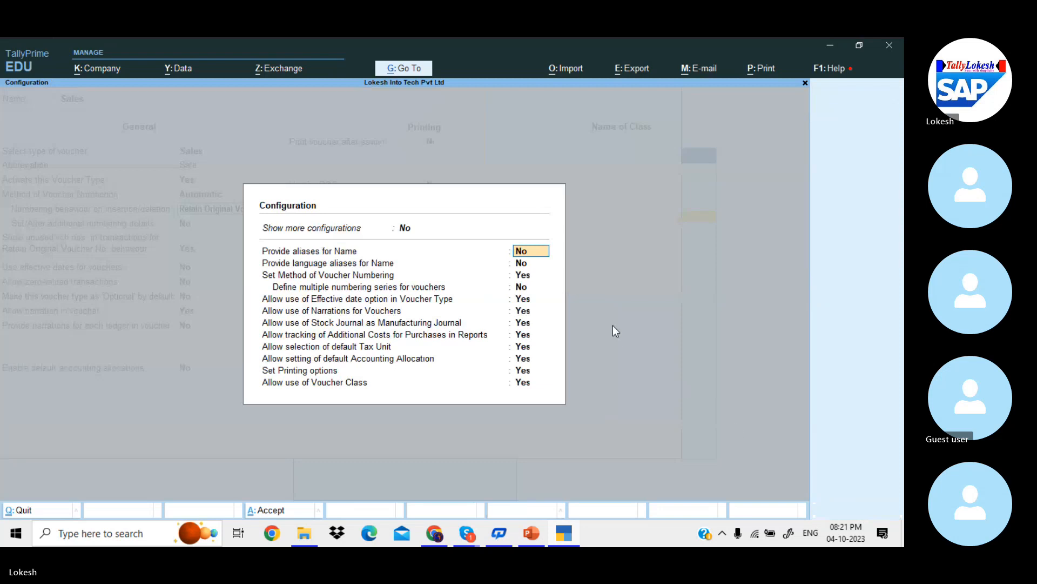
pyautogui.click(524, 288)
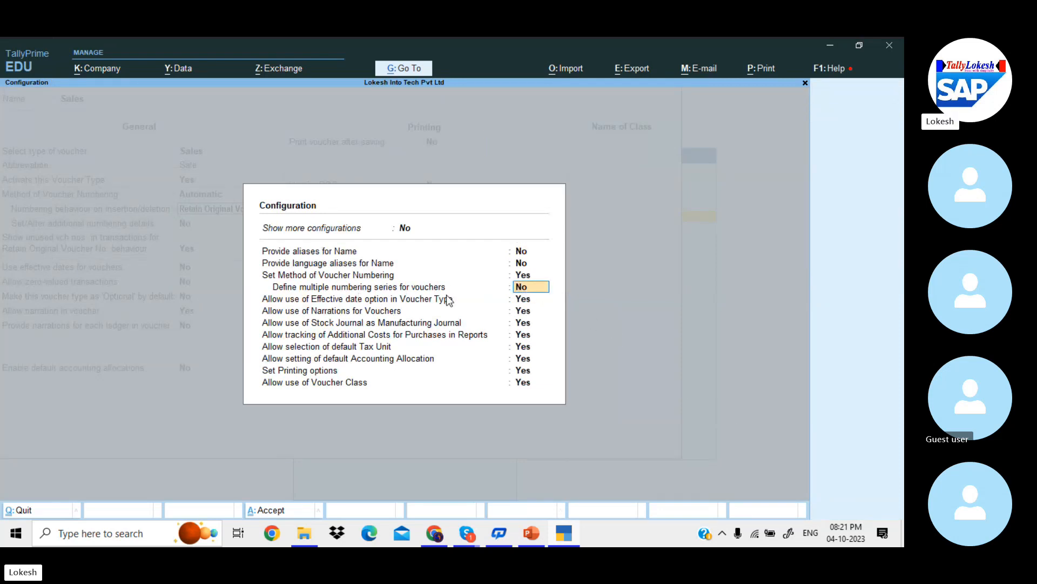
pyautogui.press('y')
pyautogui.press('Return')
pyautogui.press('Return')
pyautogui.press('Return')
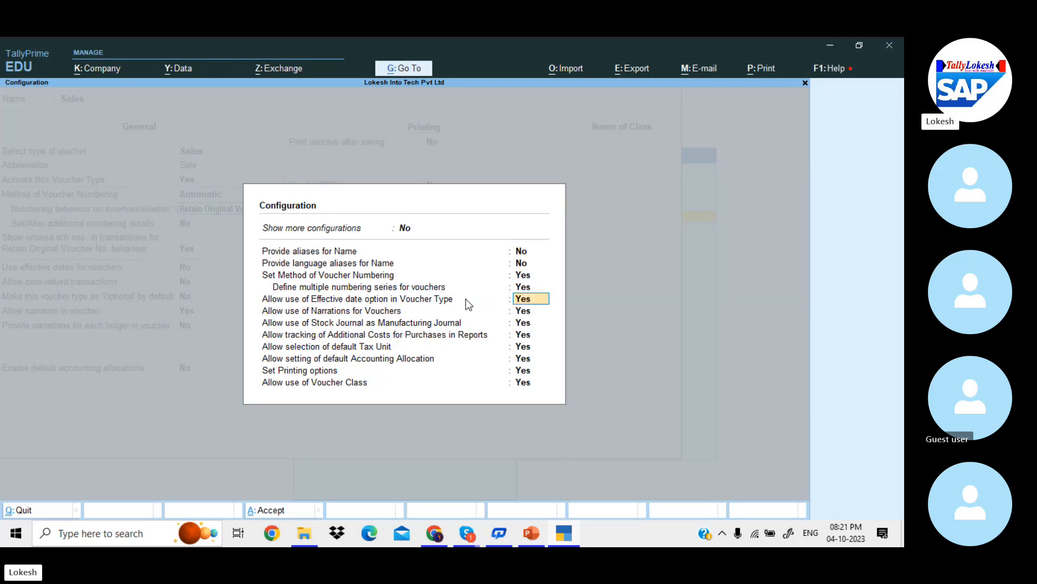
pyautogui.press('Return')
pyautogui.press('Return')
pyautogui.press('Return')
pyautogui.press('Return')
pyautogui.press('Return')
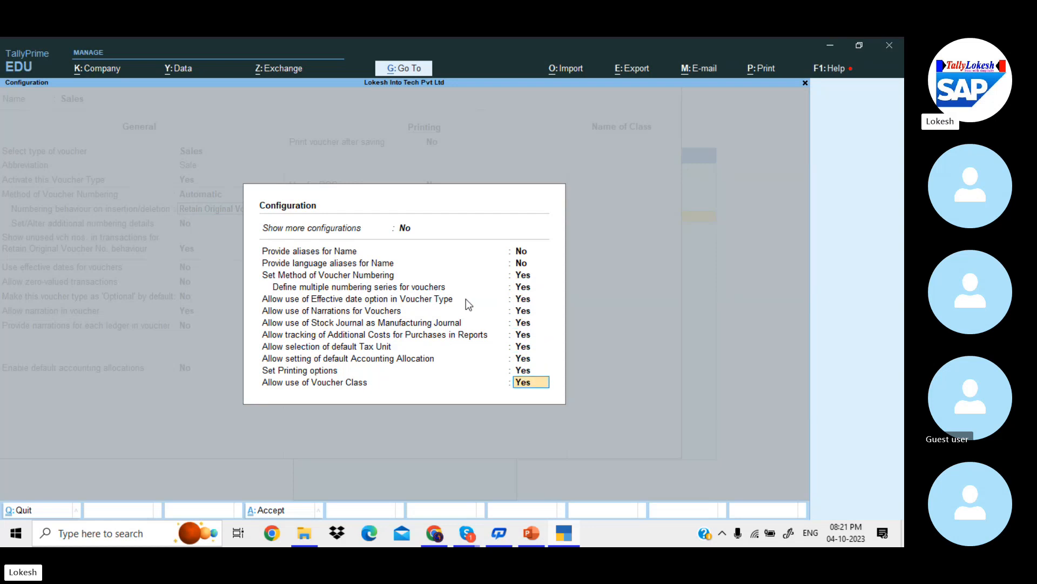
pyautogui.press('Return')
# - Set Define multiple numbering series for vouchers to Yes in the Sales voucher type
pyautogui.press('Return')
pyautogui.press('Return')
pyautogui.press('Return')
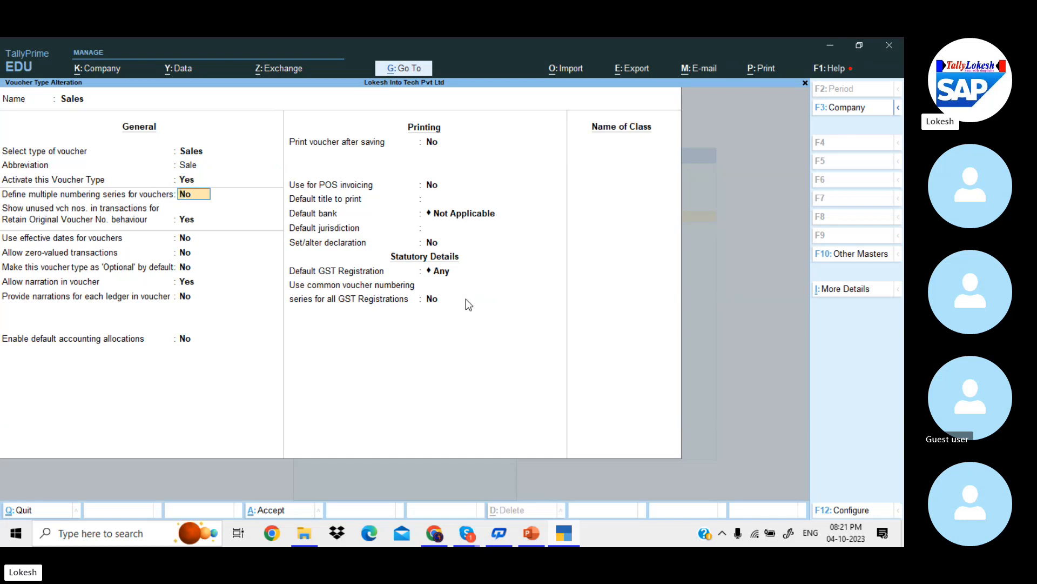
pyautogui.write('y')
pyautogui.press('Return')
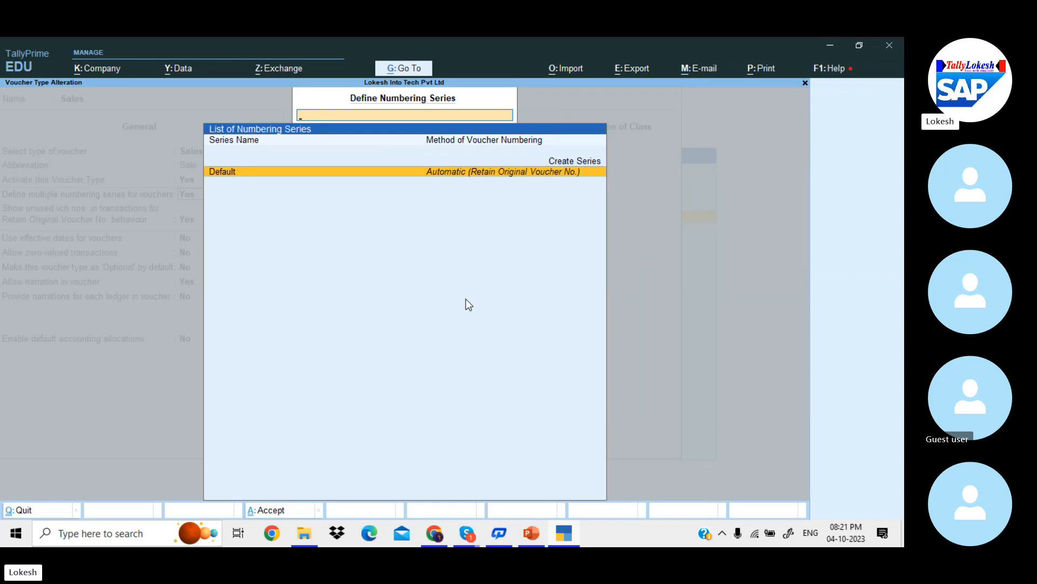
# - Examine the numbering details of the Default series and return to the list of numbering series
pyautogui.press('Up')
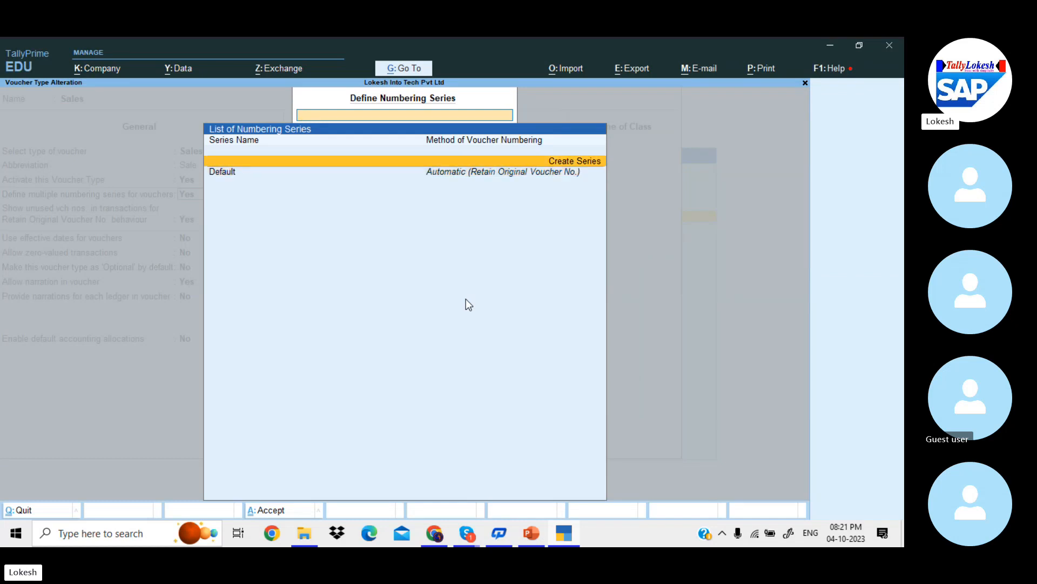
pyautogui.press('Down')
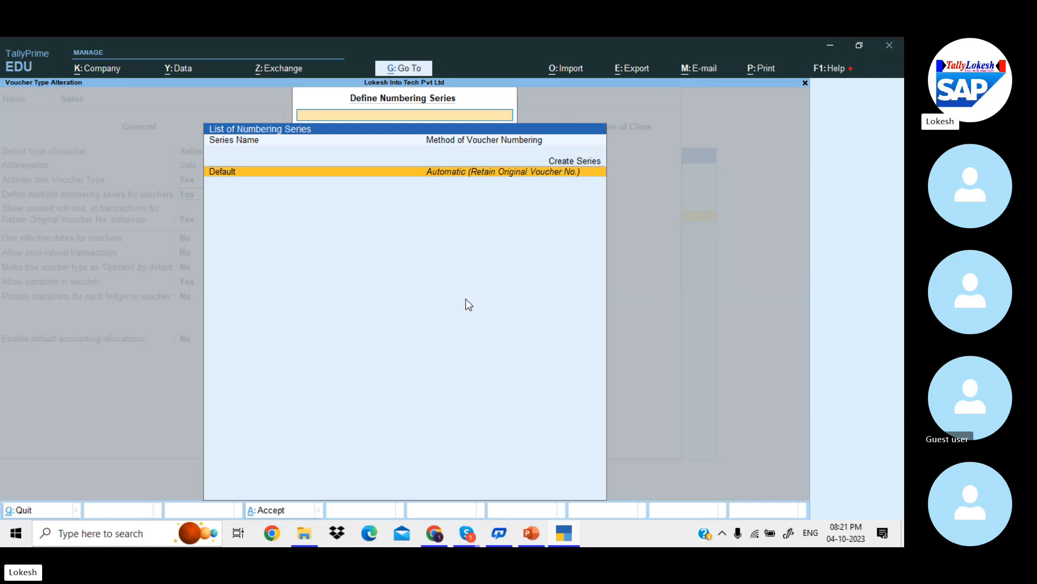
pyautogui.press('Return')
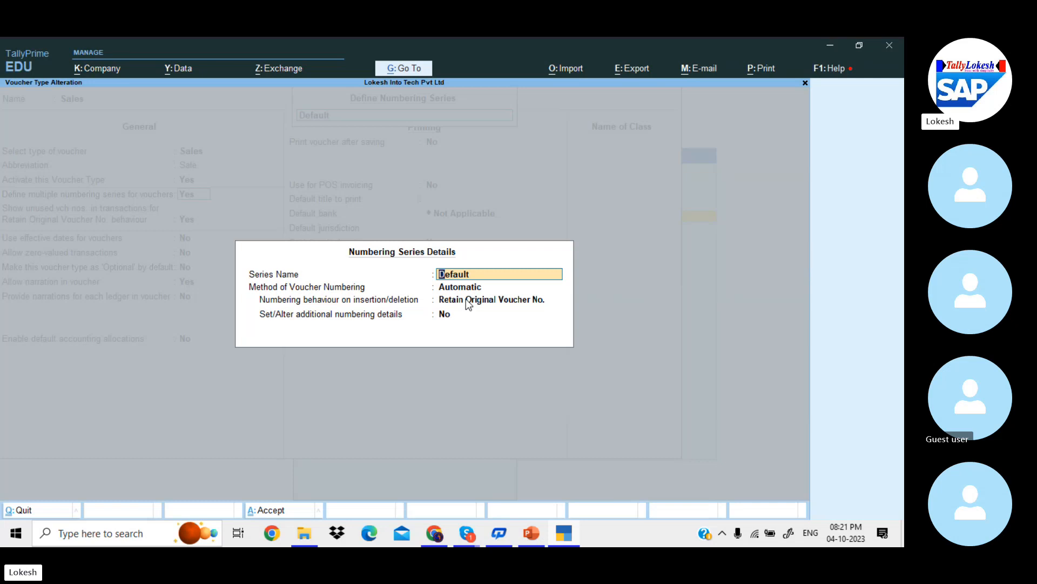
pyautogui.press('Escape')
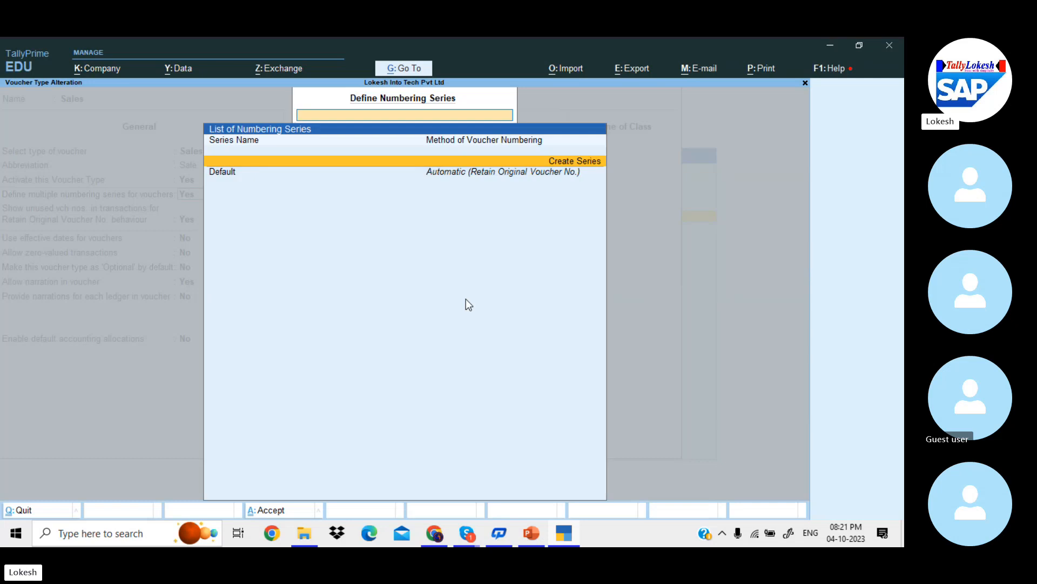
# - Start a new numbering series for the Sales voucher type and name it AP
pyautogui.press('Return')
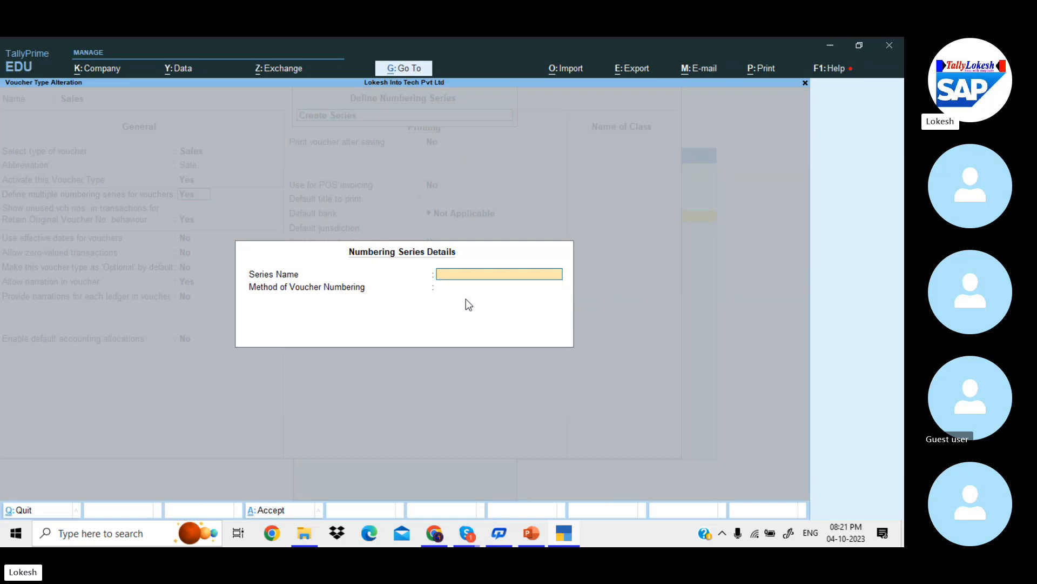
pyautogui.write('Ap')
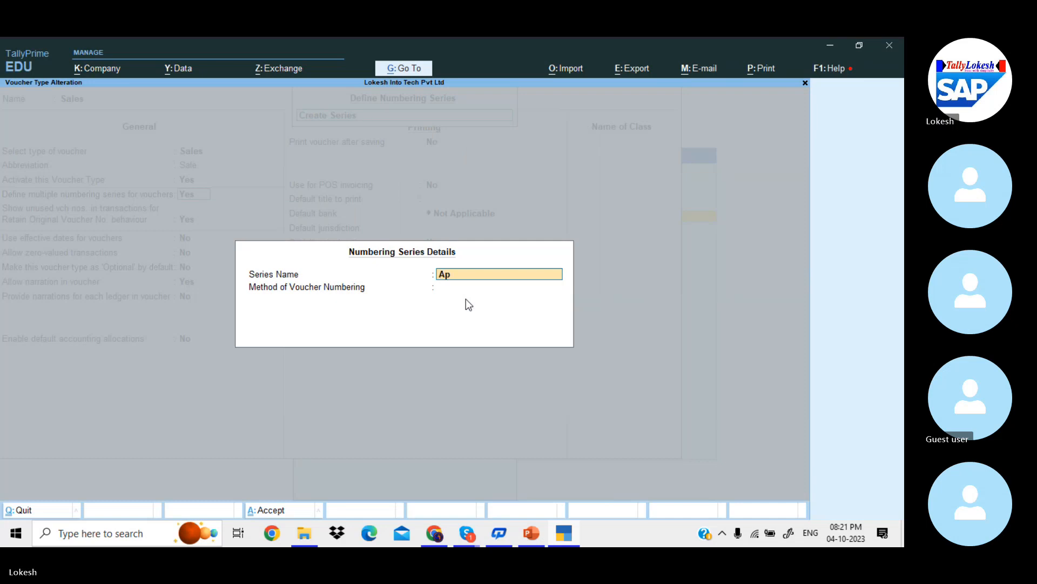
pyautogui.press('BackSpace')
pyautogui.write('P')
pyautogui.press('Return')
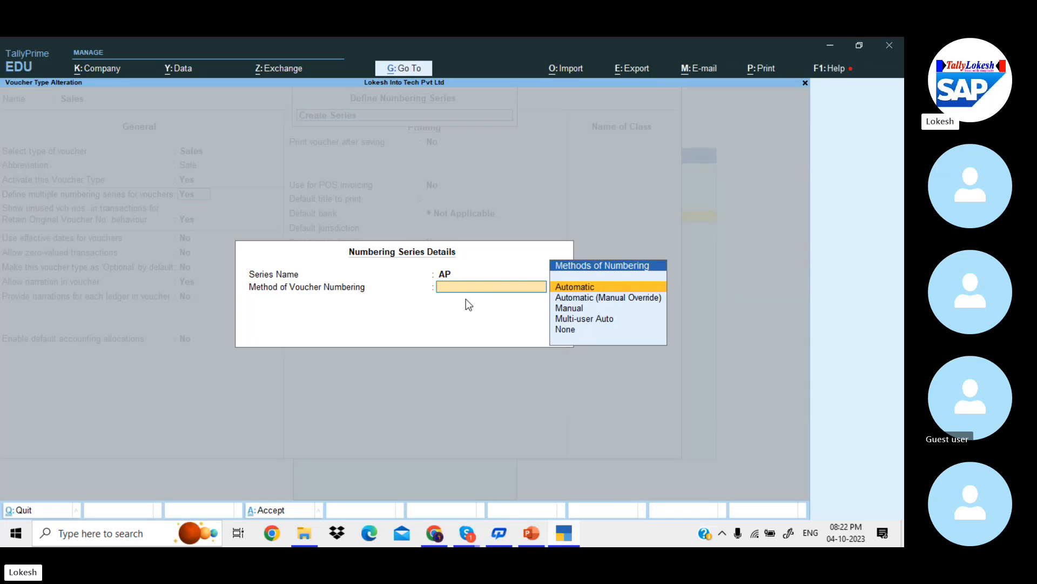
# - Set the AP series to Automatic numbering with Retain Original Voucher No., without additional numbering details, and save it
pyautogui.press('Return')
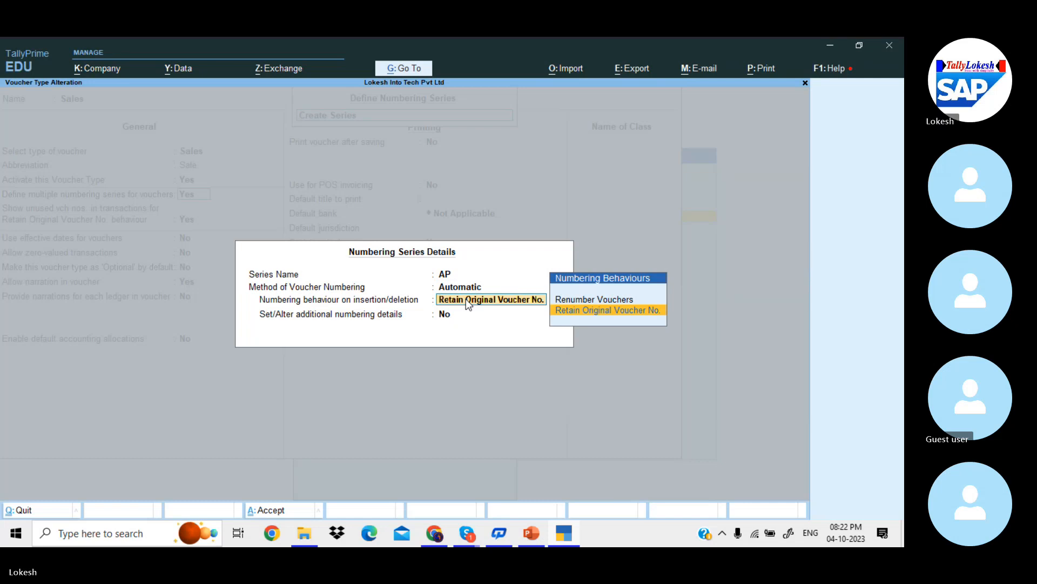
pyautogui.press('Up')
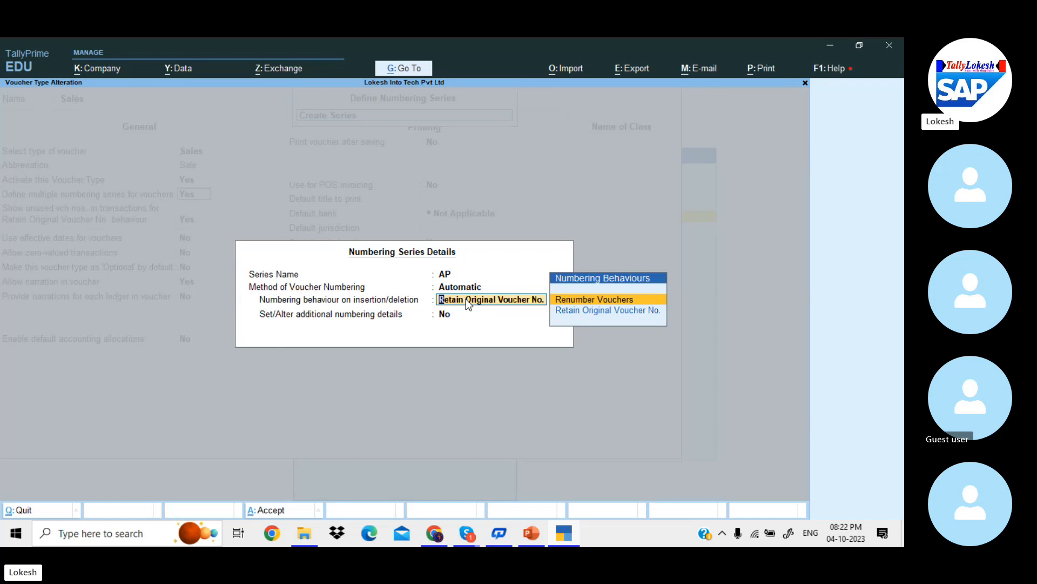
pyautogui.press('Down')
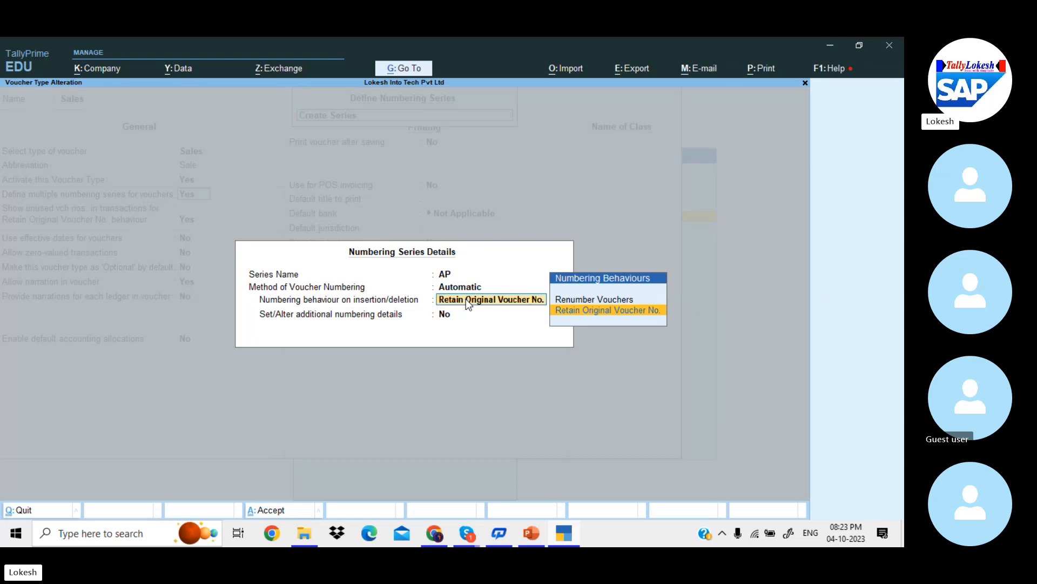
pyautogui.press('Return')
pyautogui.press('Return')
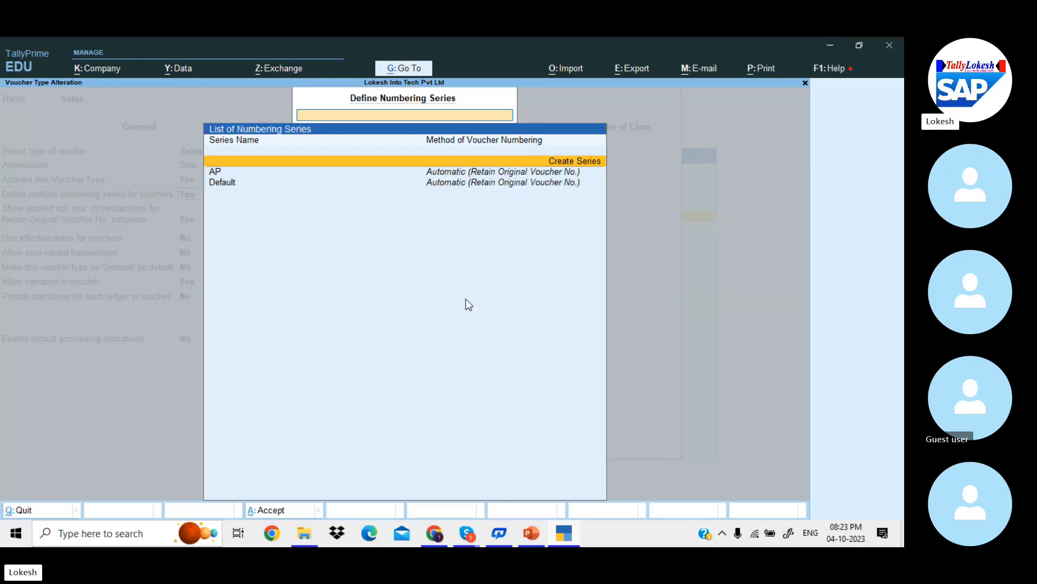
# - Create a numbering series named TL with Automatic numbering, Retain Original Voucher No. and no additional numbering details
pyautogui.press('Return')
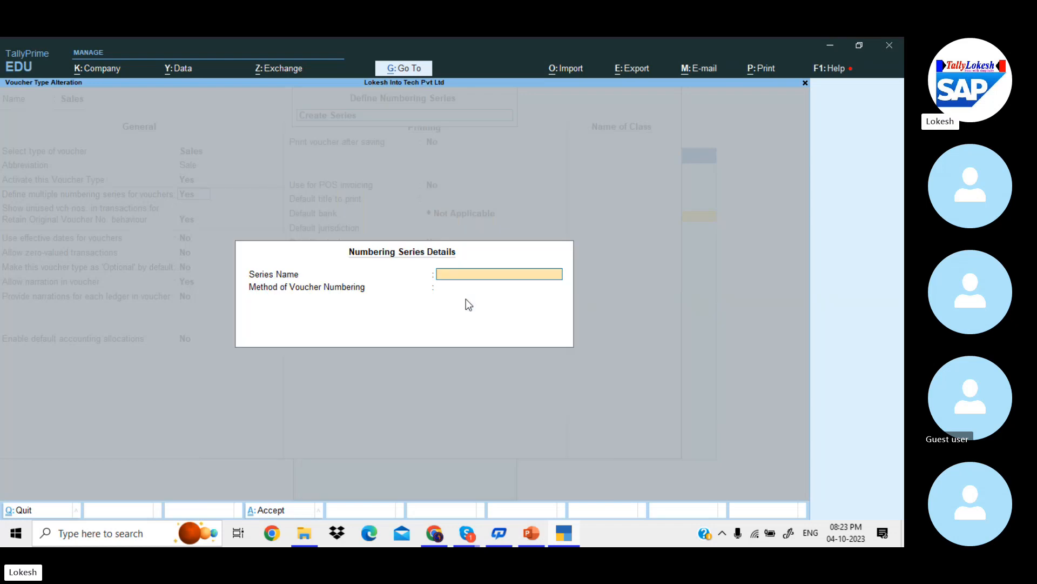
pyautogui.write('TL')
pyautogui.press('Return')
pyautogui.press('Return')
pyautogui.press('Return')
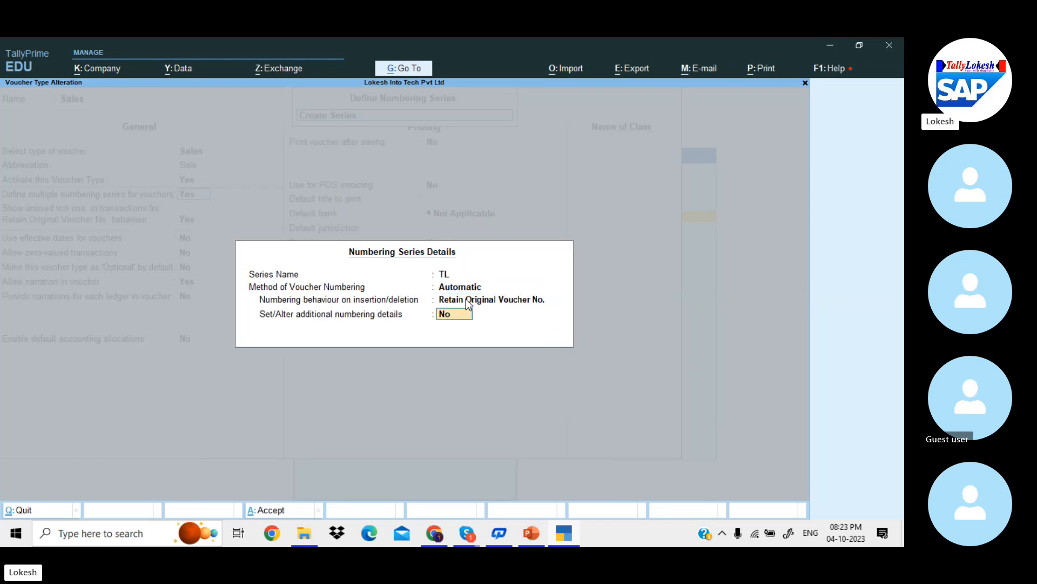
pyautogui.press('Return')
# - Create a numbering series named KA with Automatic numbering and Retain Original Voucher No., and accept the list of numbering series
pyautogui.press('Return')
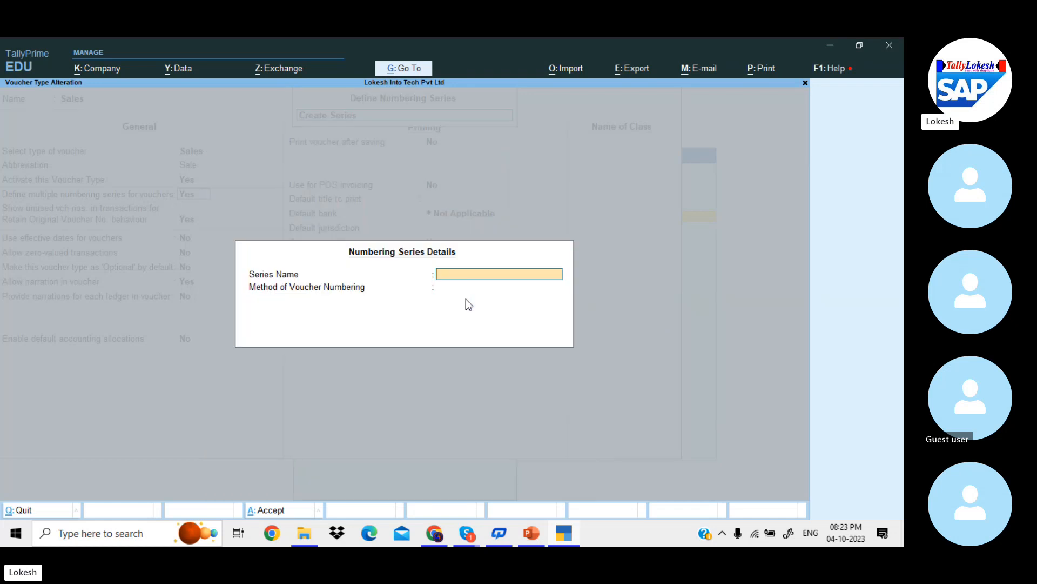
pyautogui.write('KA')
pyautogui.press('Return')
pyautogui.press('Return')
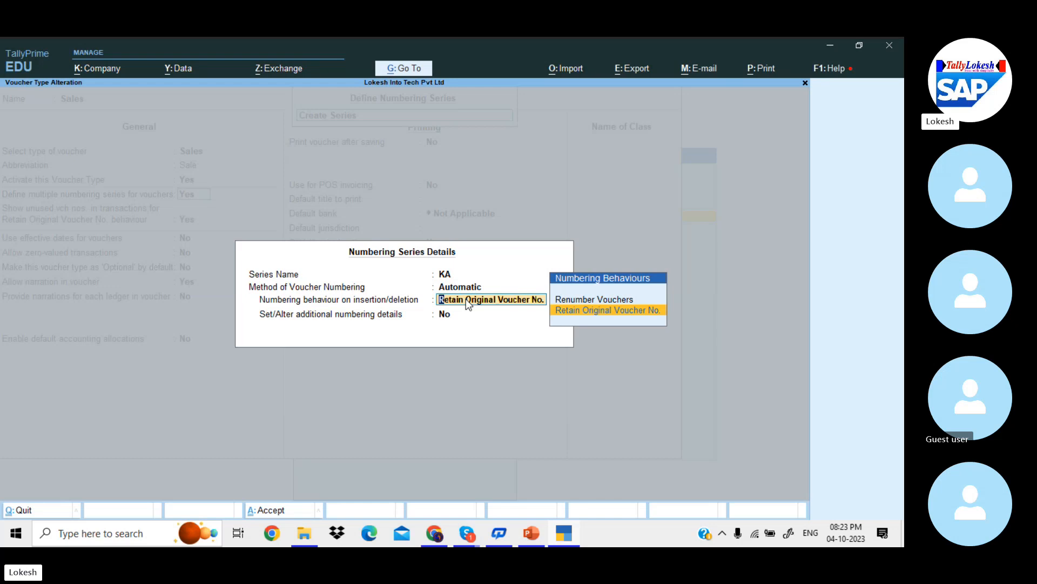
pyautogui.press('Return')
pyautogui.press('Return')
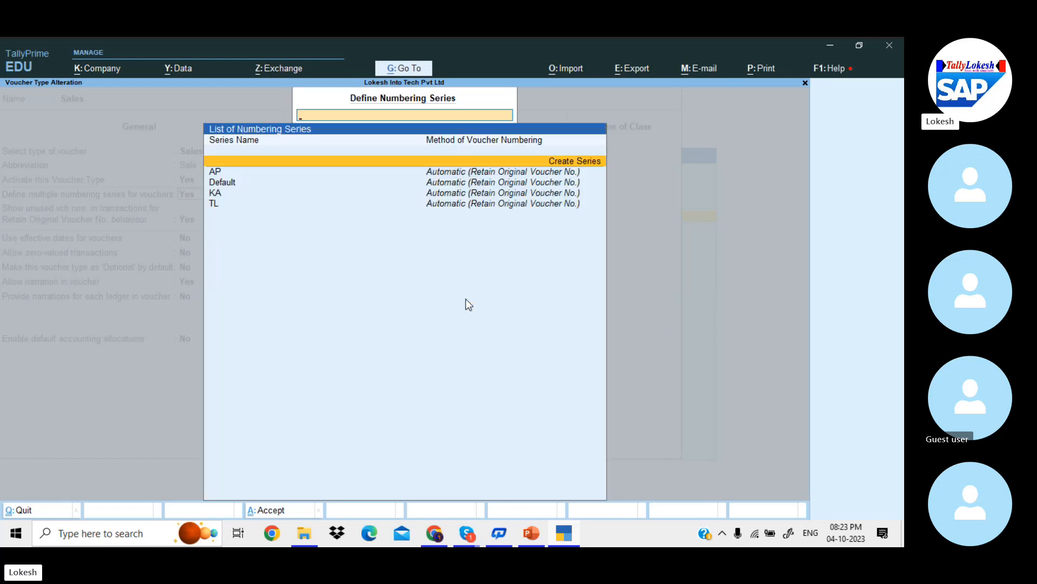
pyautogui.hotkey('ctrl', 'a')
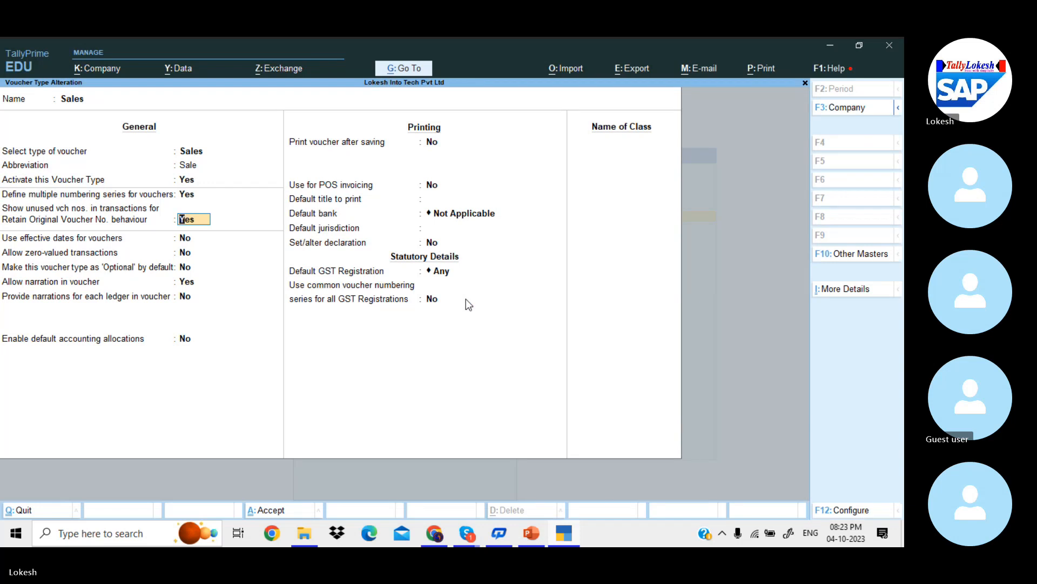
# - Reopen the AP series for the Sales voucher type, set Set/Alter additional numbering details to Yes and accept starting number 1
pyautogui.press('Up')
pyautogui.press('Return')
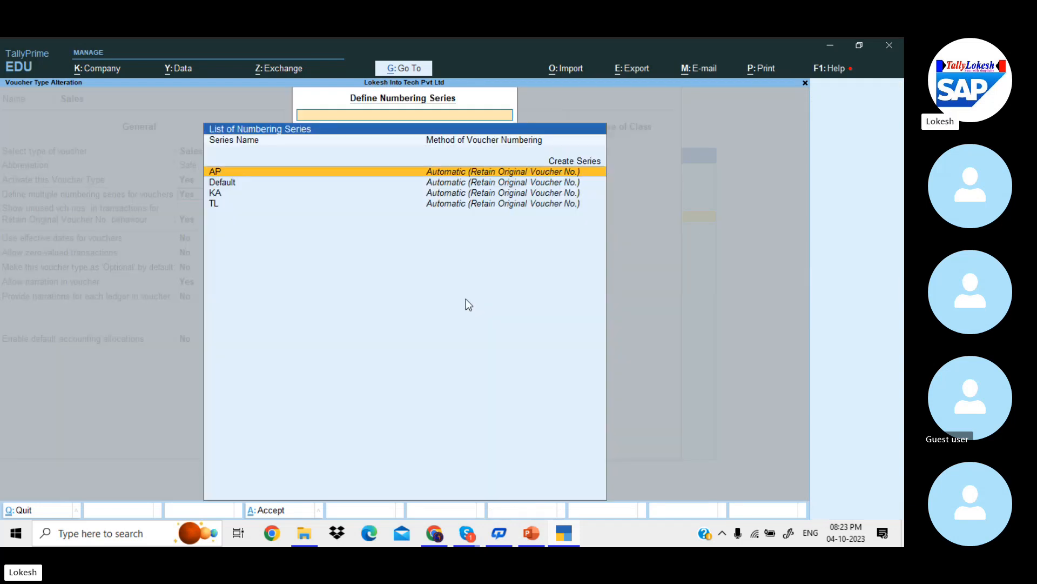
pyautogui.press('Return')
pyautogui.press('Return')
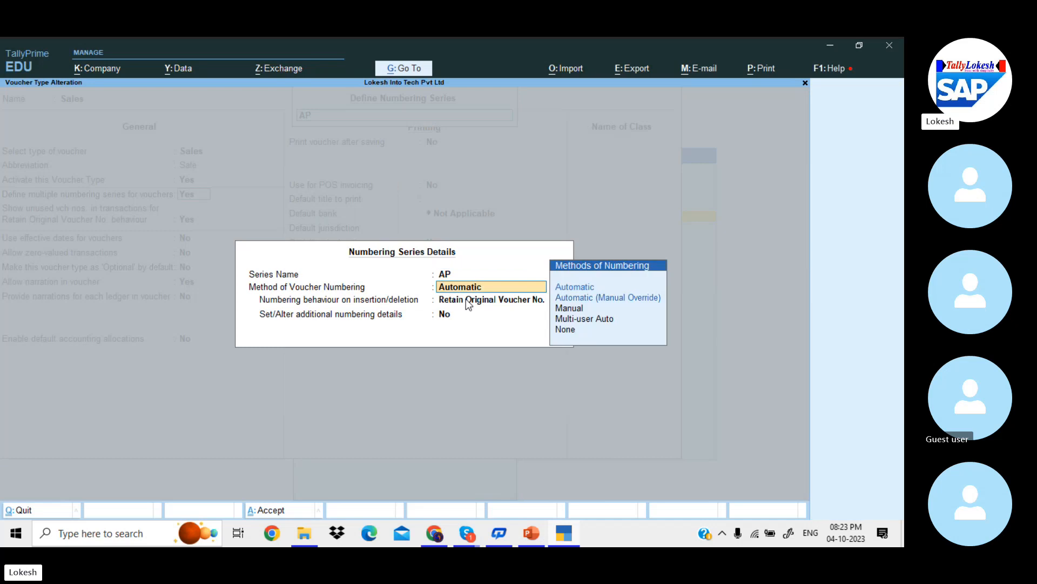
pyautogui.press('Return')
pyautogui.press('Return')
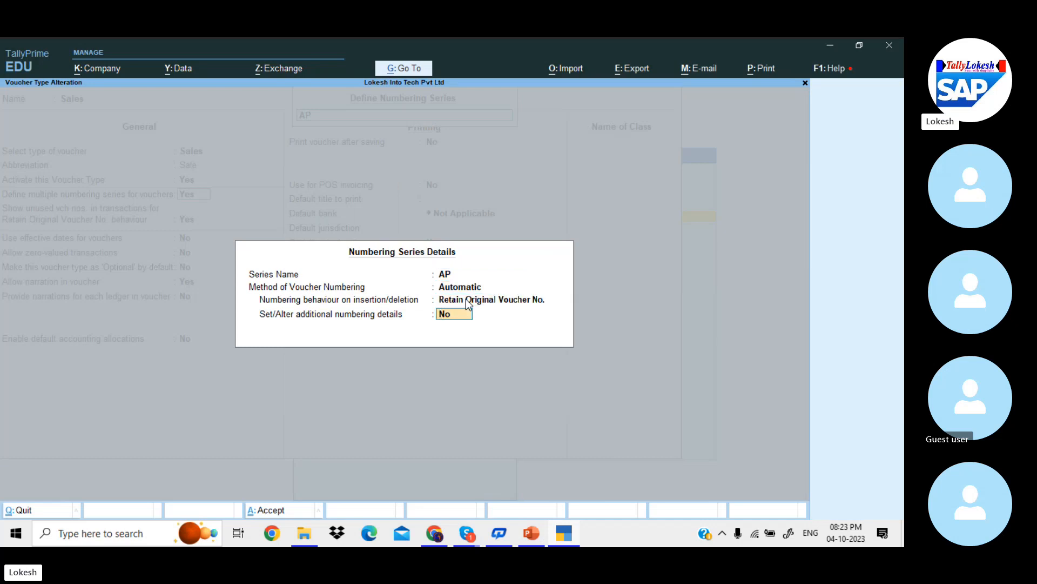
pyautogui.press('y')
pyautogui.press('Return')
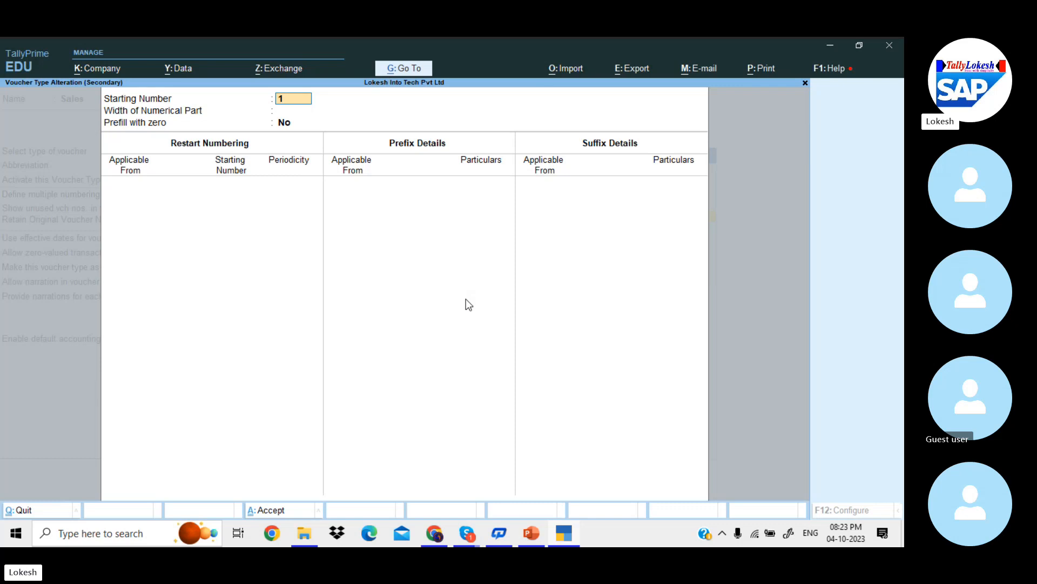
pyautogui.press('Return')
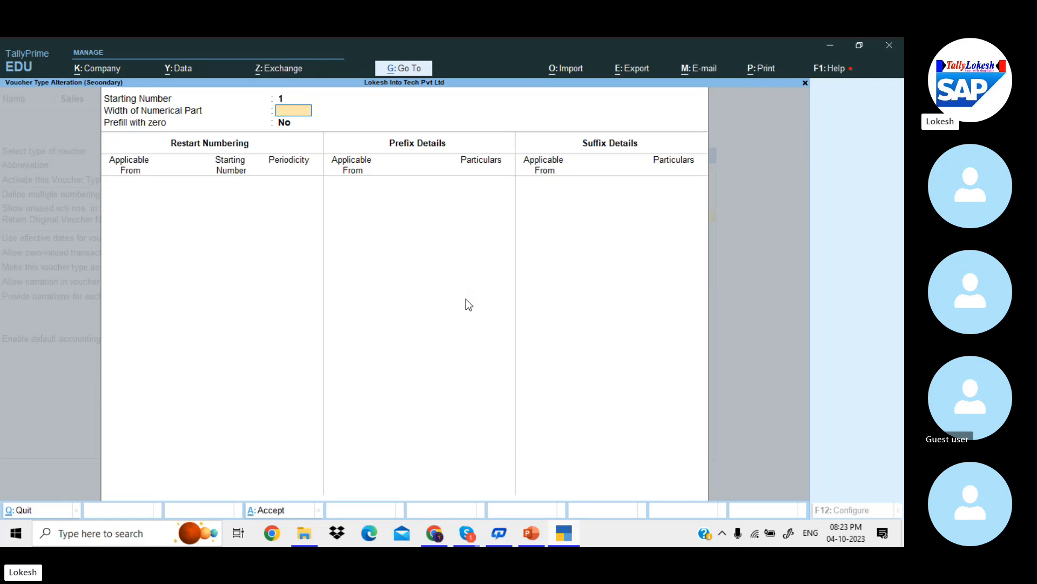
# - Set the width of the numerical part to 3 and turn on prefilling with zero for the numbering series
pyautogui.write('3')
pyautogui.press('Return')
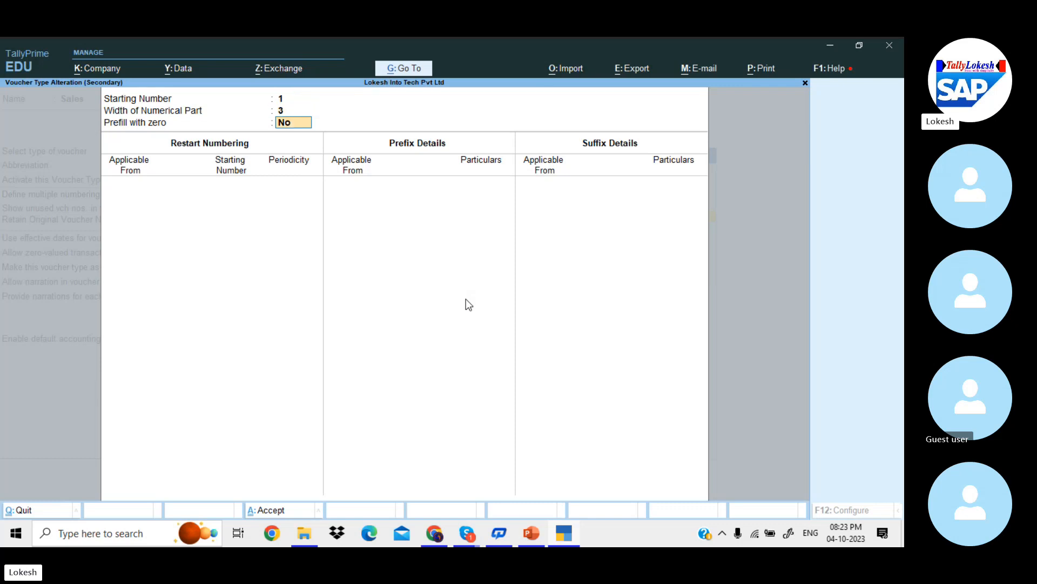
pyautogui.write('y')
pyautogui.press('Return')
# - Set the series to restart numbering from 1-Apr-23 with starting number 1 and Yearly periodicity
pyautogui.write('1-4')
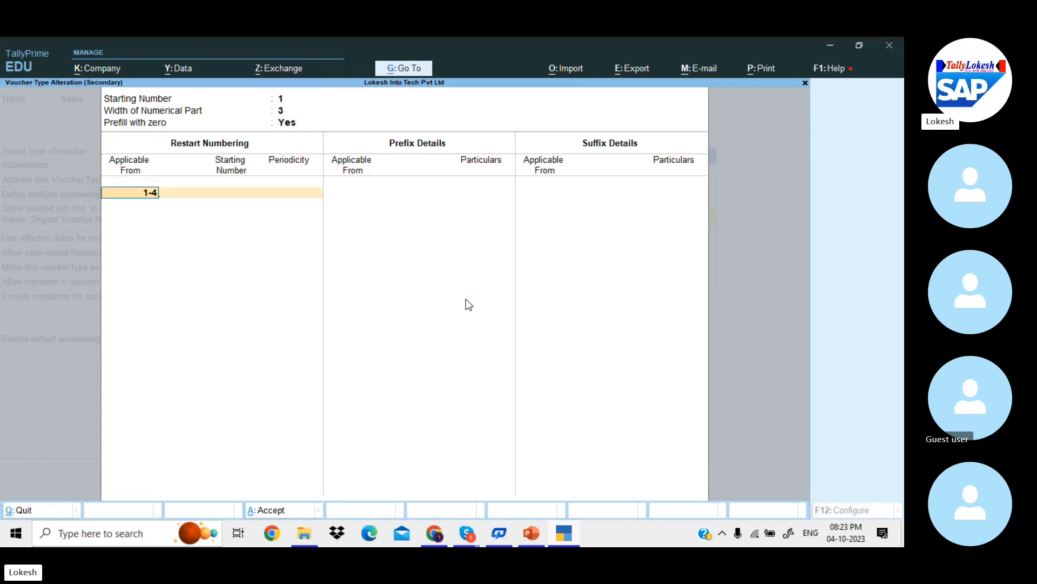
pyautogui.press('Return')
pyautogui.press('Return')
pyautogui.press('Return')
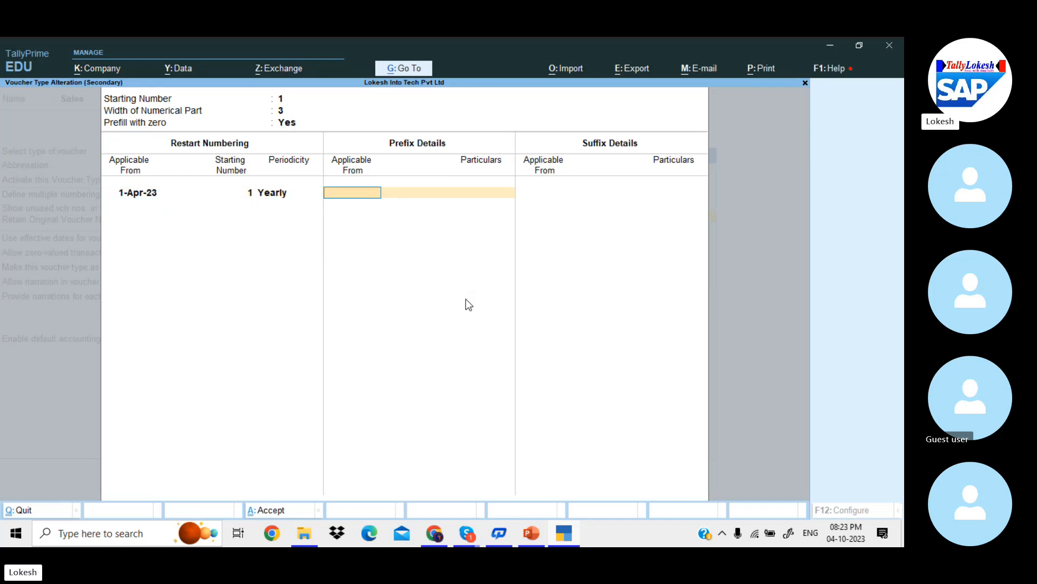
# - Add the prefix LIT\ to the series, applicable from 1-Apr-23
pyautogui.write('1-4')
pyautogui.press('Return')
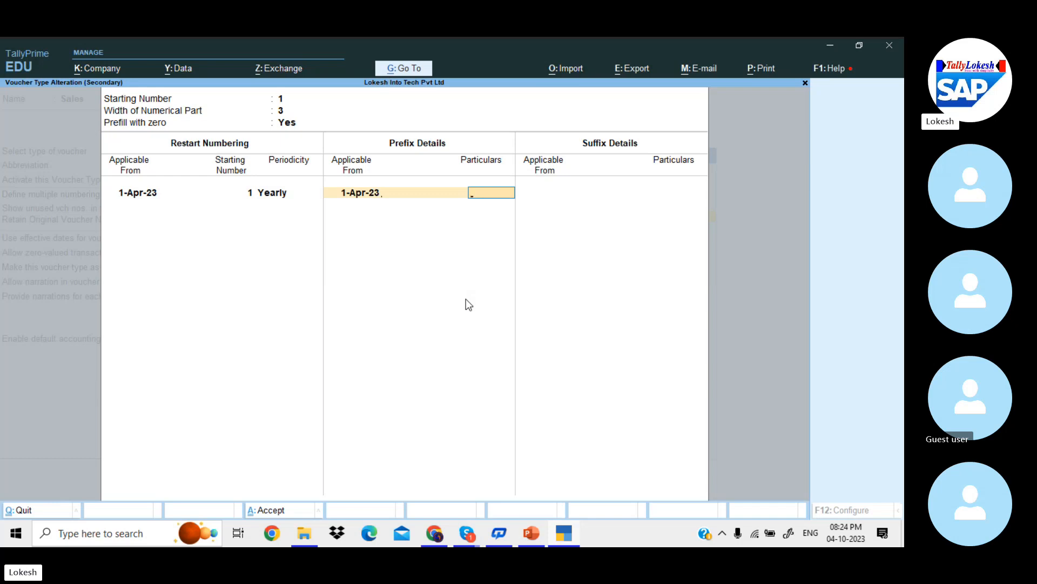
pyautogui.write('LIT')
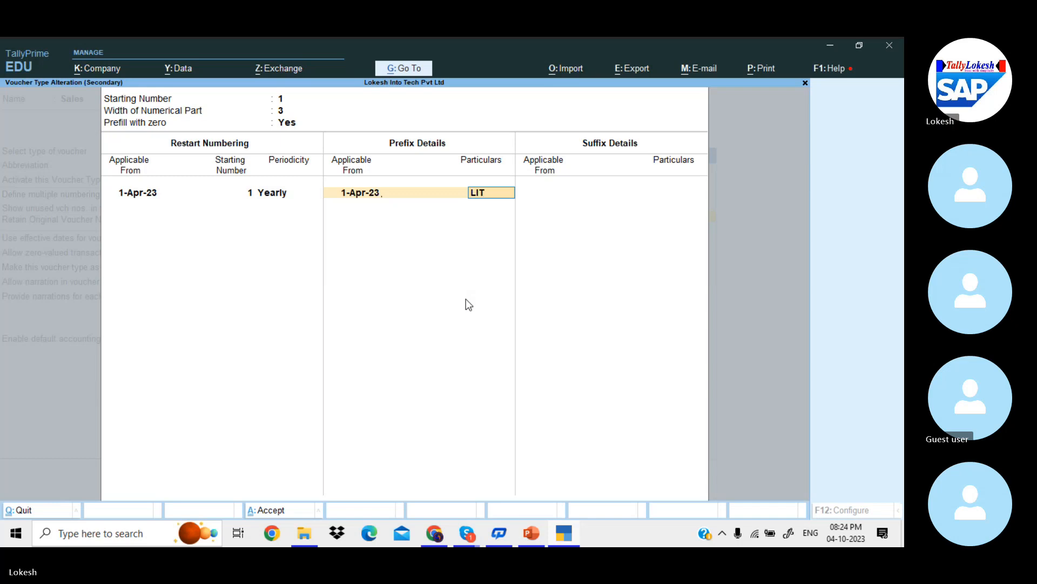
pyautogui.write('\\')
pyautogui.press('Return')
pyautogui.press('Return')
# - Add the suffix \23-24 applicable from 1-Apr-23 and accept the series' additional numbering details
pyautogui.write('1')
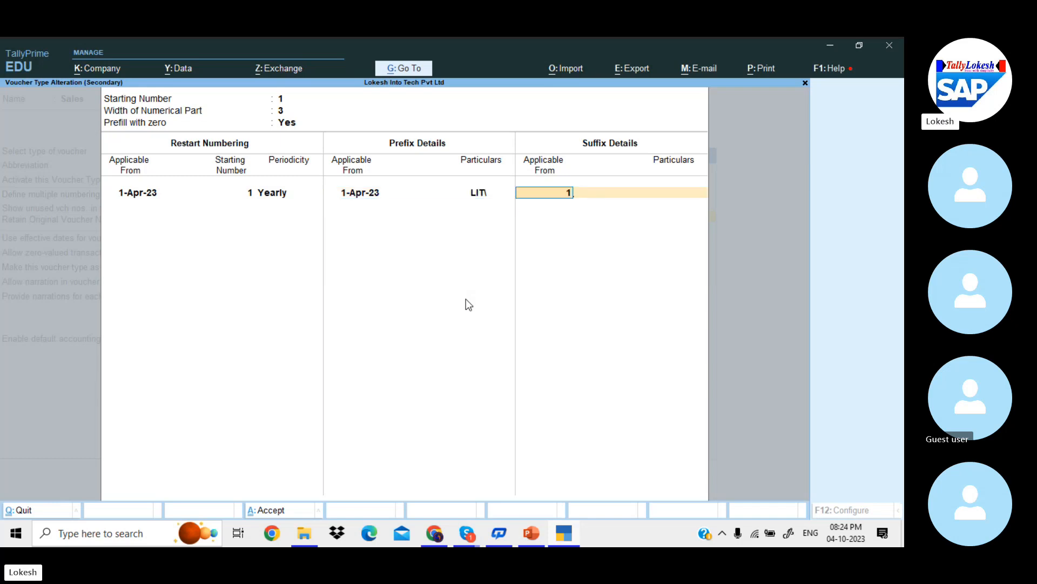
pyautogui.write('-1')
pyautogui.press('Return')
pyautogui.press('BackSpace')
pyautogui.write('1-4')
pyautogui.press('Return')
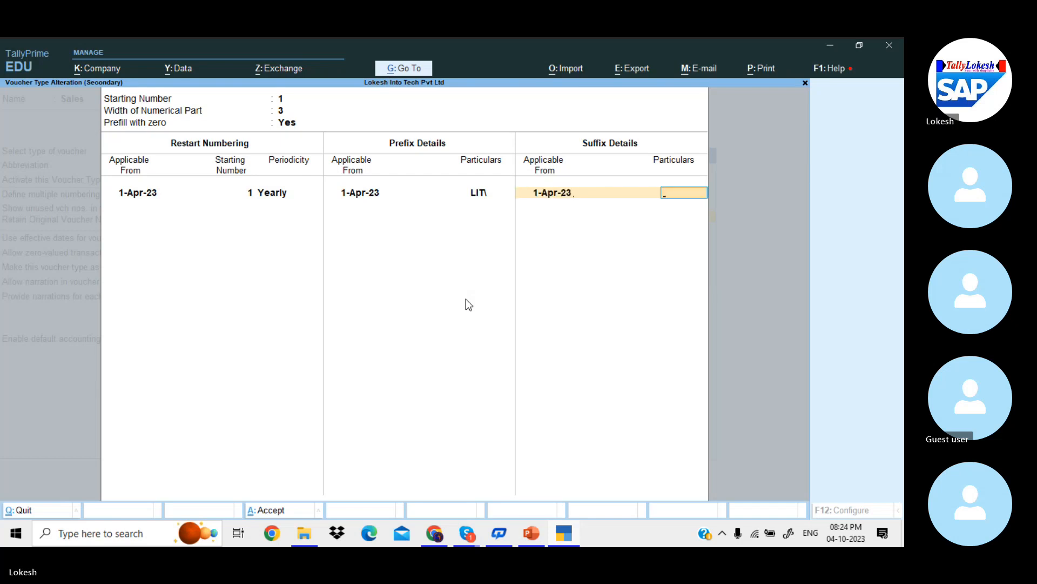
pyautogui.write('\\23-24')
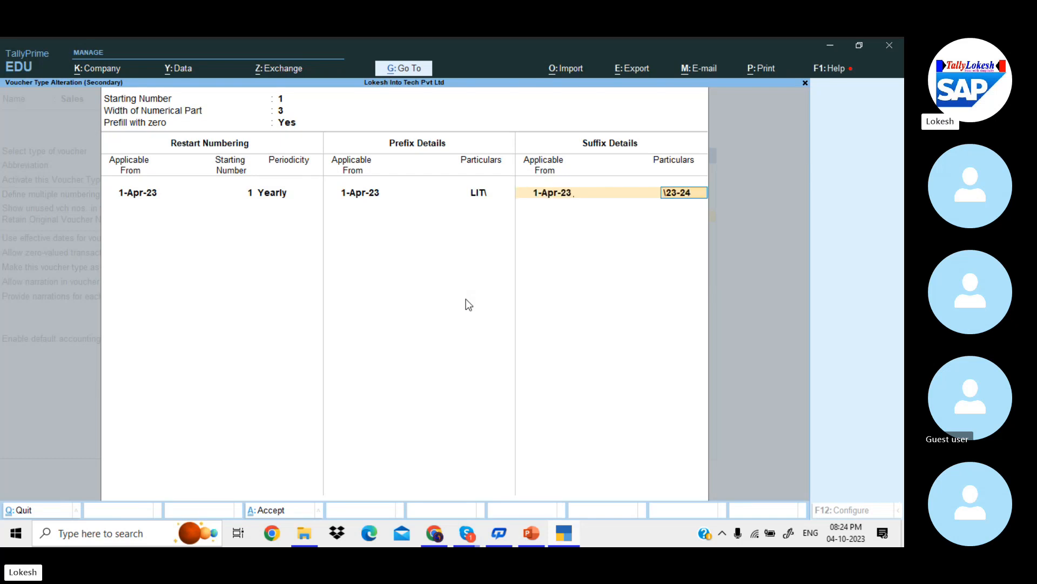
pyautogui.press('Return')
pyautogui.press('Return')
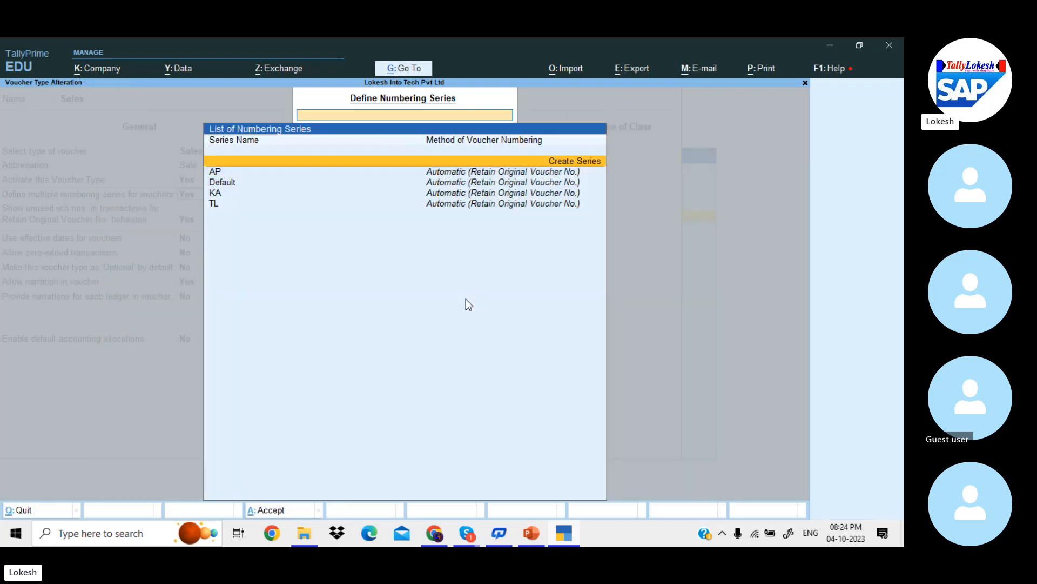
# - Open the additional numbering details of the KA series, keeping automatic numbering with Retain Original Voucher No
pyautogui.press('Down')
pyautogui.press('Down')
pyautogui.press('Down')
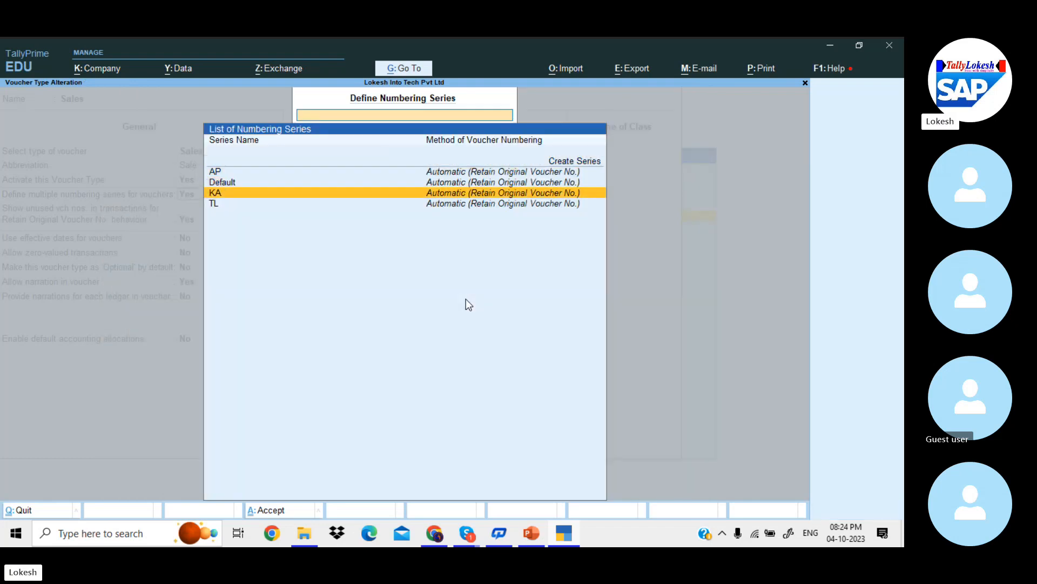
pyautogui.press('Return')
pyautogui.press('Return')
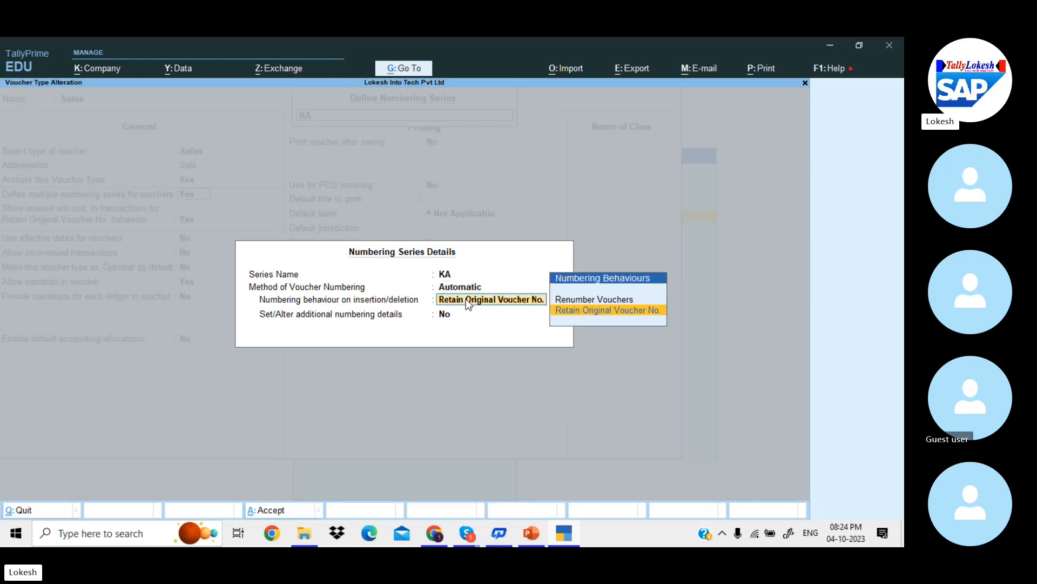
pyautogui.press('Return')
pyautogui.press('y')
pyautogui.press('Return')
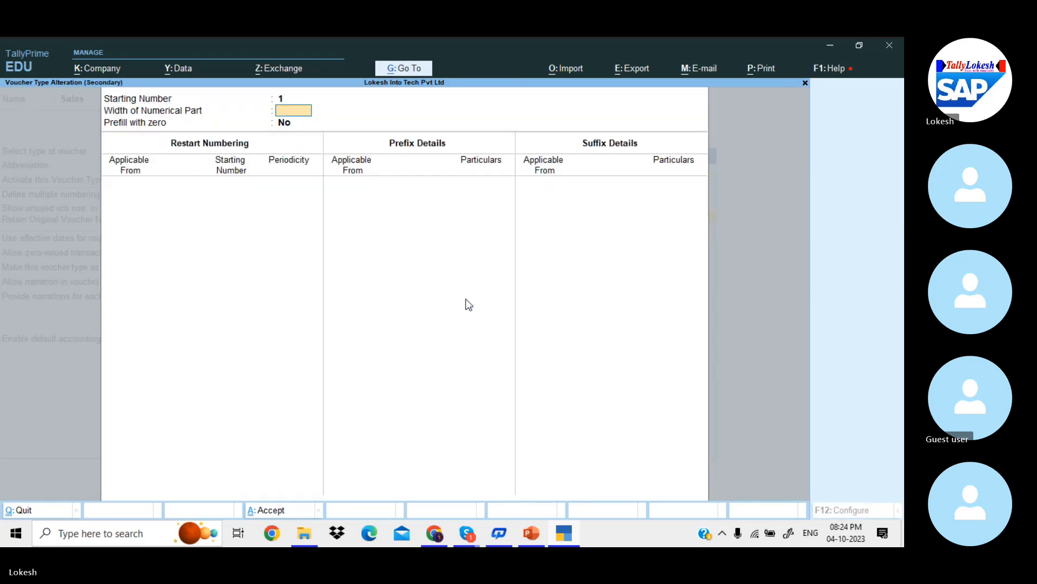
# - Set the KA series' numerical width to 3 and turn on prefilling with zero
pyautogui.write('3')
pyautogui.press('Return')
pyautogui.press('y')
pyautogui.press('Return')
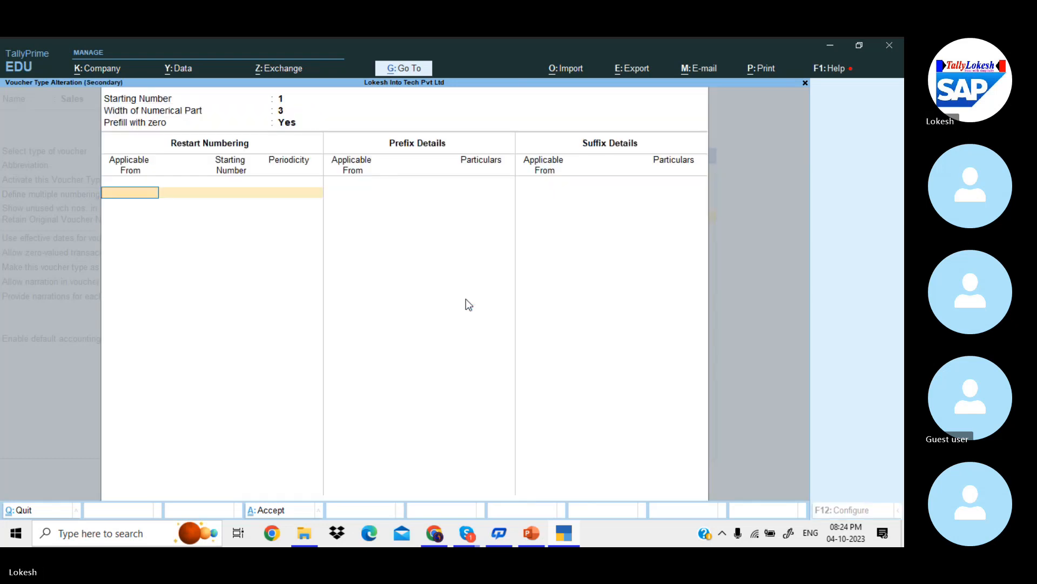
# - Set the KA series to restart numbering from 1-Apr-23 with starting number 1 and Yearly periodicity
pyautogui.press('Return')
pyautogui.press('Return')
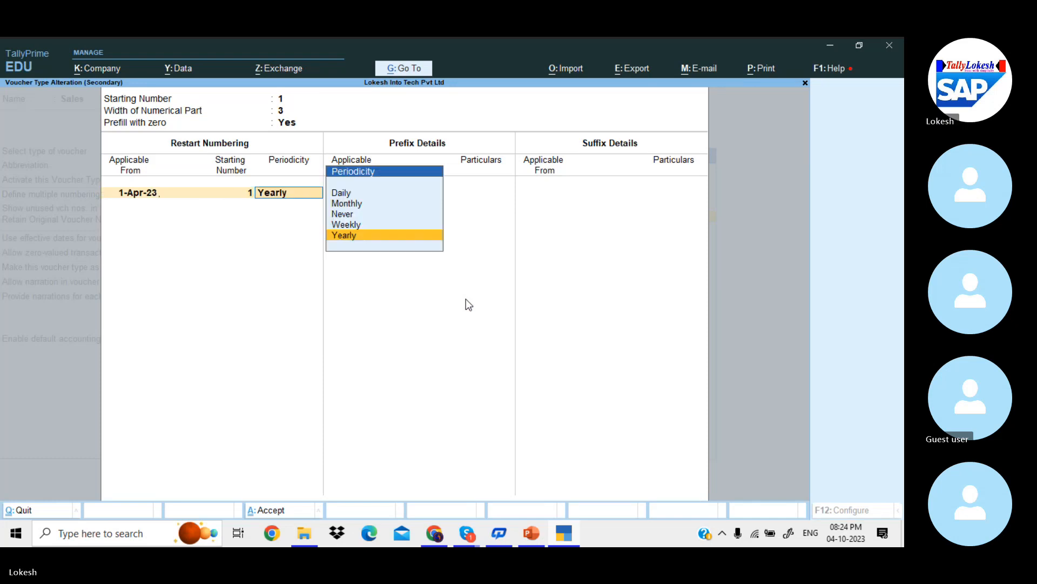
pyautogui.press('Return')
# - Add the prefix KA\ to the KA series, applicable from 1-Apr-23
pyautogui.write('1-')
pyautogui.press('Return')
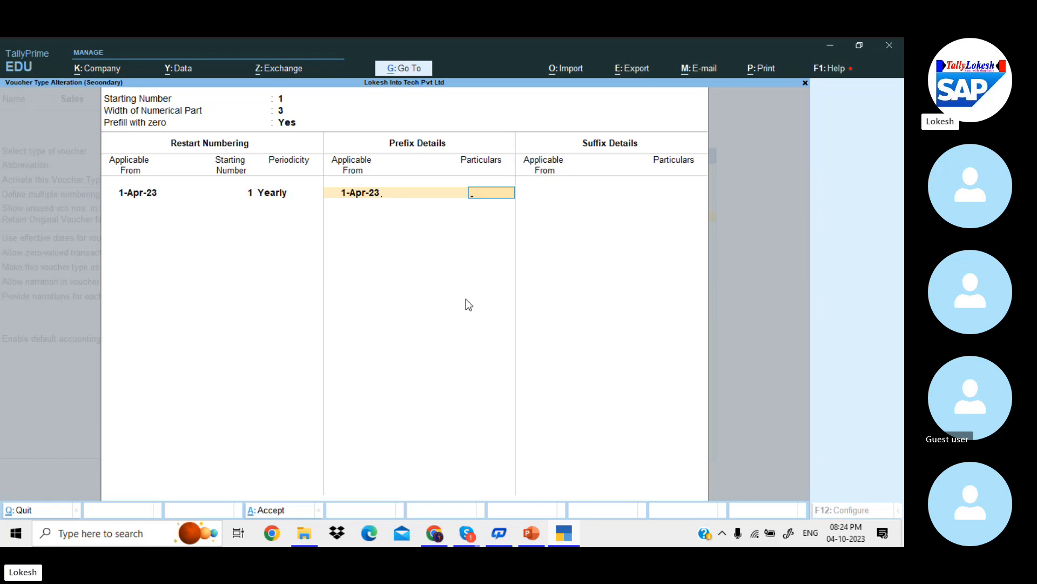
pyautogui.write('KA\\')
pyautogui.press('Return')
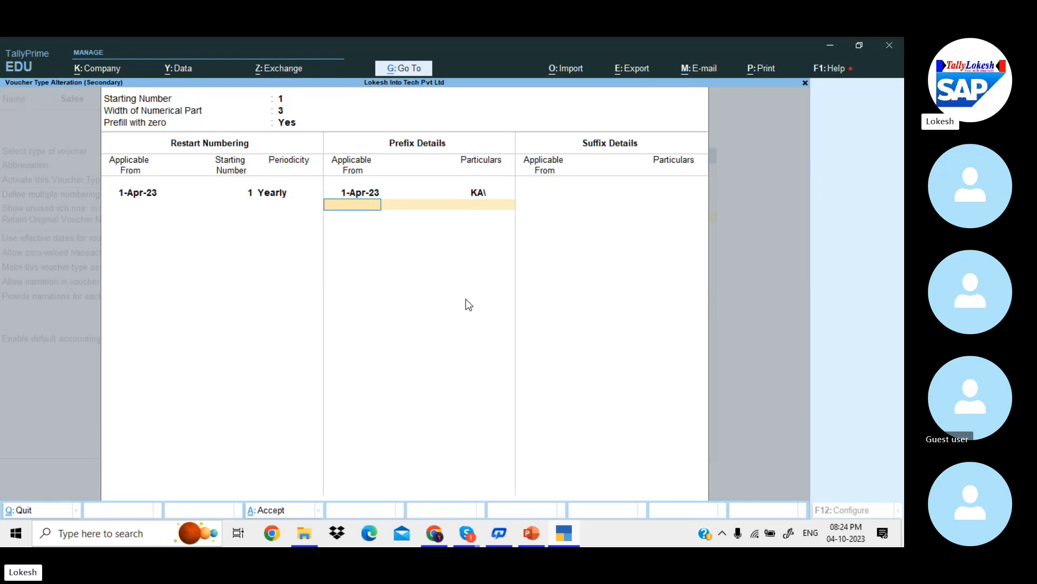
pyautogui.press('Return')
# - Add the suffix \23-24 to the KA series from 1-Apr-23 and accept its numbering details
pyautogui.write('1-4')
pyautogui.press('Return')
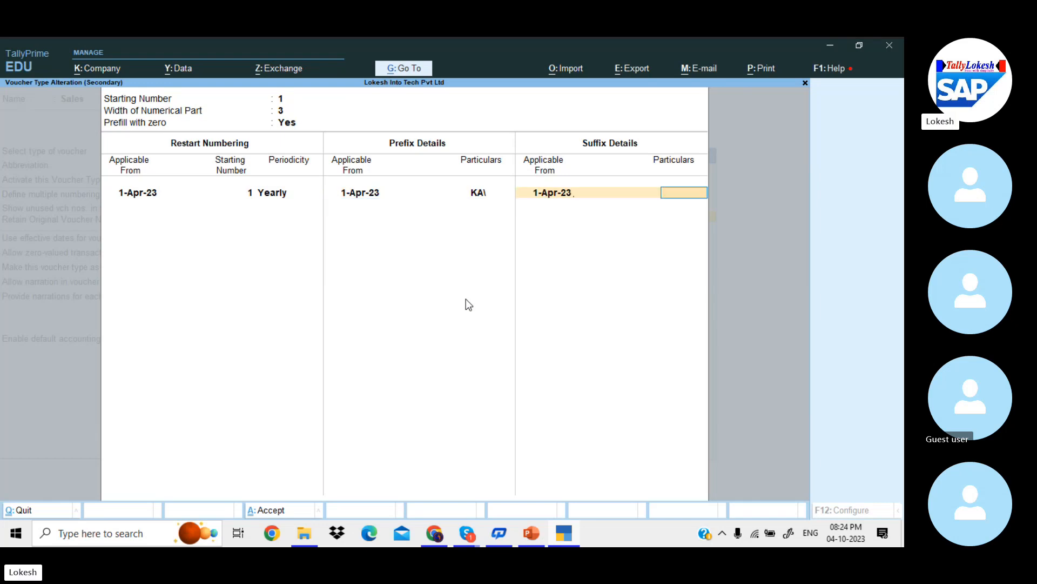
pyautogui.write('\\23-24')
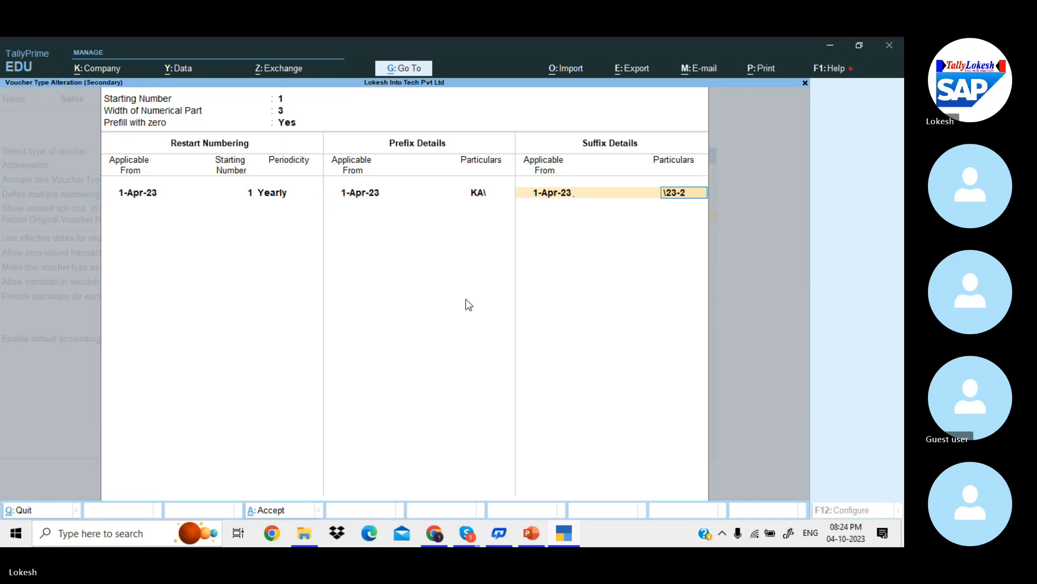
pyautogui.press('Return')
pyautogui.press('Return')
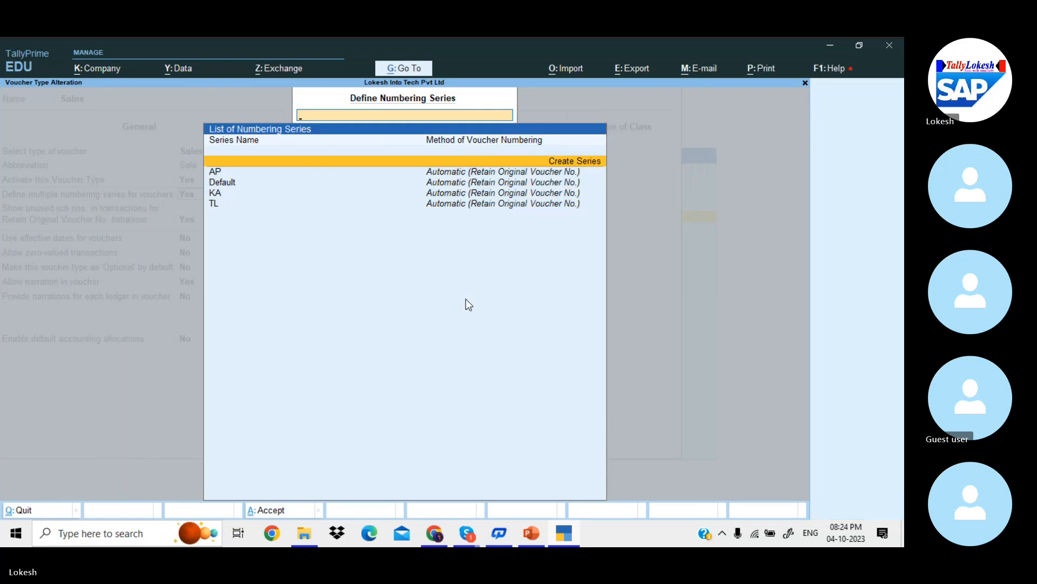
# - Open the additional numbering details of the TL series, keeping automatic numbering with Retain Original Voucher No
pyautogui.press('Down')
pyautogui.press('Down')
pyautogui.press('Down')
pyautogui.press('Down')
pyautogui.press('Return')
pyautogui.press('Return')
pyautogui.press('Return')
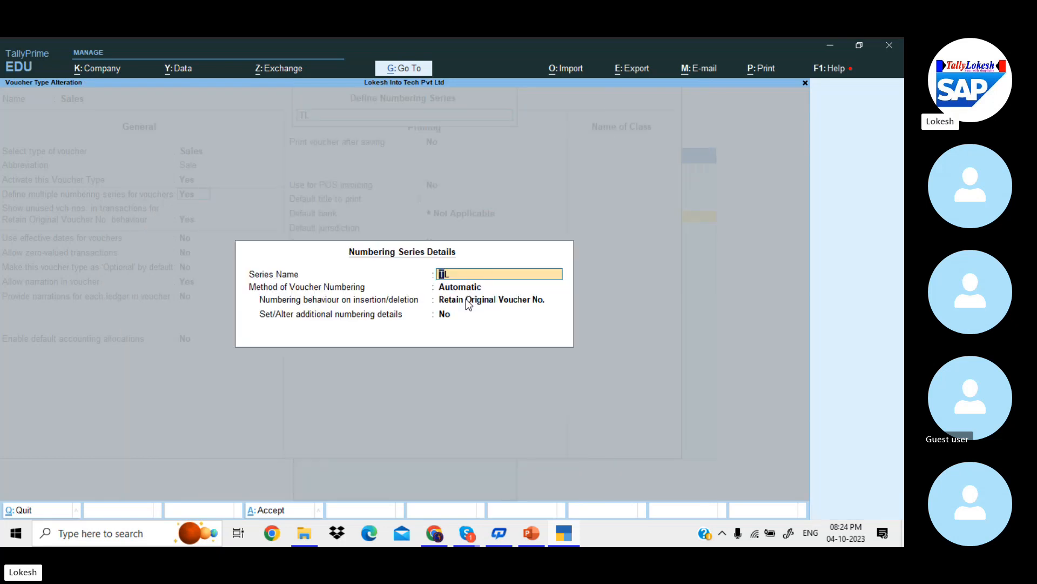
pyautogui.press('y')
pyautogui.press('Return')
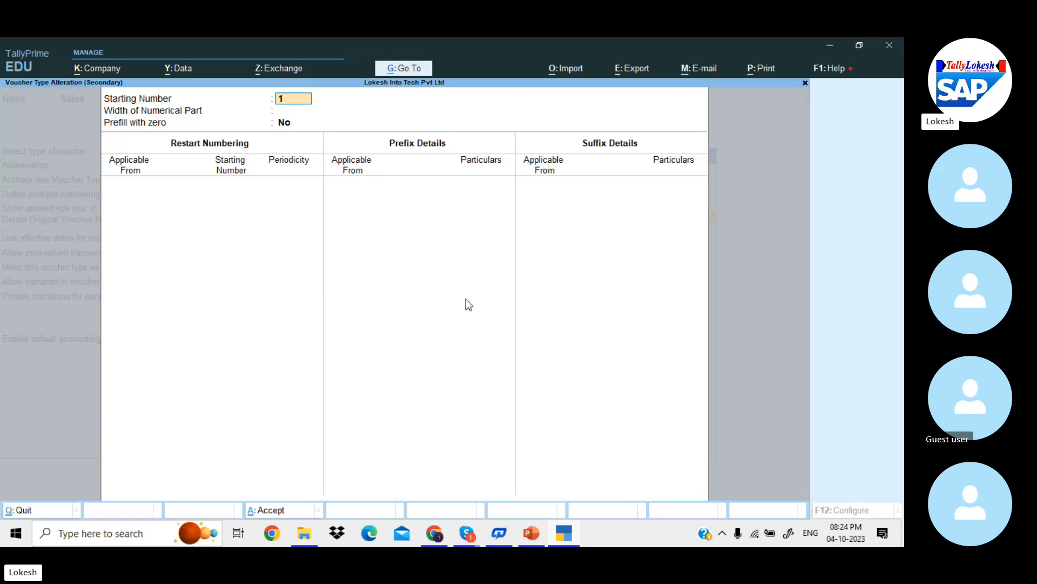
# - Set the TL series' numerical width to 3 and turn on prefilling with zero, keeping starting number 1
pyautogui.press('Return')
pyautogui.write('3')
pyautogui.press('Return')
pyautogui.press('y')
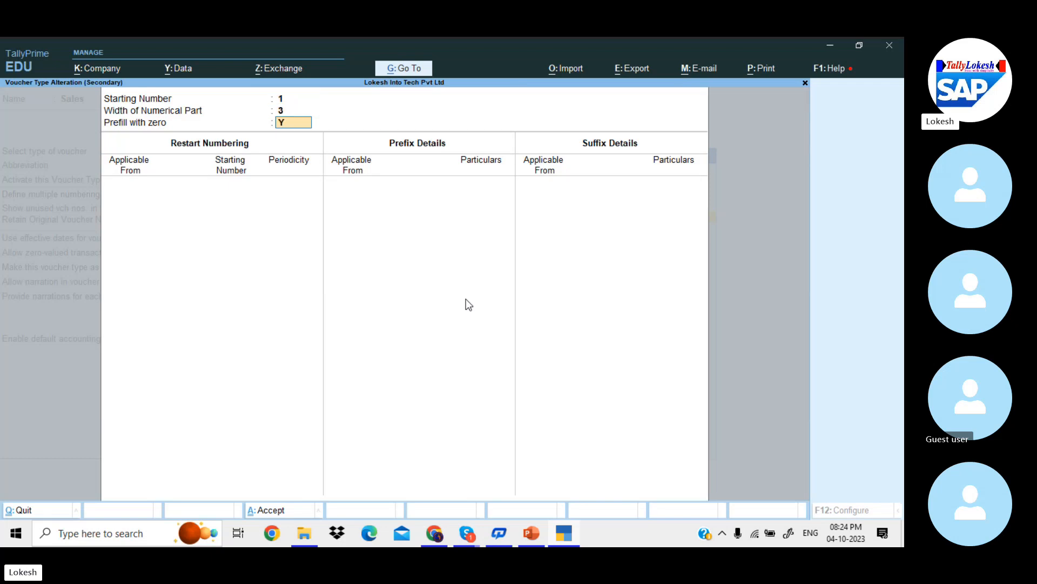
pyautogui.press('Return')
# - Set the TL series to restart numbering from 1-Apr-23 with starting number 1 and Yearly periodicity
pyautogui.write('1-4')
pyautogui.press('Return')
pyautogui.press('Return')
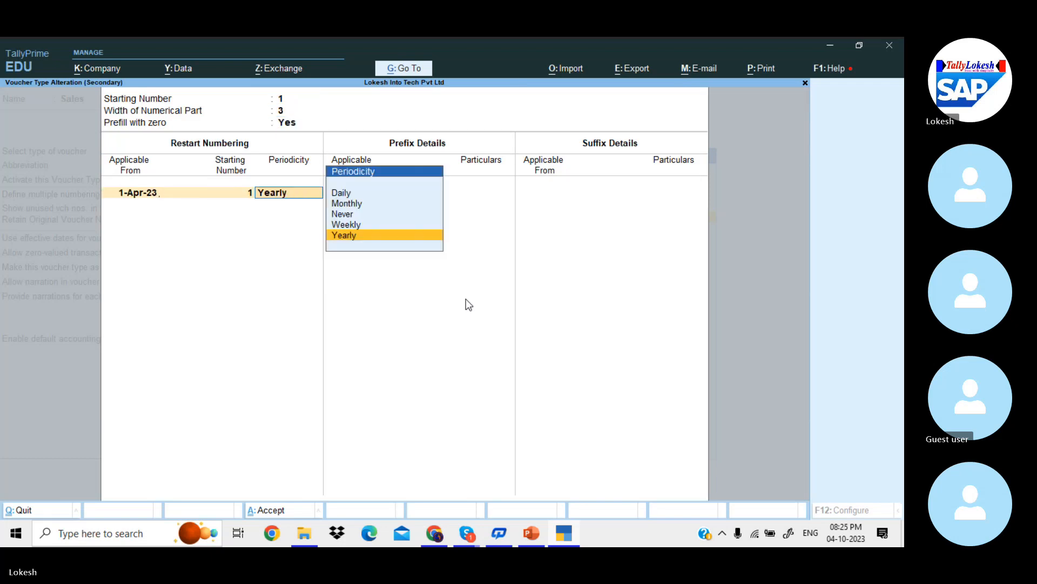
pyautogui.press('Return')
# - Add the prefix TL\ to the TL series, applicable from 1-Apr-23
pyautogui.write('1-4')
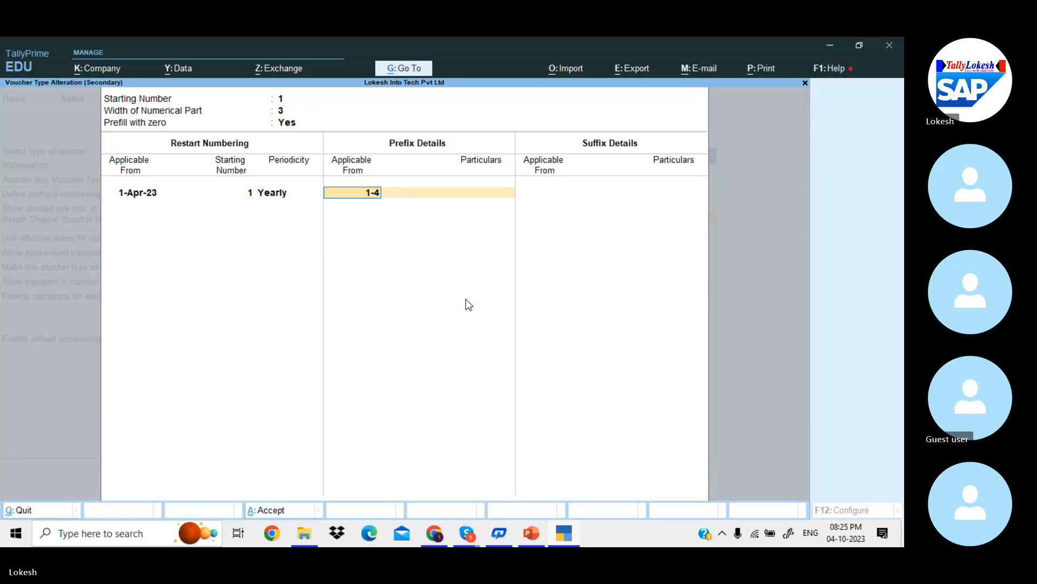
pyautogui.press('Return')
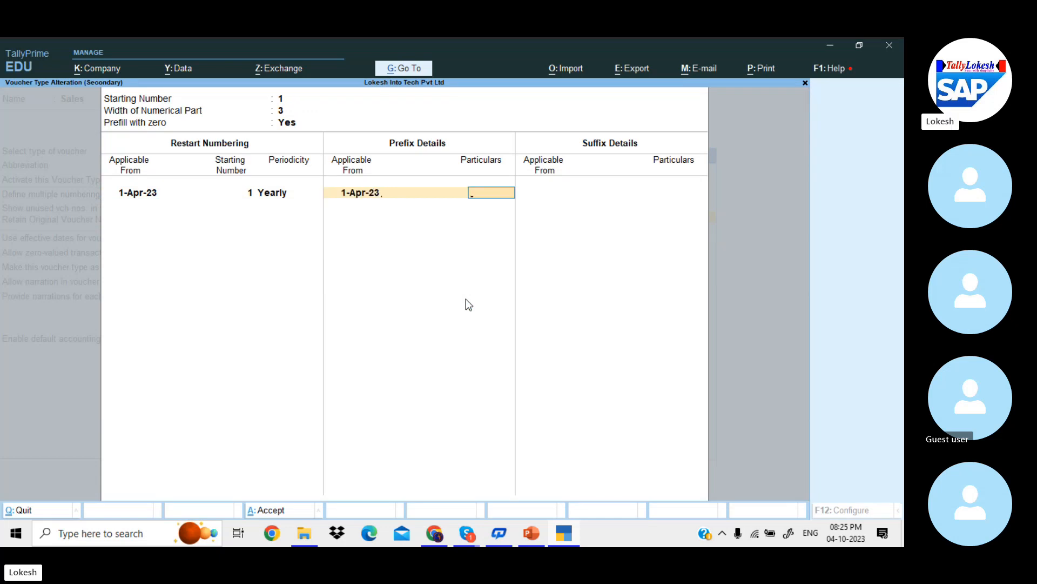
pyautogui.write('TL\\')
pyautogui.press('Return')
pyautogui.press('Return')
# - Add the suffix \23-24 to the TL series from 1-Apr-23 and finish defining the numbering series
pyautogui.write('1-4')
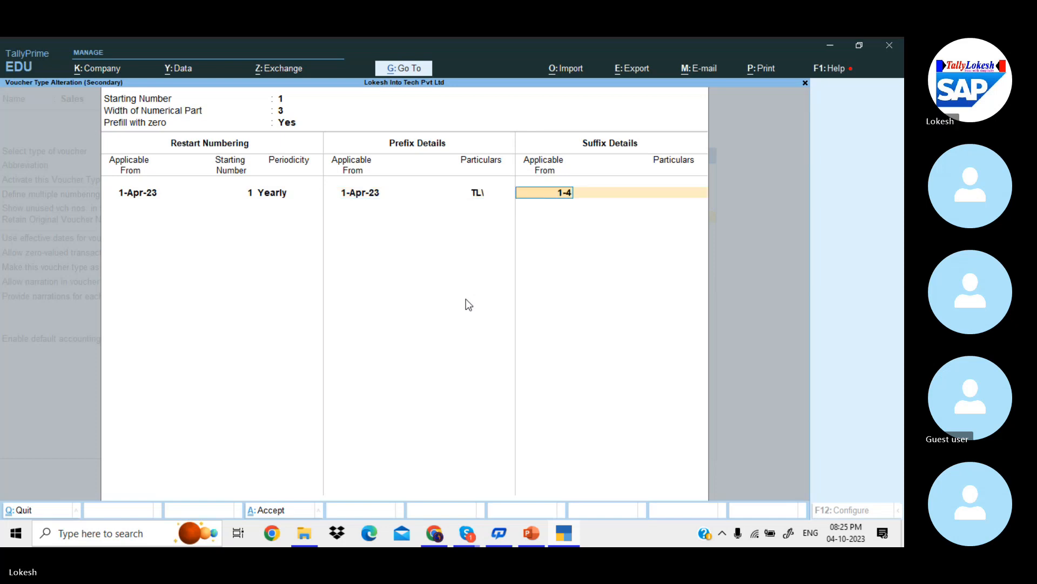
pyautogui.press('Return')
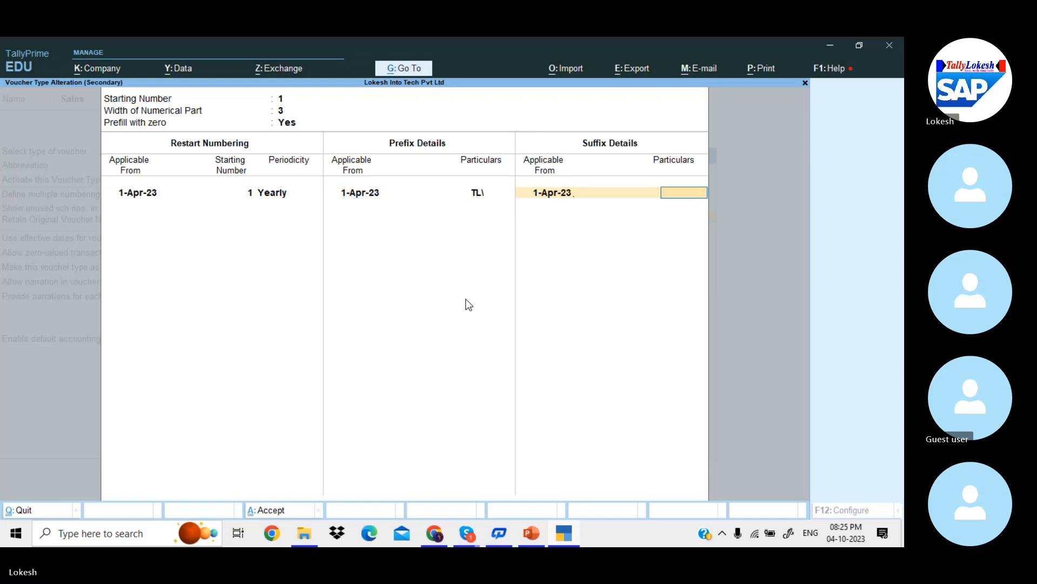
pyautogui.write('\\23-24')
pyautogui.press('Return')
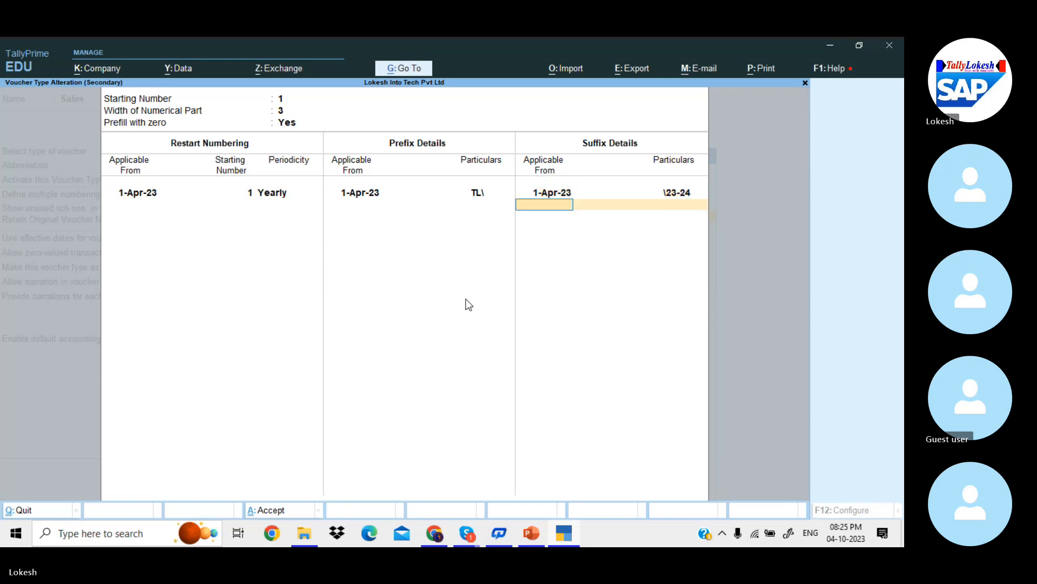
pyautogui.press('Return')
pyautogui.press('Return')
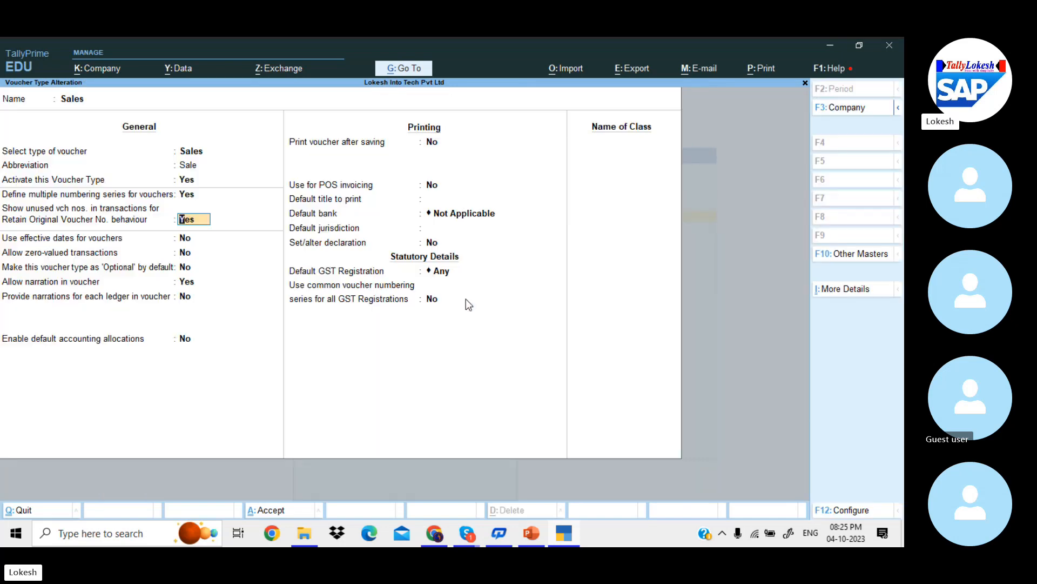
# - Go through the remaining Sales voucher type settings without changes, up to Default GST Registration
pyautogui.press('Return')
pyautogui.press('Return')
pyautogui.press('Return')
pyautogui.press('Return')
pyautogui.press('Return')
pyautogui.press('Return')
pyautogui.press('Return')
pyautogui.press('Return')
pyautogui.press('Return')
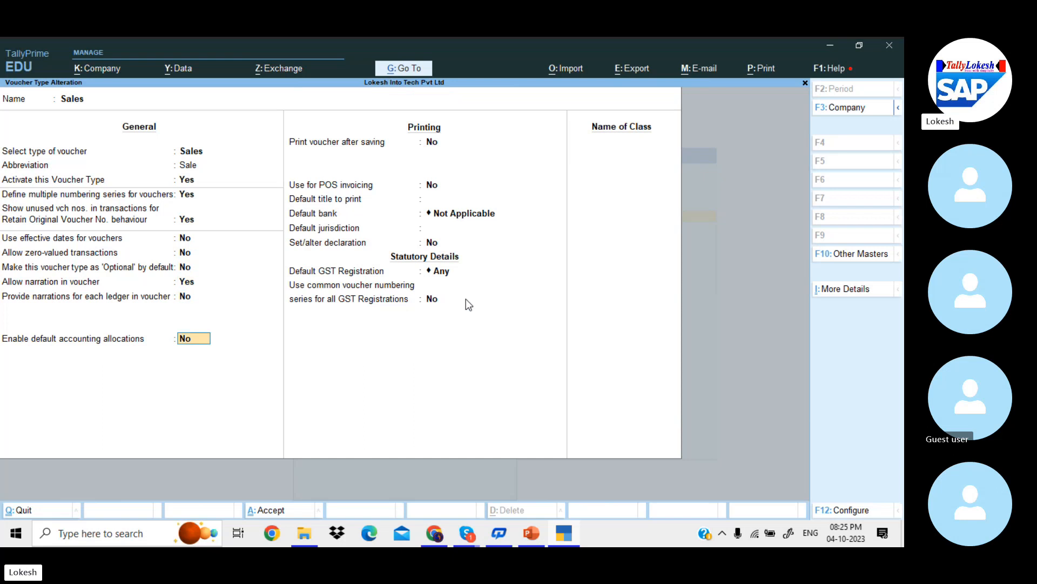
pyautogui.press('Return')
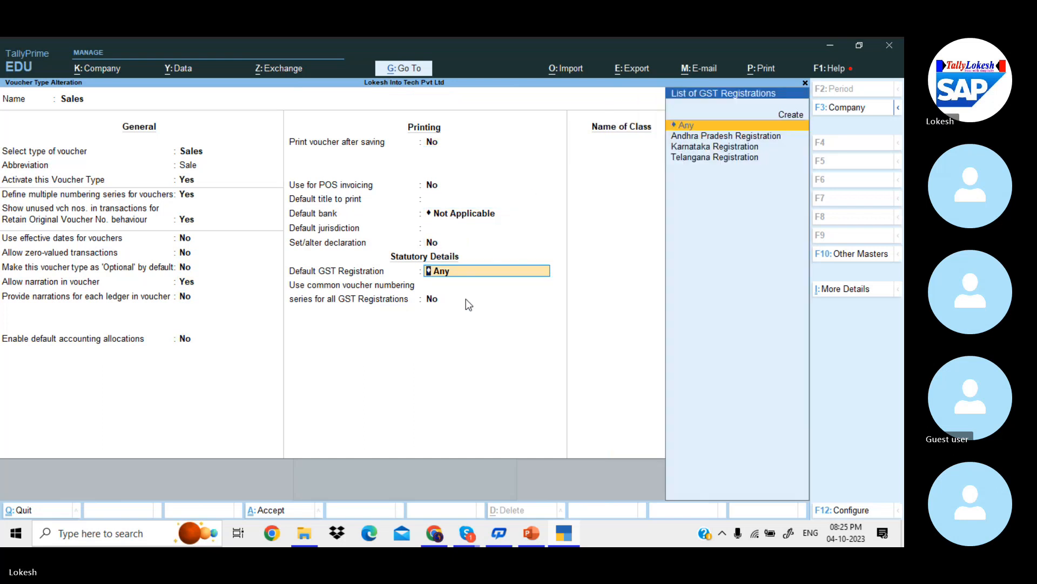
# - Review the Default GST Registration and common voucher numbering options, and switch to the PowerPoint presentation
pyautogui.press('Return')
pyautogui.press('BackSpace')
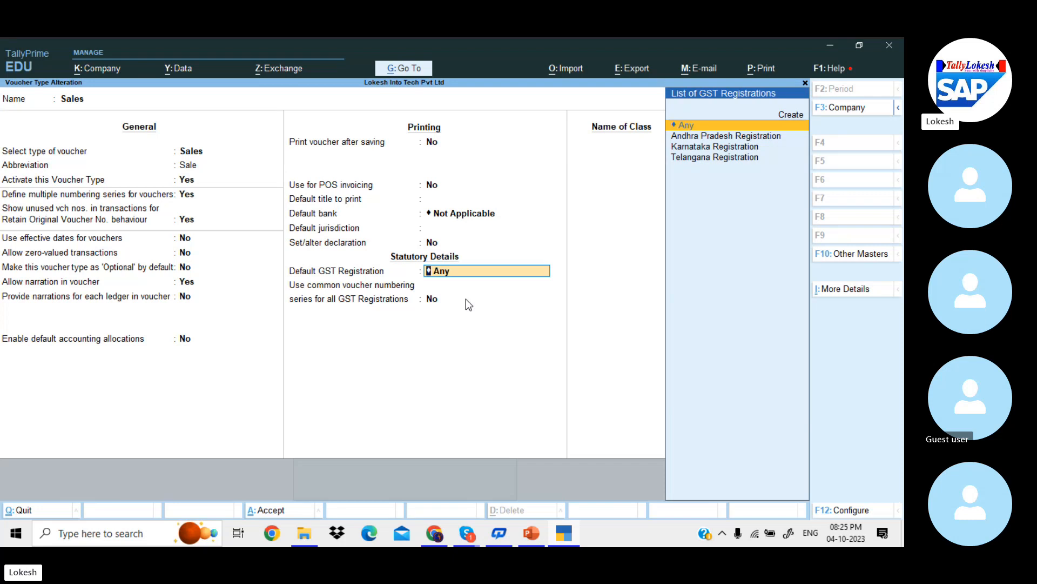
pyautogui.press('Return')
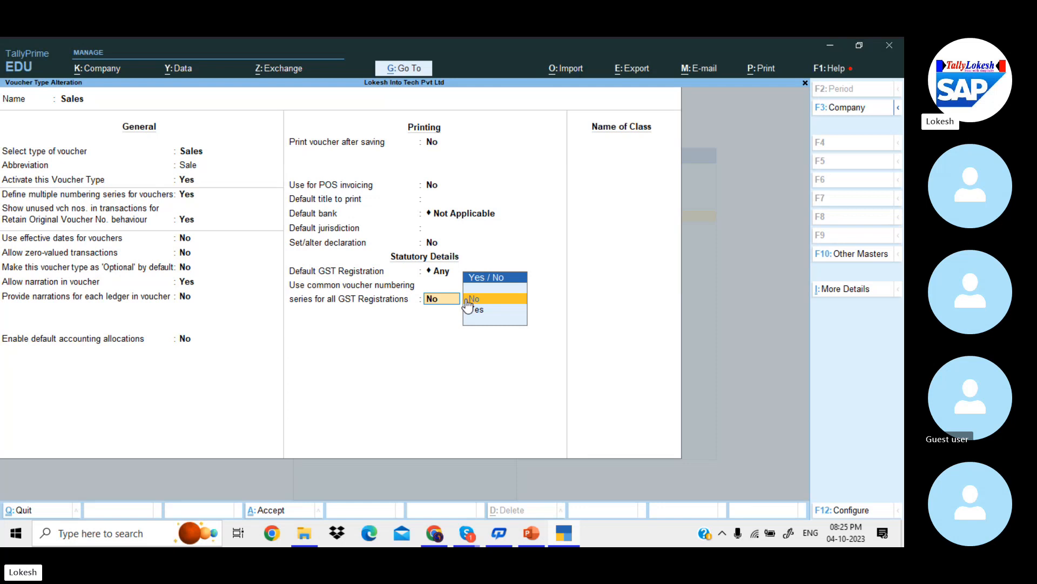
pyautogui.press('BackSpace')
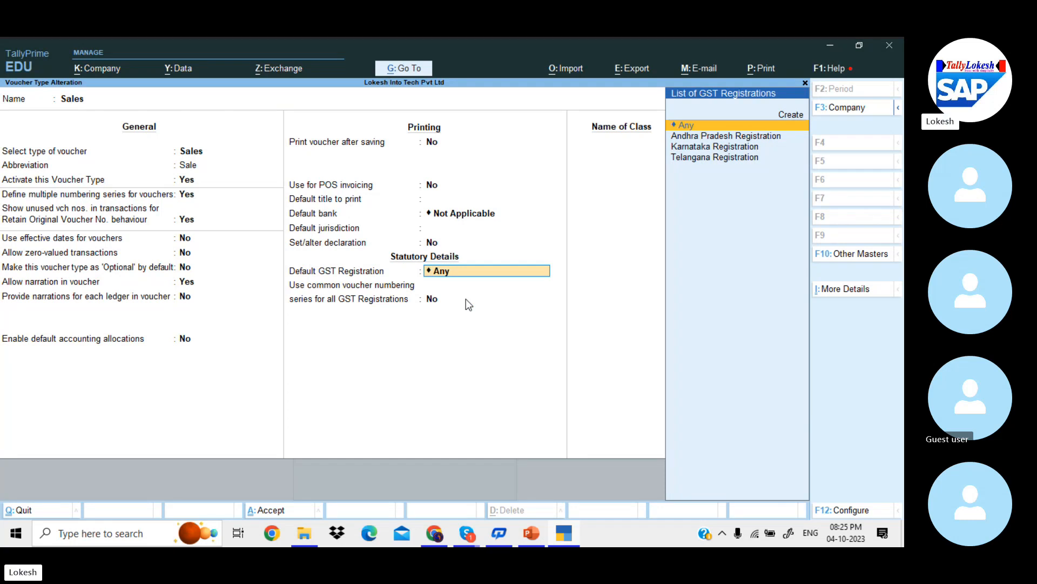
pyautogui.hotkey('alt', 'Tab')
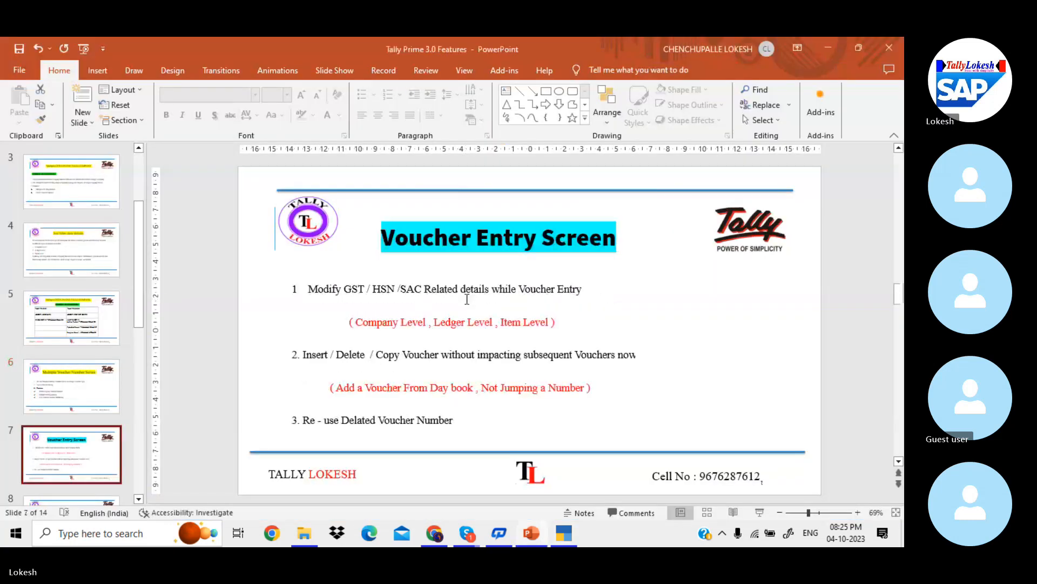
# - Return from the presentation to TallyPrime and set the Sales voucher type's Default GST Registration to Andhra Pradesh Registration
pyautogui.scroll(-1, 468, 299)
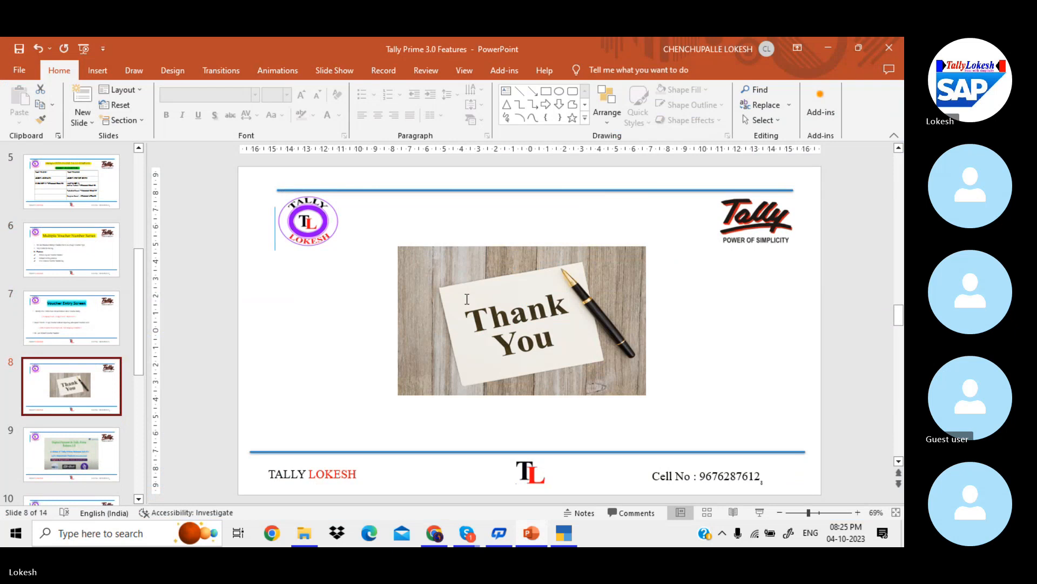
pyautogui.scroll(2, 467, 298)
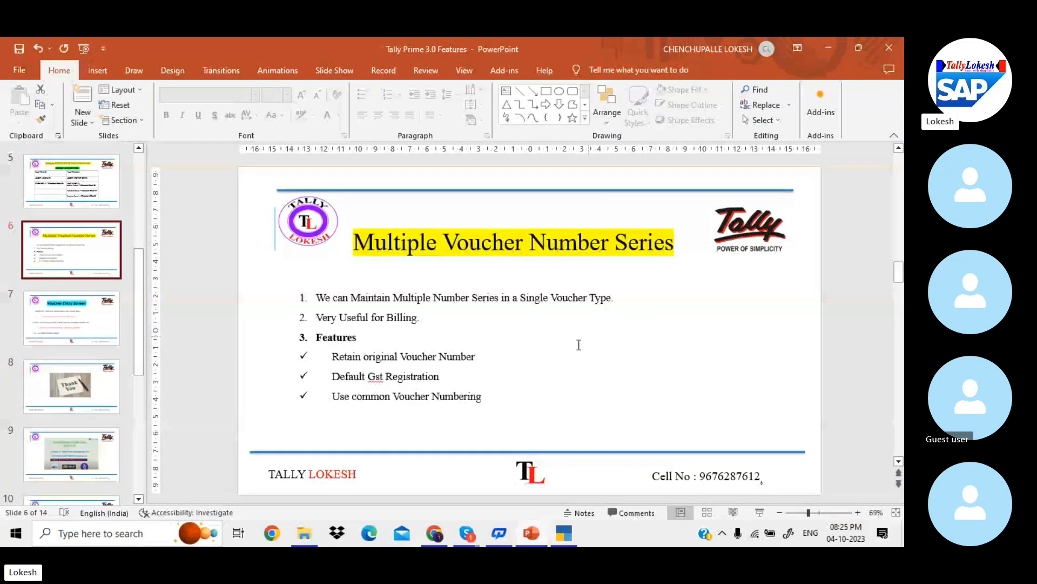
pyautogui.hotkey('alt', 'Tab')
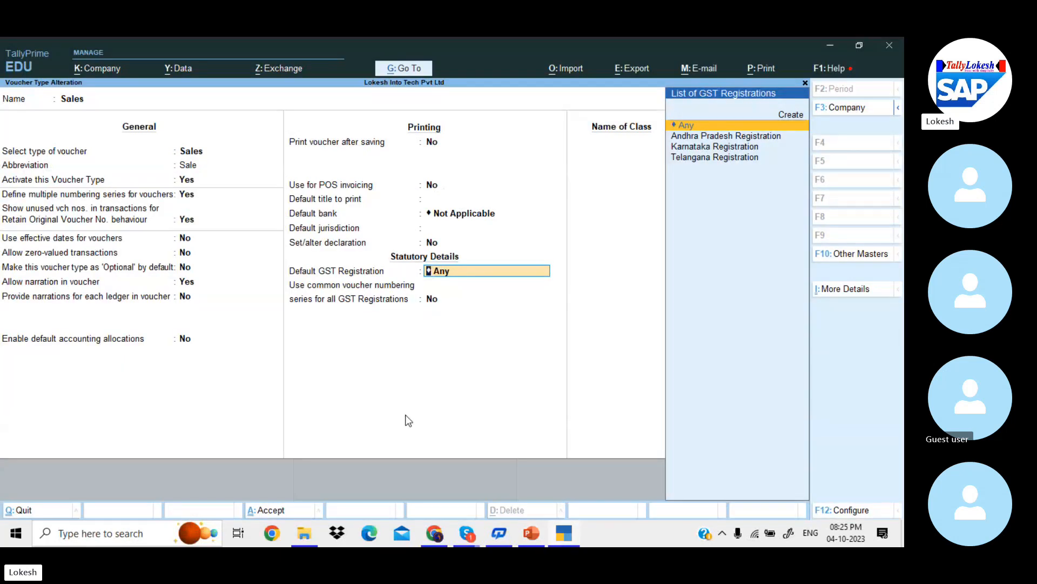
pyautogui.press('Down')
pyautogui.press('Return')
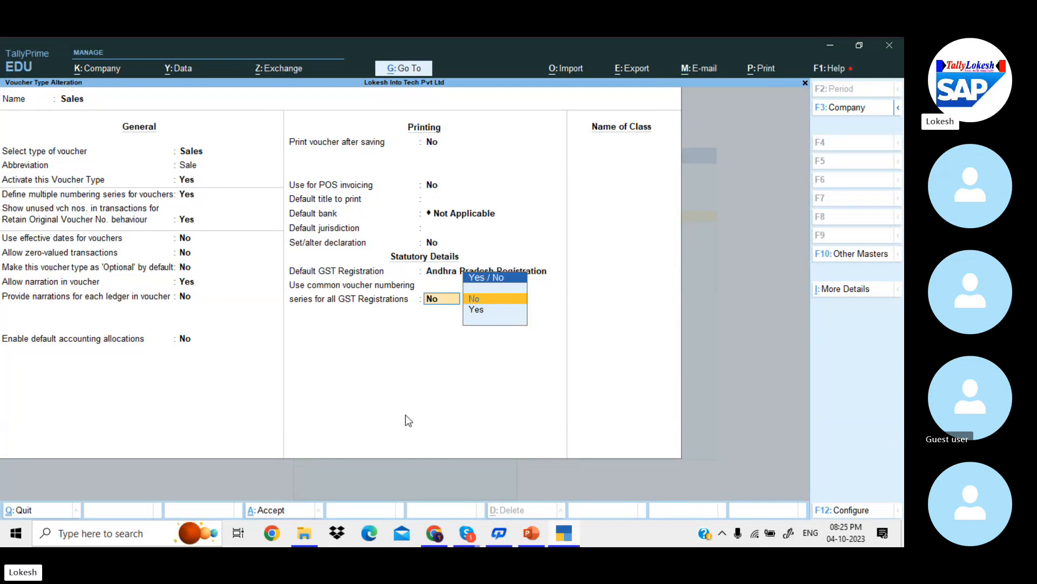
# - Go back to Default GST Registration, review the available GST registrations and keep Andhra Pradesh Registration selected
pyautogui.press('BackSpace')
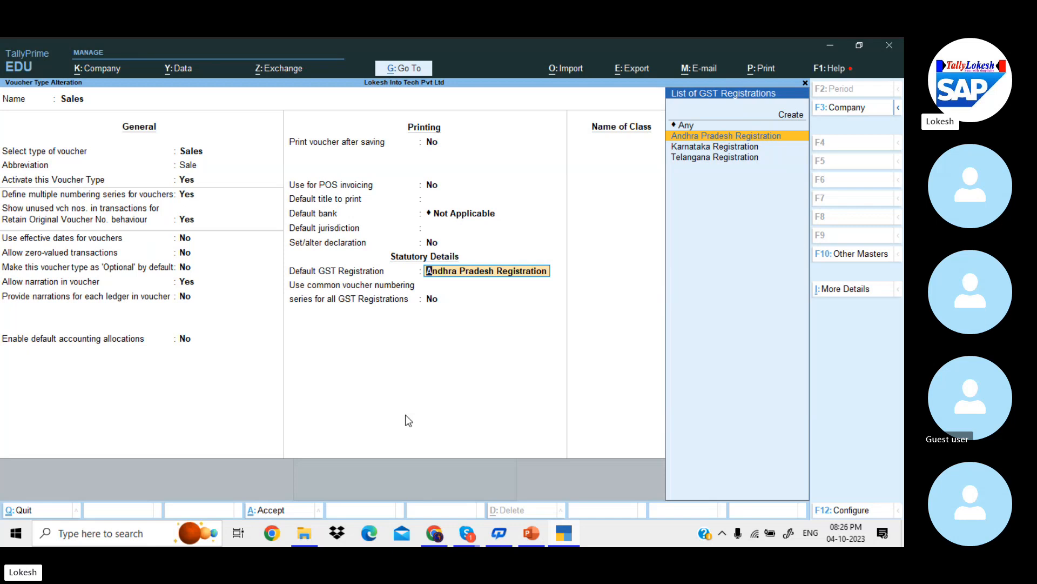
pyautogui.press('Down')
pyautogui.press('Down')
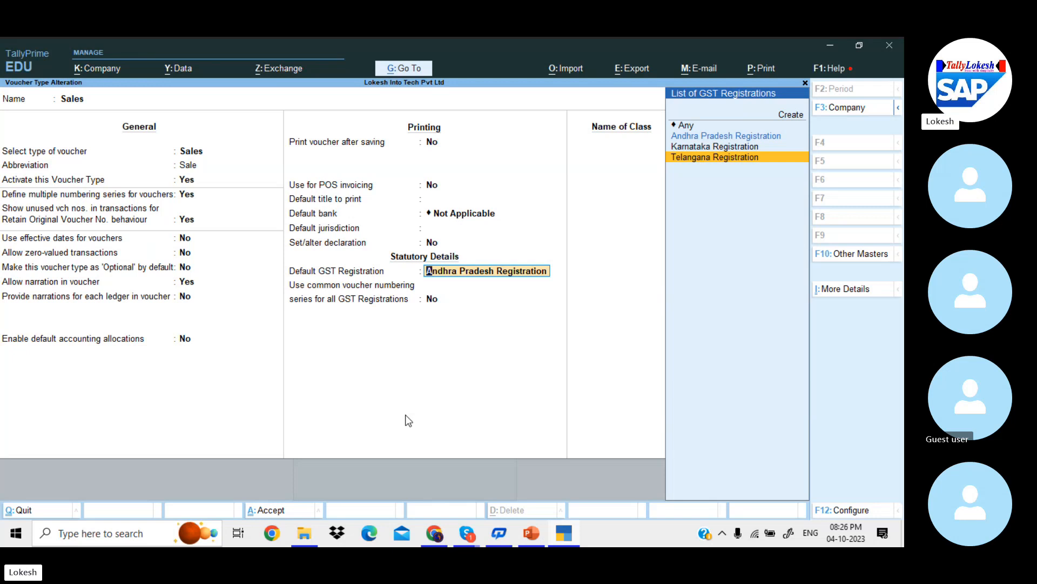
pyautogui.press('Up')
pyautogui.press('Up')
pyautogui.press('Up')
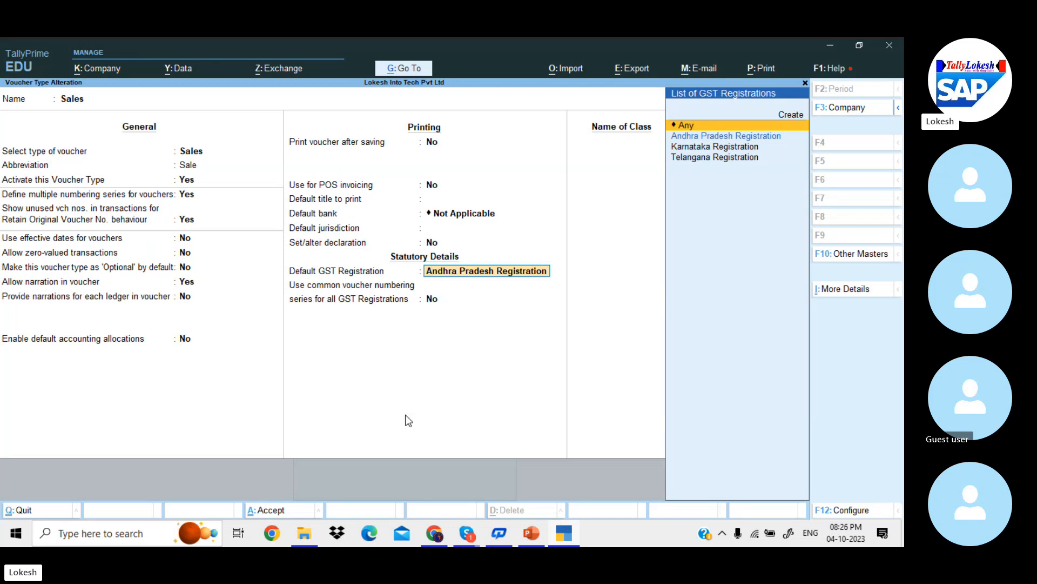
pyautogui.press('Down')
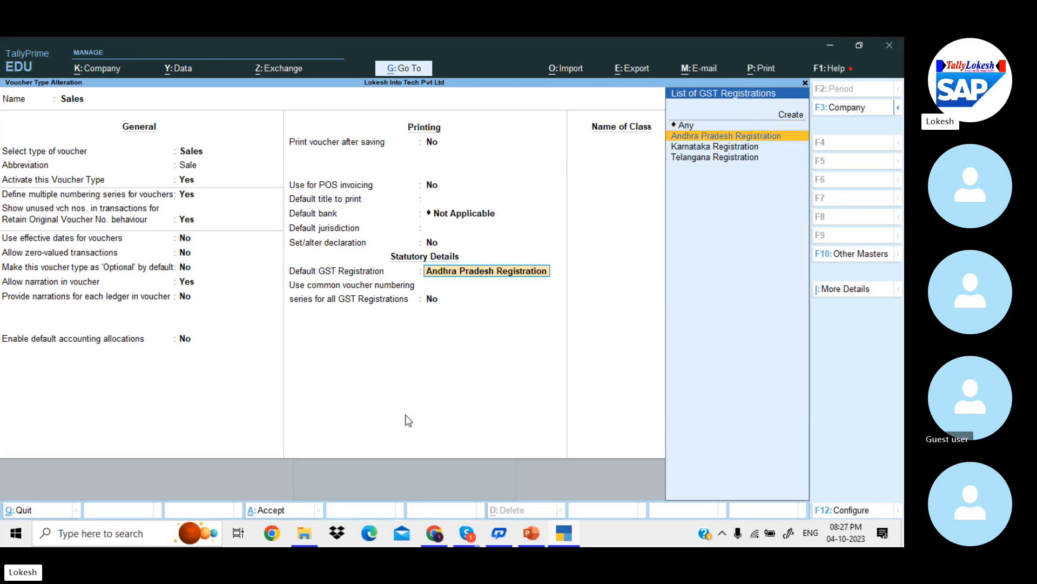
pyautogui.press('Return')
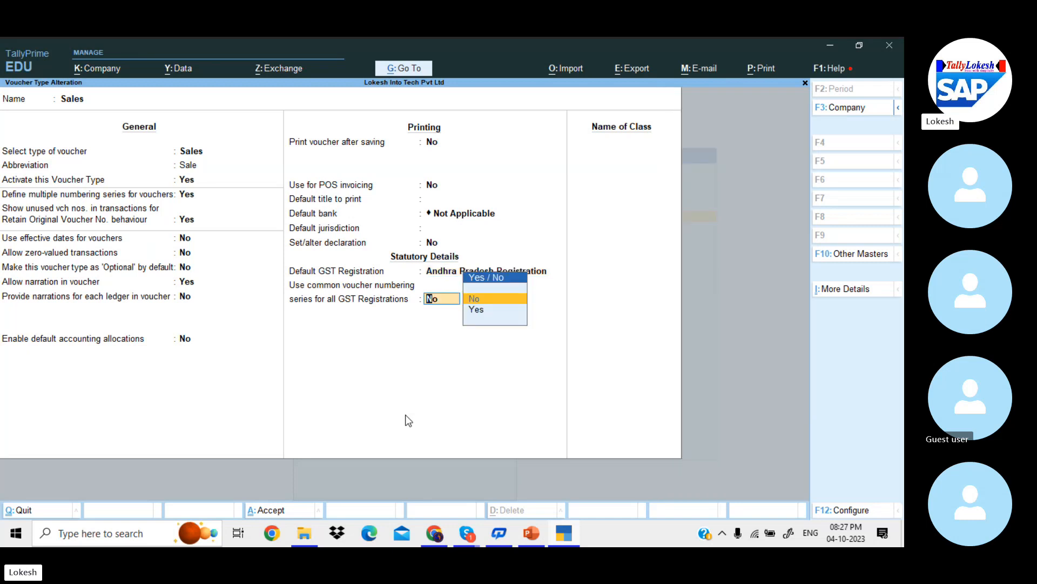
# - Try to enable the common voucher numbering series for all GST Registrations, and decline the confirmation
pyautogui.press('Return')
pyautogui.press('BackSpace')
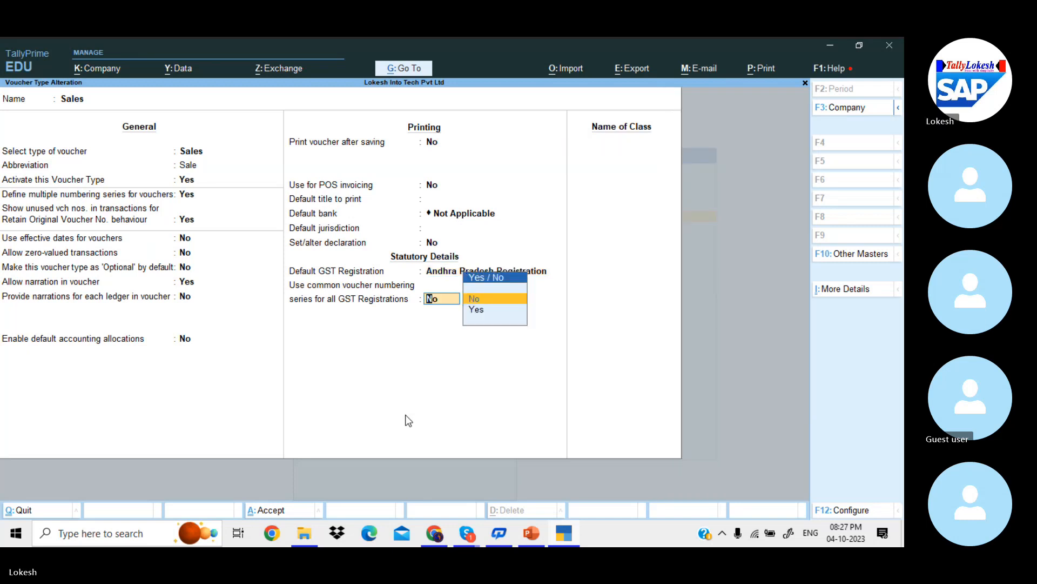
pyautogui.press('Down')
pyautogui.press('Return')
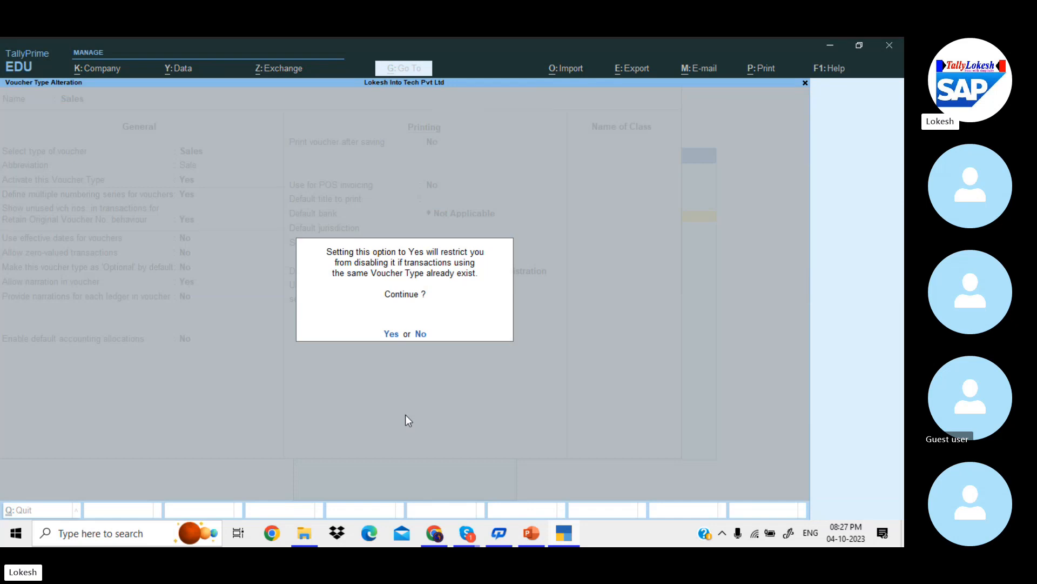
pyautogui.press('n')
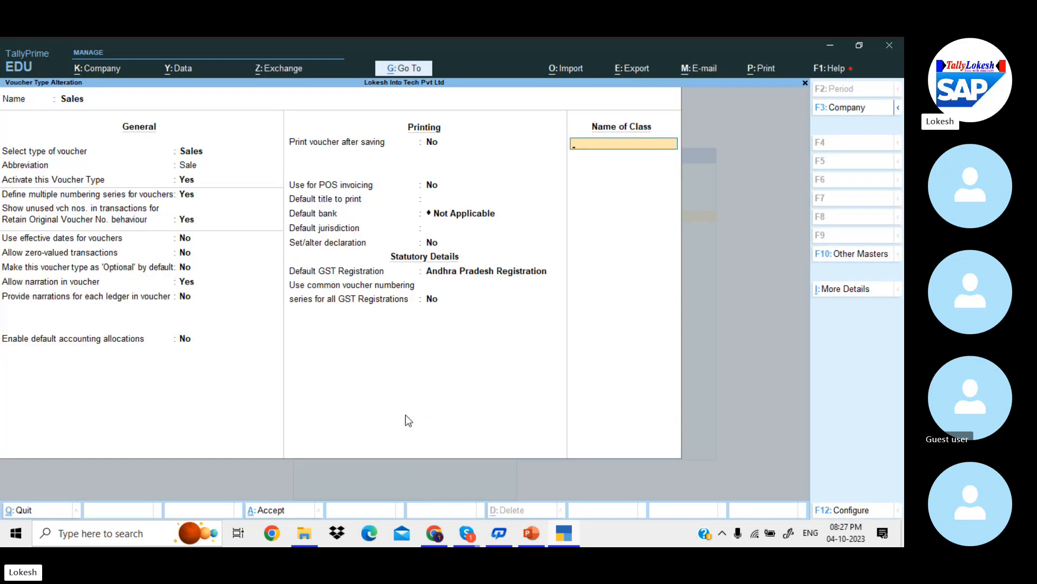
# - Save the Sales voucher type, return to the Gateway of Tally and open Sales voucher creation
pyautogui.press('Return')
pyautogui.press('Return')
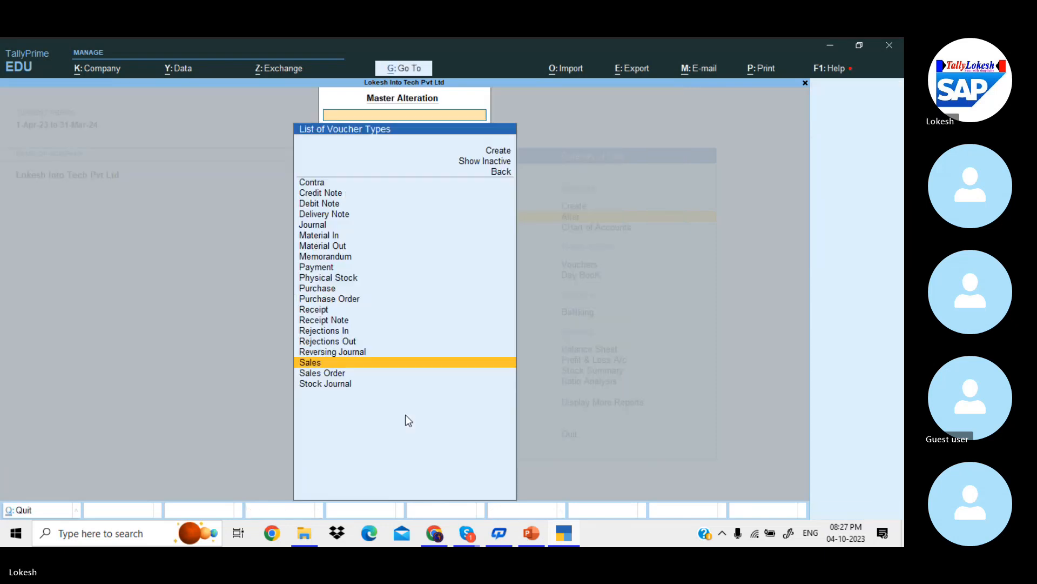
pyautogui.press('Escape')
pyautogui.press('Escape')
pyautogui.press('Down')
pyautogui.press('Down')
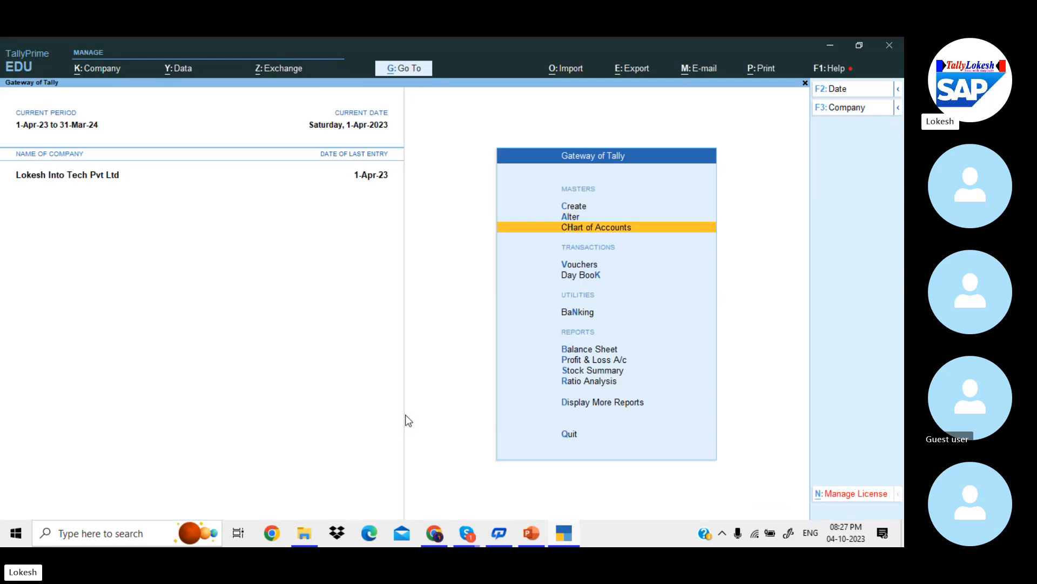
pyautogui.press('Return')
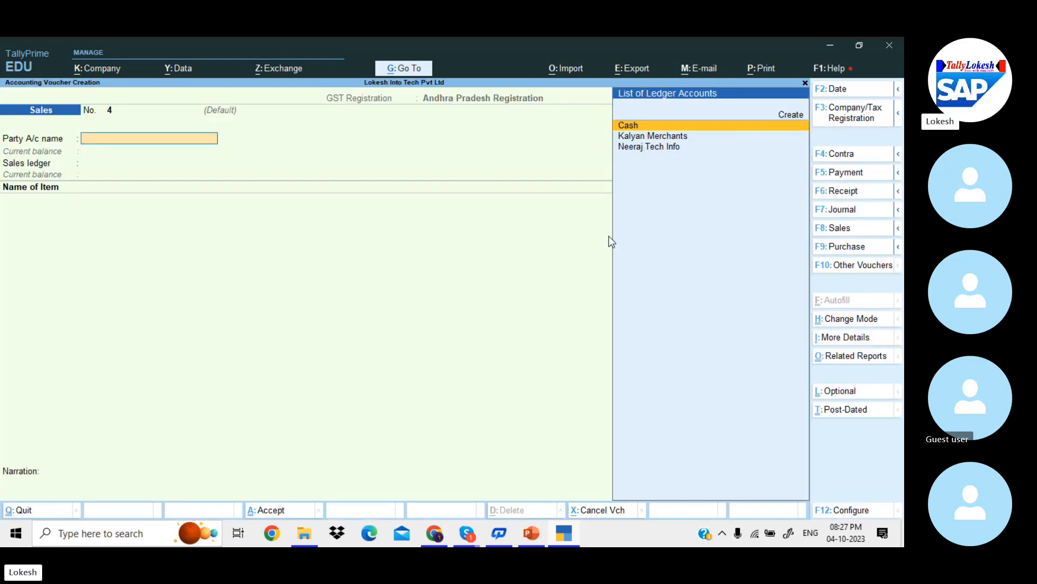
# - Change the Sales voucher's tax registration to Telangana Registration, using the AP number series and the System Default voucher number
pyautogui.click(859, 112)
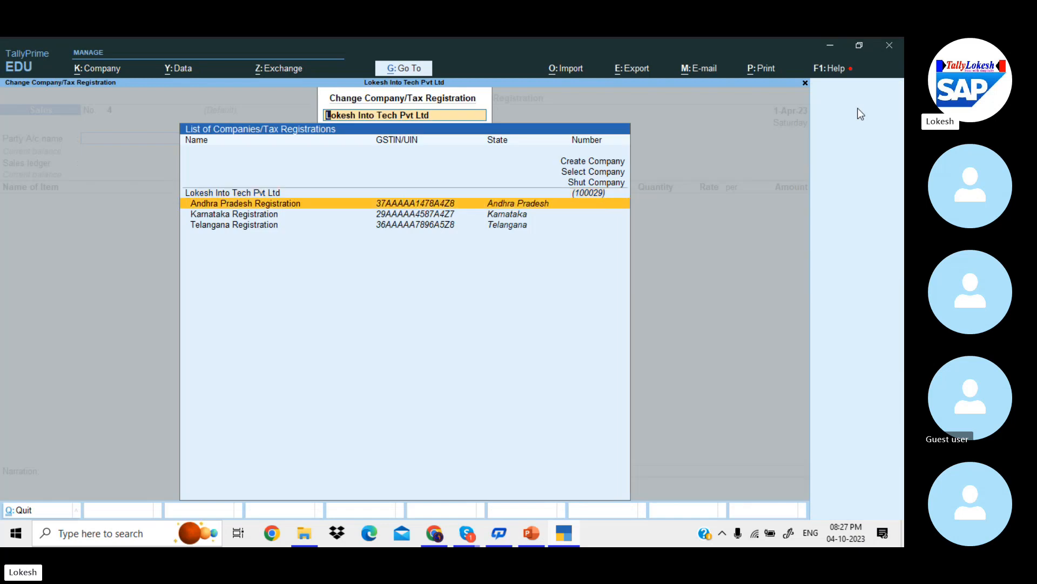
pyautogui.press('Return')
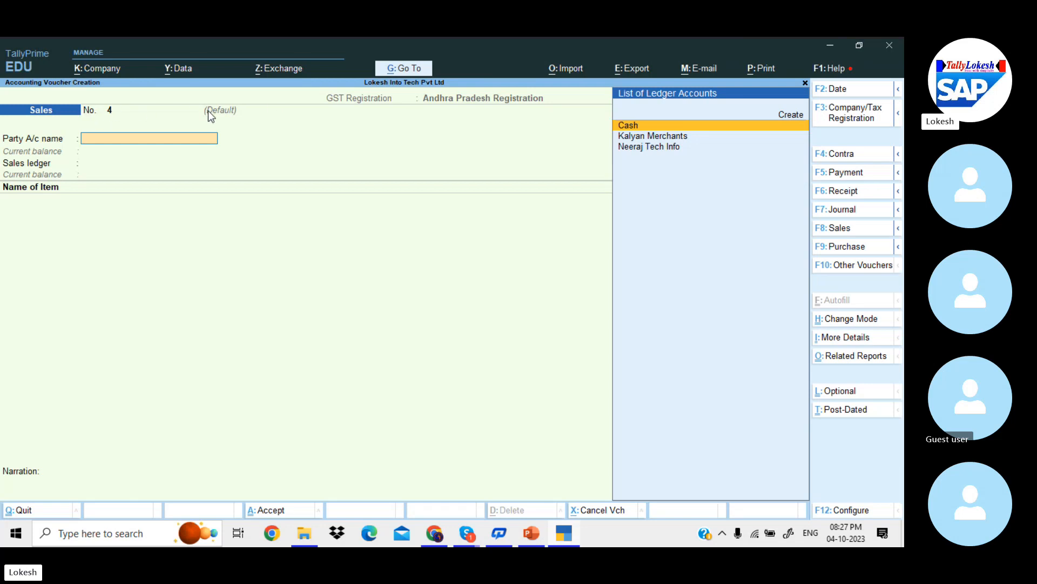
pyautogui.click(858, 108)
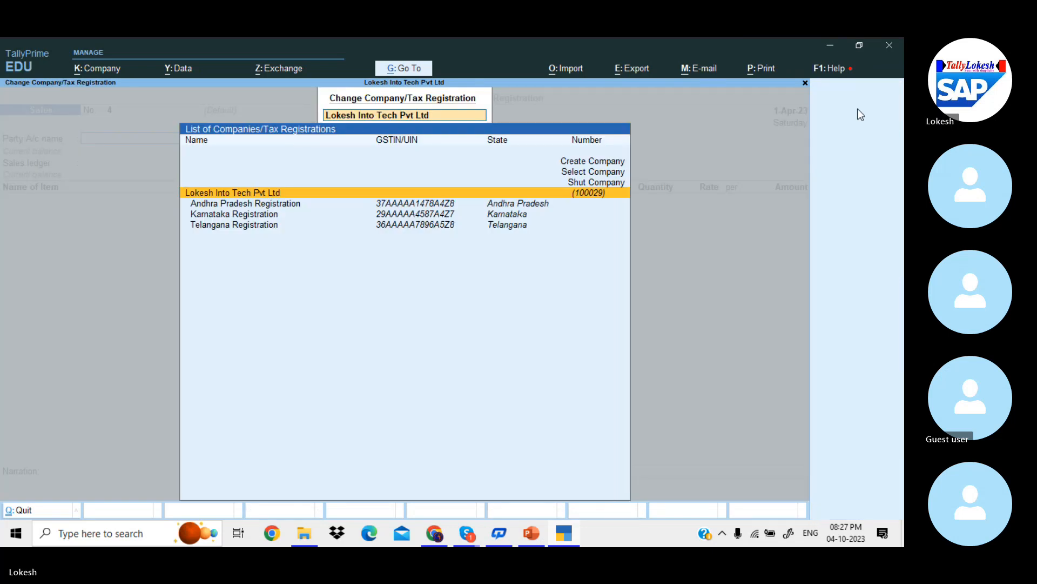
pyautogui.press('Down')
pyautogui.press('Down')
pyautogui.press('Down')
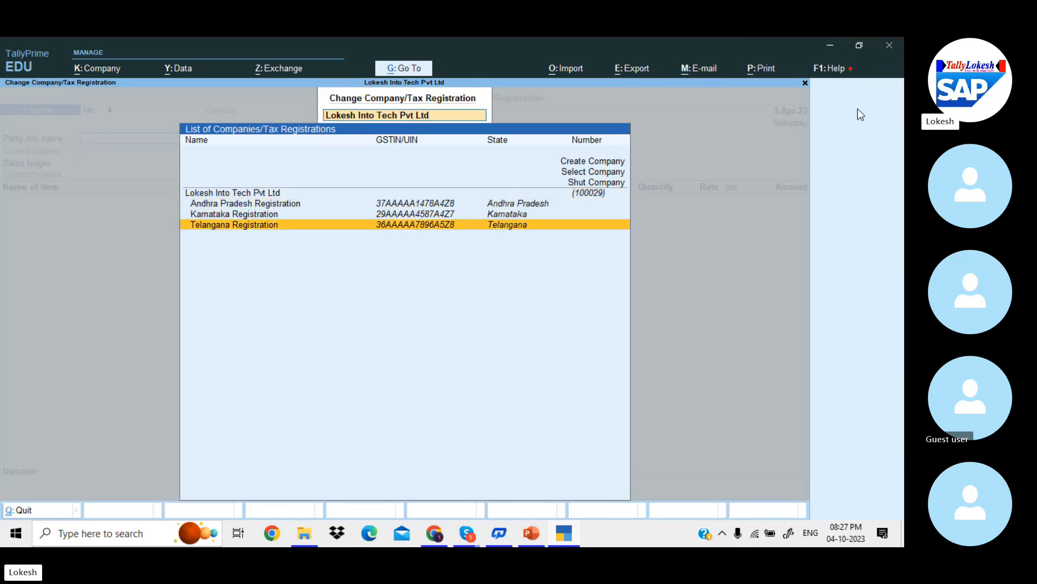
pyautogui.press('Return')
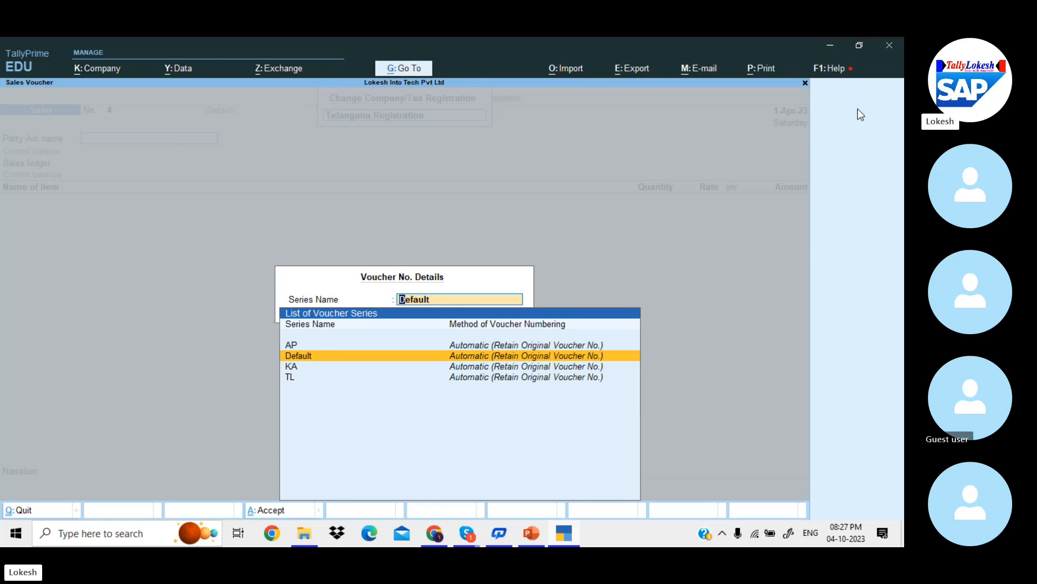
pyautogui.press('Up')
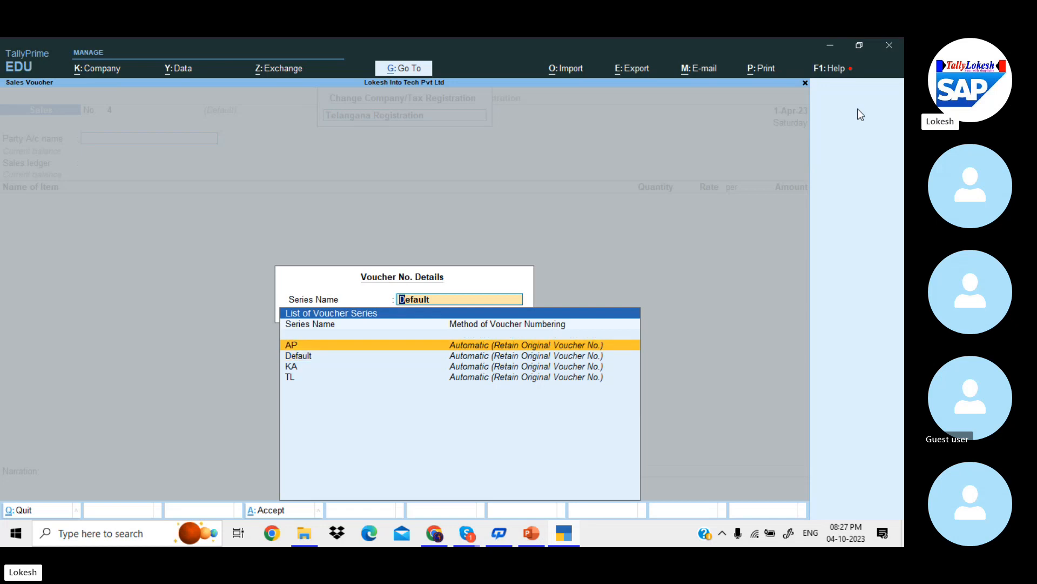
pyautogui.press('Return')
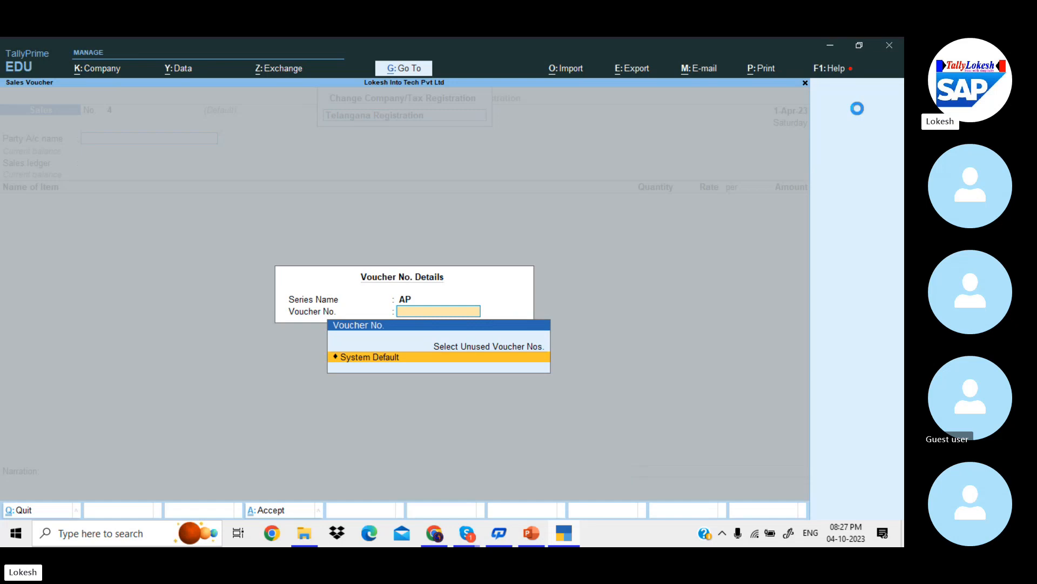
pyautogui.press('Return')
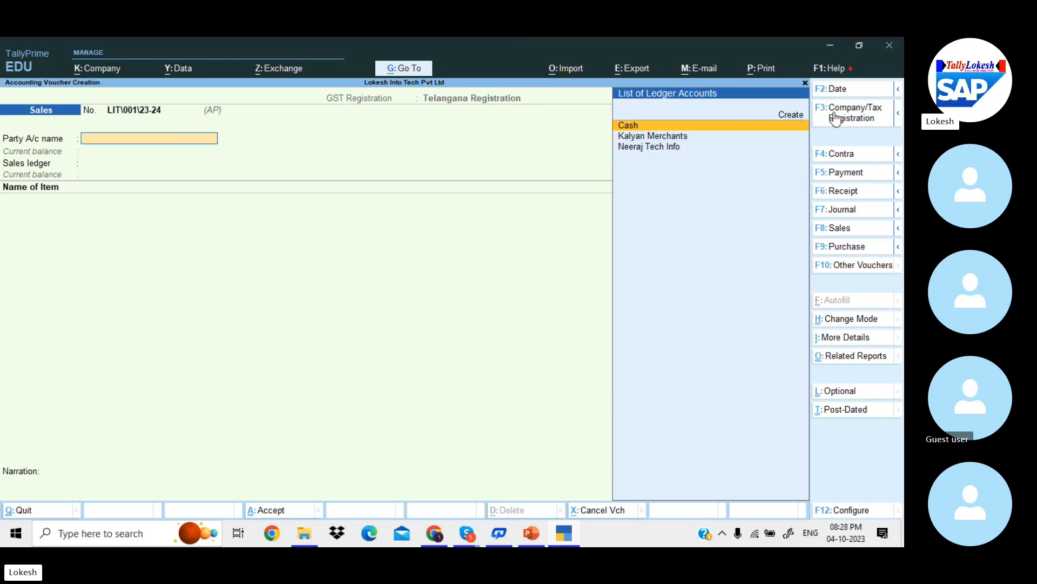
# - Switch the Sales voucher's tax registration back to Andhra Pradesh Registration
pyautogui.click(861, 116)
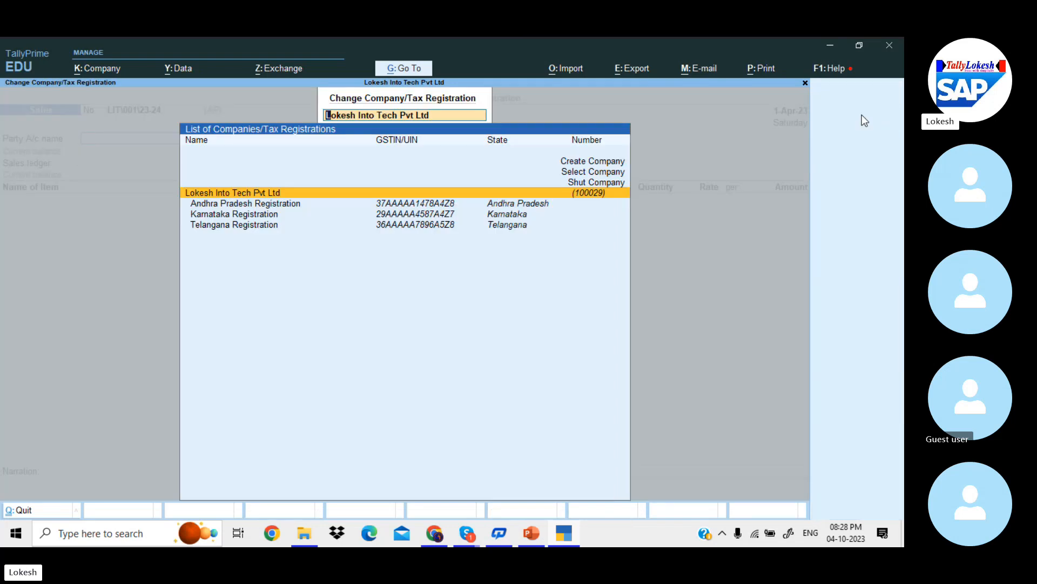
pyautogui.press('Down')
pyautogui.press('Return')
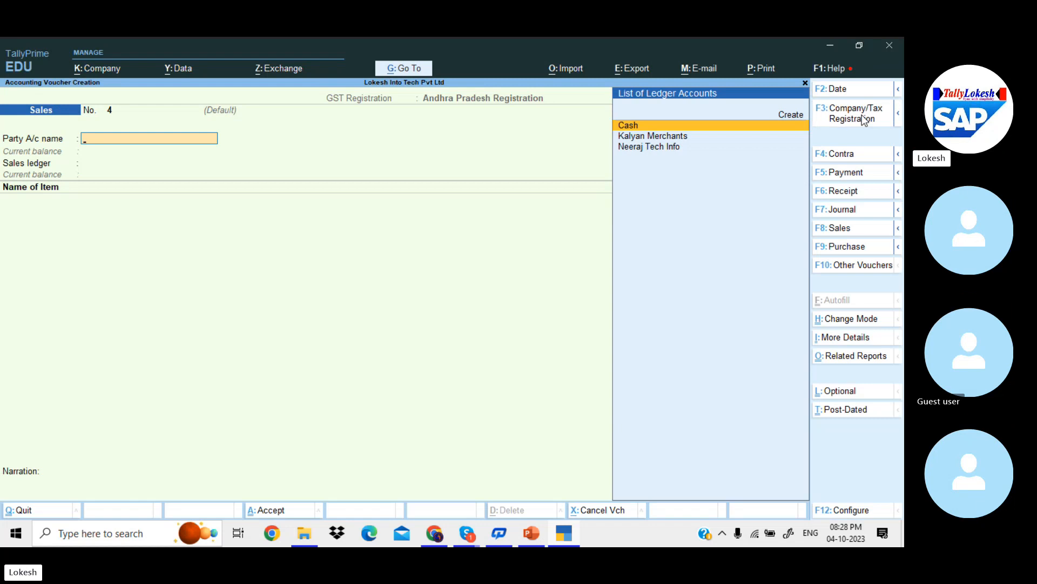
pyautogui.click(861, 117)
pyautogui.press('Escape')
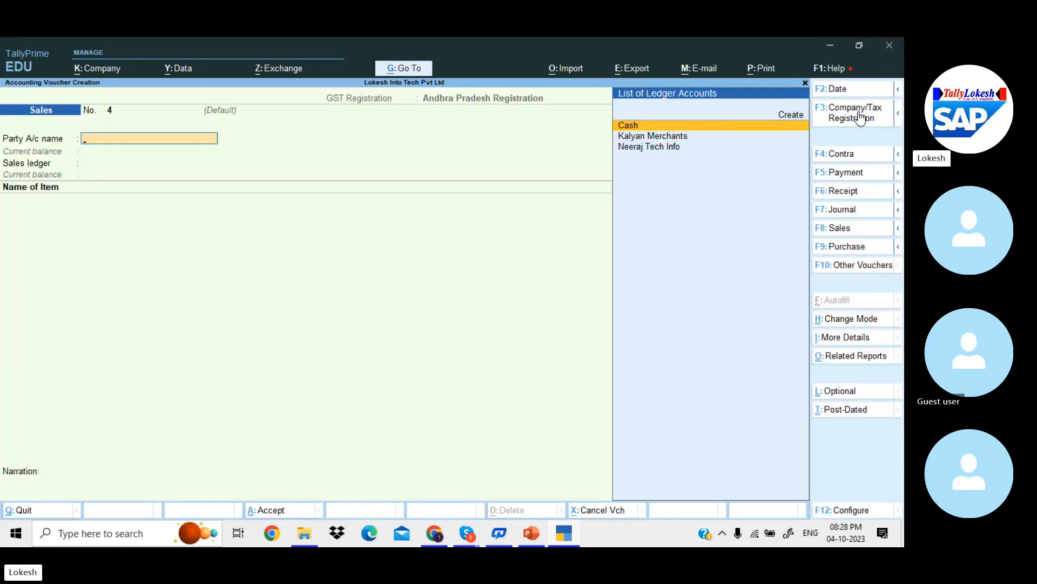
# - Set the Sales voucher's tax registration to Telangana Registration and choose the AP voucher number series
pyautogui.click(861, 118)
pyautogui.press('Down')
pyautogui.press('Down')
pyautogui.press('Down')
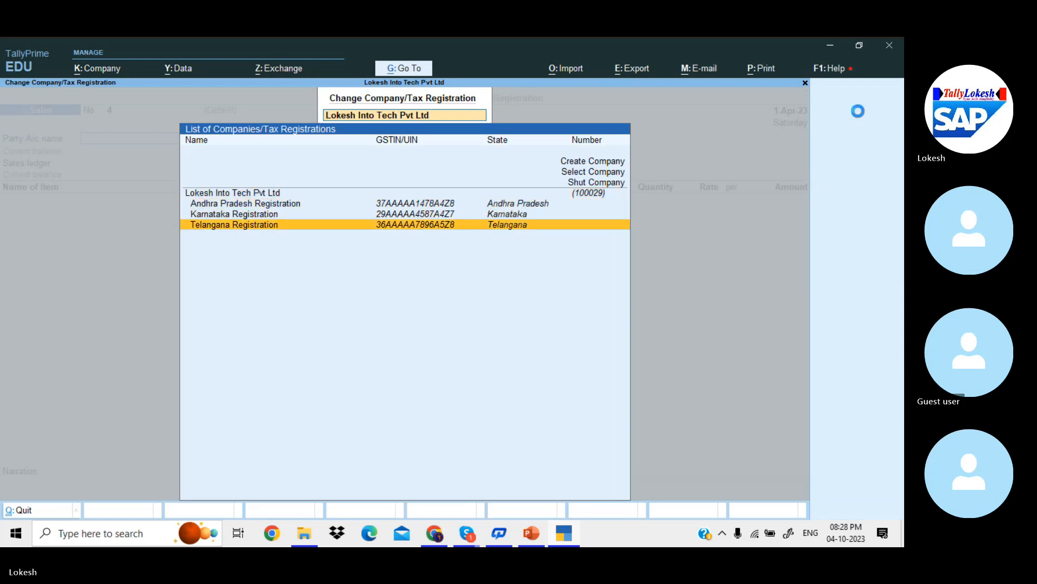
pyautogui.press('Return')
pyautogui.press('Up')
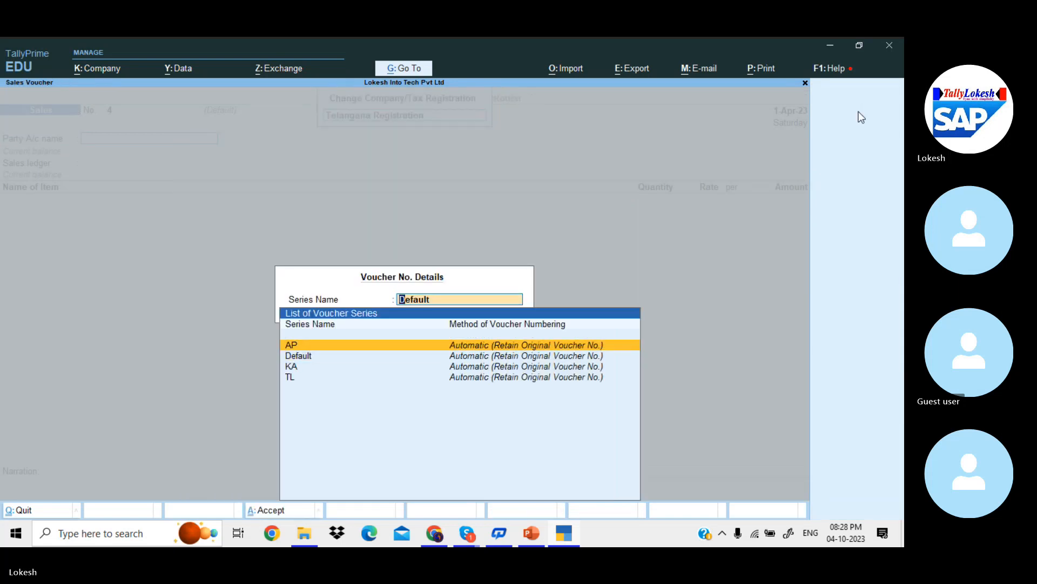
pyautogui.press('Return')
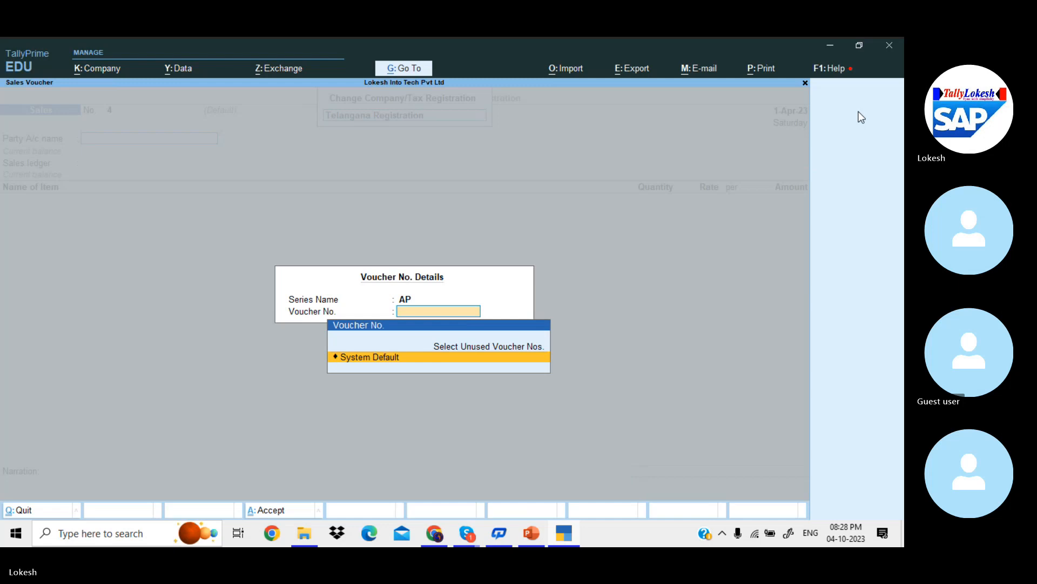
# - Check the unused voucher numbers of the AP series, and apply the System Default voucher number
pyautogui.press('Up')
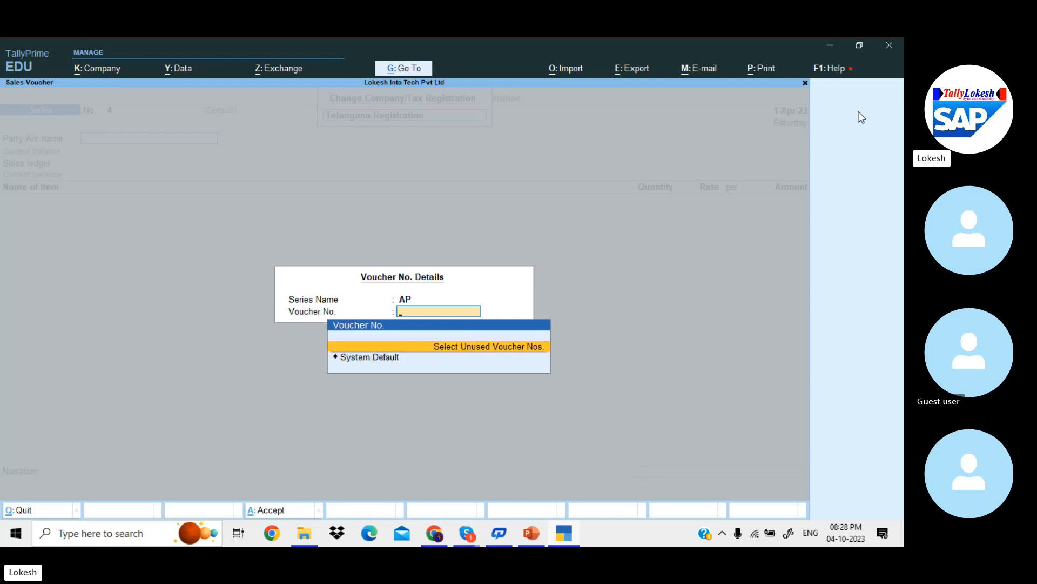
pyautogui.press('Return')
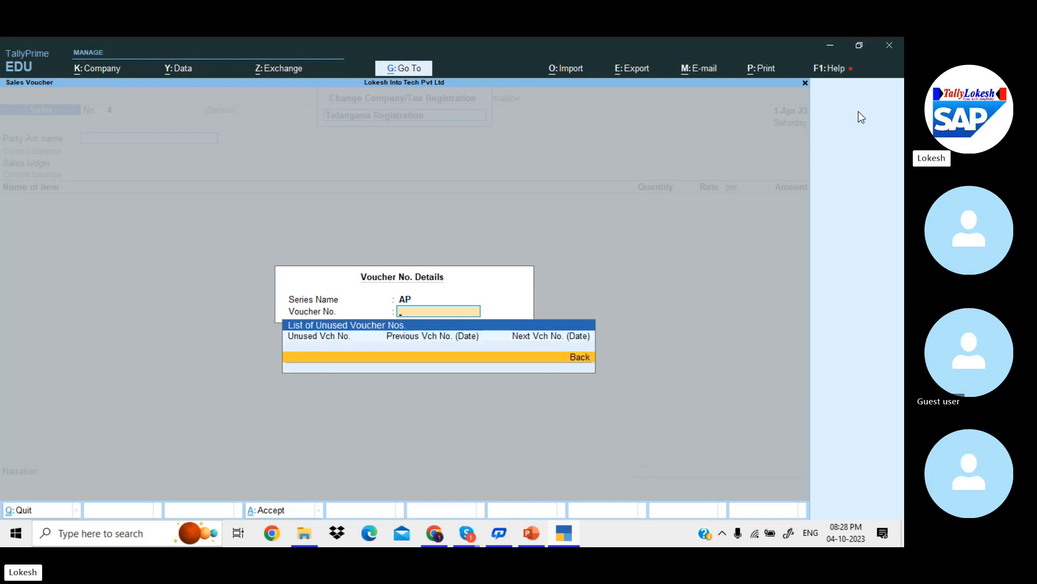
pyautogui.press('Return')
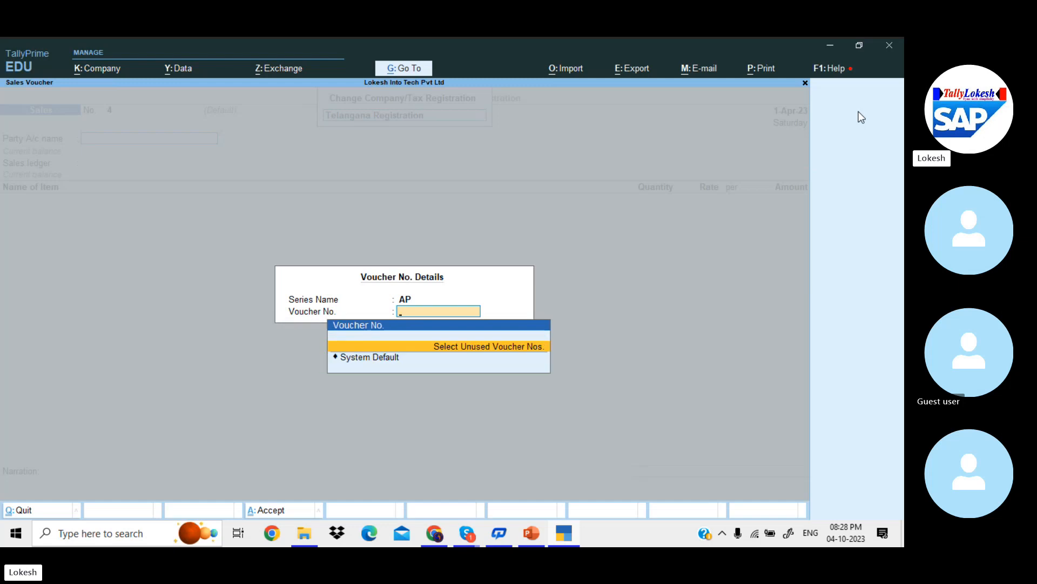
pyautogui.press('Down')
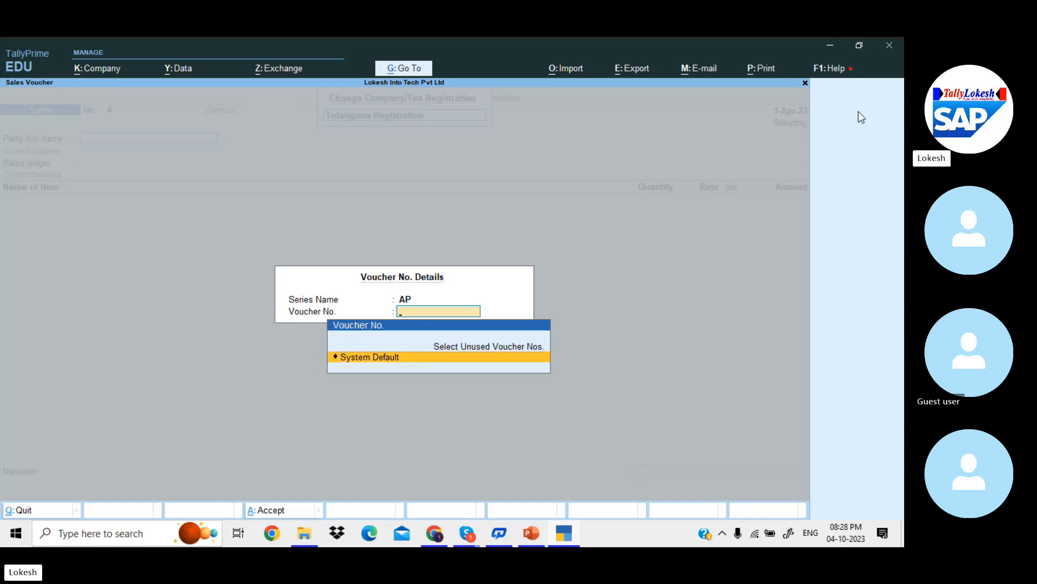
pyautogui.press('Return')
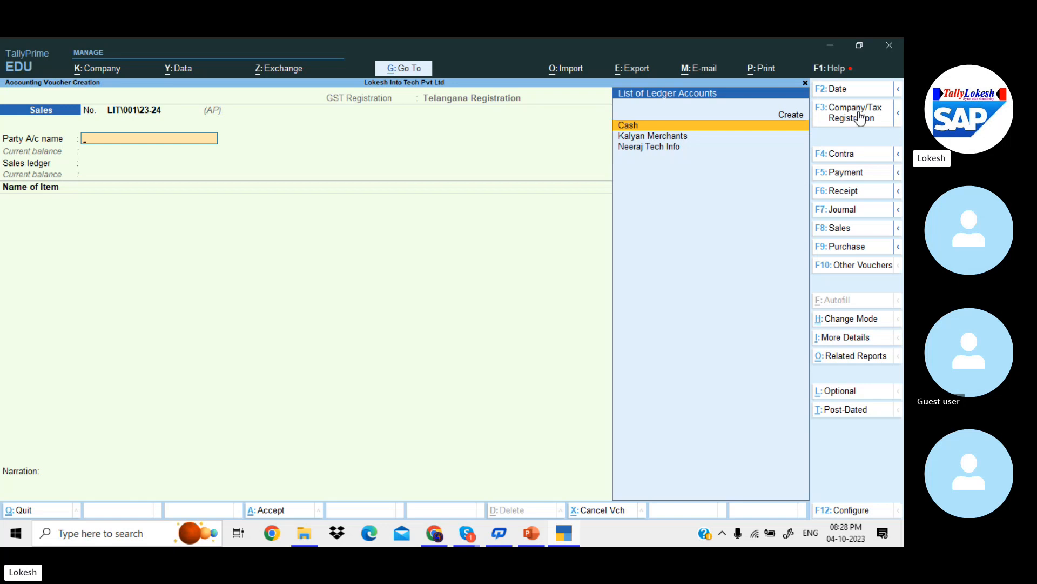
pyautogui.press('Down')
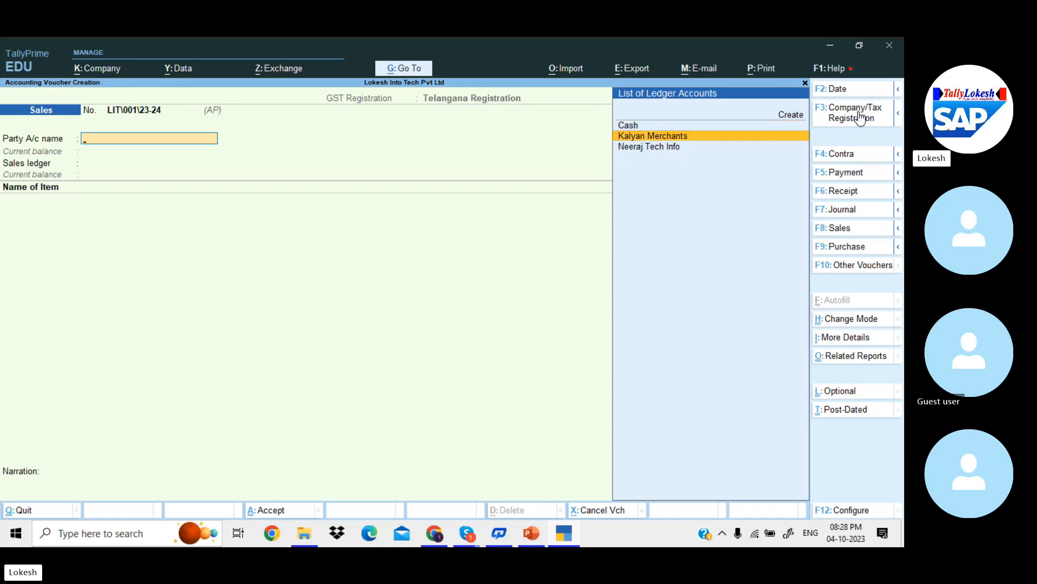
pyautogui.press('Return')
pyautogui.press('Return')
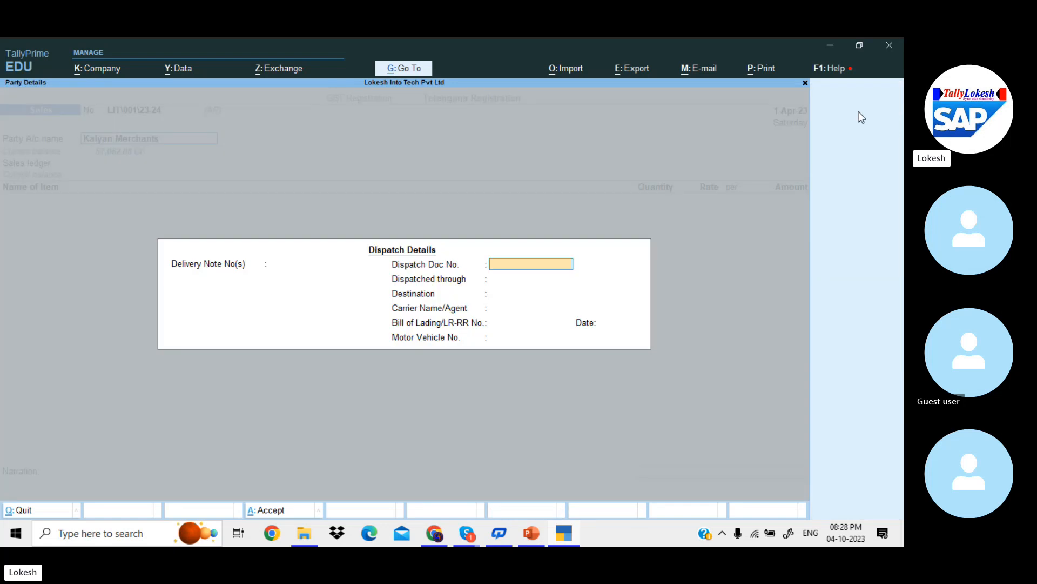
pyautogui.press('Return')
pyautogui.press('Return')
pyautogui.press('BackSpace')
pyautogui.press('BackSpace')
pyautogui.press('BackSpace')
pyautogui.press('BackSpace')
# - Set the party account to Neeraj Tech Info with its default party details, and use the Sales ledger
pyautogui.press('Down')
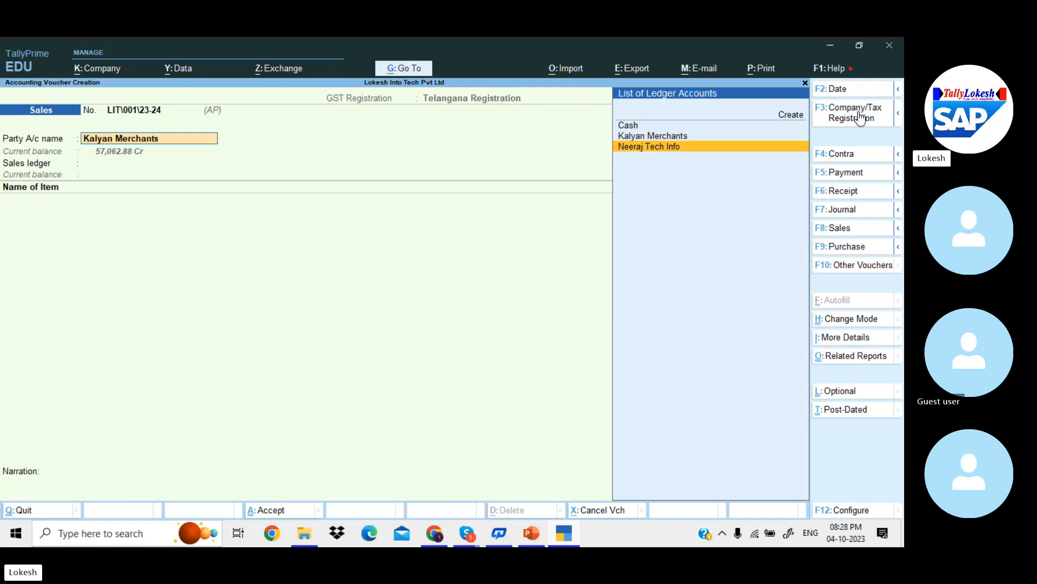
pyautogui.press('Return')
pyautogui.press('Return')
pyautogui.press('Return')
pyautogui.press('Return')
pyautogui.press('Return')
pyautogui.press('Return')
pyautogui.press('Return')
pyautogui.press('Return')
pyautogui.press('Return')
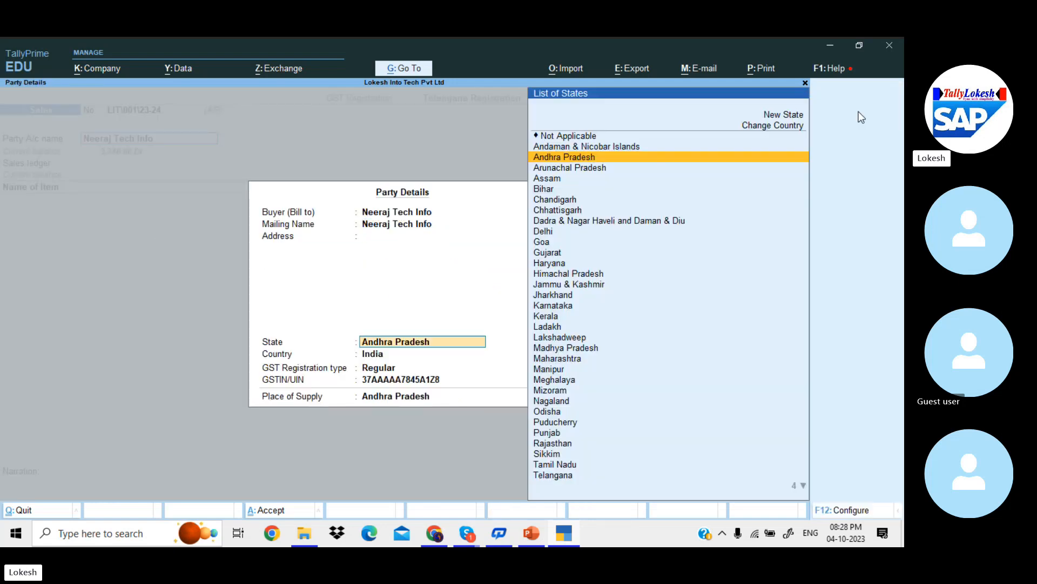
pyautogui.press('Return')
pyautogui.press('Return')
pyautogui.press('Return')
pyautogui.press('Return')
pyautogui.press('Return')
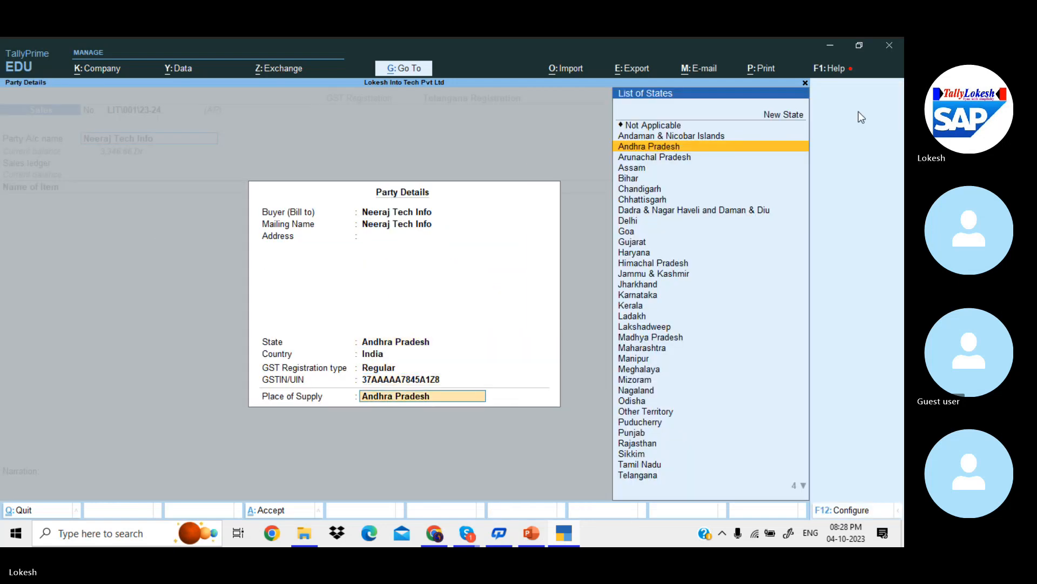
pyautogui.press('Return')
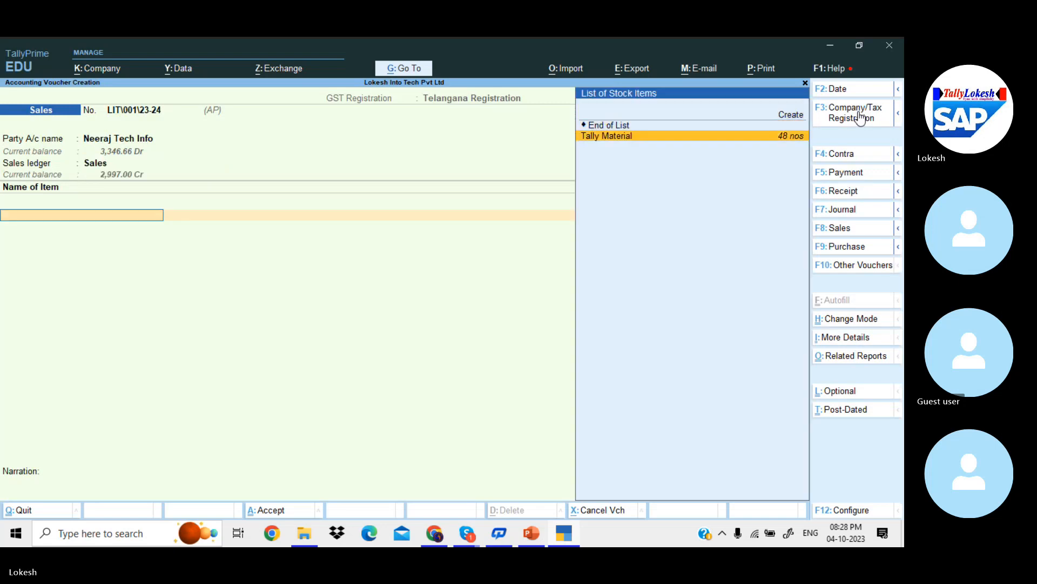
# - Add 1 nos of Tally Material at a rate of 999.00 to the Sales voucher
pyautogui.press('Return')
pyautogui.write('1')
pyautogui.press('Return')
pyautogui.press('Return')
pyautogui.press('Return')
pyautogui.press('Return')
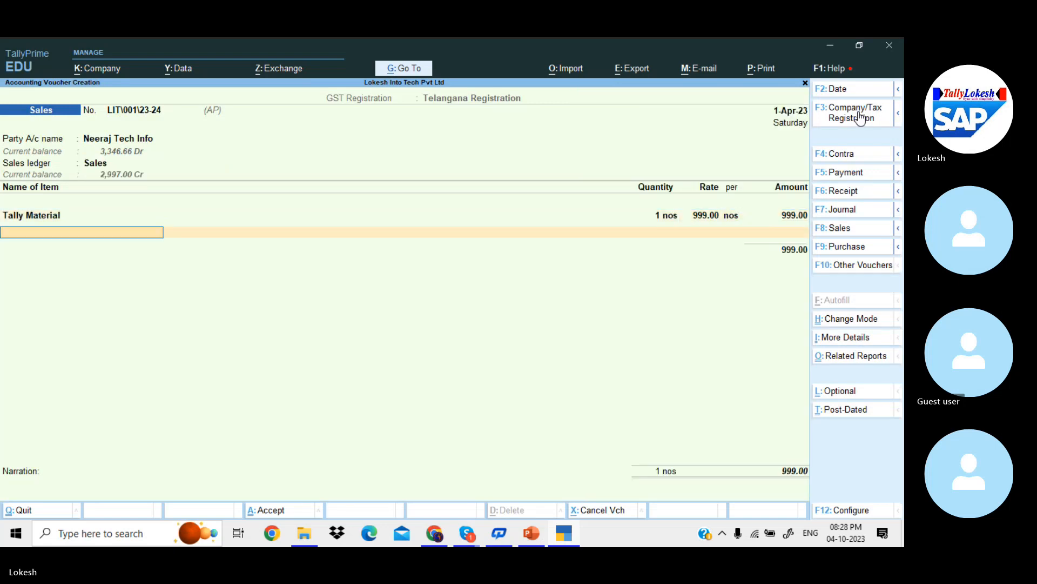
# - Try to add CGST as the tax ledger below the Tally Material item
pyautogui.press('Return')
pyautogui.write('C')
pyautogui.press('Return')
pyautogui.press('Return')
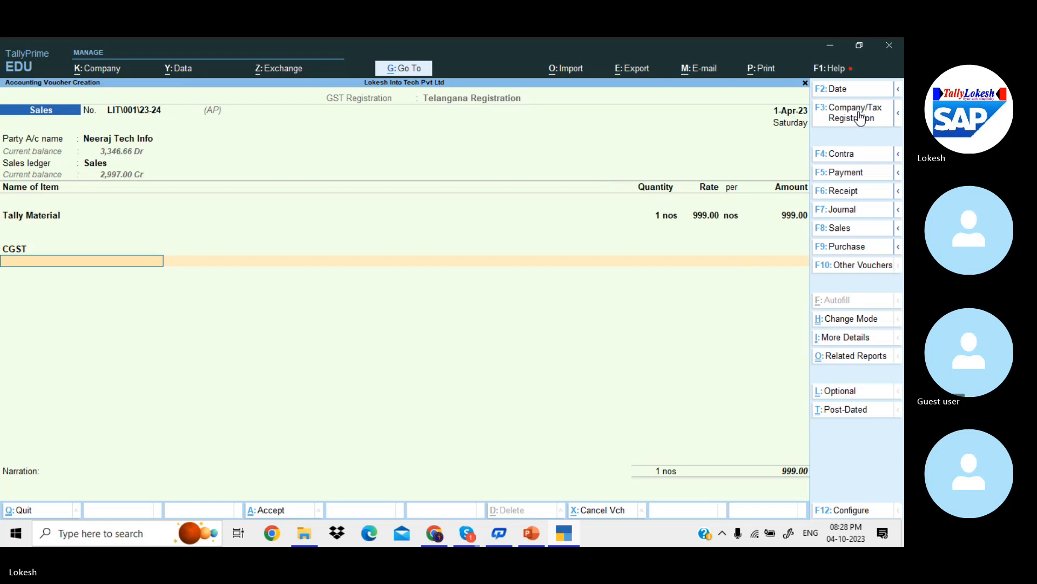
pyautogui.press('BackSpace')
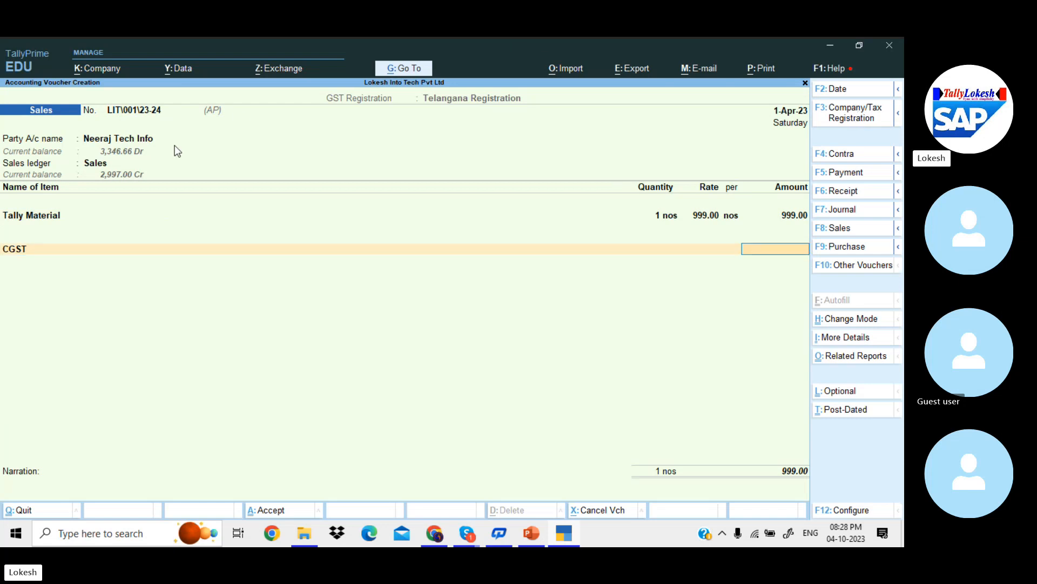
# - Check the state and tax registration details in the Neeraj Tech Info ledger, leaving it without changes
pyautogui.click(125, 137)
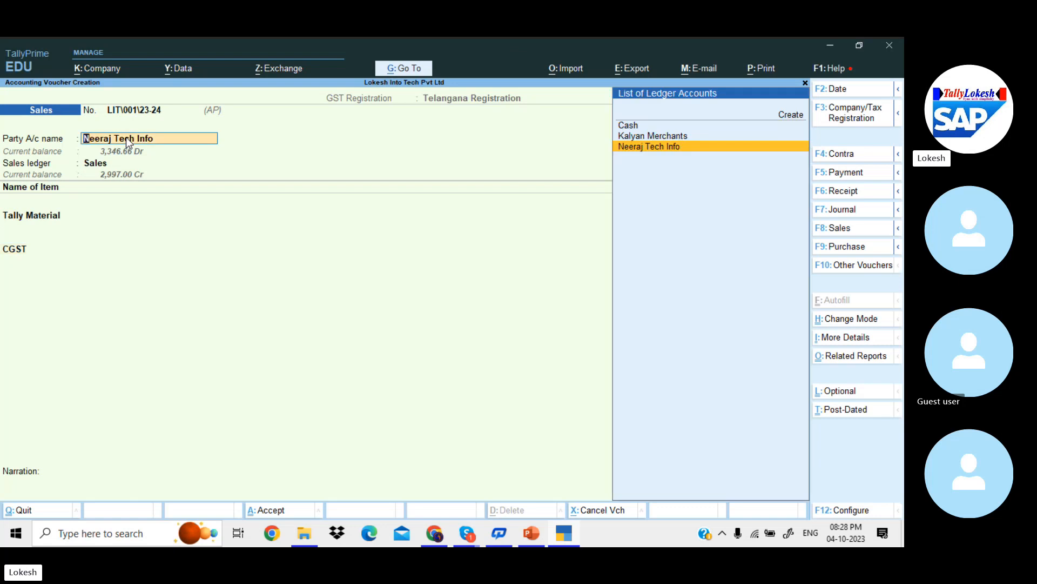
pyautogui.hotkey('ctrl', 'Return')
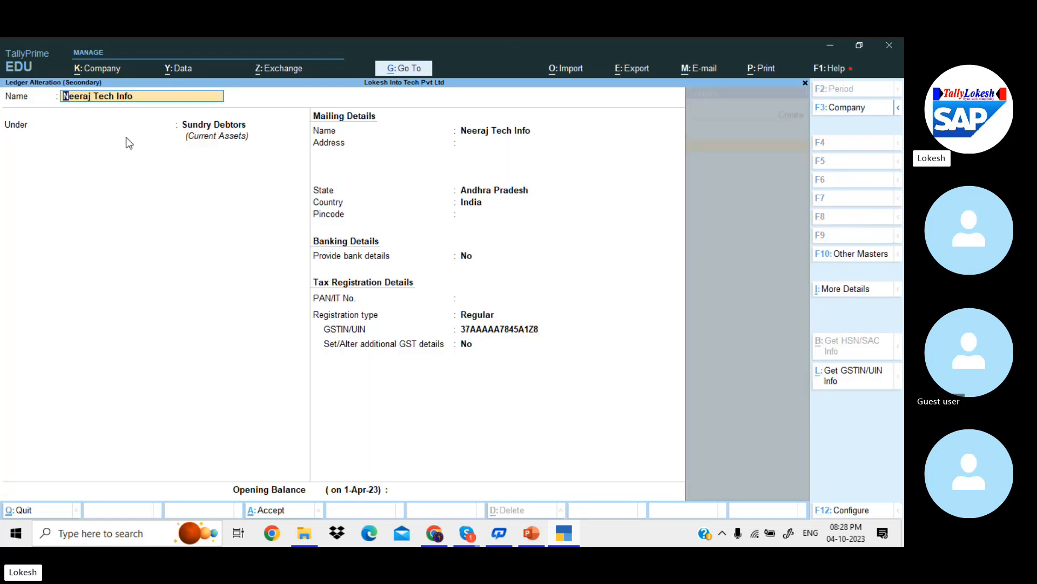
pyautogui.press('Escape')
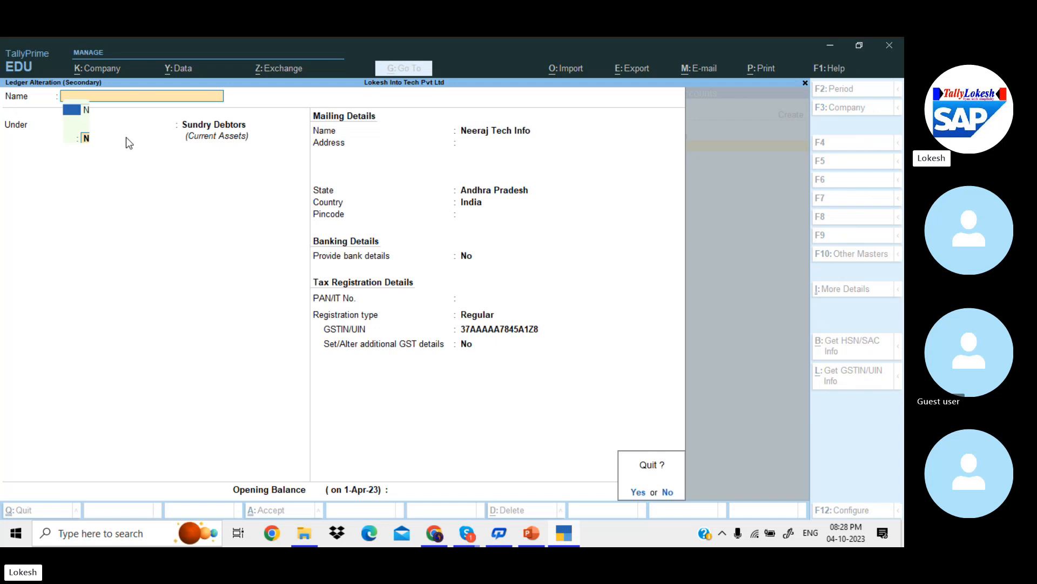
pyautogui.press('y')
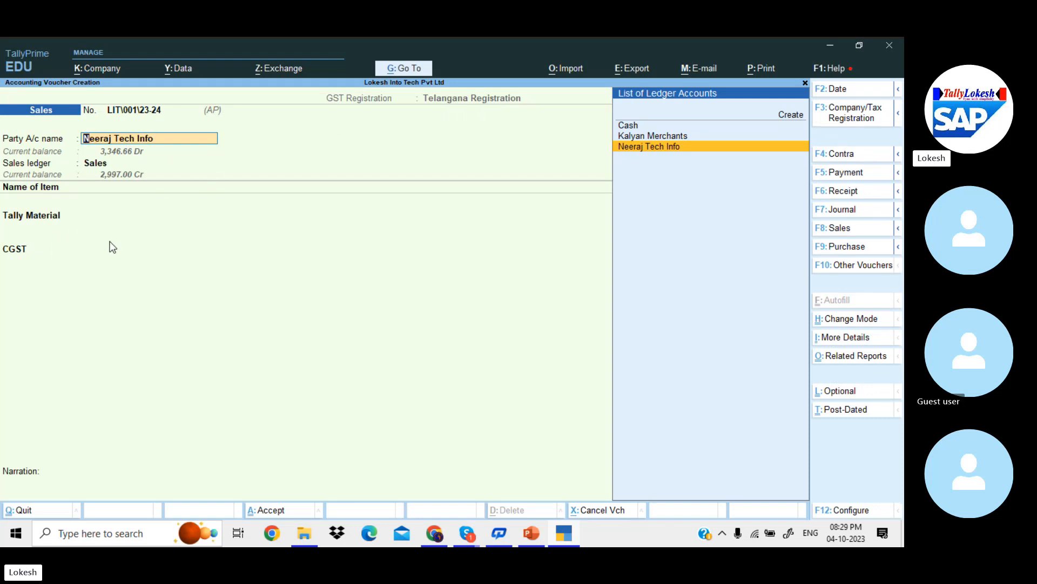
# - Review the voucher's dispatch details, party state and place of supply, and return to the CGST ledger line
pyautogui.press('Return')
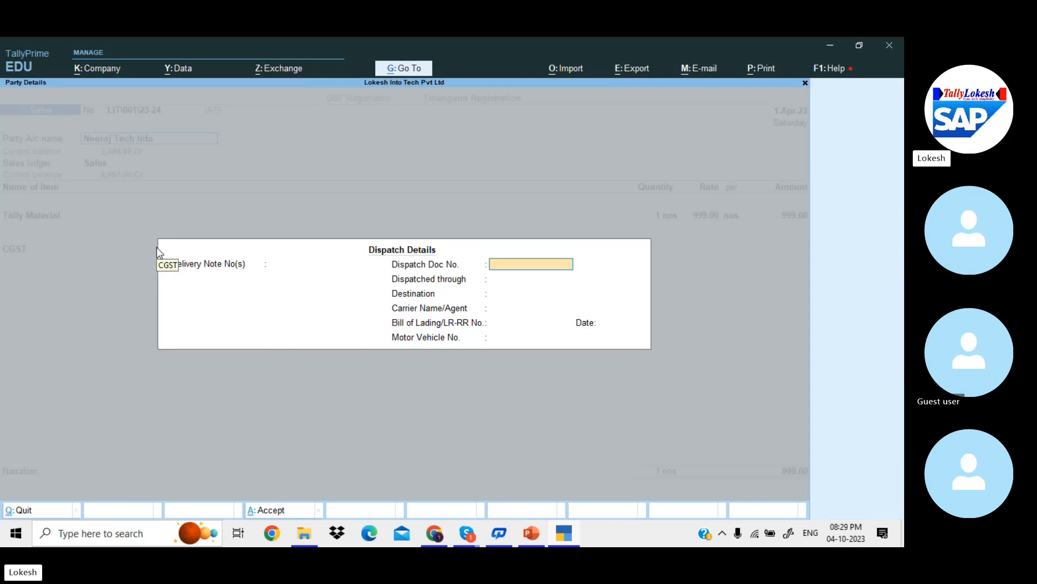
pyautogui.press('Return')
pyautogui.press('Return')
pyautogui.press('Return')
pyautogui.press('Return')
pyautogui.press('Return')
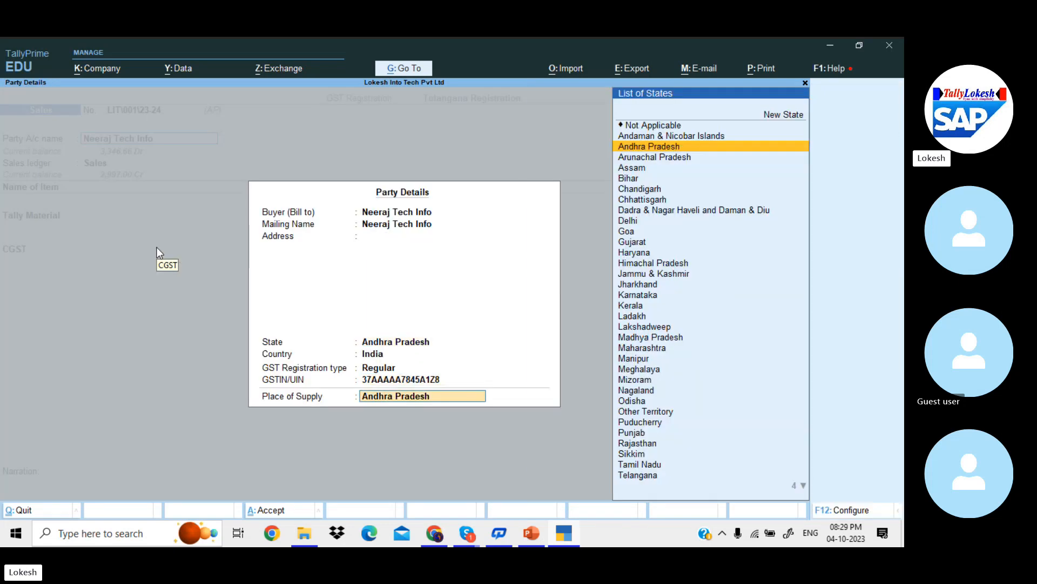
pyautogui.press('Return')
pyautogui.press('Return')
pyautogui.press('Return')
pyautogui.press('Return')
pyautogui.press('Return')
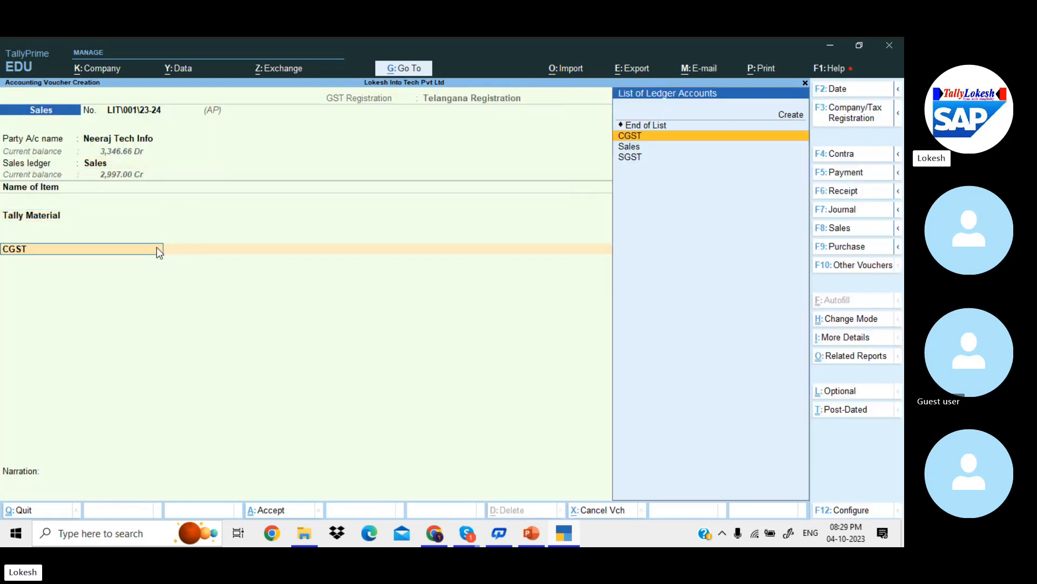
# - Start a new ledger named IGST under Duties & Taxes to replace the voucher's CGST line
pyautogui.write('I')
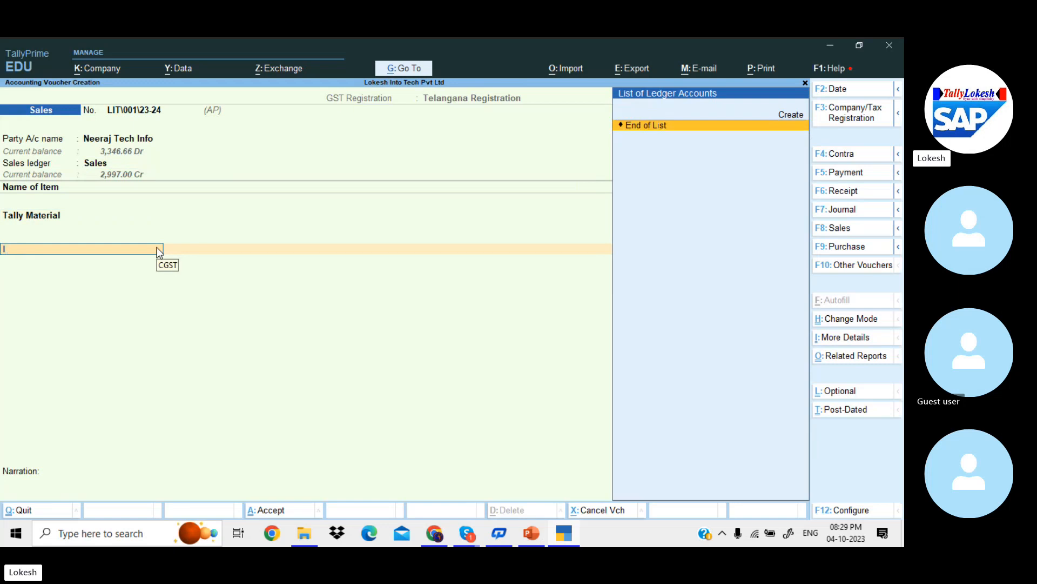
pyautogui.press('Up')
pyautogui.press('Return')
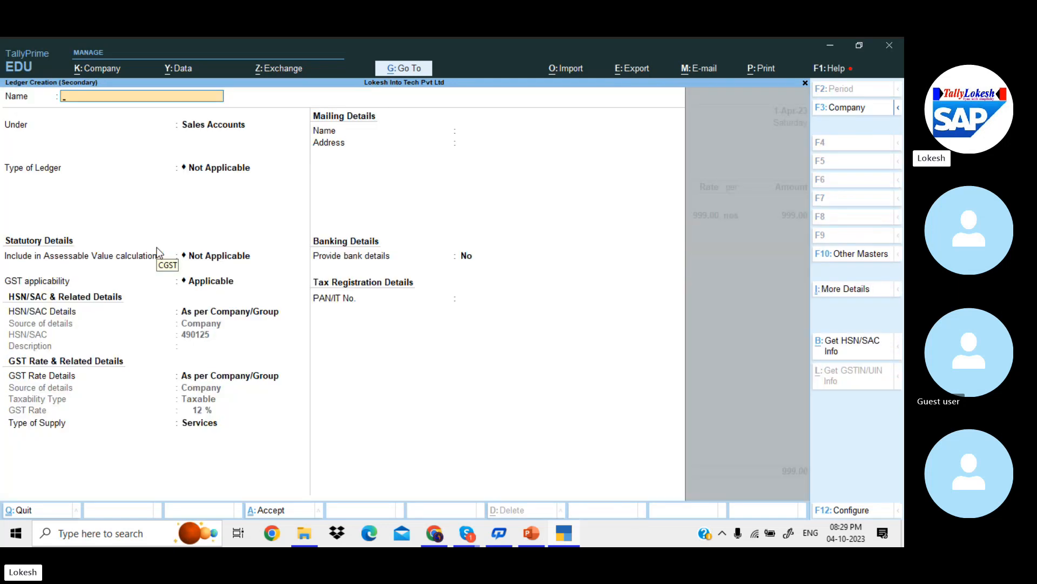
pyautogui.write('GST')
pyautogui.press('Return')
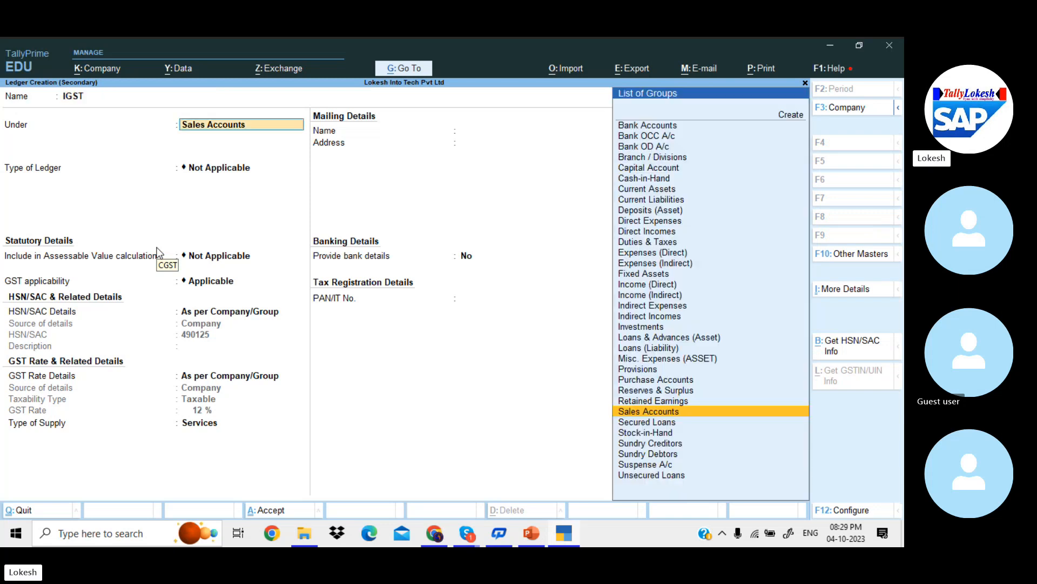
pyautogui.write('DU')
pyautogui.press('Return')
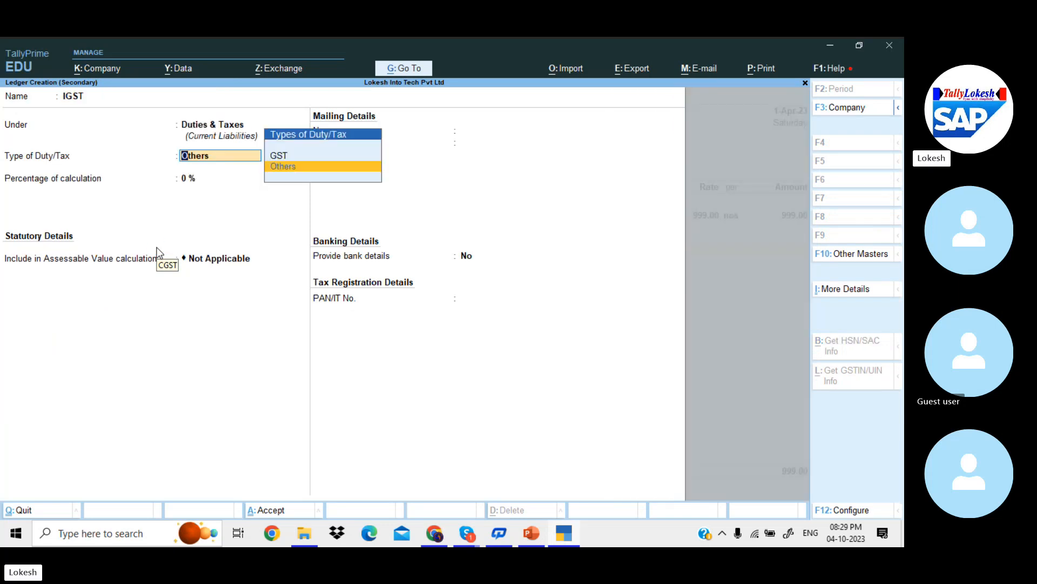
# - Set the IGST ledger's type of duty to GST and tax type to IGST, and save the ledger
pyautogui.write('g')
pyautogui.press('Return')
pyautogui.press('Return')
pyautogui.press('Return')
pyautogui.press('Return')
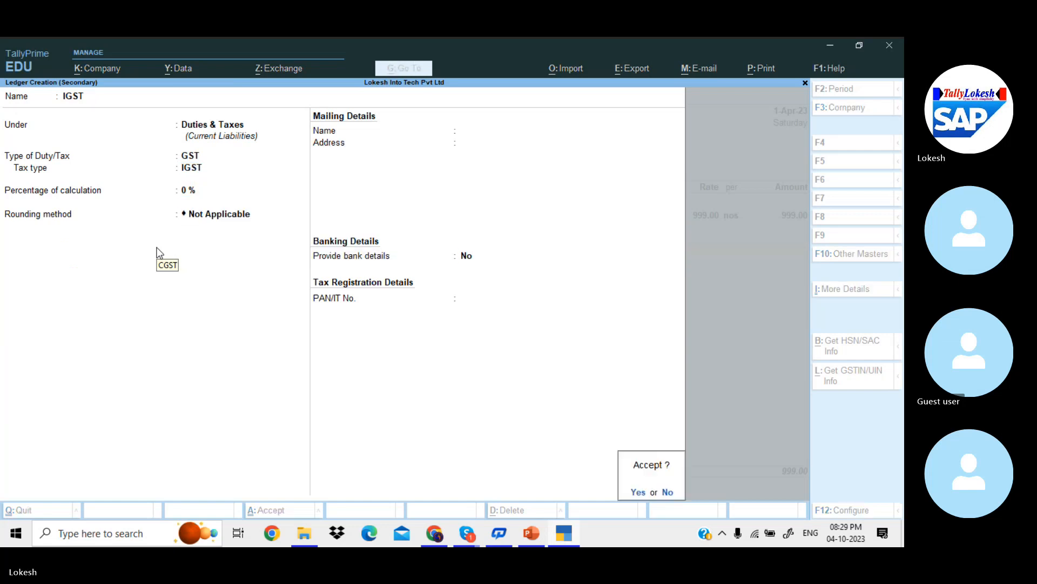
pyautogui.press('Return')
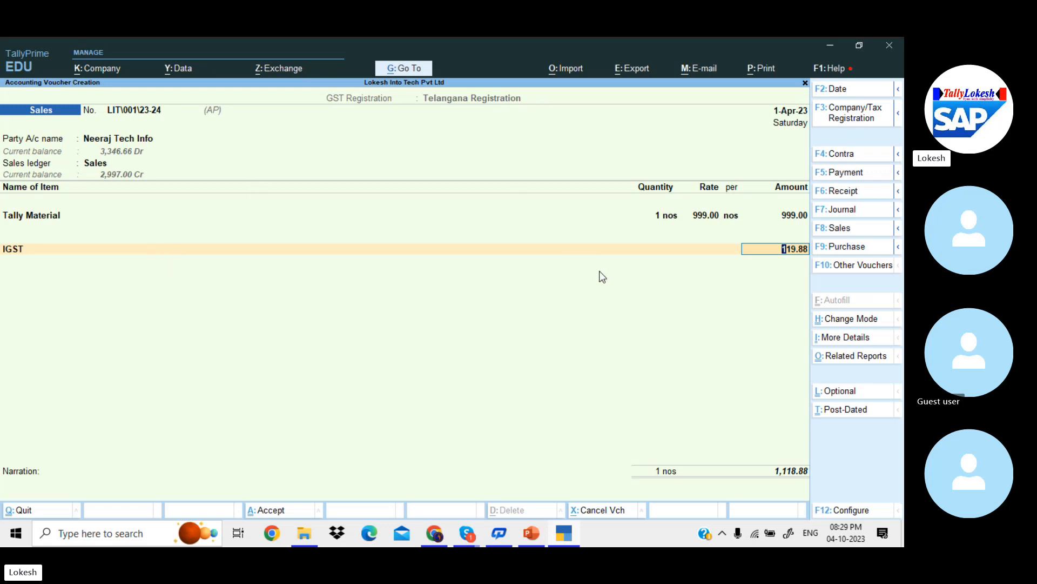
# - Accept the calculated IGST amount and save the Telangana Registration Sales voucher
pyautogui.press('Return')
pyautogui.press('Return')
pyautogui.press('Return')
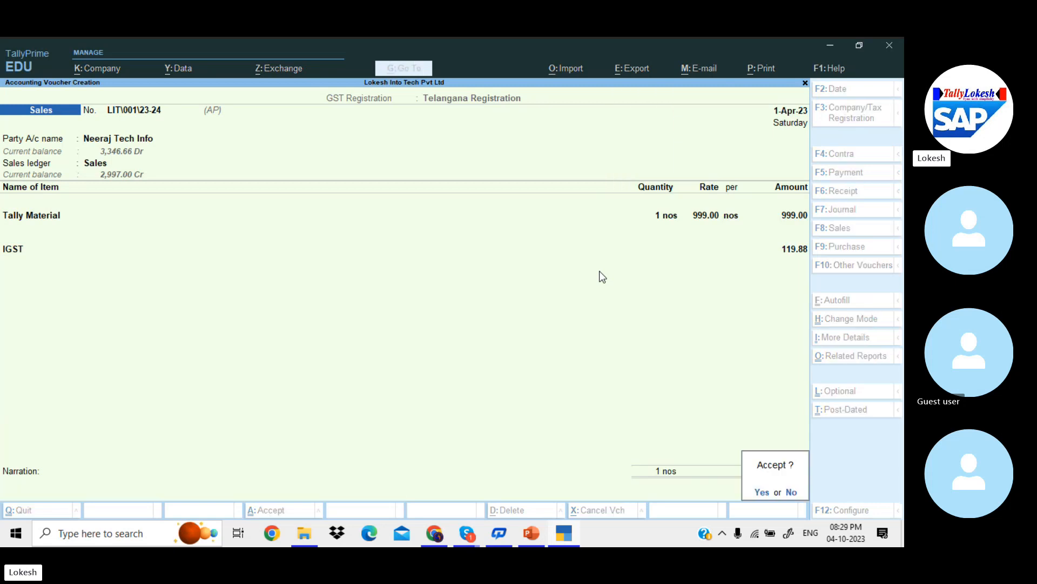
pyautogui.press('Return')
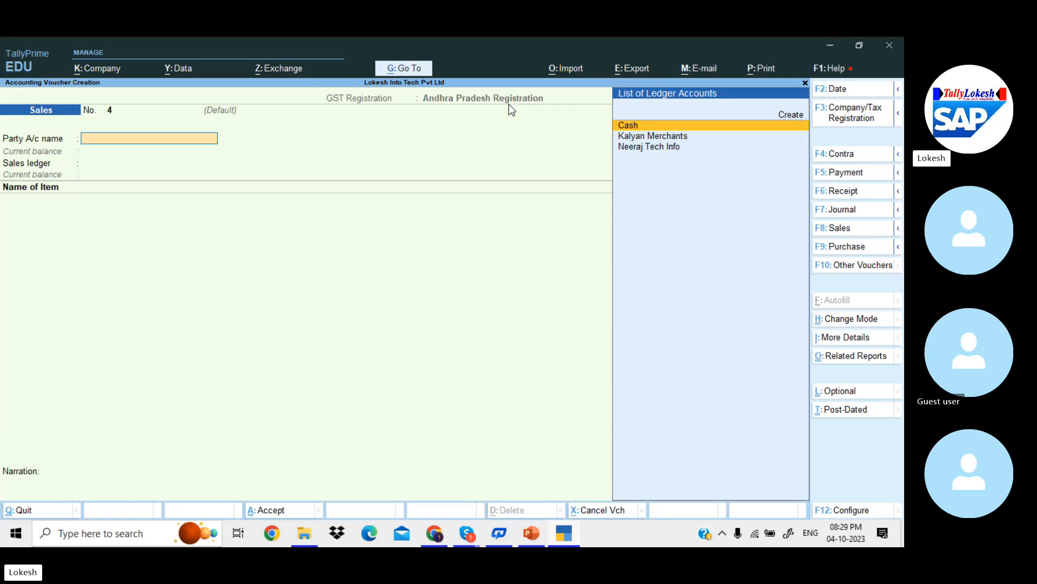
# - Change the new Sales voucher's registration to Karnataka Registration, using the KA series and System Default voucher number
pyautogui.click(854, 113)
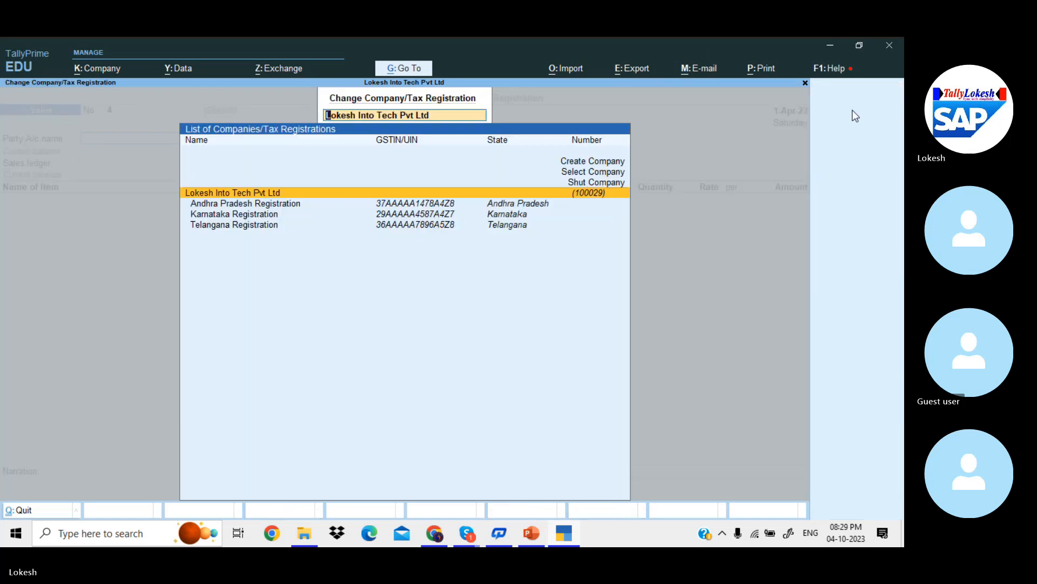
pyautogui.press('Down')
pyautogui.press('Down')
pyautogui.press('Return')
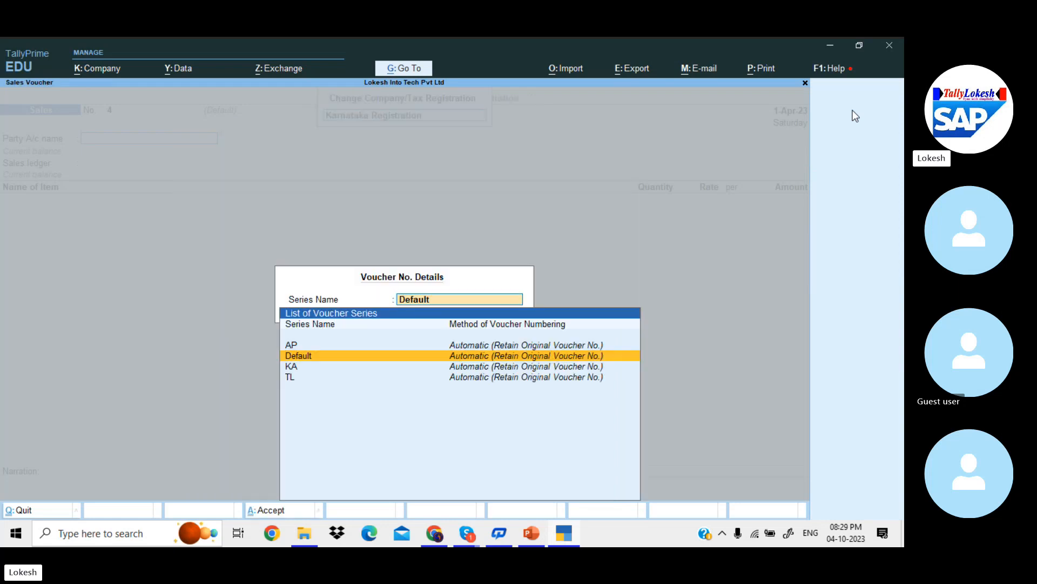
pyautogui.press('Down')
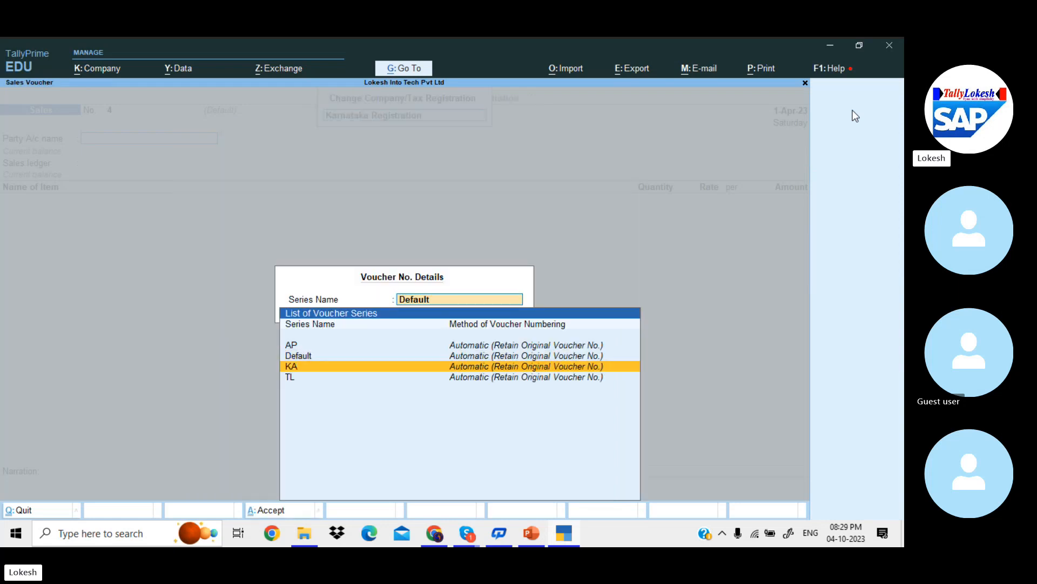
pyautogui.press('Return')
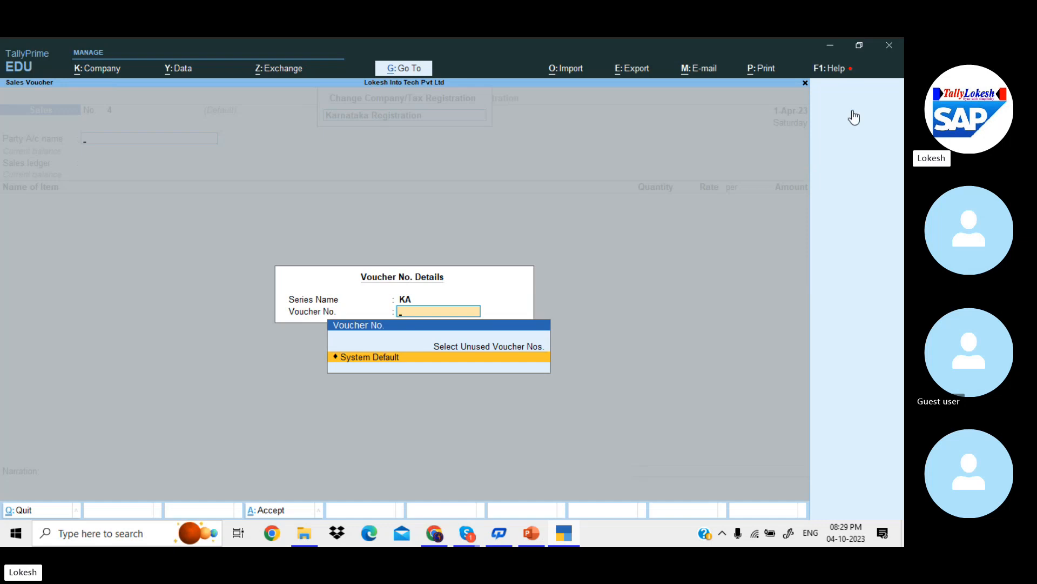
pyautogui.press('Return')
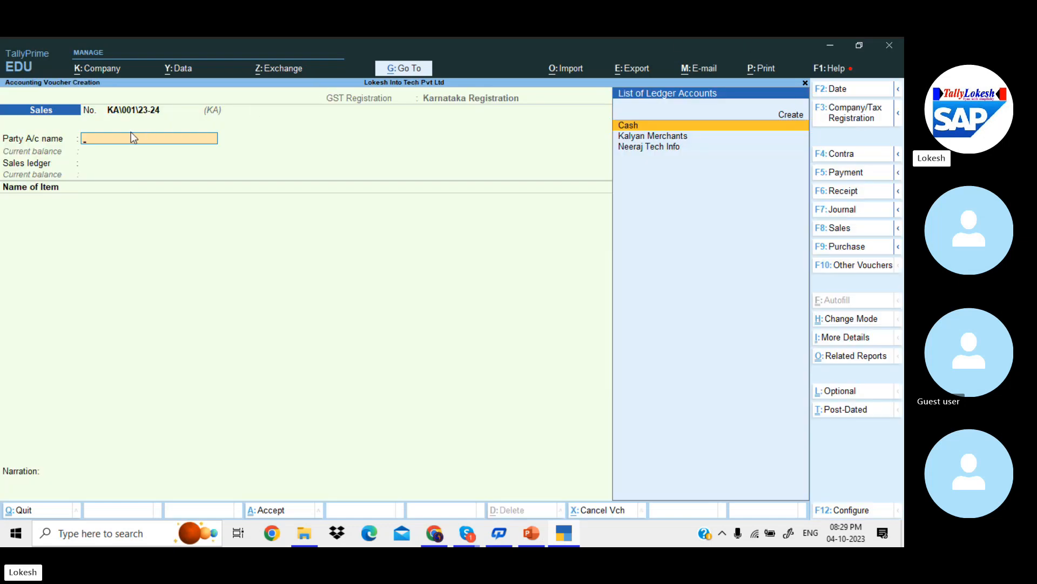
# - Switch the Sales voucher's tax registration from Karnataka back to Andhra Pradesh Registration
pyautogui.click(856, 115)
pyautogui.press('Down')
pyautogui.press('Down')
pyautogui.press('Up')
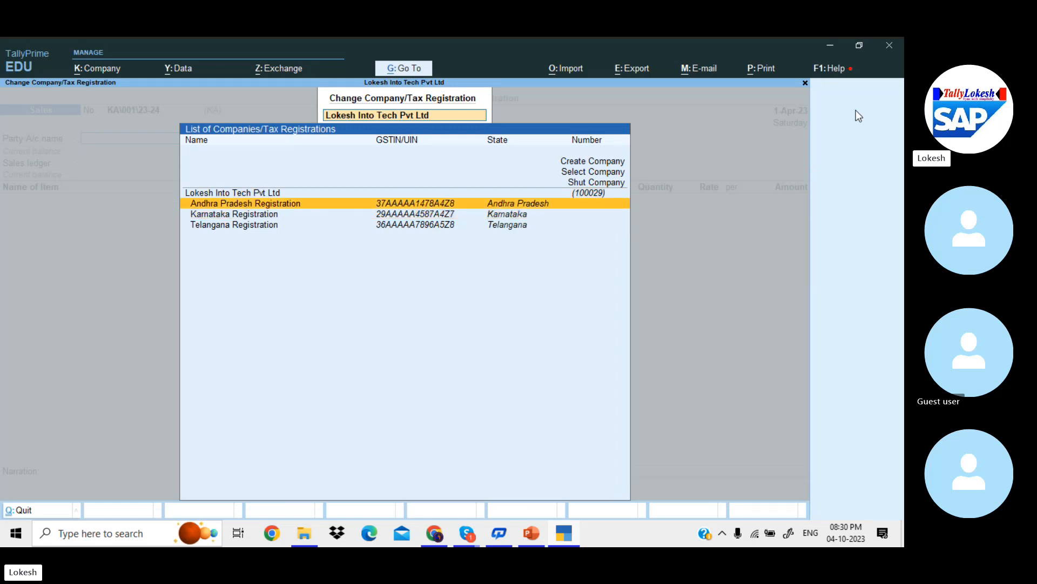
pyautogui.press('Return')
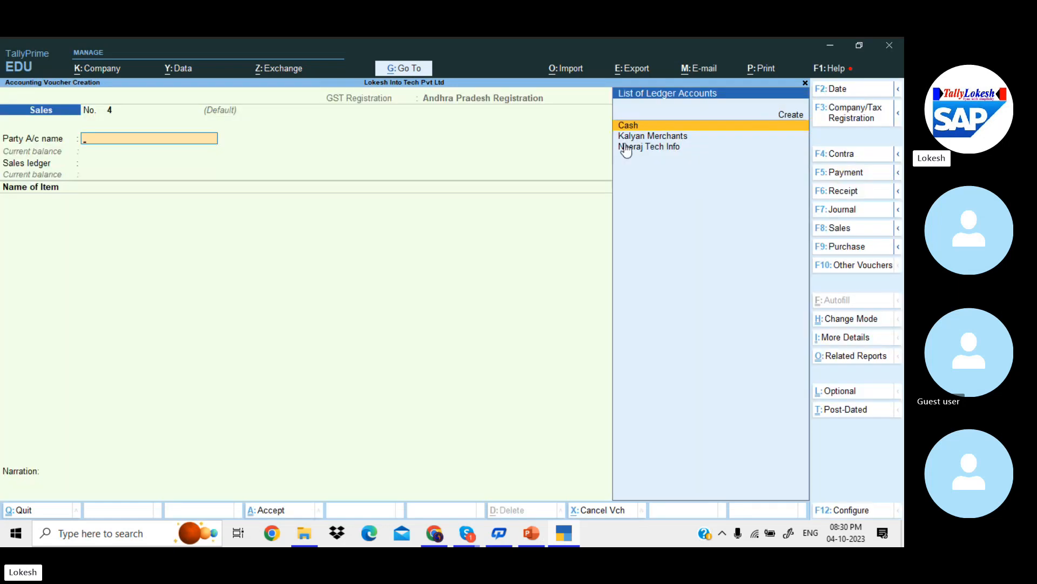
# - Reselect Andhra Pradesh Registration as the Sales voucher's tax registration
pyautogui.click(862, 123)
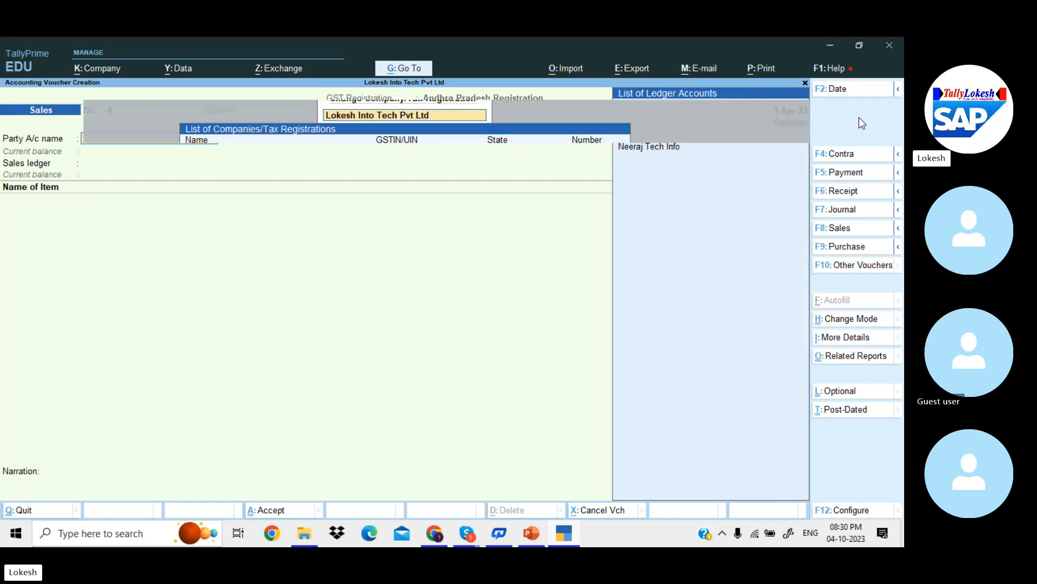
pyautogui.press('Down')
pyautogui.press('Up')
pyautogui.press('Down')
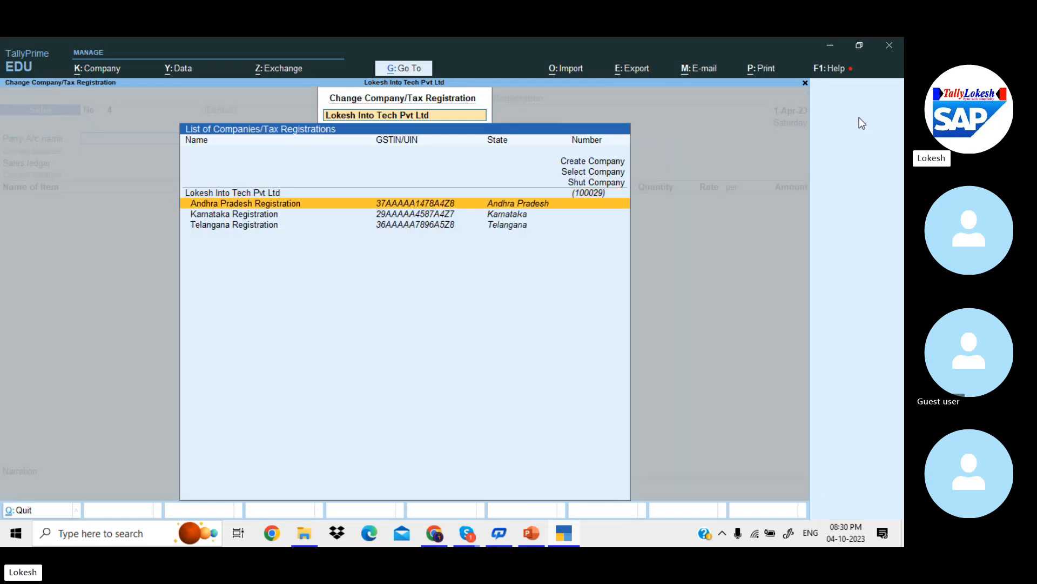
pyautogui.press('Return')
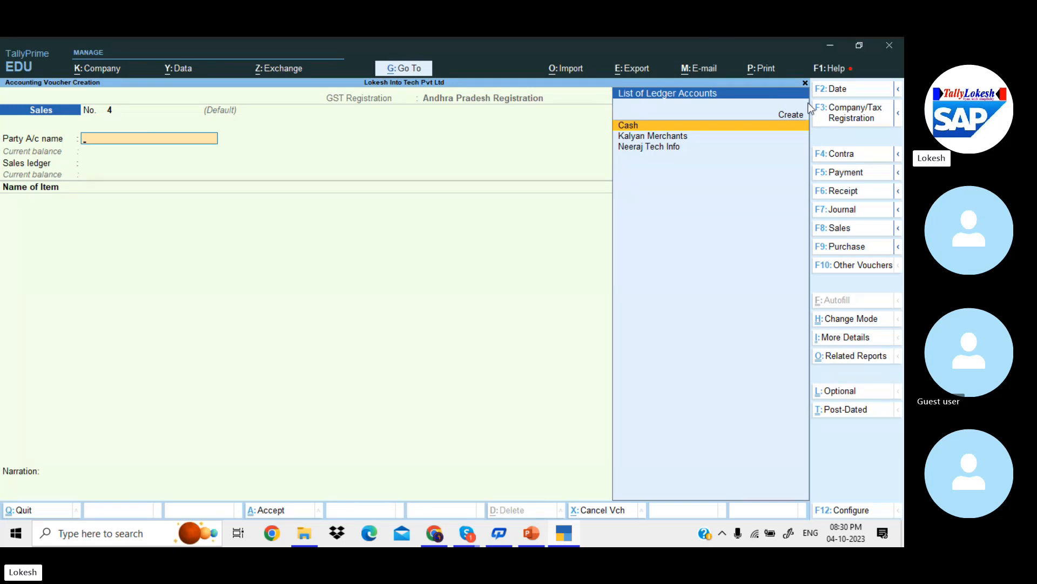
pyautogui.click(853, 119)
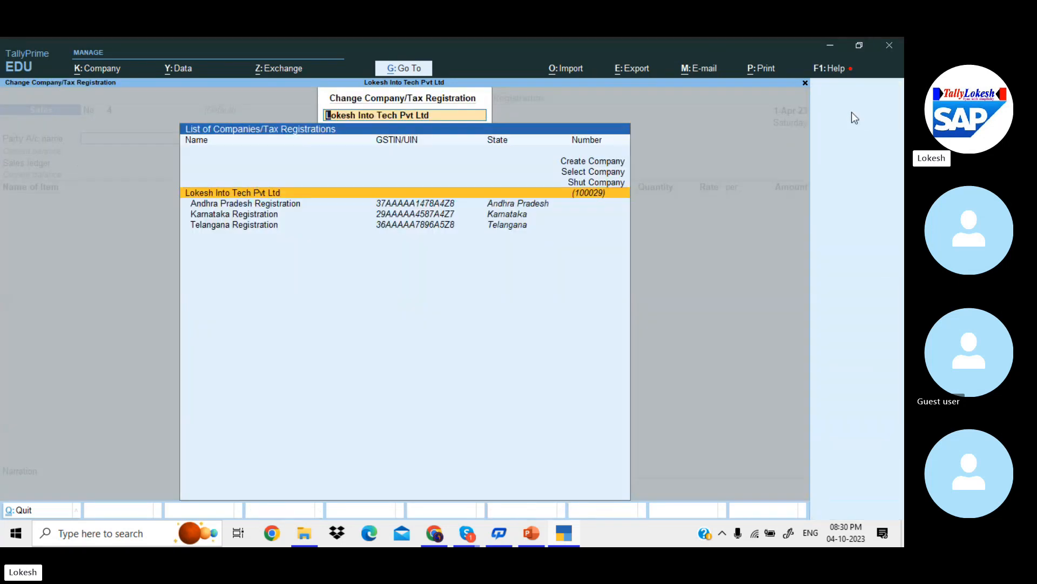
pyautogui.press('Down')
pyautogui.press('Down')
pyautogui.press('Down')
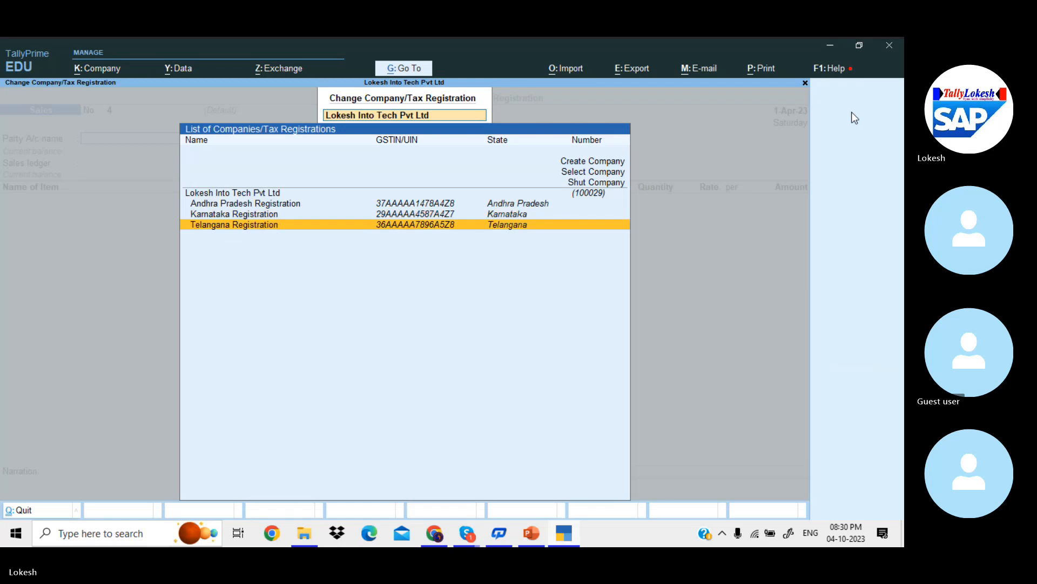
pyautogui.press('Return')
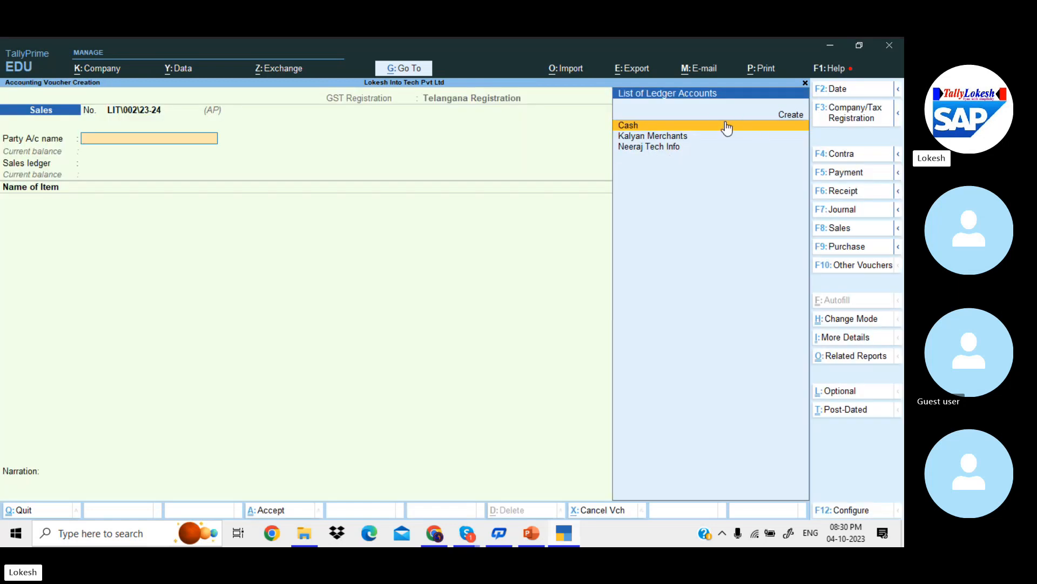
pyautogui.press('Escape')
pyautogui.press('y')
# - Examine the Neeraj Tech Info sales voucher LIT\001\23-24 from the Day Book, leaving it unaltered
pyautogui.press('Down')
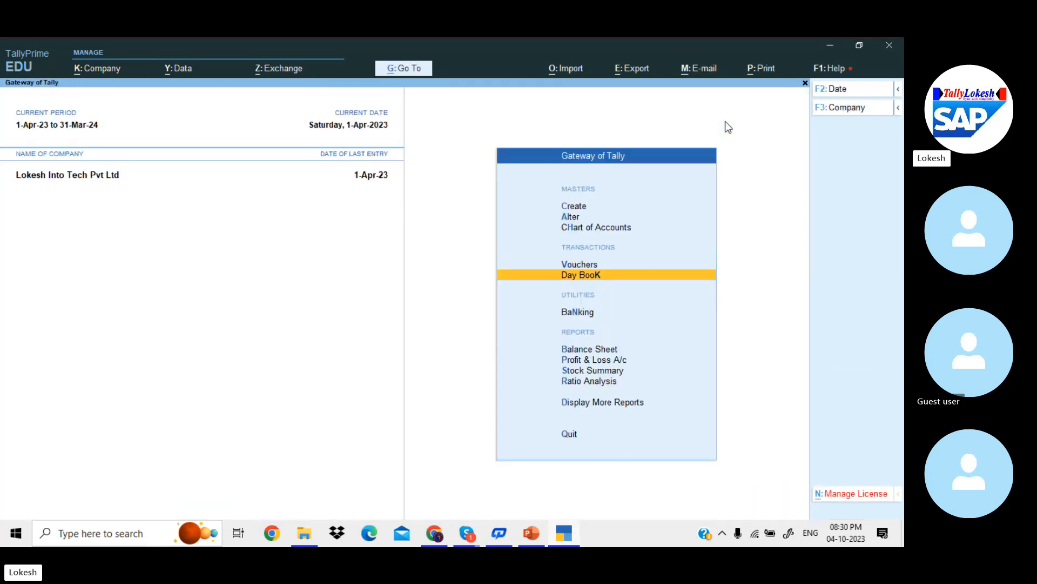
pyautogui.press('Return')
pyautogui.press('Down')
pyautogui.press('Down')
pyautogui.press('Down')
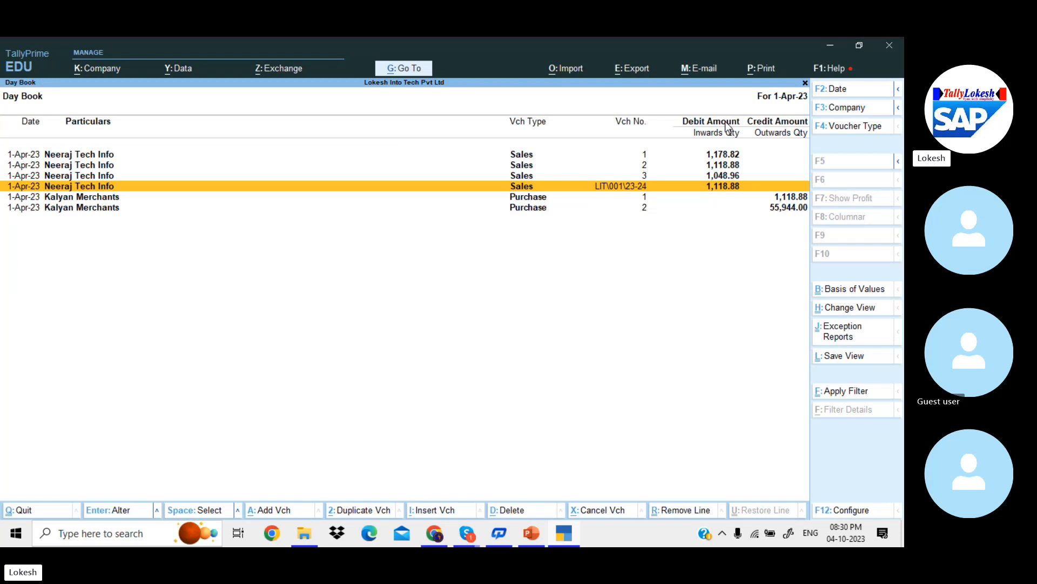
pyautogui.press('Return')
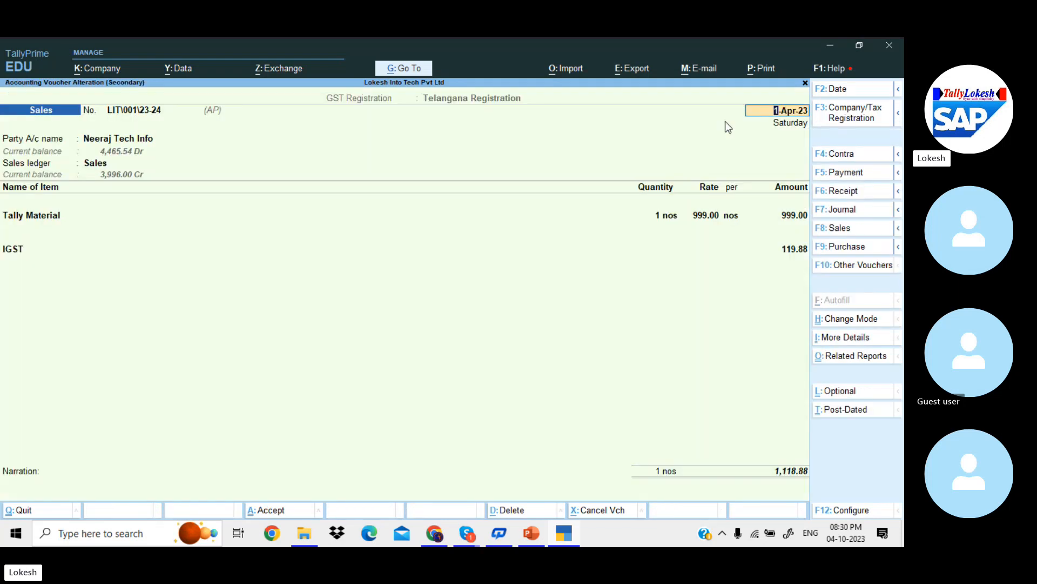
pyautogui.press('Escape')
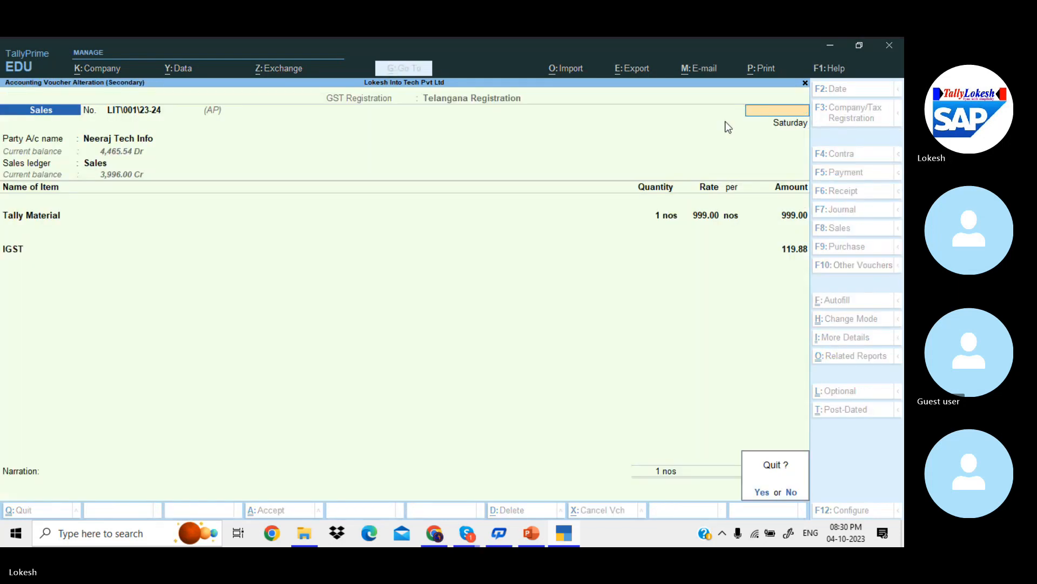
pyautogui.press('y')
pyautogui.press('Escape')
# - Start a new Sales voucher and set its tax registration to Telangana Registration
pyautogui.press('Up')
pyautogui.press('Return')
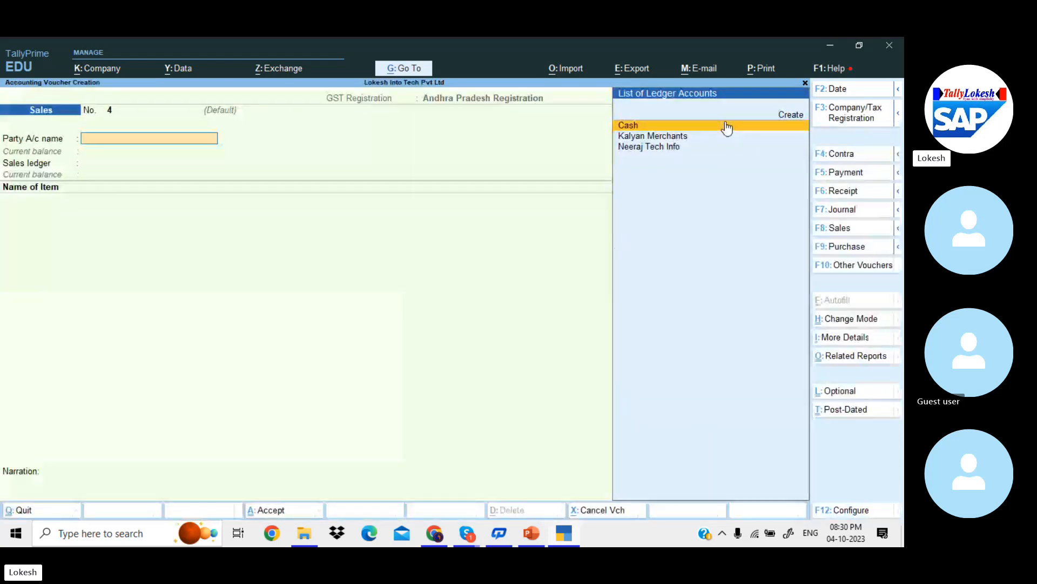
pyautogui.click(870, 118)
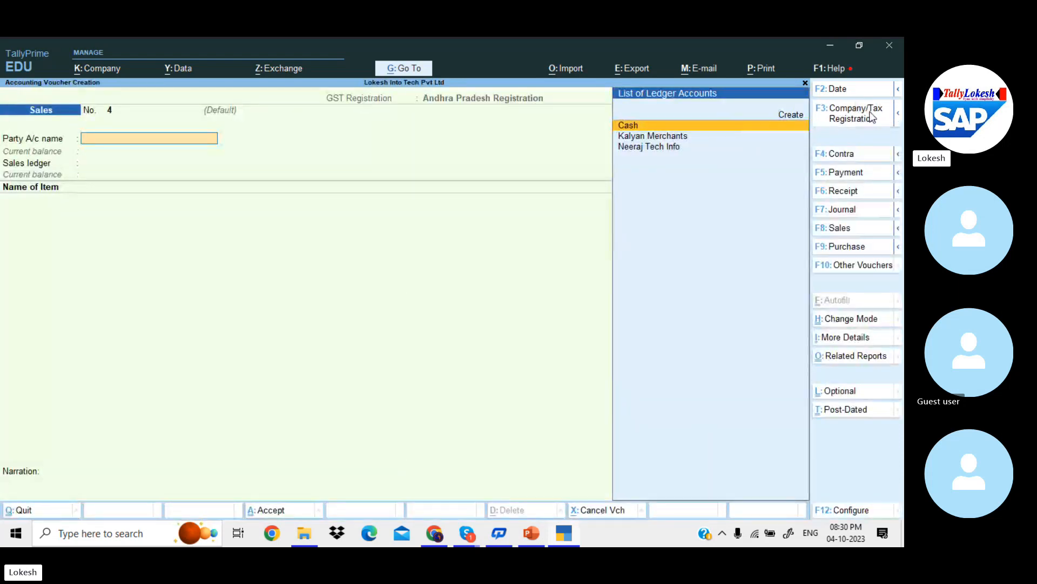
pyautogui.press('Down')
pyautogui.press('Down')
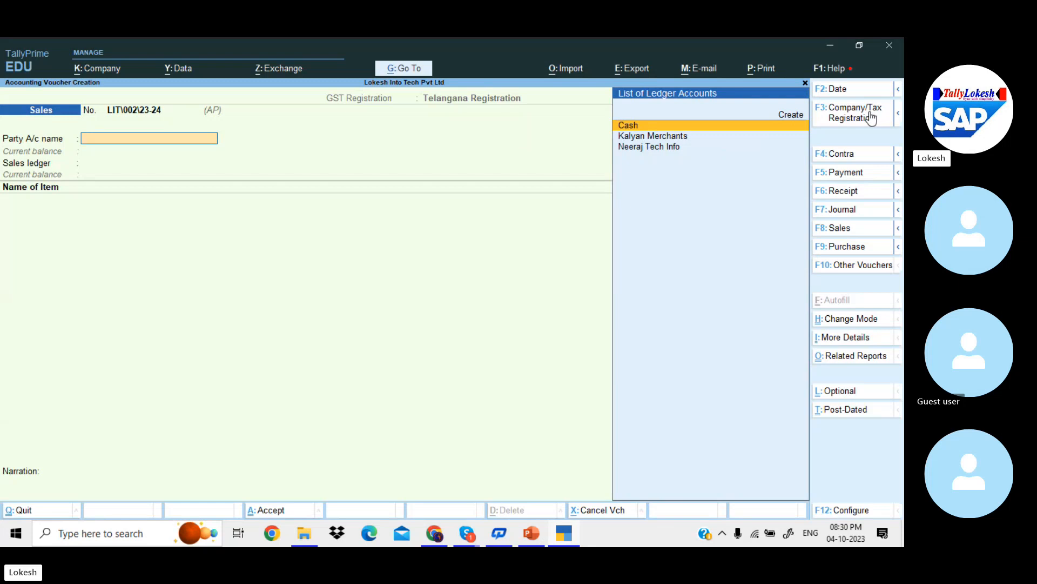
# - Select Neeraj Tech Info as the party, keep the default dispatch and party details, and use the Sales ledger
pyautogui.press('Down')
pyautogui.press('Down')
pyautogui.press('Return')
pyautogui.press('Return')
pyautogui.press('Return')
pyautogui.press('Return')
pyautogui.press('Return')
pyautogui.press('Return')
pyautogui.press('Return')
pyautogui.press('Return')
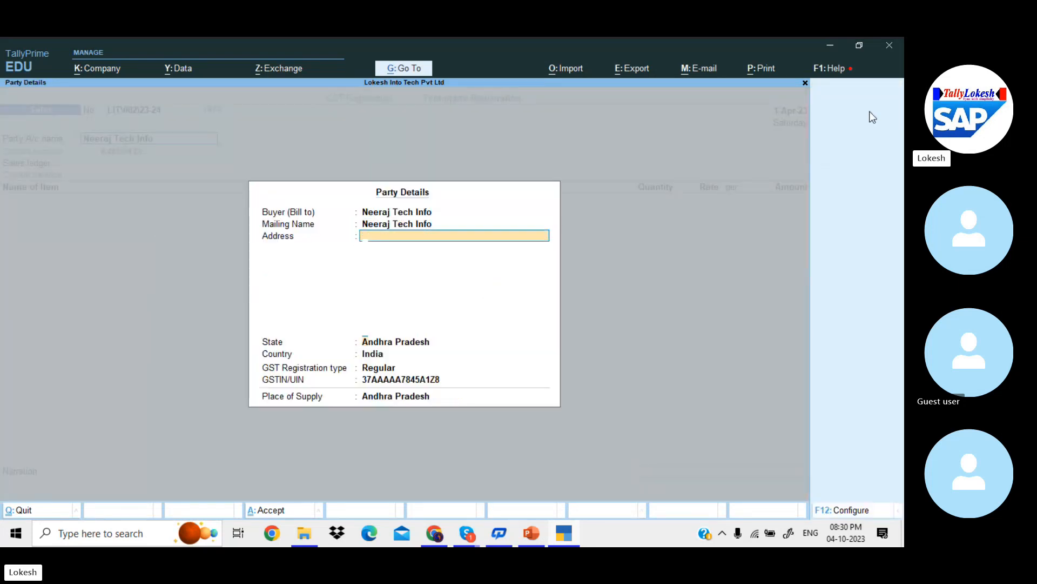
pyautogui.press('Return')
pyautogui.press('Return')
pyautogui.press('Return')
pyautogui.press('Return')
pyautogui.press('Return')
pyautogui.press('Return')
pyautogui.press('Return')
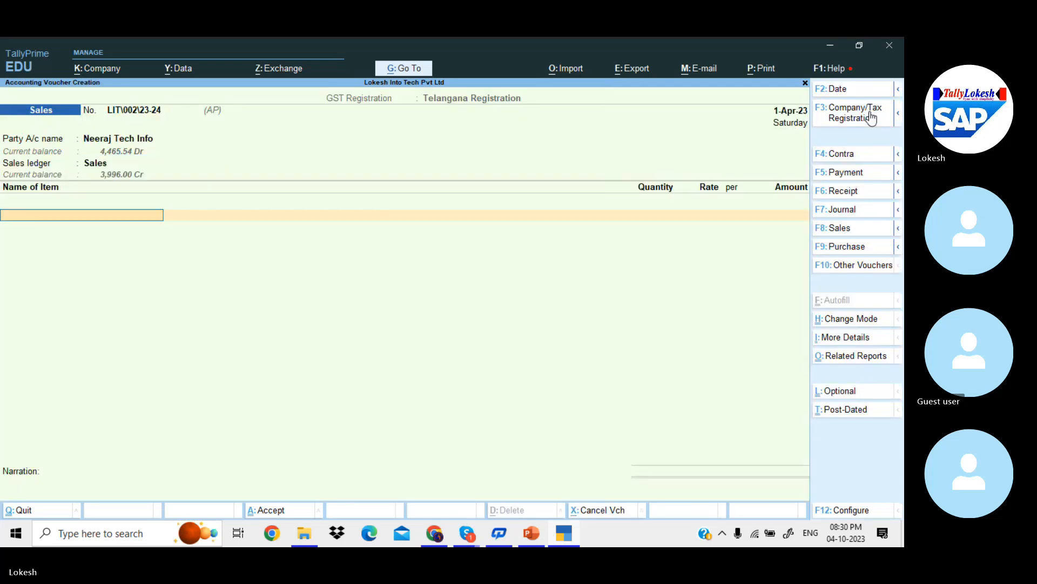
# - Add the item Tally Material with a quantity of 1 nos at the default rate of 999.00
pyautogui.press('Down')
pyautogui.press('Return')
pyautogui.write('1')
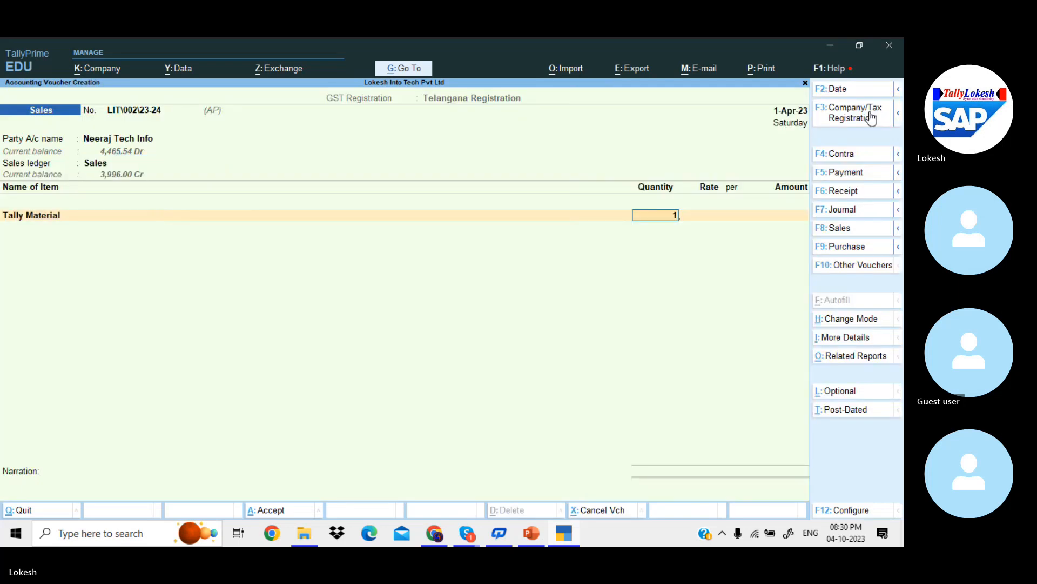
pyautogui.press('Return')
pyautogui.press('Return')
pyautogui.press('Return')
pyautogui.write('cg')
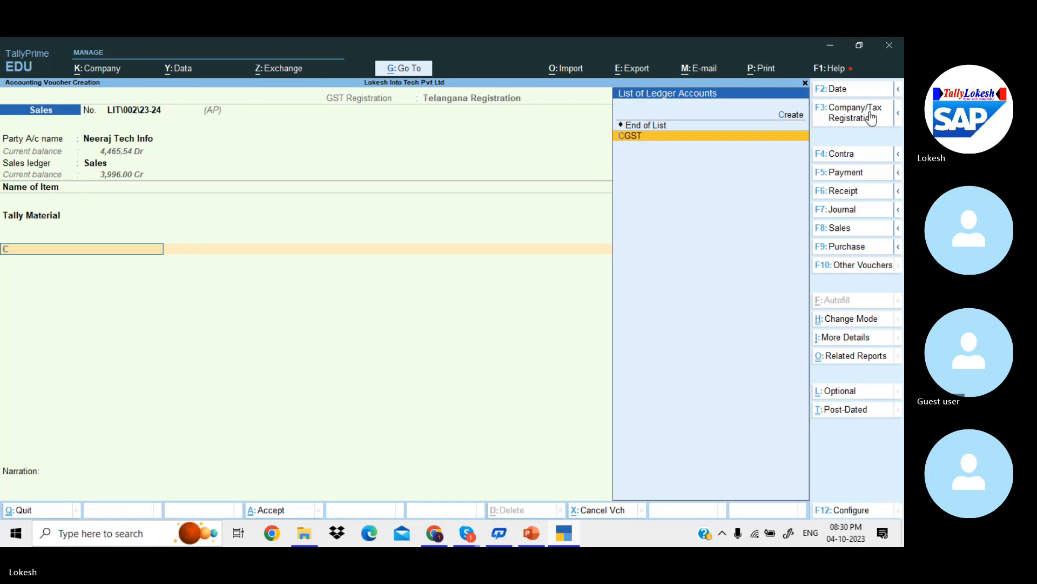
pyautogui.press('Return')
pyautogui.press('Return')
pyautogui.press('BackSpace')
pyautogui.press('BackSpace')
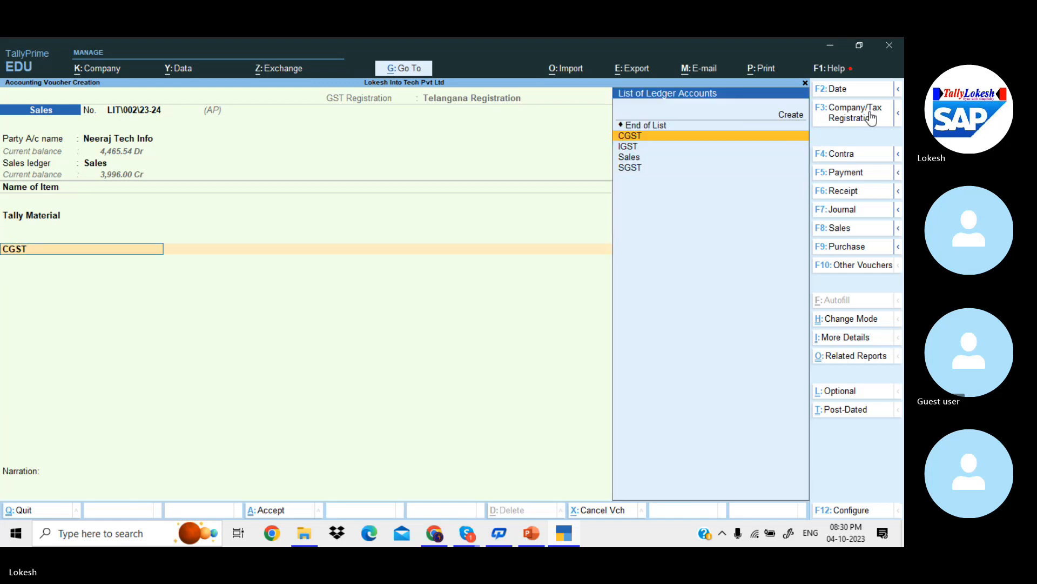
# - Apply the IGST ledger with its calculated amount and save the Telangana Registration Sales voucher without a narration
pyautogui.write('i')
pyautogui.press('Return')
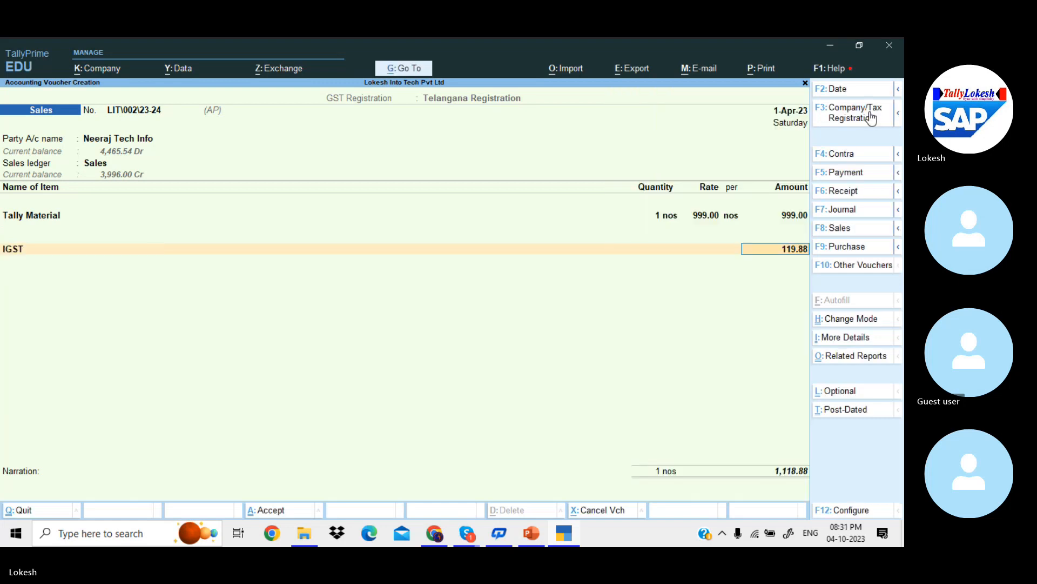
pyautogui.press('Return')
pyautogui.press('Return')
pyautogui.press('Return')
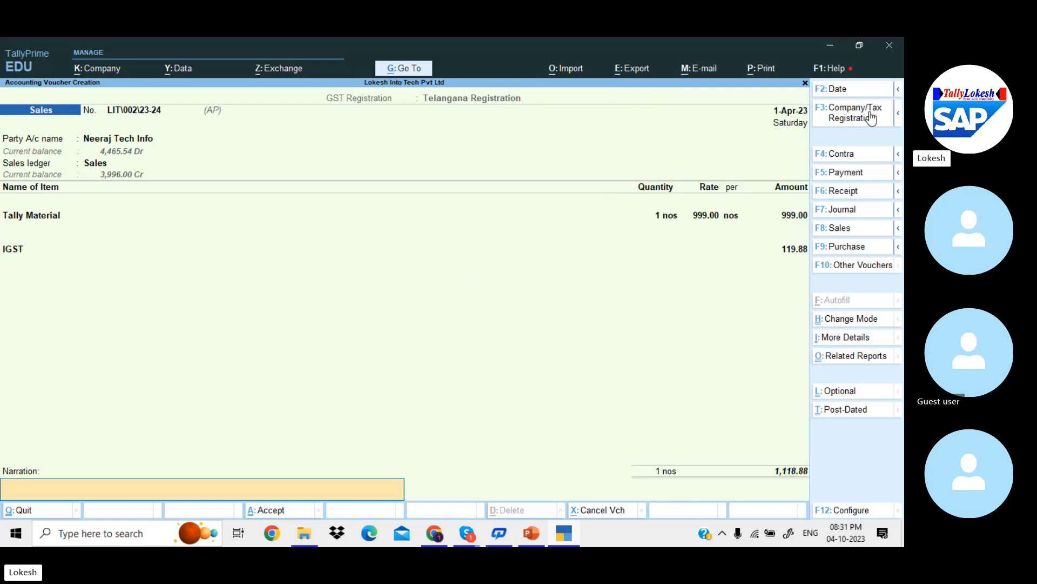
pyautogui.press('Return')
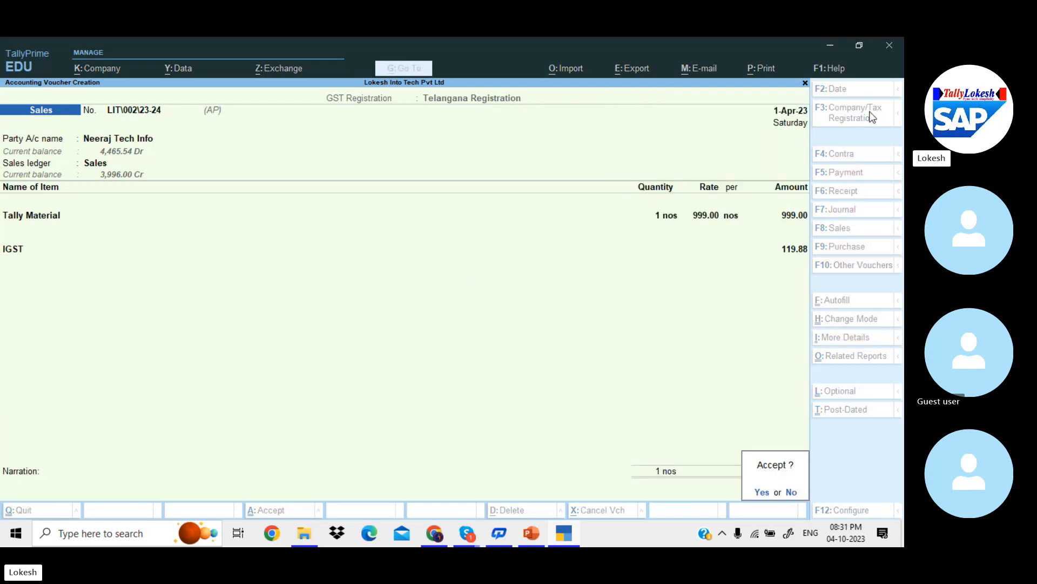
pyautogui.press('Return')
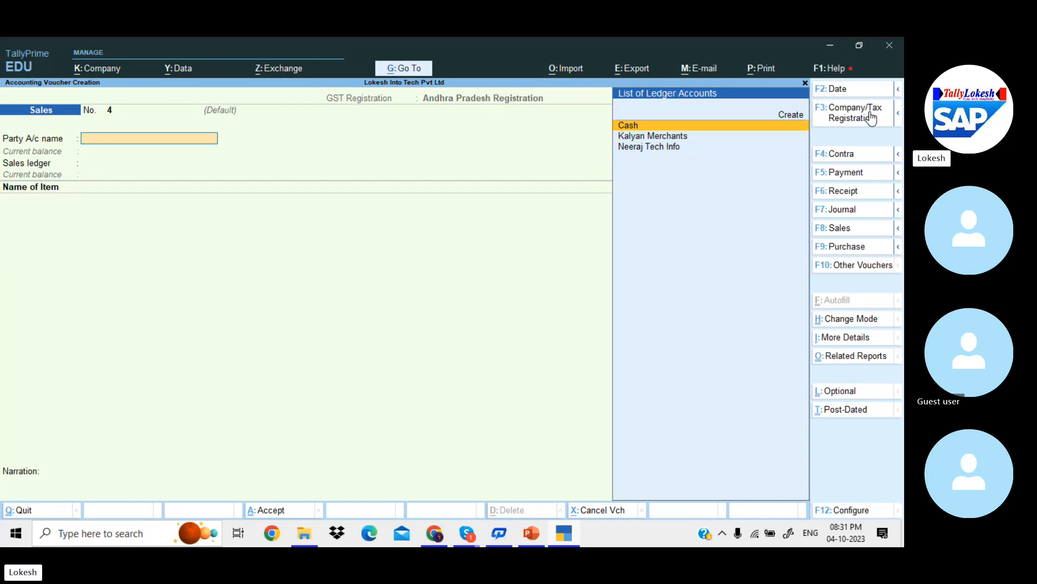
# - In the new Andhra Pradesh Registration Sales voucher, select party Neeraj Tech Info with default details and the Sales ledger
pyautogui.press('Down')
pyautogui.press('Down')
pyautogui.press('Return')
pyautogui.press('Return')
pyautogui.press('Return')
pyautogui.press('Return')
pyautogui.press('Return')
pyautogui.press('Return')
pyautogui.press('Return')
pyautogui.press('Return')
pyautogui.press('Return')
pyautogui.press('Return')
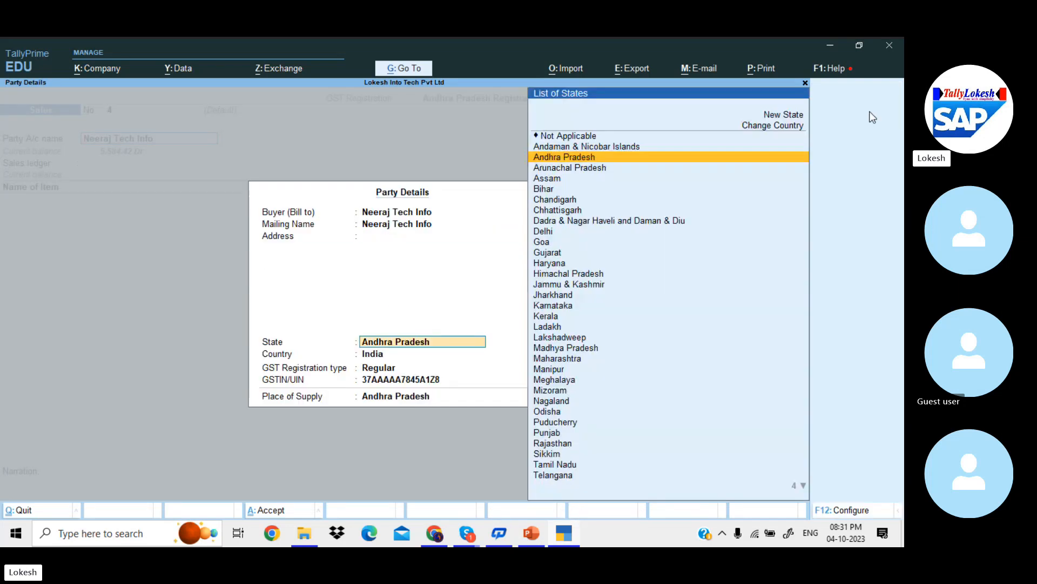
pyautogui.press('Return')
pyautogui.press('Return')
pyautogui.press('Return')
pyautogui.press('Return')
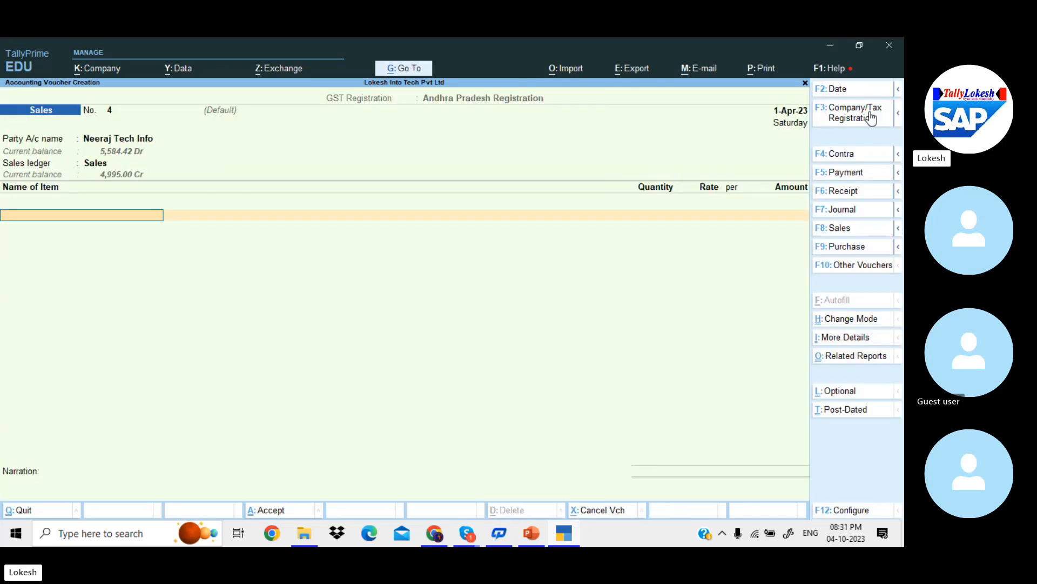
# - Enter Tally Material as the item, with quantity 1 and the default rate of 999.00
pyautogui.press('Down')
pyautogui.press('Return')
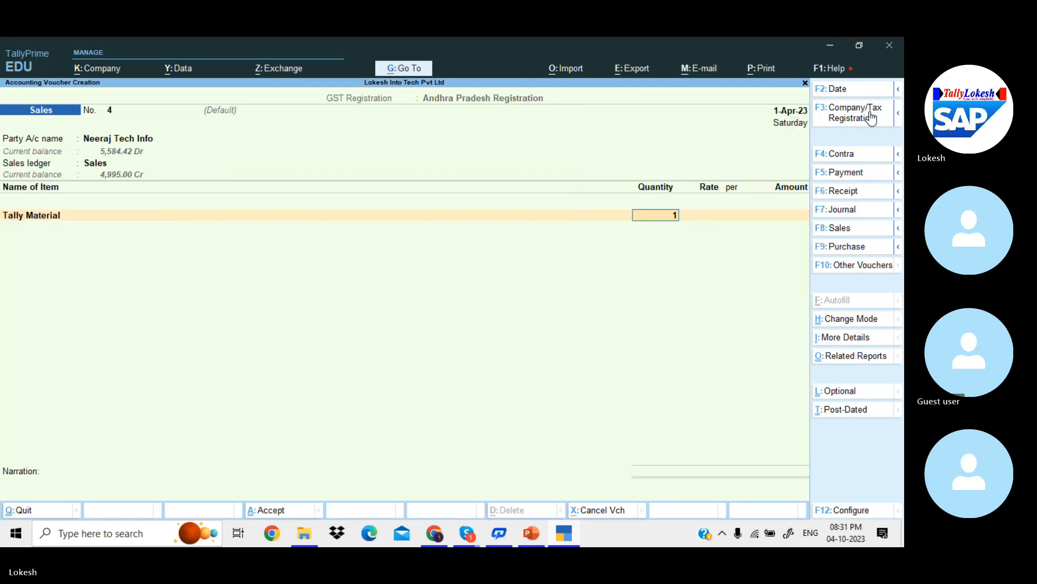
pyautogui.press('Return')
pyautogui.press('Return')
pyautogui.press('Return')
pyautogui.press('Return')
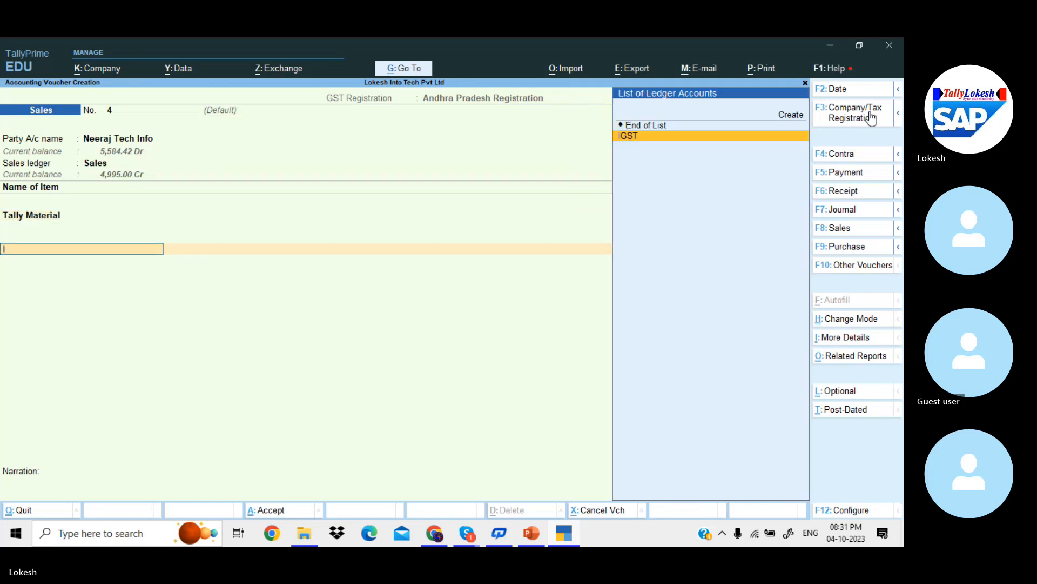
# - Add the IGST ledger without an amount and save the Andhra Pradesh Registration Sales voucher
pyautogui.write('Ig')
pyautogui.press('Return')
pyautogui.press('Return')
pyautogui.press('Return')
pyautogui.press('Return')
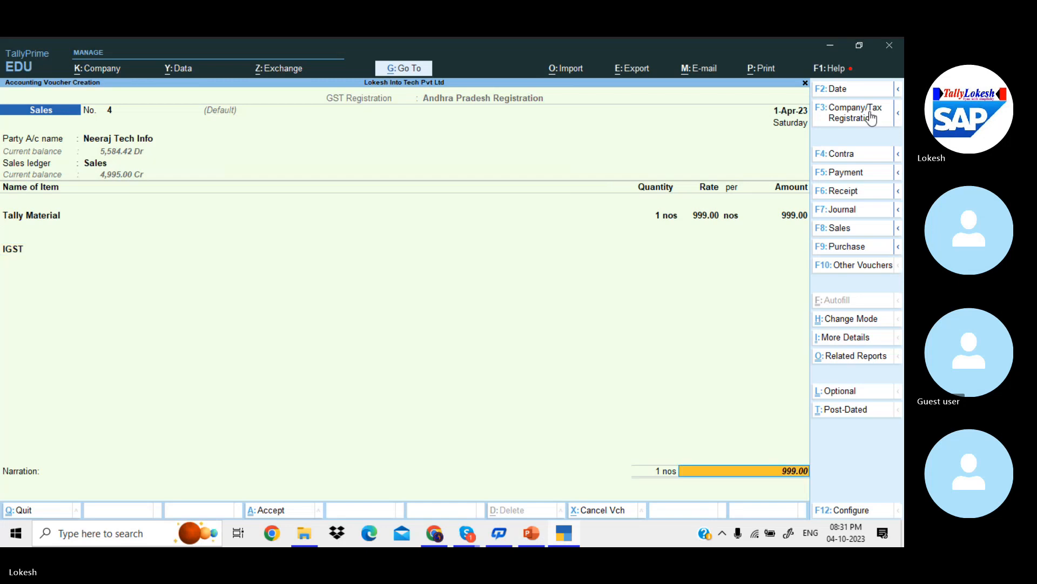
pyautogui.press('Return')
pyautogui.press('Return')
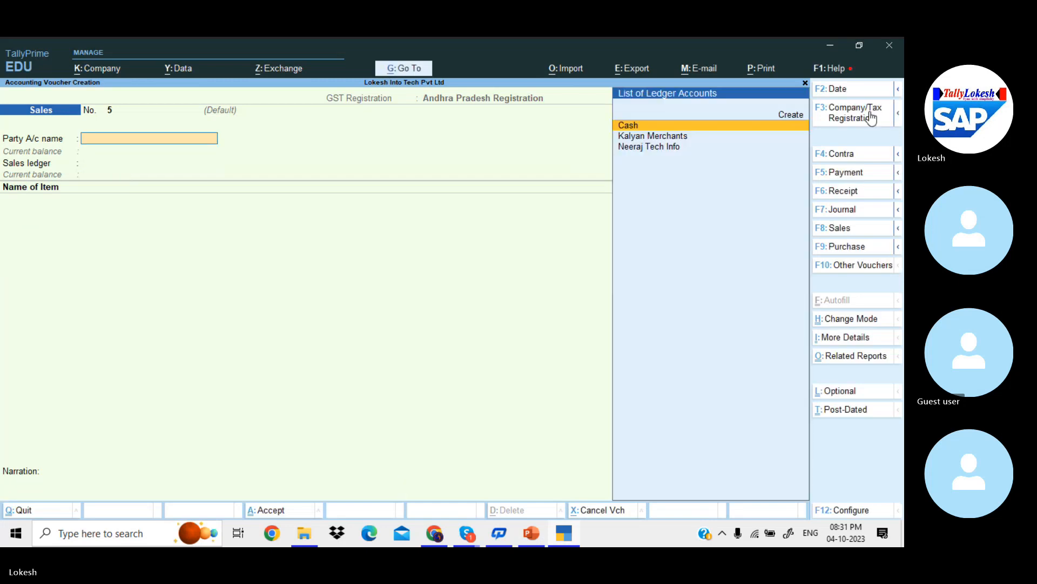
# - Choose Neeraj Tech Info as the party of the next Sales voucher, keeping the default dispatch and party details
pyautogui.press('Down')
pyautogui.press('Down')
pyautogui.press('Return')
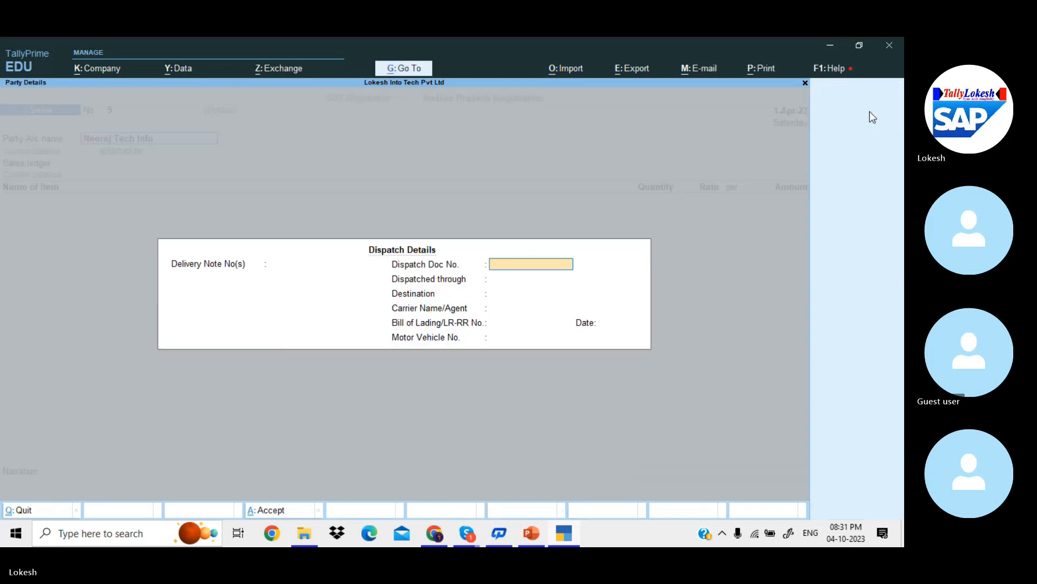
pyautogui.press('Return')
pyautogui.press('Return')
pyautogui.press('Return')
pyautogui.press('Return')
pyautogui.press('Return')
pyautogui.press('Return')
pyautogui.press('Return')
pyautogui.press('Return')
pyautogui.press('Return')
pyautogui.press('Return')
pyautogui.press('Return')
pyautogui.press('Return')
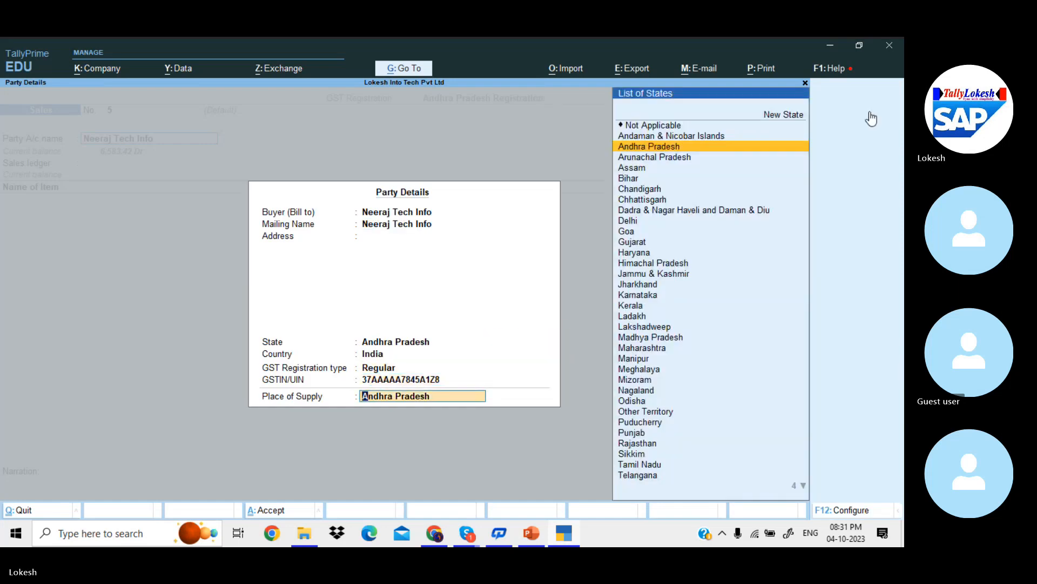
# - Add the item Tally Material with a quantity of 4 nos at the default rate
pyautogui.press('Down')
pyautogui.press('Return')
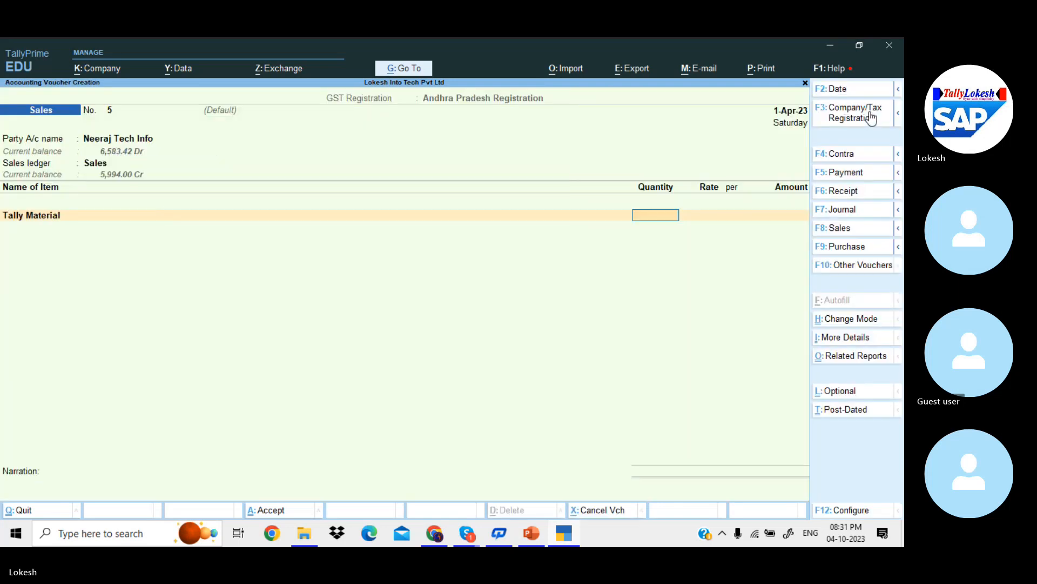
pyautogui.write('4')
pyautogui.press('Return')
pyautogui.press('Return')
pyautogui.press('Return')
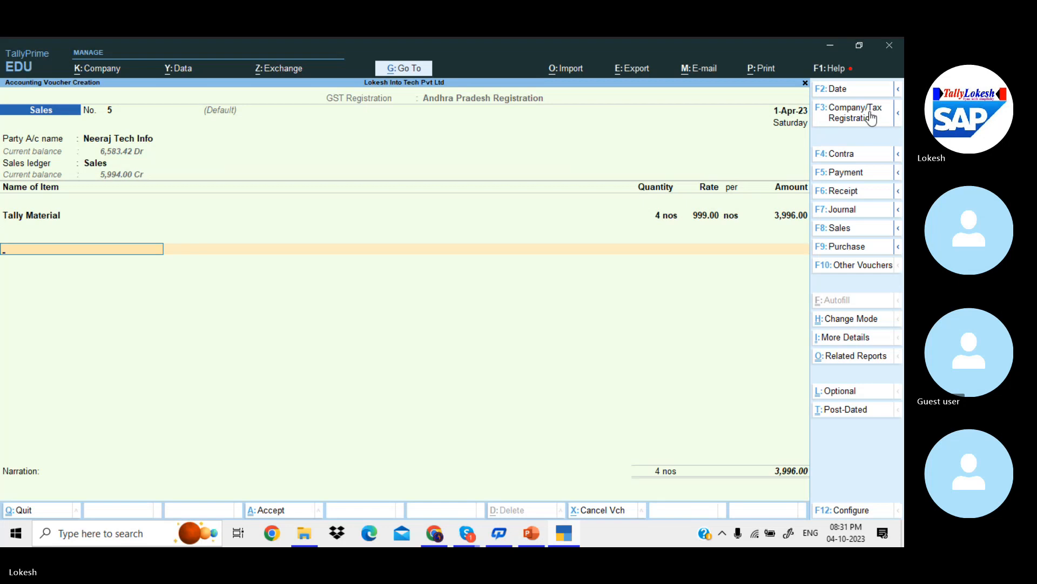
# - Add the IGST ledger below the Tally Material item in the Sales voucher
pyautogui.press('Return')
pyautogui.write('i')
pyautogui.press('Return')
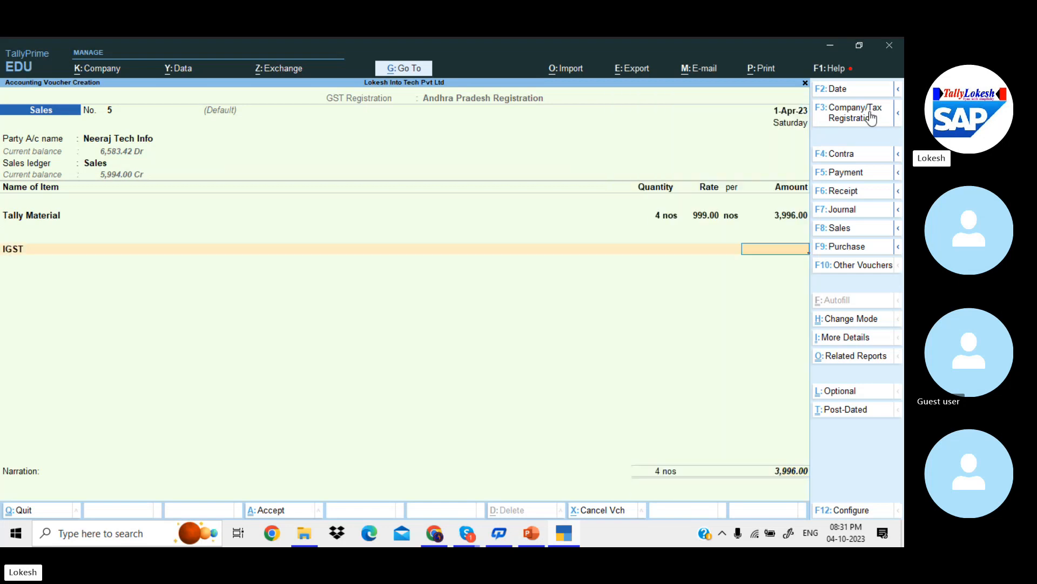
# - Change the tax registration of the filled-in Sales voucher from Andhra Pradesh to Telangana Registration
pyautogui.click(858, 113)
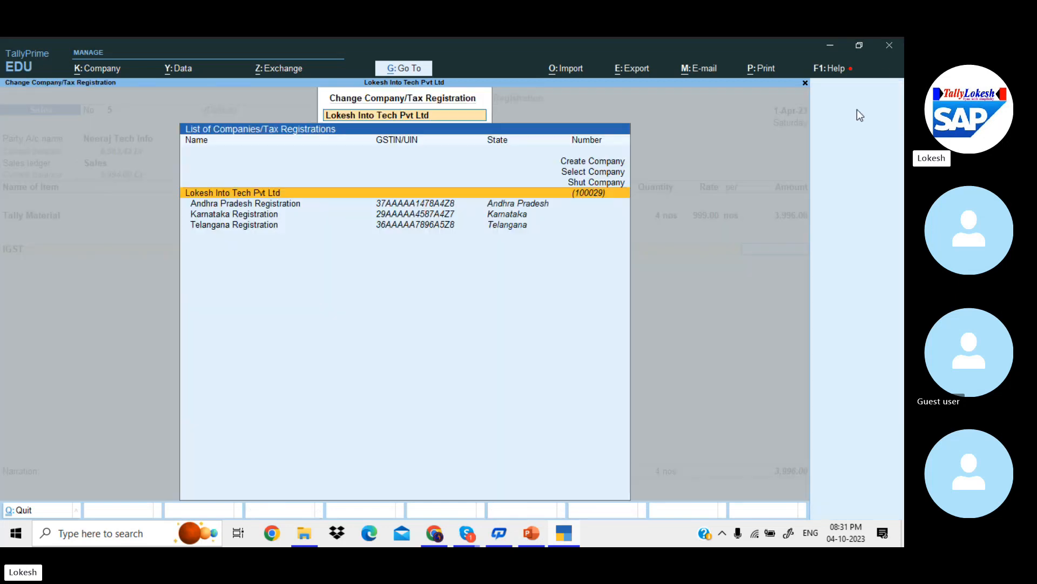
pyautogui.press('Down')
pyautogui.press('Down')
pyautogui.press('Down')
pyautogui.press('Return')
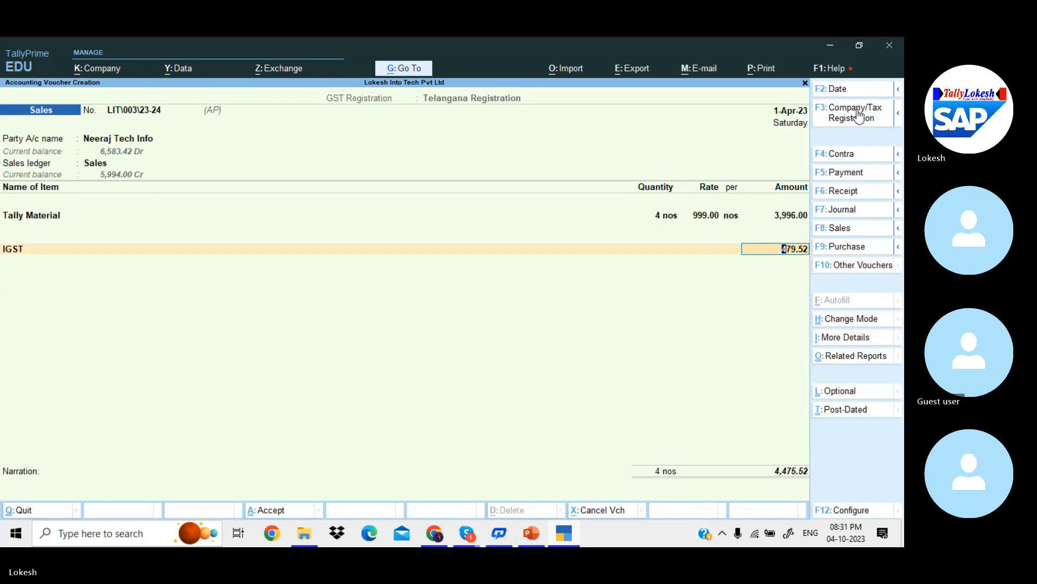
# - Accept the recalculated IGST amount and save the Sales voucher for 4 nos of Tally Material
pyautogui.press('Return')
pyautogui.press('Return')
pyautogui.press('Return')
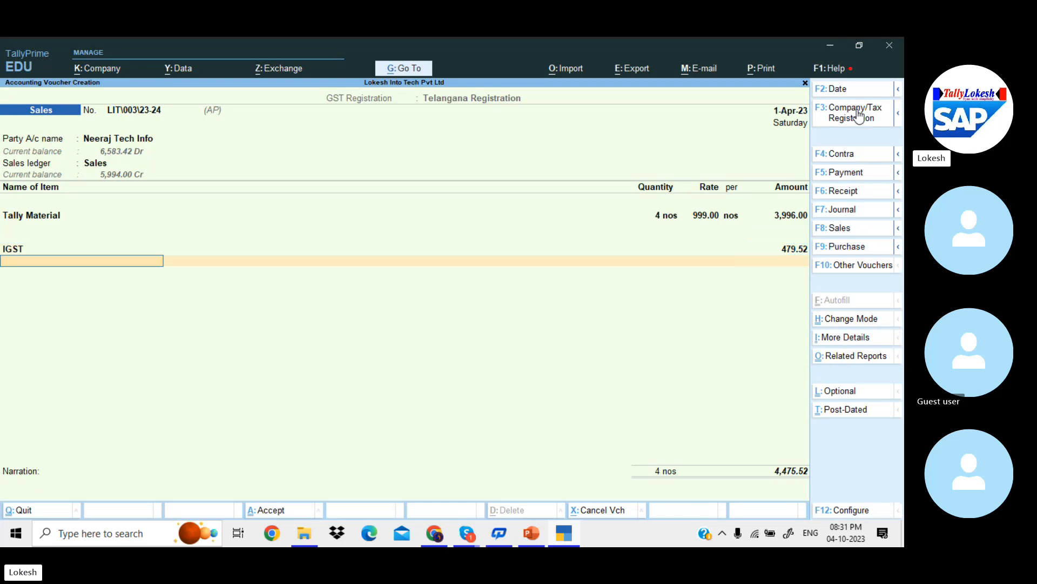
pyautogui.press('Return')
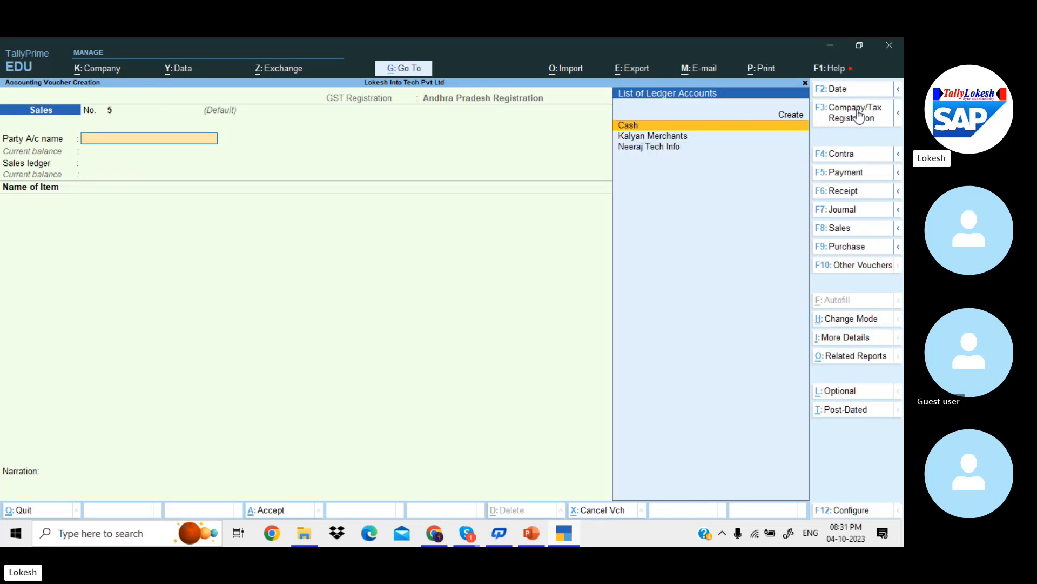
# - Switch the new Sales voucher's tax registration to Telangana Registration
pyautogui.click(851, 113)
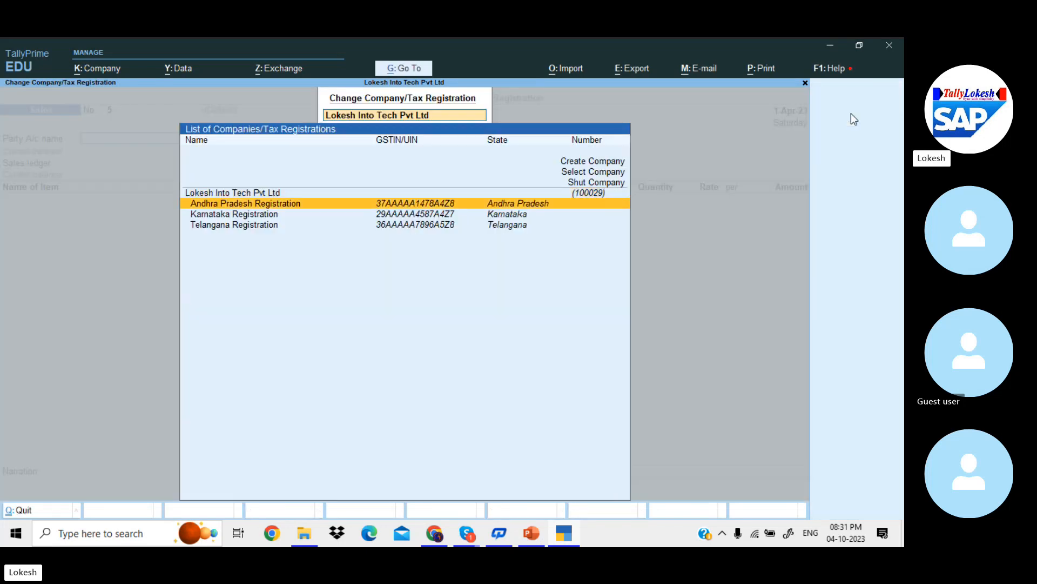
pyautogui.press('Down')
pyautogui.press('Down')
pyautogui.press('Return')
# - Set Neeraj Tech Info as the party, accept its default dispatch and party details, and choose the Sales ledger
pyautogui.press('Down')
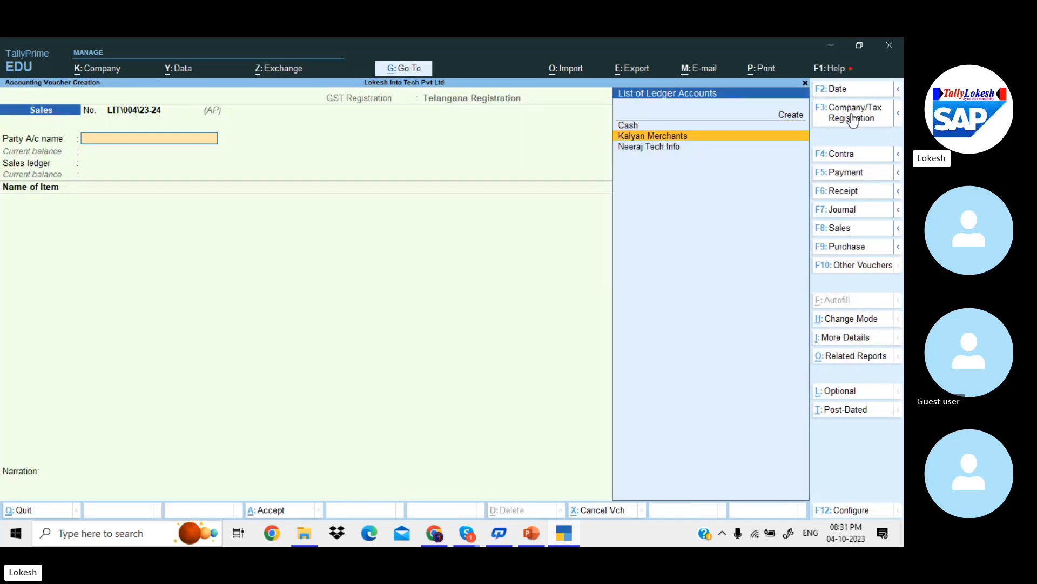
pyautogui.press('Down')
pyautogui.press('Return')
pyautogui.press('Return')
pyautogui.press('Return')
pyautogui.press('Return')
pyautogui.press('Return')
pyautogui.press('Return')
pyautogui.press('Return')
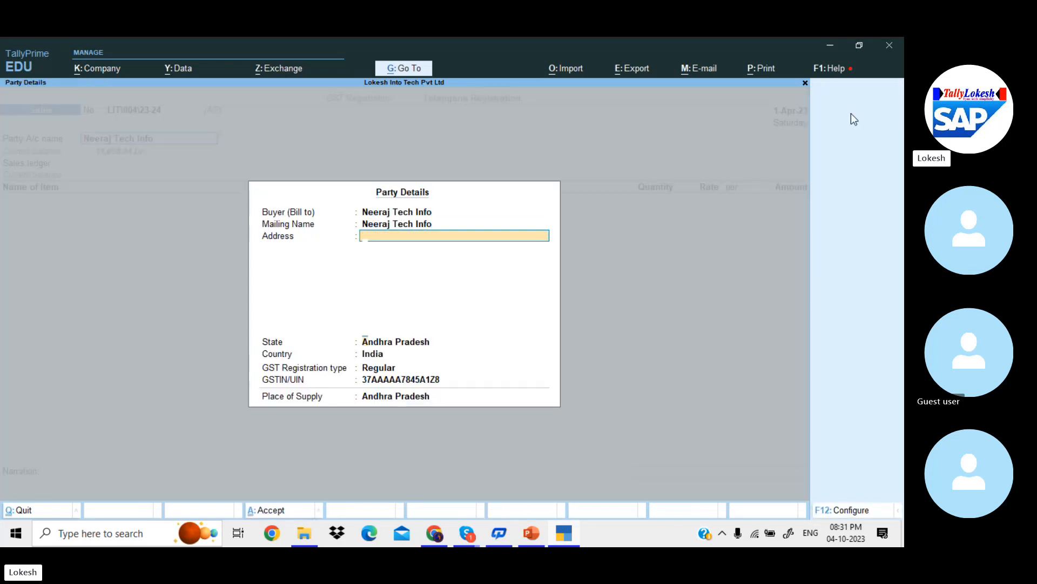
pyautogui.press('Return')
pyautogui.press('Return')
pyautogui.press('Return')
pyautogui.press('Return')
pyautogui.press('Return')
pyautogui.press('Return')
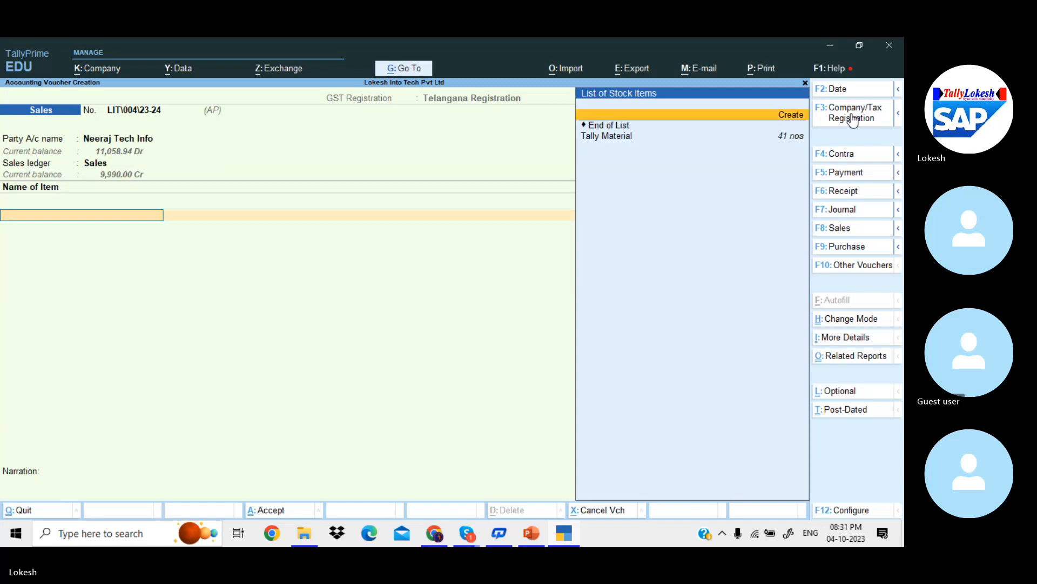
# - Add the item Tally Material with a quantity of 1 nos at the default rate
pyautogui.press('Down')
pyautogui.press('Return')
pyautogui.write('1')
pyautogui.press('Return')
pyautogui.press('Return')
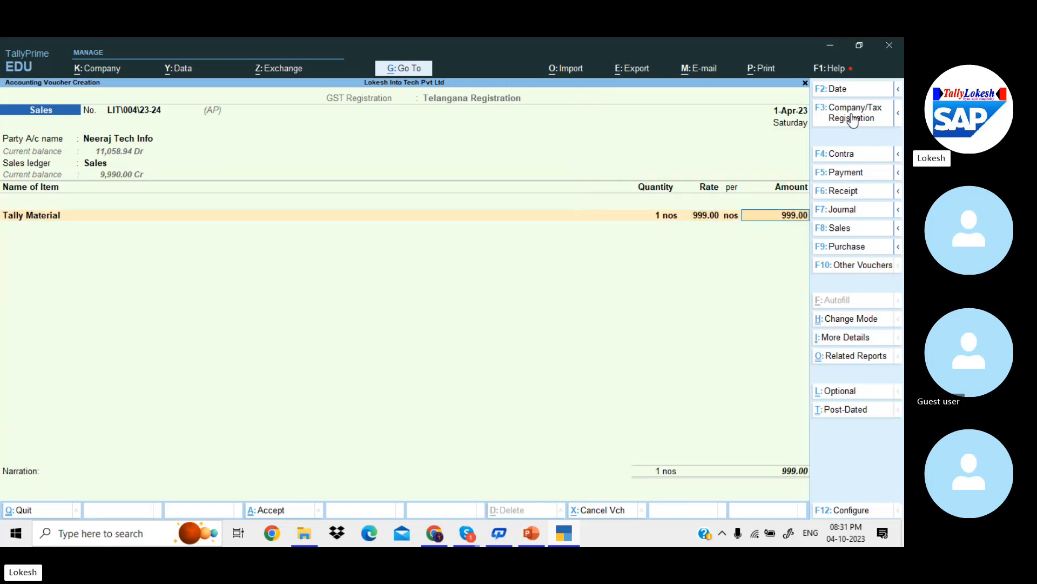
pyautogui.press('Return')
# - Add the IGST ledger to the voucher for 1 nos of Tally Material and save it
pyautogui.press('Return')
pyautogui.press('Return')
pyautogui.press('Return')
pyautogui.press('Return')
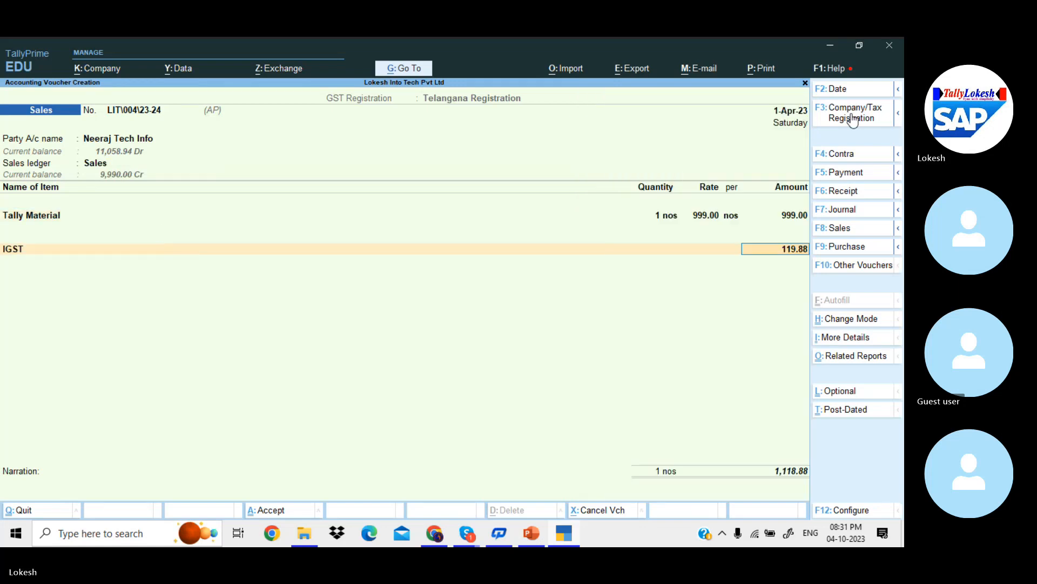
pyautogui.press('Return')
pyautogui.press('Return')
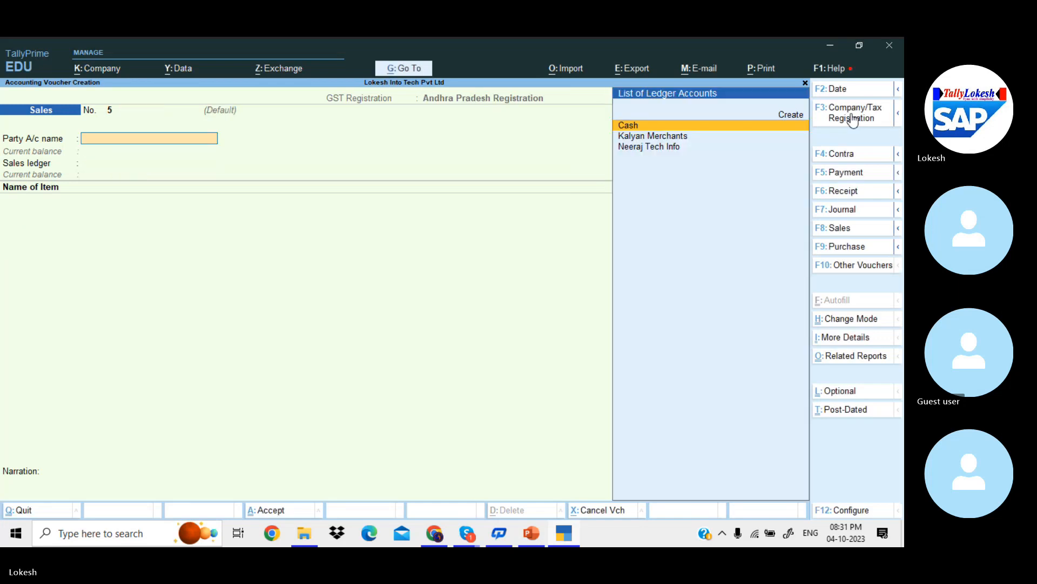
# - Change the next blank Sales voucher from Andhra Pradesh to Telangana Registration
pyautogui.click(853, 119)
pyautogui.press('Down')
pyautogui.press('Down')
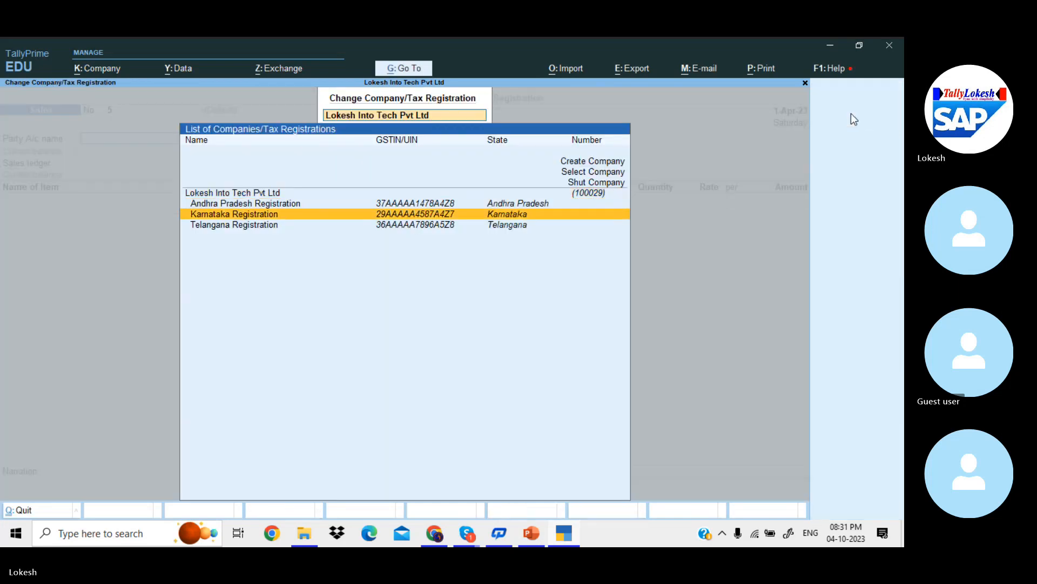
pyautogui.press('Return')
# - Choose Neeraj Tech Info as the party of the Telangana voucher and accept the default dispatch and party details
pyautogui.press('Down')
pyautogui.press('Down')
pyautogui.press('Return')
pyautogui.press('Return')
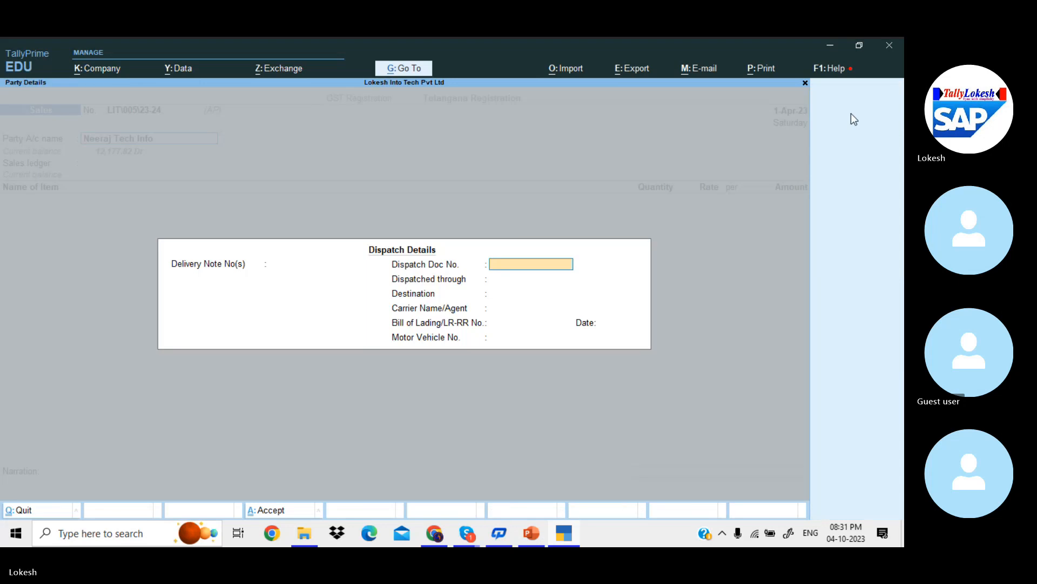
pyautogui.press('Return')
pyautogui.press('Return')
pyautogui.press('Return')
pyautogui.press('Return')
pyautogui.press('Return')
pyautogui.press('Return')
pyautogui.press('Return')
pyautogui.press('Return')
pyautogui.press('Return')
pyautogui.press('Return')
pyautogui.press('Return')
pyautogui.press('Return')
pyautogui.press('Return')
pyautogui.press('Return')
pyautogui.press('Return')
pyautogui.press('Return')
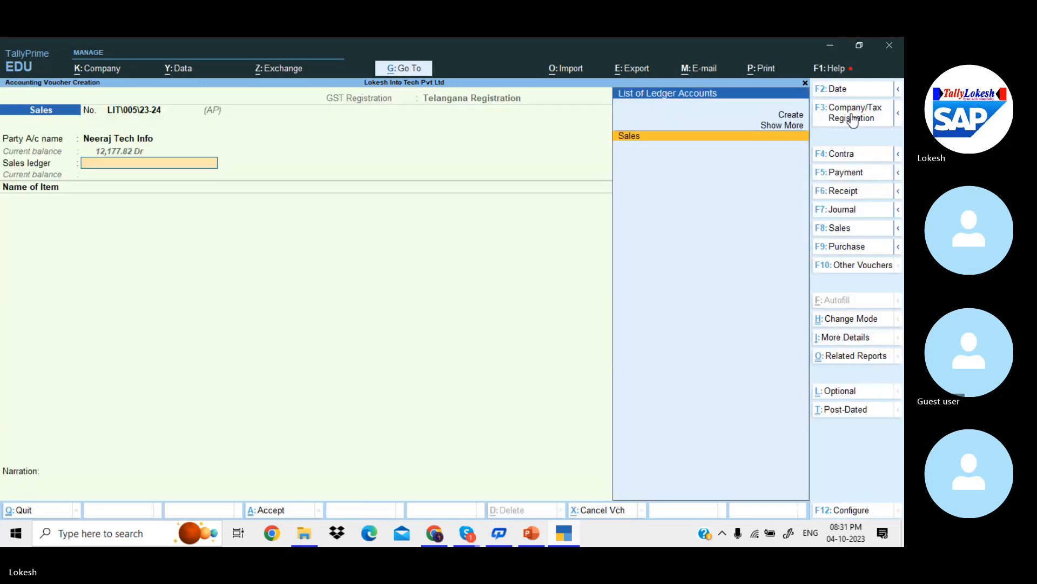
# - Use the Sales ledger and enter 1 nos of Tally Material at the default rate as the only item
pyautogui.press('Down')
pyautogui.press('Return')
pyautogui.write('1')
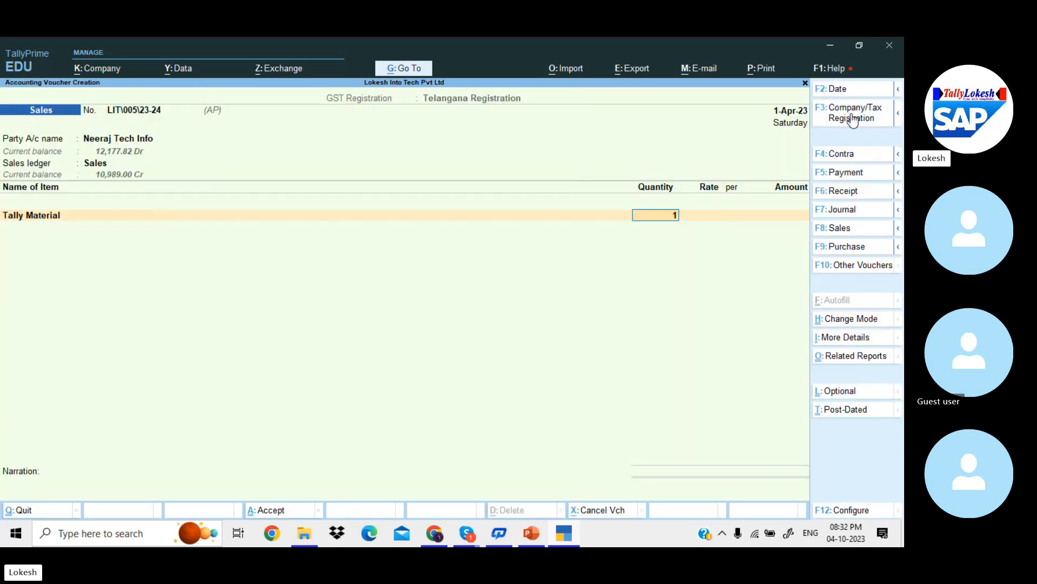
pyautogui.press('Return')
pyautogui.press('Return')
pyautogui.press('Return')
pyautogui.press('Return')
pyautogui.press('Return')
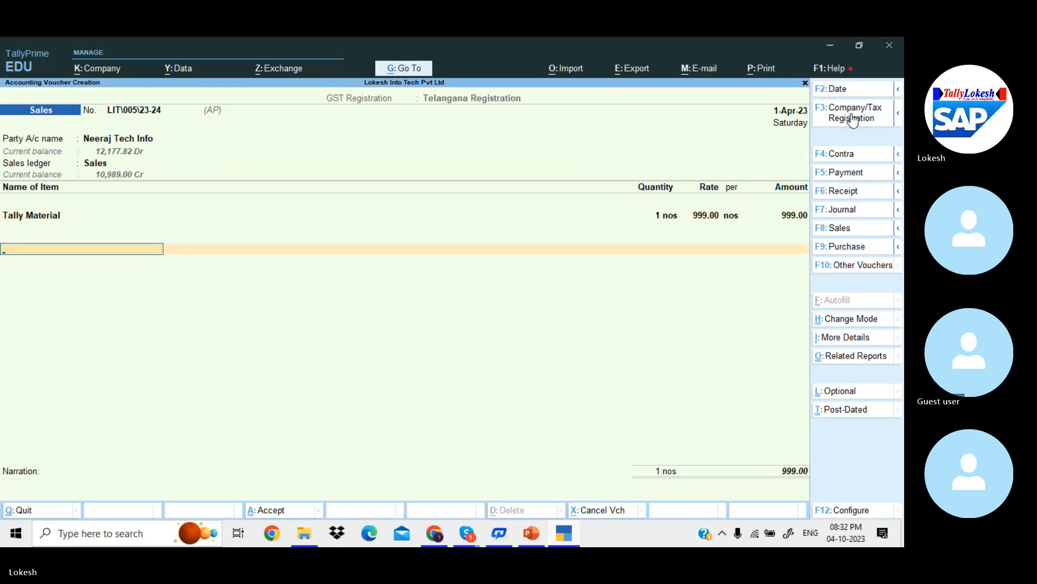
# - Add IGST with its calculated amount, leave the narration blank and save the Sales voucher
pyautogui.press('Return')
pyautogui.press('Return')
pyautogui.press('Return')
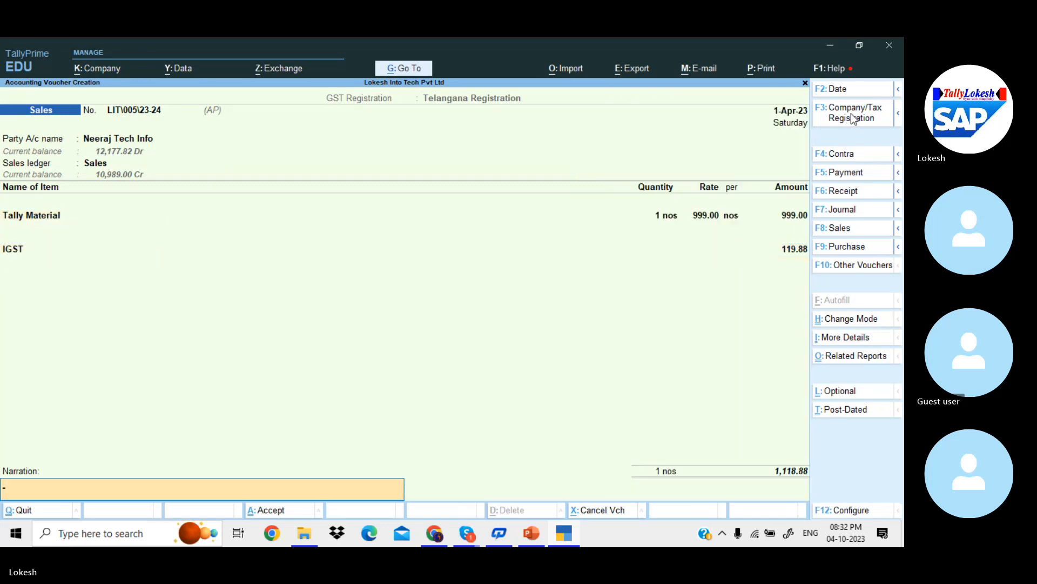
pyautogui.press('Return')
pyautogui.press('Return')
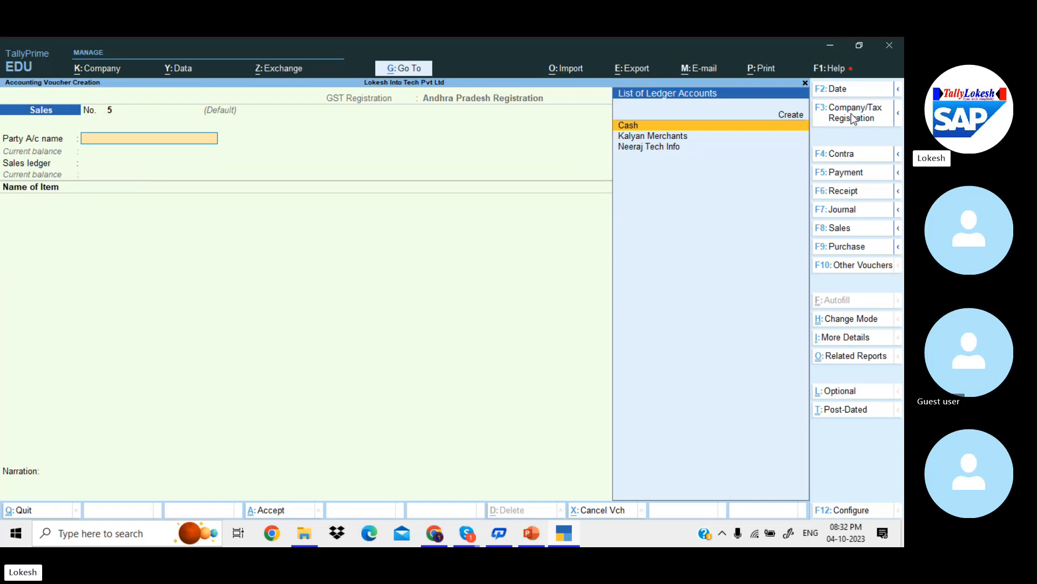
# - Open the Day Book for 1-Apr-23 and examine the voucher numbers of the Sales entries
pyautogui.press('Escape')
pyautogui.press('Return')
pyautogui.press('Return')
pyautogui.press('Down')
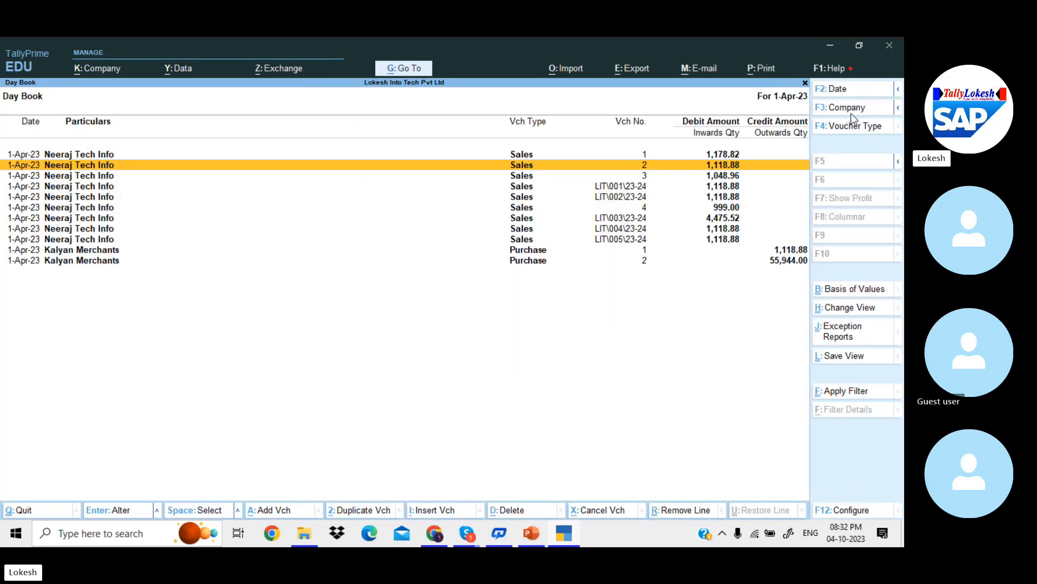
pyautogui.press('Down')
pyautogui.press('Down')
pyautogui.press('Down')
pyautogui.press('Up')
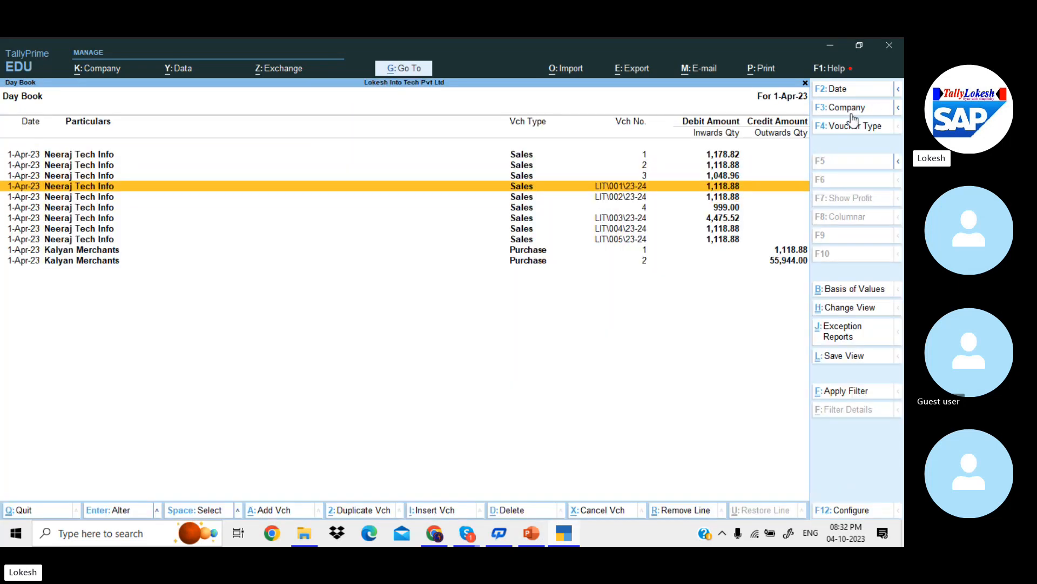
pyautogui.press('Down')
pyautogui.press('Down')
pyautogui.press('Down')
pyautogui.press('Down')
pyautogui.press('Down')
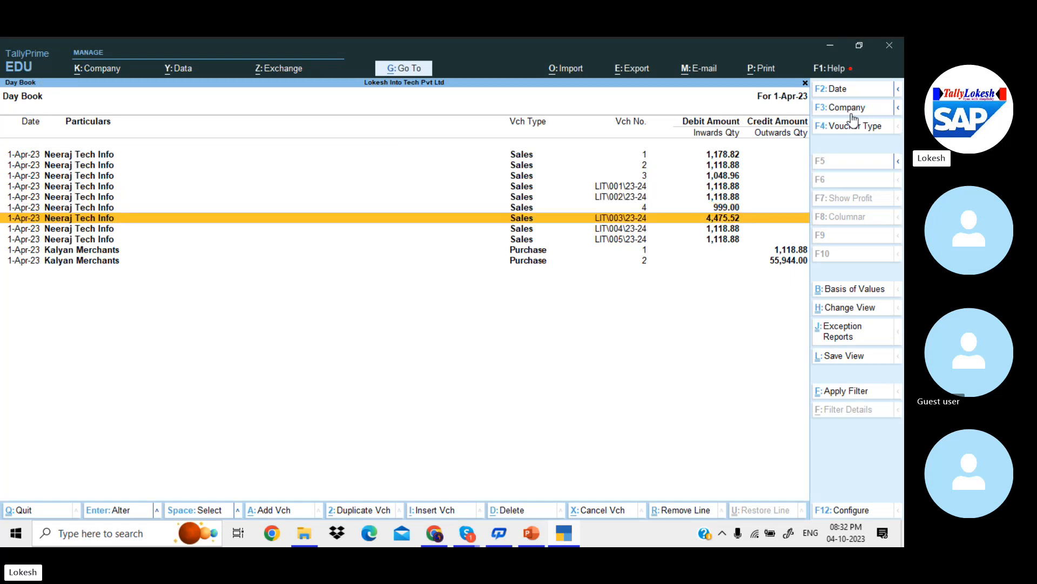
pyautogui.press('Up')
pyautogui.press('Up')
pyautogui.press('Up')
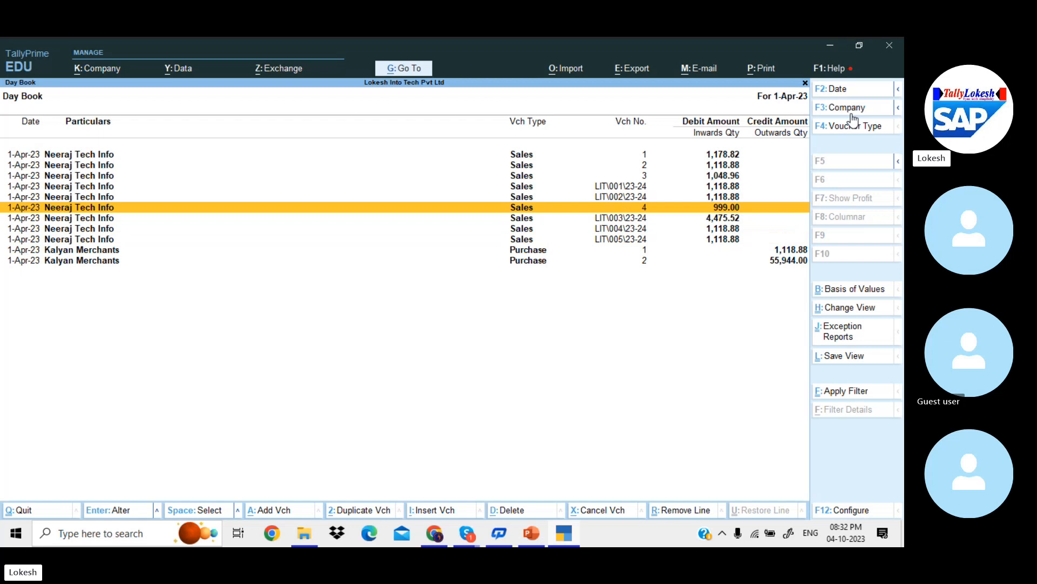
# - Check the GST registration and numbering series of Sales voucher 4, and return to the Gateway of Tally
pyautogui.press('Return')
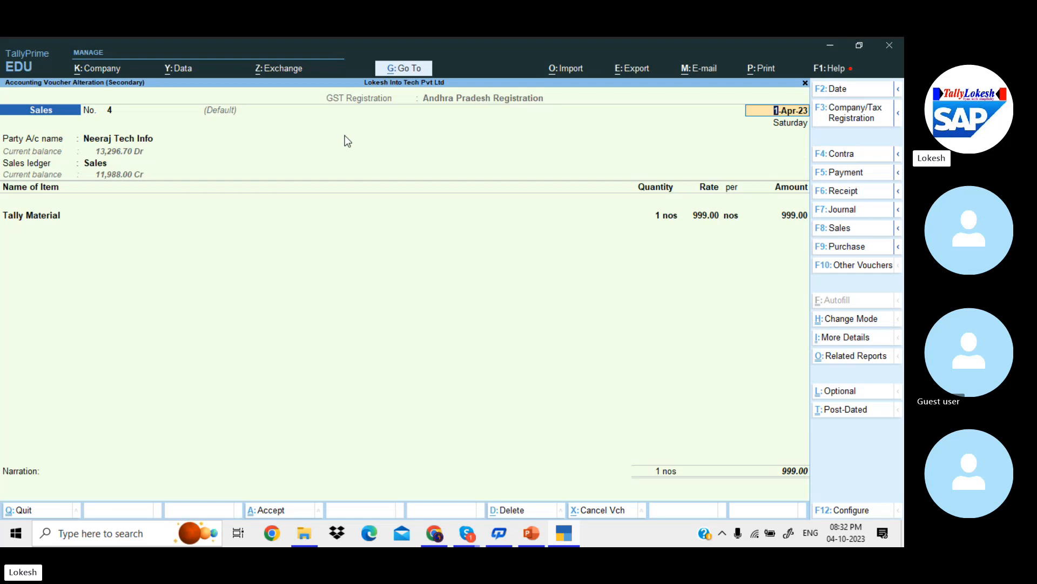
pyautogui.press('Escape')
pyautogui.press('y')
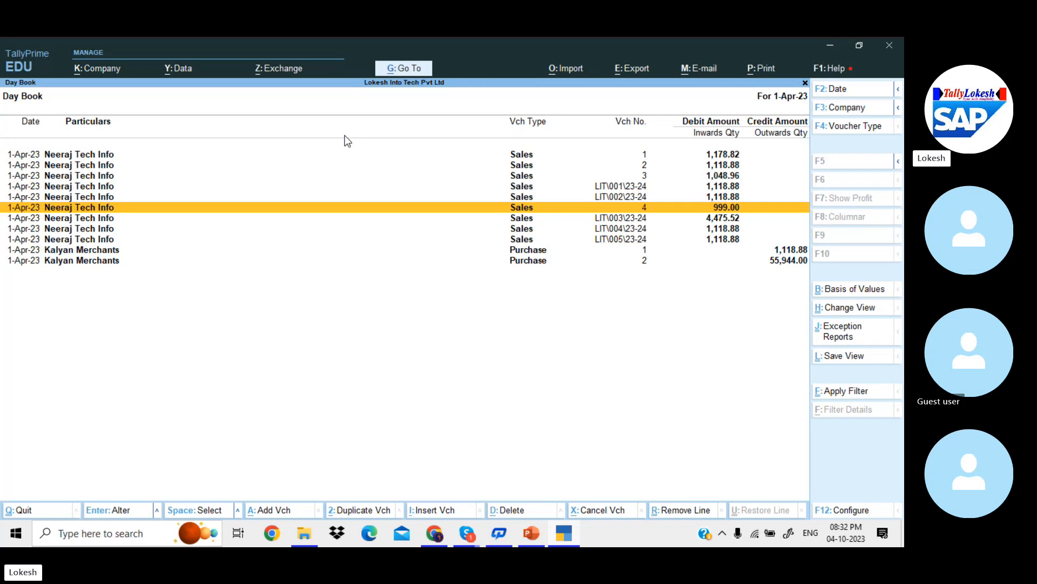
pyautogui.press('Escape')
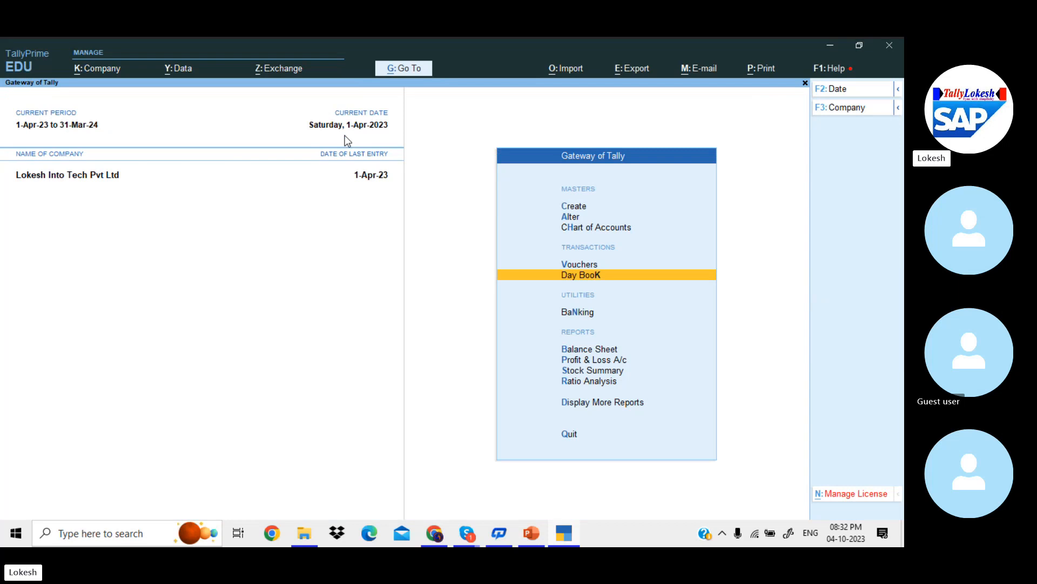
# - Start a new Sales voucher and switch its tax registration to Telangana Registration
pyautogui.press('Up')
pyautogui.press('Return')
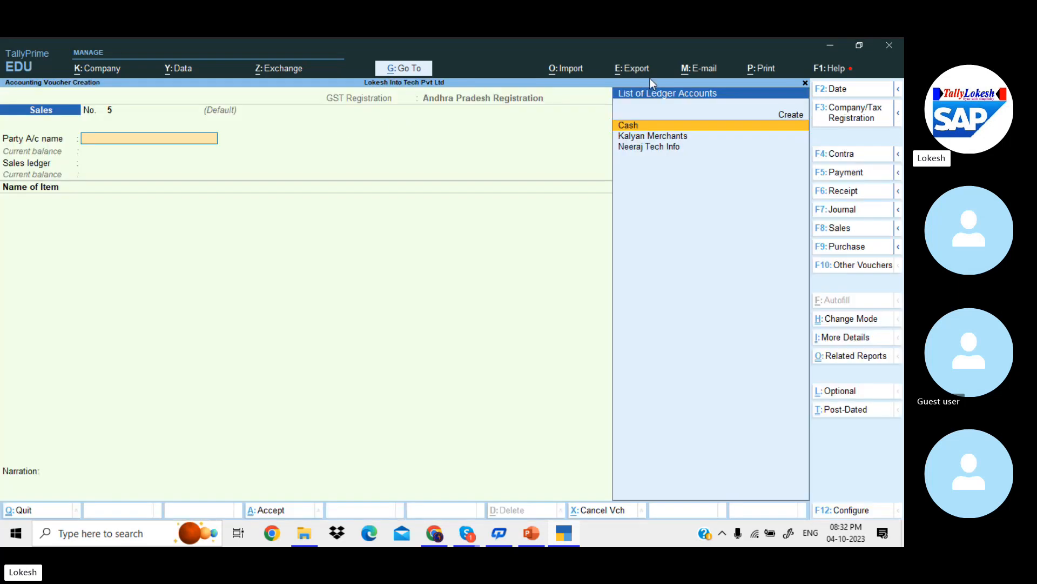
pyautogui.click(897, 118)
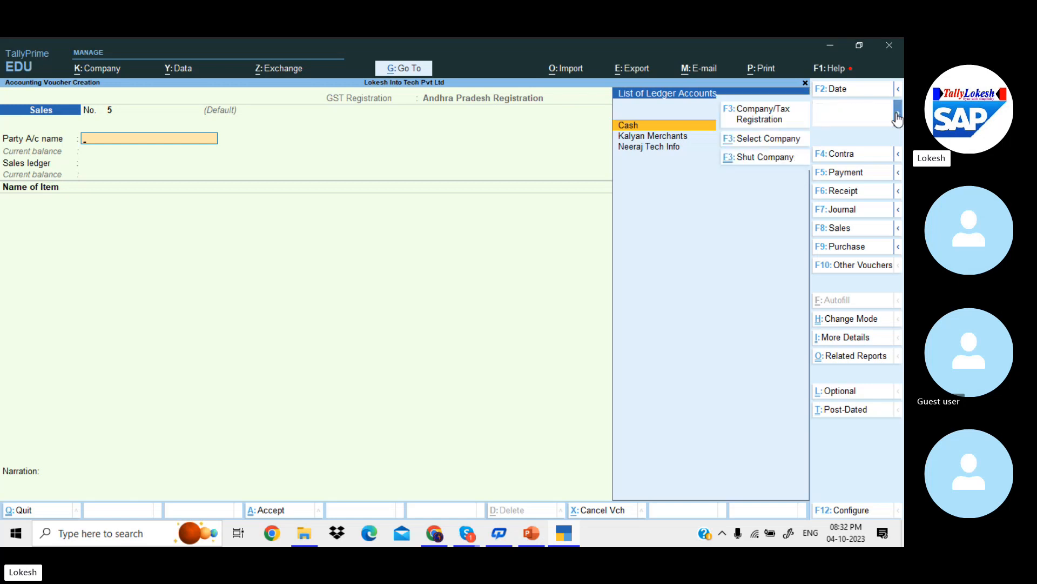
pyautogui.click(760, 120)
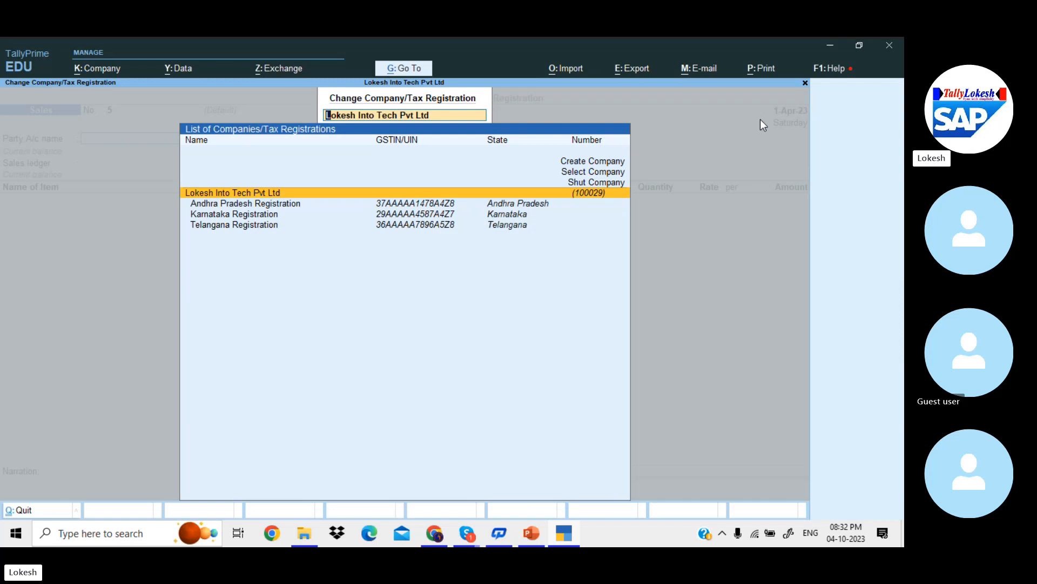
pyautogui.press('Down')
pyautogui.press('Down')
pyautogui.press('Down')
pyautogui.press('Return')
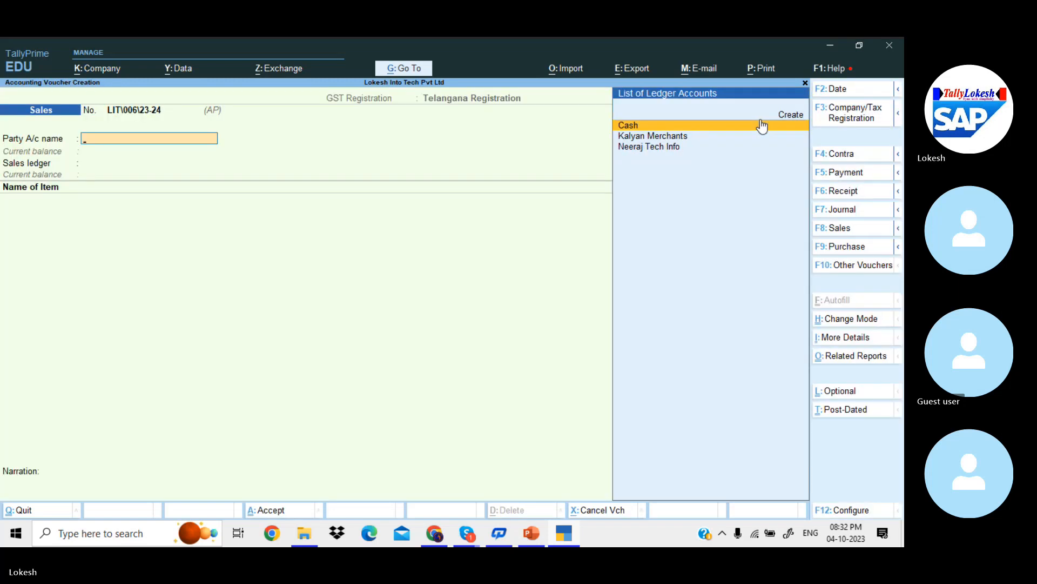
# - Reopen the list of tax registrations without choosing one and quit the unsaved Sales voucher
pyautogui.click(846, 120)
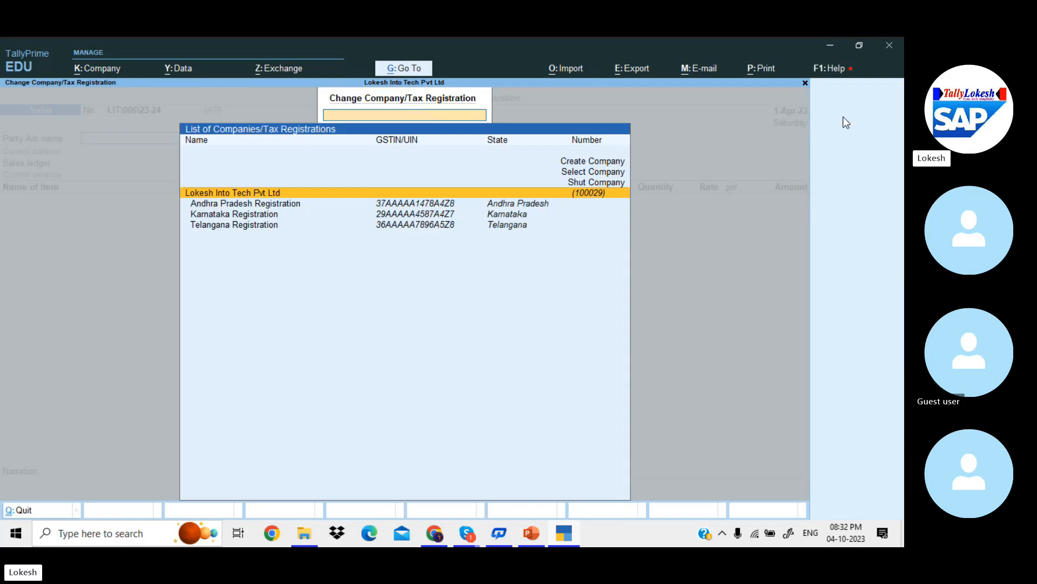
pyautogui.press('Escape')
pyautogui.press('Escape')
pyautogui.press('y')
# - Open the Sales voucher type for alteration, leaving its name, type, abbreviation and activation settings as they are
pyautogui.press('Up')
pyautogui.press('Up')
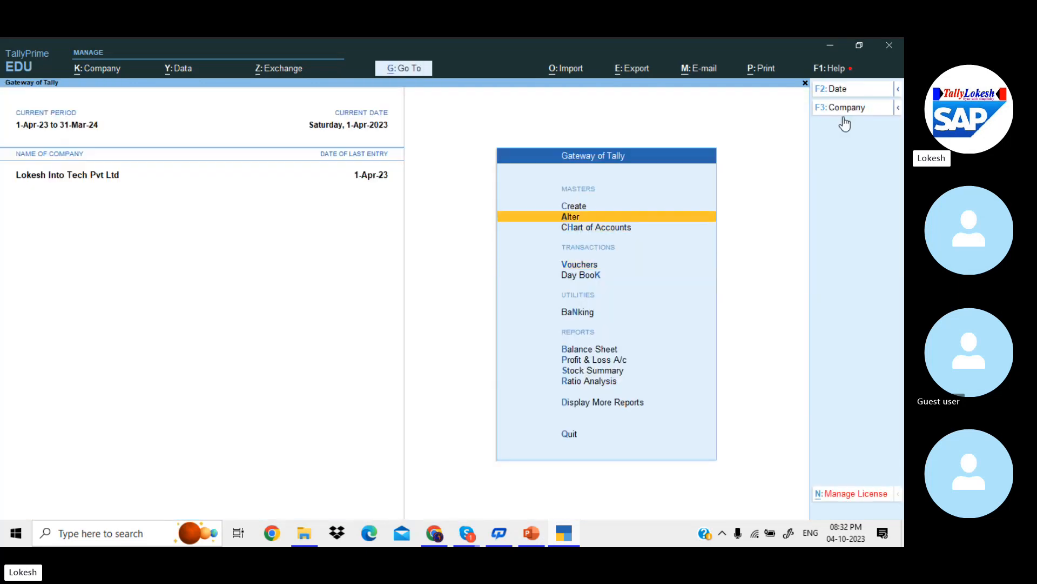
pyautogui.press('Return')
pyautogui.press('Down')
pyautogui.press('Down')
pyautogui.press('Down')
pyautogui.press('Down')
pyautogui.press('Up')
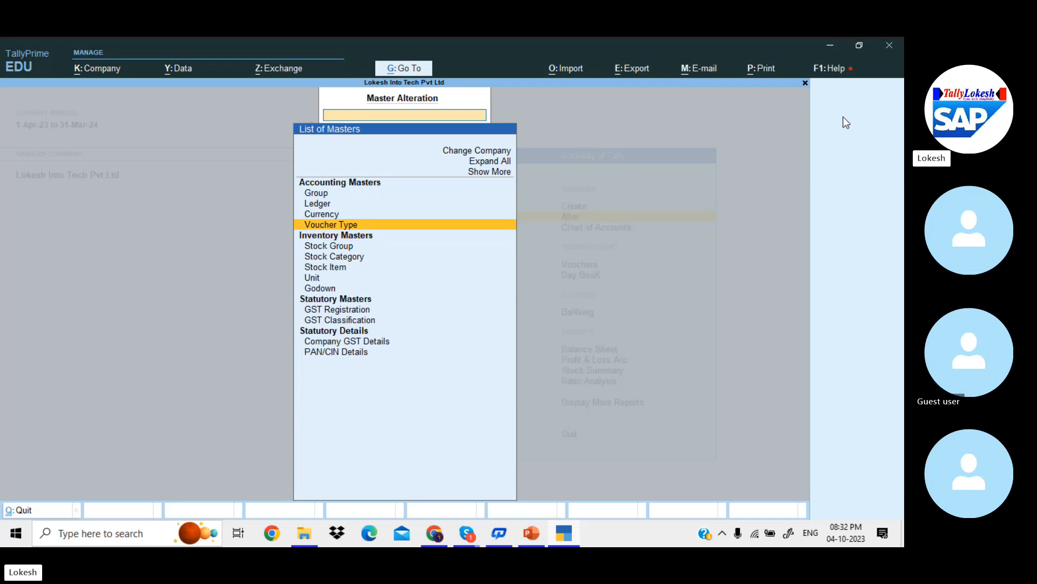
pyautogui.press('Return')
pyautogui.write('Sa')
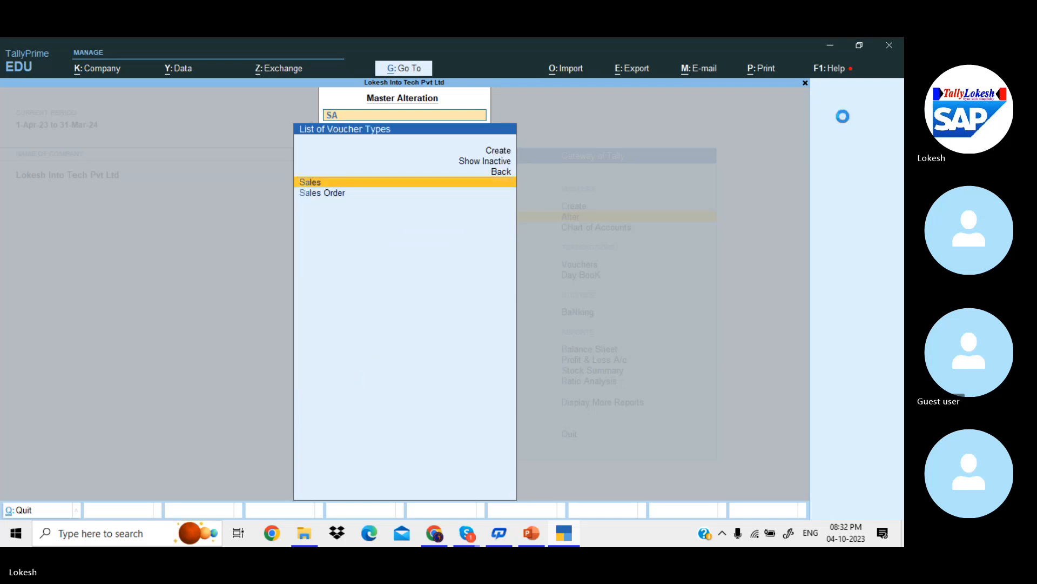
pyautogui.press('Return')
pyautogui.press('Return')
pyautogui.press('Return')
pyautogui.press('Return')
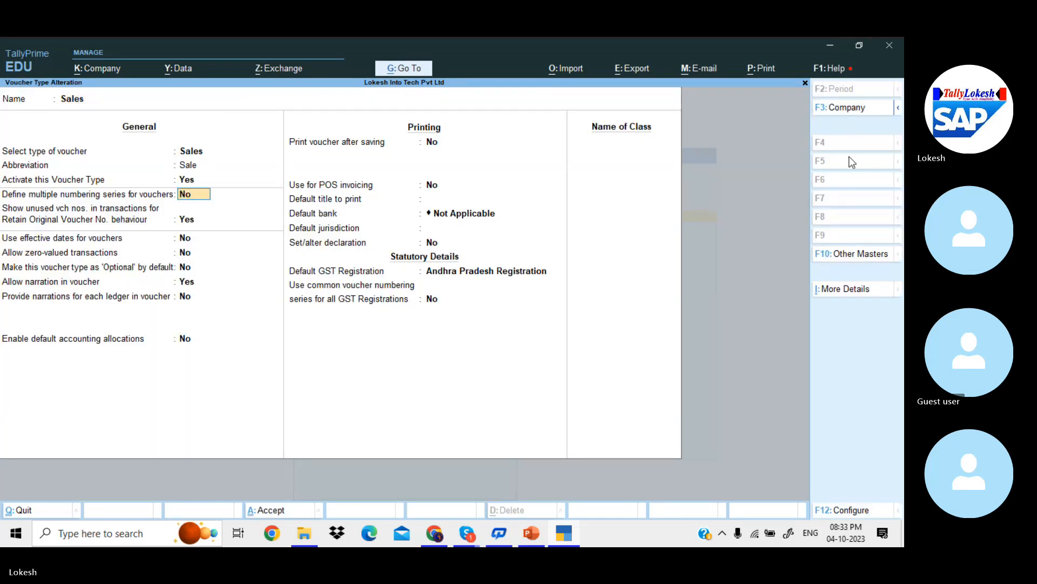
# - Set the Sales voucher type's default GST registration to Any and save the voucher type
pyautogui.click(505, 273)
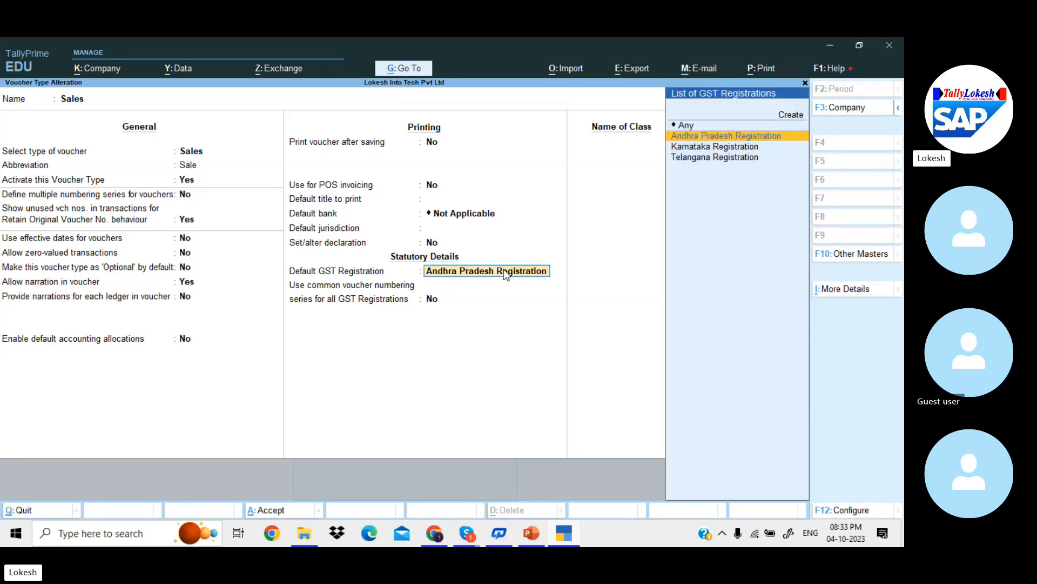
pyautogui.press('Up')
pyautogui.press('Return')
pyautogui.press('Return')
pyautogui.hotkey('ctrl', 'a')
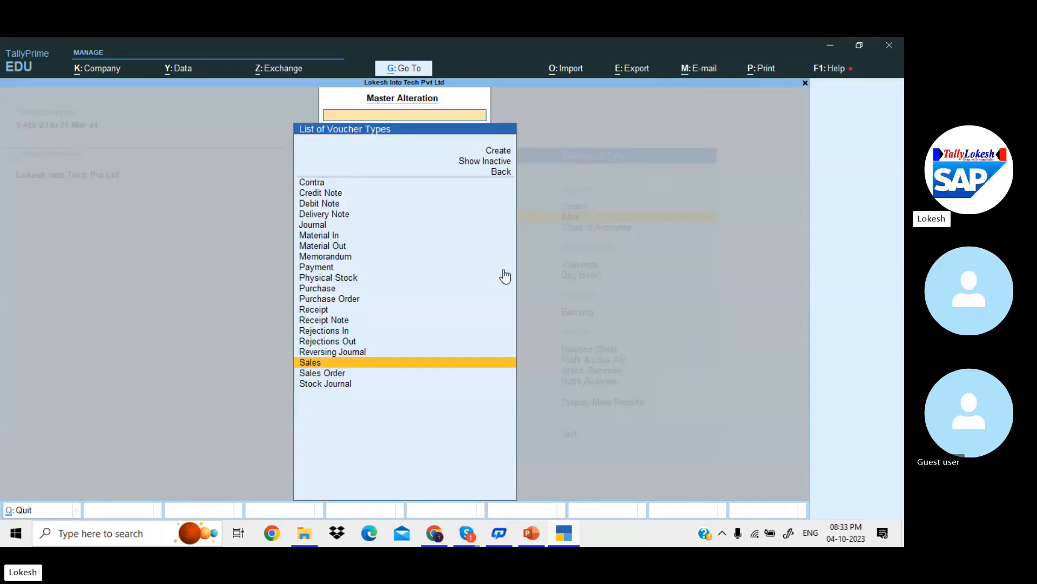
# - Return to voucher creation and change the blank Sales voucher to Andhra Pradesh Registration
pyautogui.press('Escape')
pyautogui.press('v')
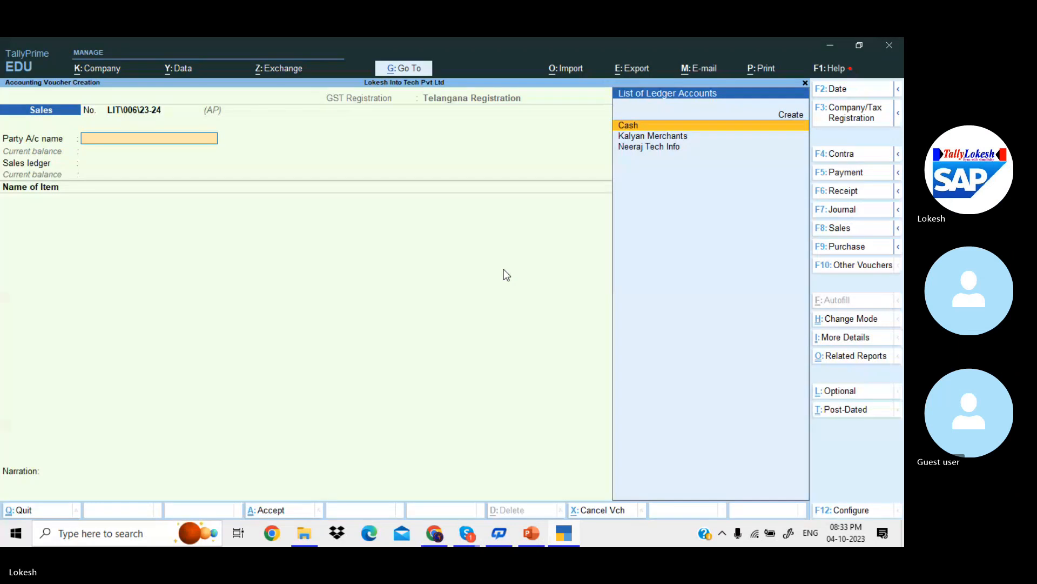
pyautogui.click(865, 115)
pyautogui.press('Return')
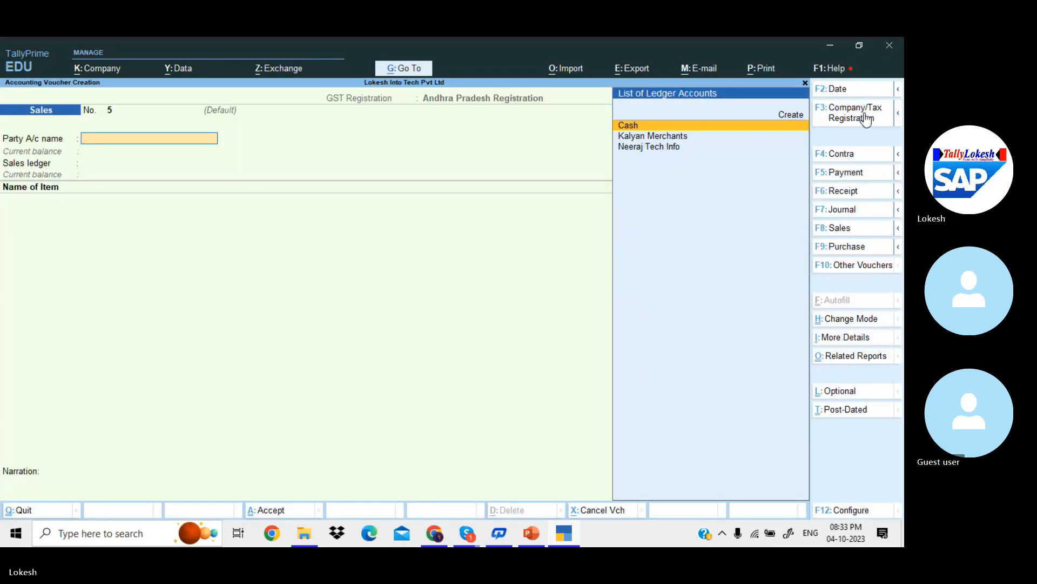
# - Change the blank Sales voucher's tax registration to Telangana Registration
pyautogui.click(866, 118)
pyautogui.press('Down')
pyautogui.press('Down')
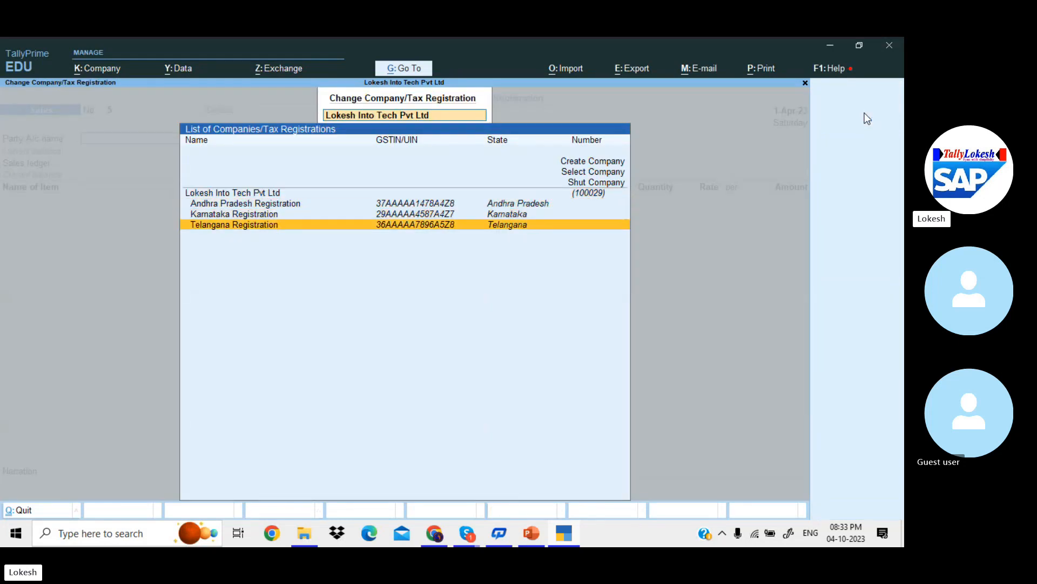
pyautogui.press('Return')
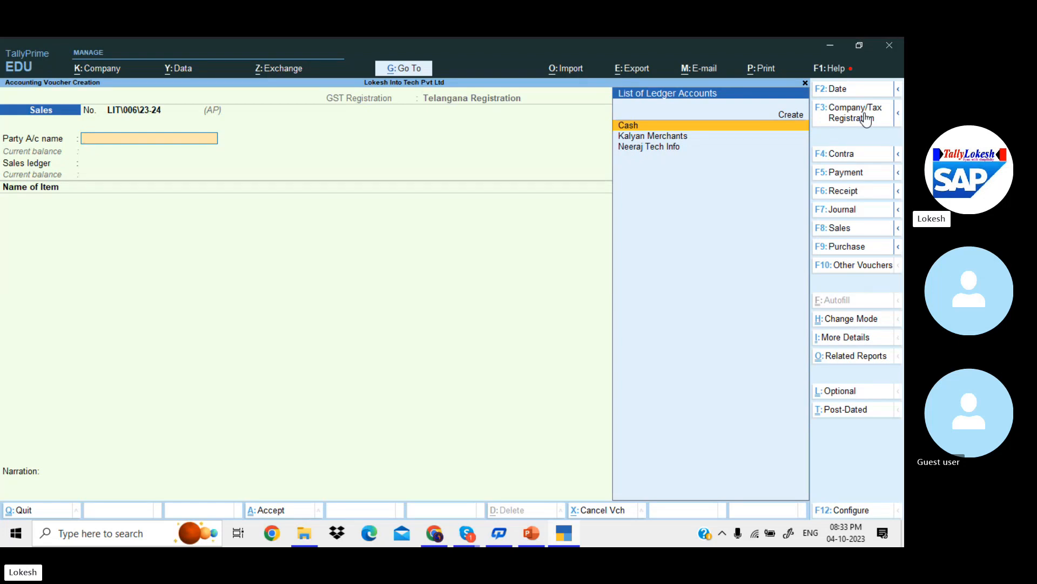
# - Change the blank Sales voucher to Karnataka Registration, using the AP series with the System Default voucher number
pyautogui.click(855, 124)
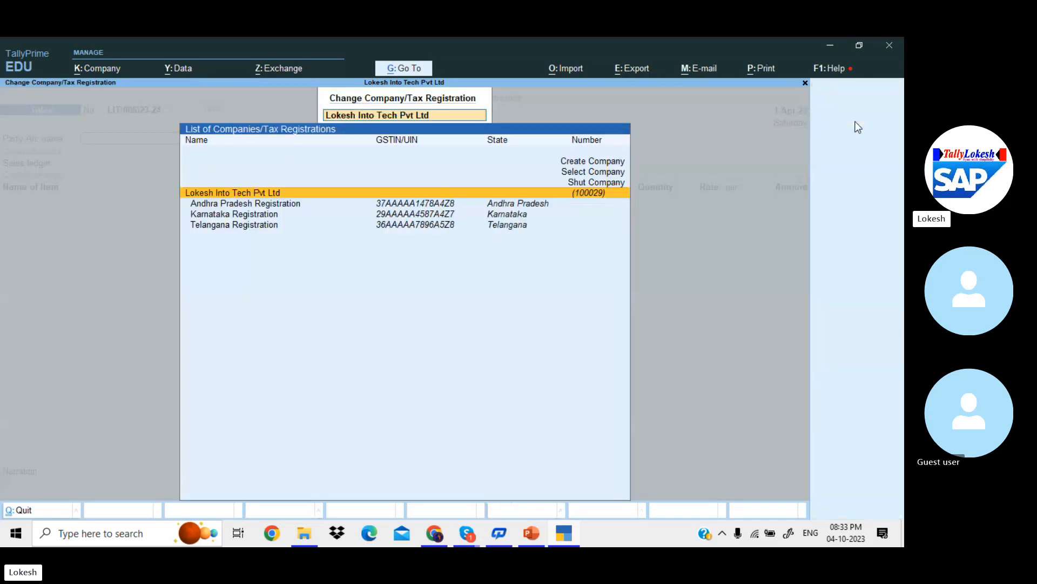
pyautogui.press('Down')
pyautogui.press('Down')
pyautogui.press('Return')
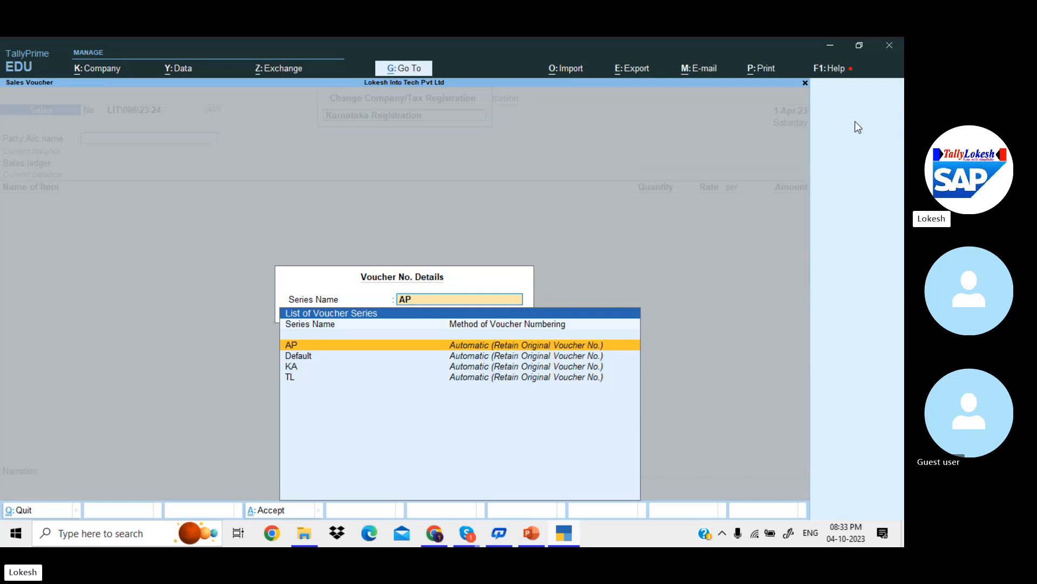
pyautogui.press('Return')
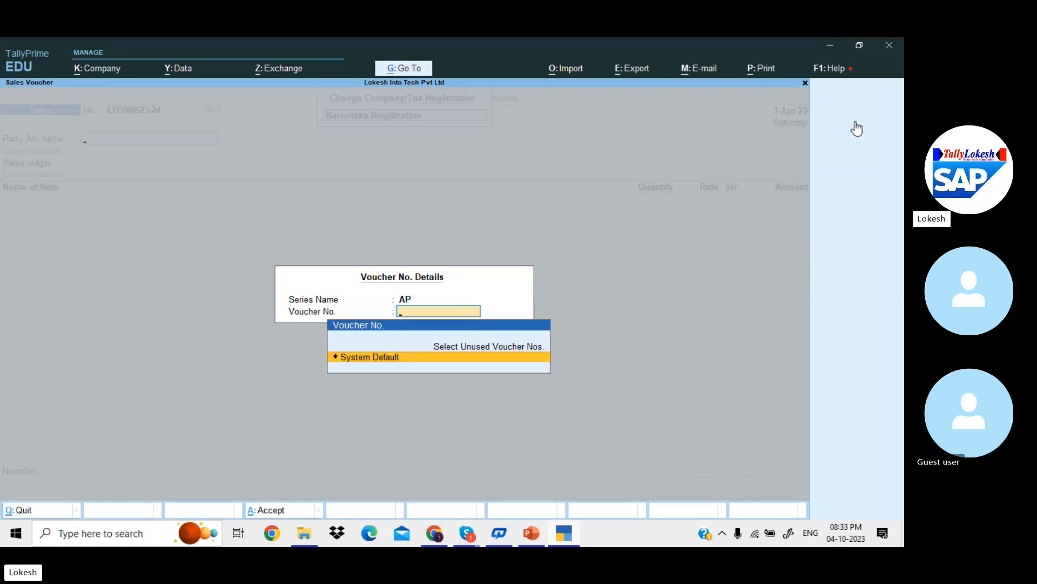
pyautogui.press('Return')
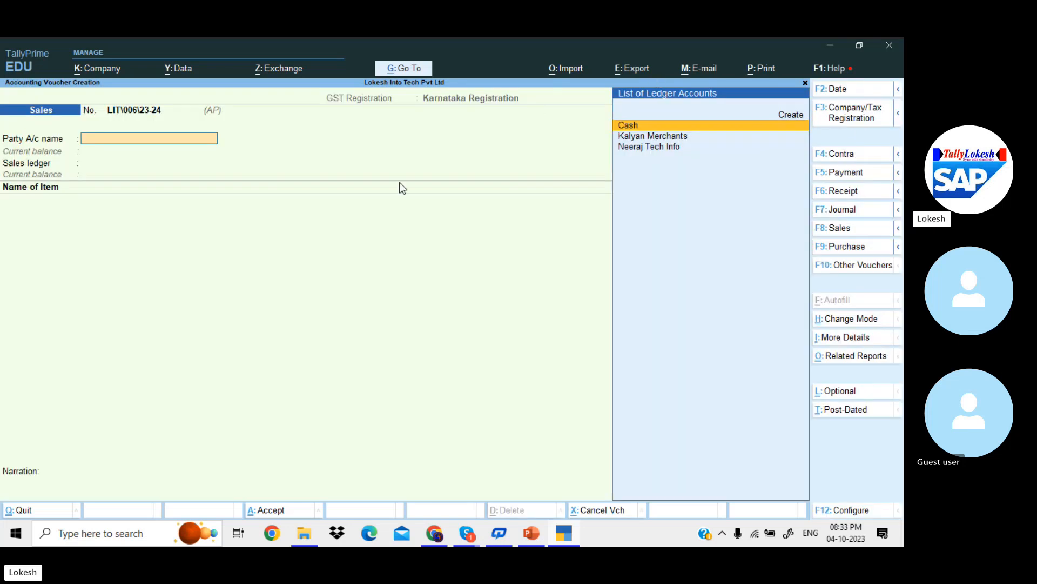
# - Choose Neeraj Tech Info as the Sales voucher's party and leave the dispatch details blank
pyautogui.press('Down')
pyautogui.press('Down')
pyautogui.press('Return')
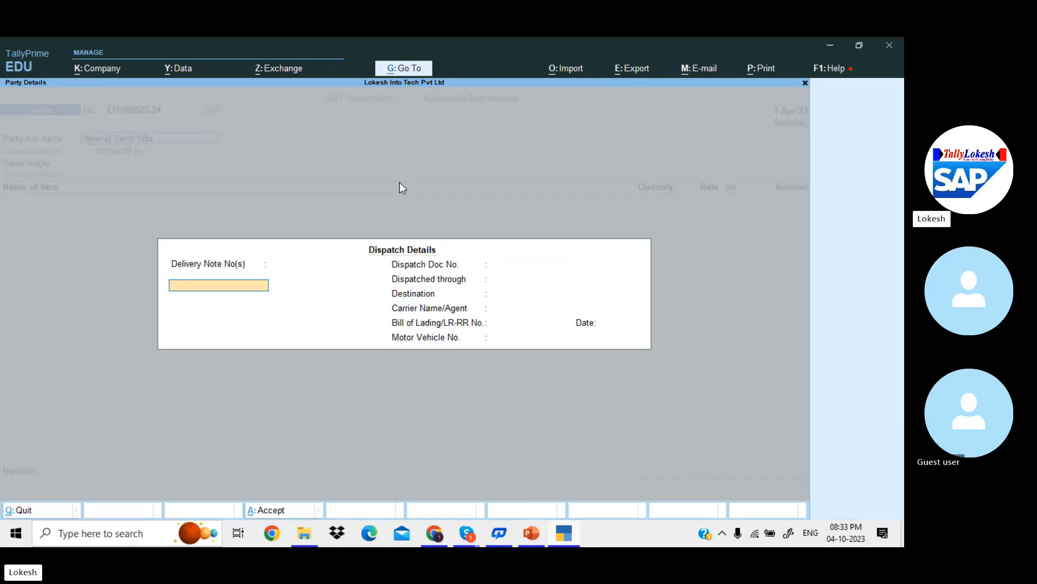
pyautogui.press('Return')
pyautogui.press('Return')
pyautogui.press('Return')
pyautogui.press('Return')
pyautogui.press('Return')
pyautogui.press('Return')
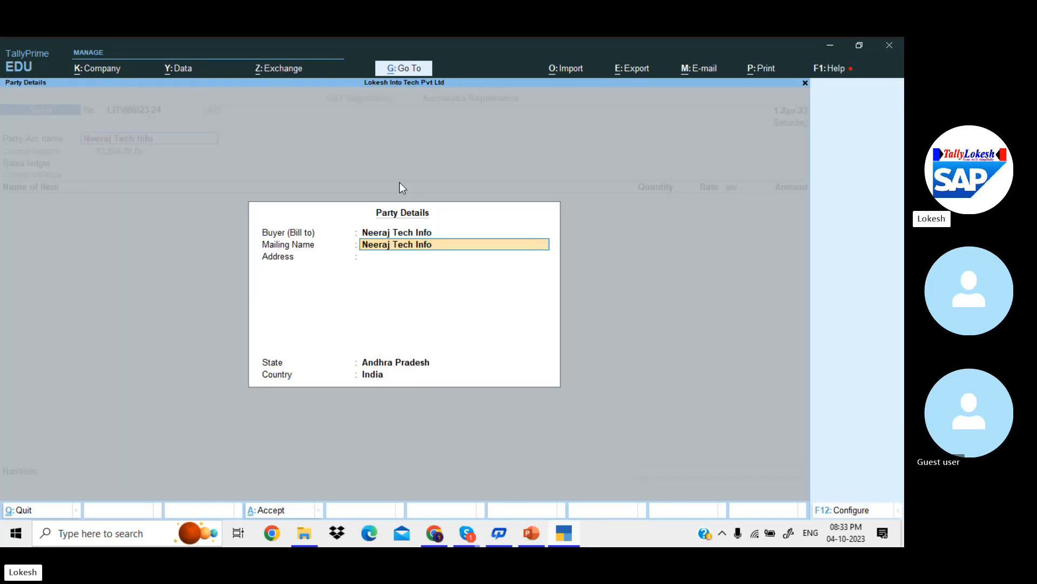
# - Accept the party details and enter 1 nos of Tally Material at a rate of 999.00 under the Sales ledger
pyautogui.press('Return')
pyautogui.press('Return')
pyautogui.press('Return')
pyautogui.press('Return')
pyautogui.press('Return')
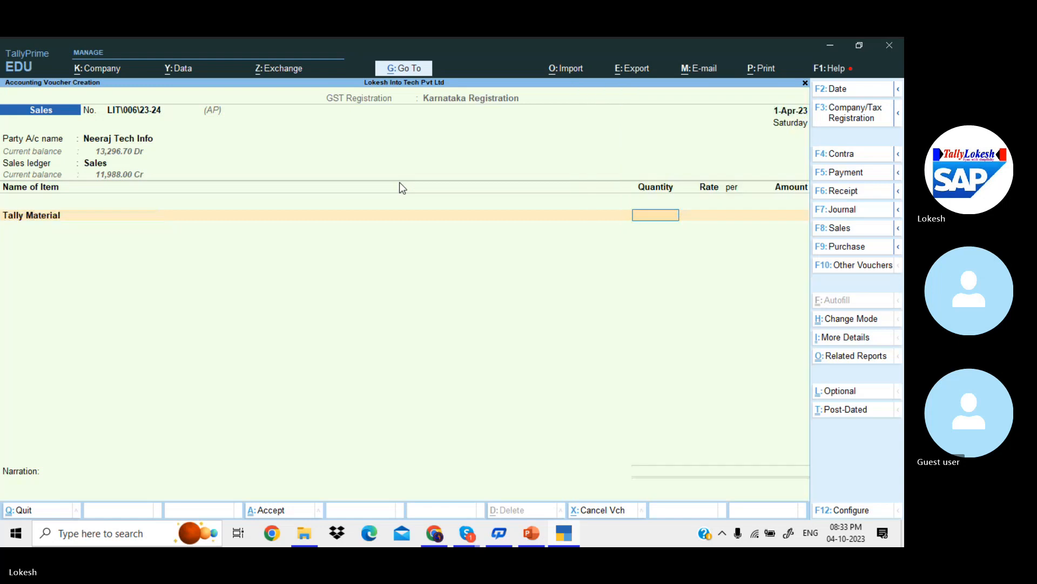
pyautogui.press('Return')
pyautogui.press('Return')
pyautogui.press('Return')
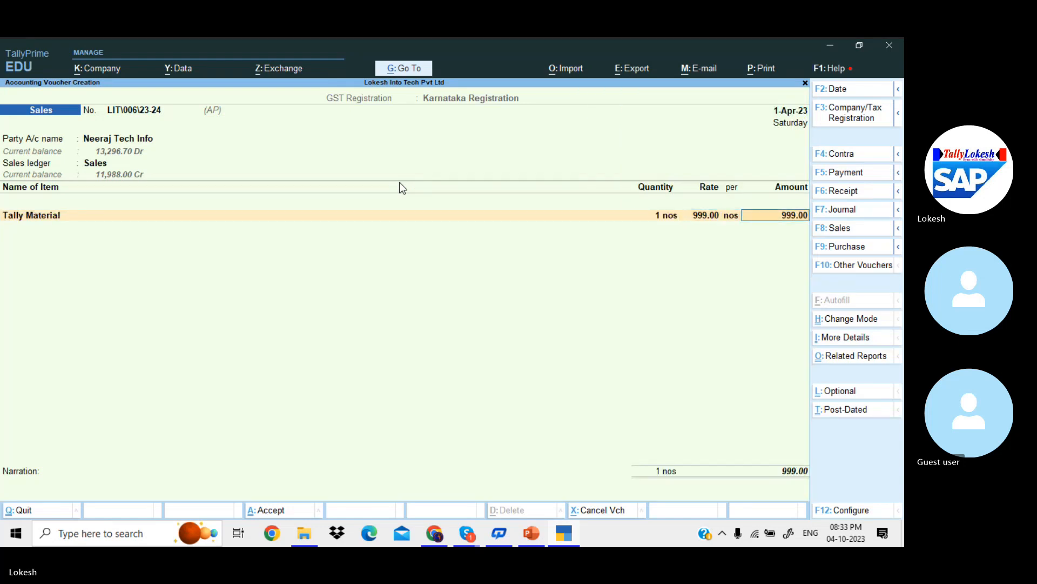
# - Add the IGST ledger below the Tally Material item and replace it with the CGST ledger
pyautogui.press('Return')
pyautogui.press('Return')
pyautogui.write('IG')
pyautogui.press('Return')
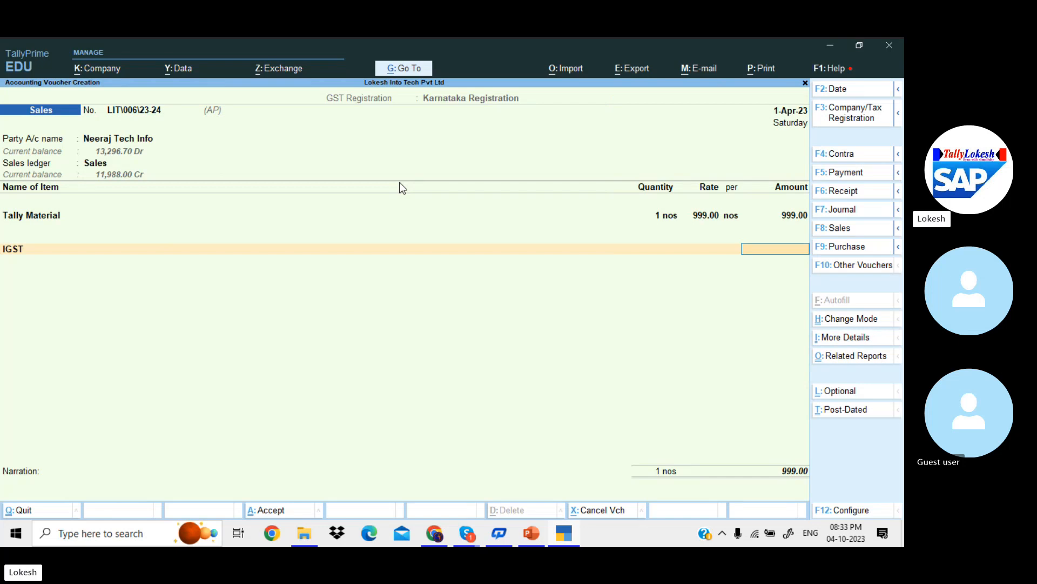
pyautogui.press('BackSpace')
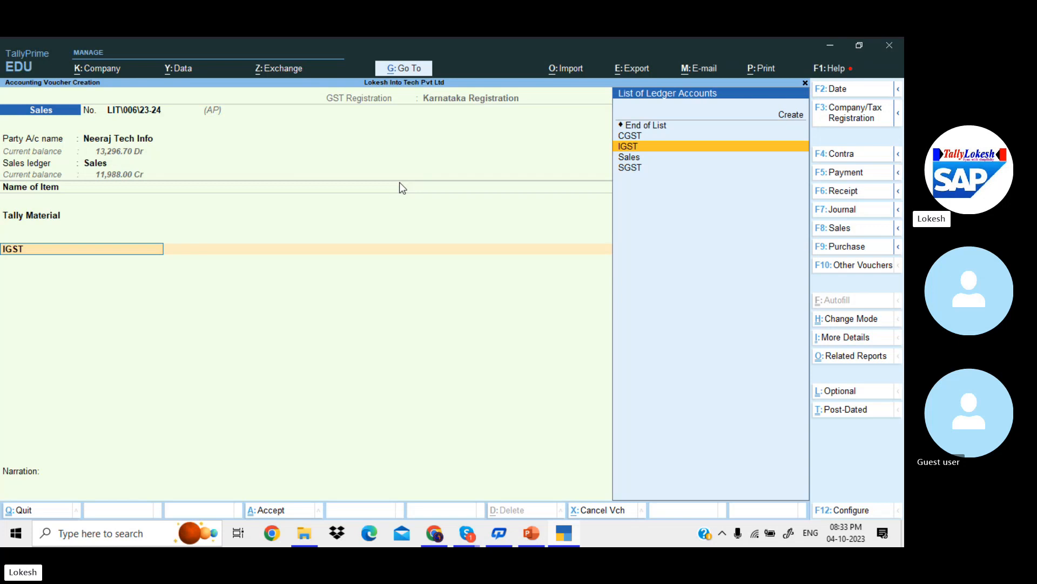
pyautogui.press('Up')
pyautogui.press('Return')
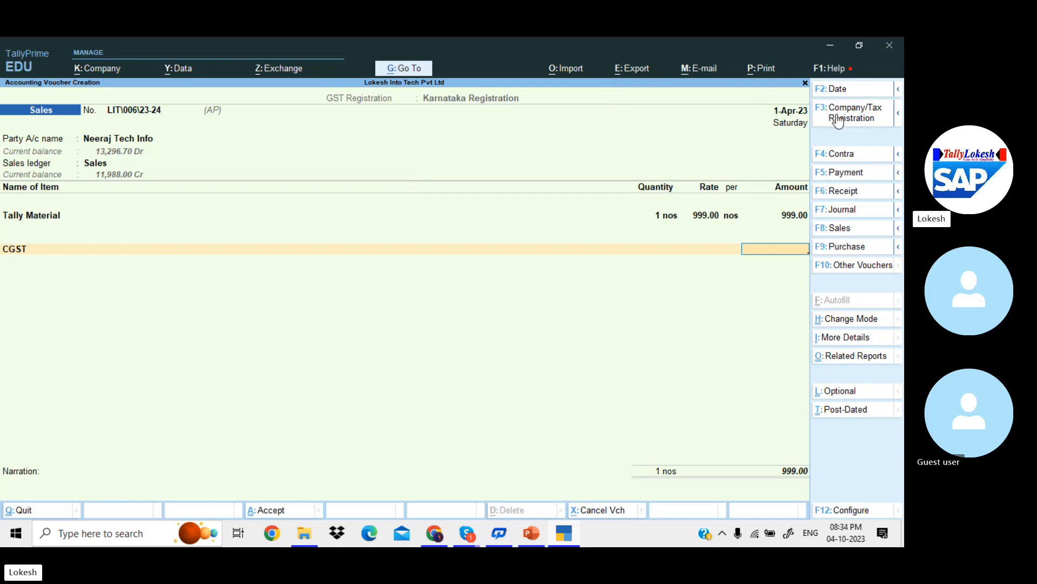
# - Discard the unsaved Sales voucher for Karnataka Registration and return to a blank Sales voucher
pyautogui.press('Escape')
pyautogui.press('Return')
pyautogui.press('Return')
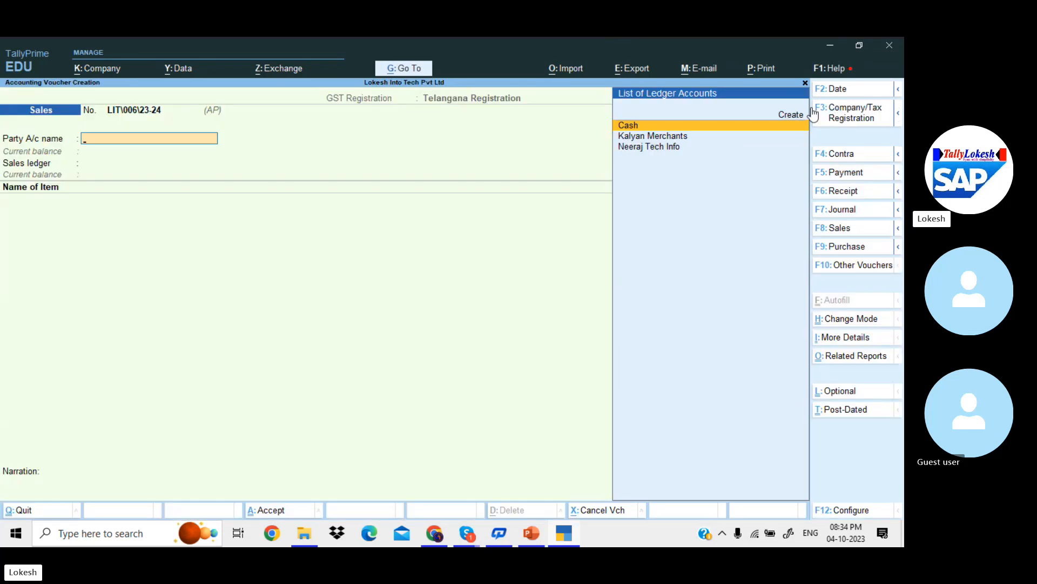
# - Switch to a Journal voucher and back to a Sales voucher with the AP series
pyautogui.click(858, 211)
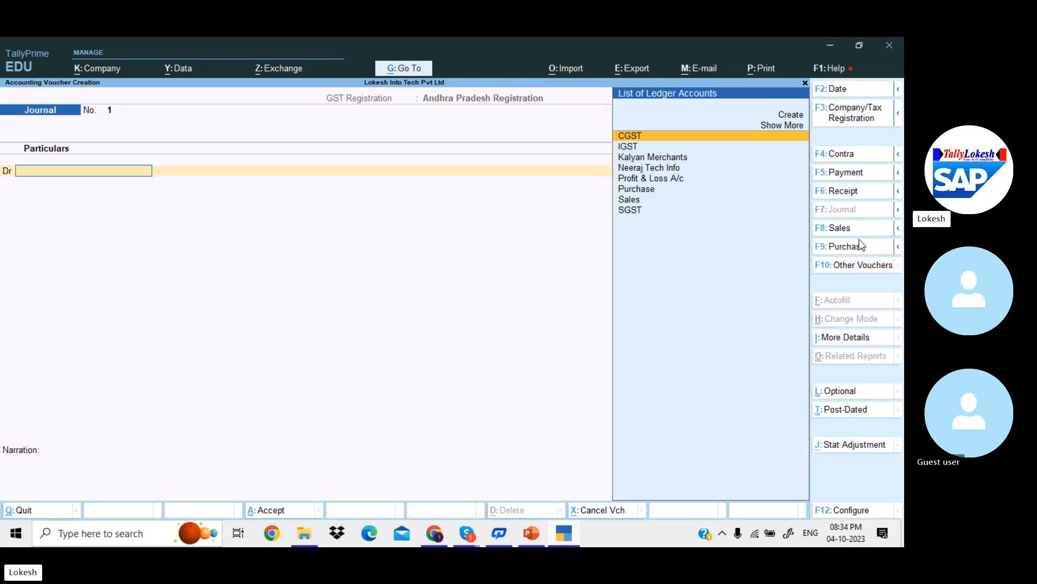
pyautogui.click(856, 229)
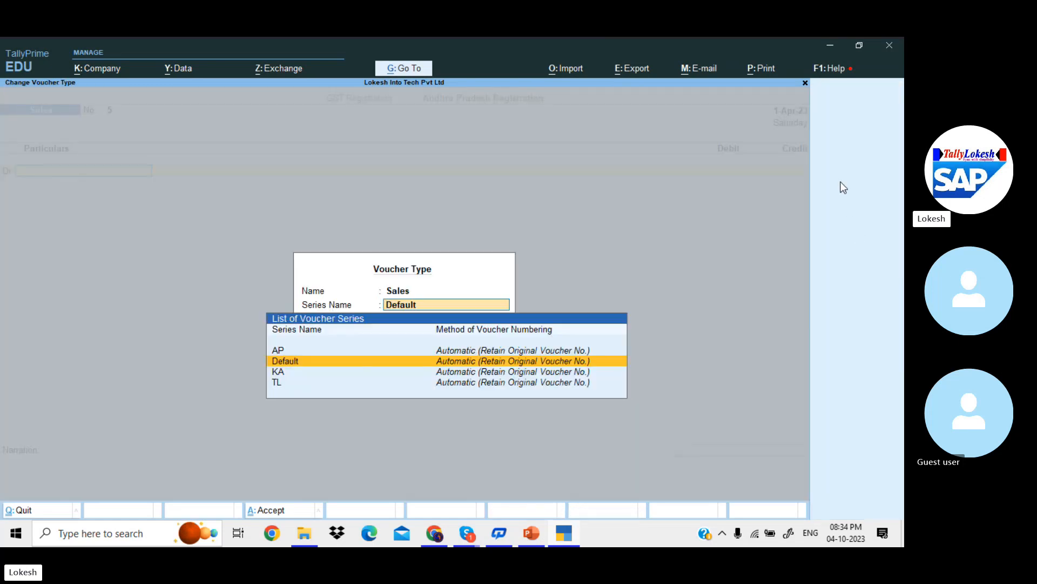
pyautogui.press('Up')
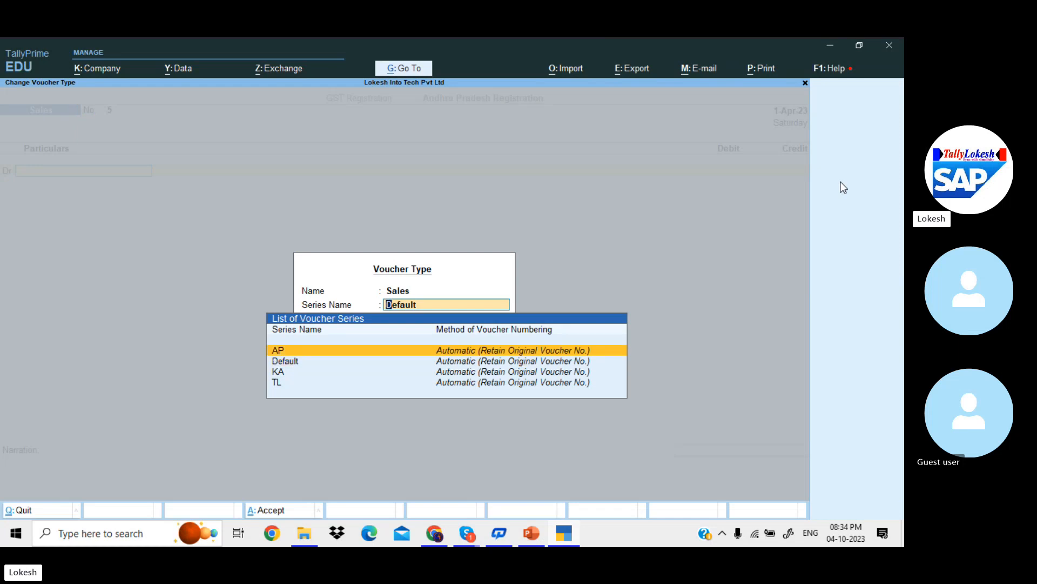
pyautogui.press('Return')
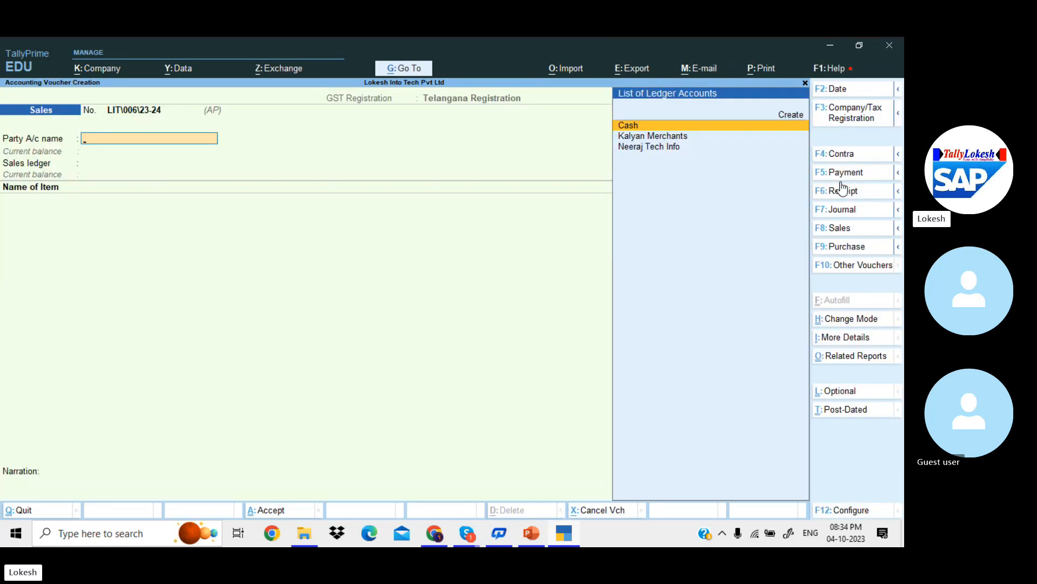
# - Change the blank Sales voucher to Andhra Pradesh Registration and select the same registration once more
pyautogui.click(852, 124)
pyautogui.press('Down')
pyautogui.press('Return')
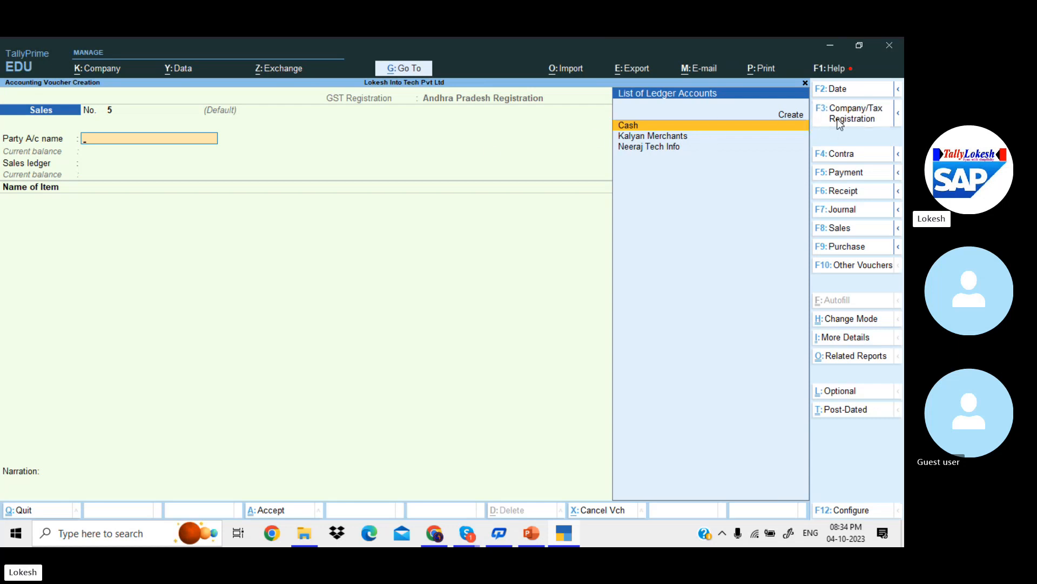
pyautogui.click(838, 119)
pyautogui.press('Down')
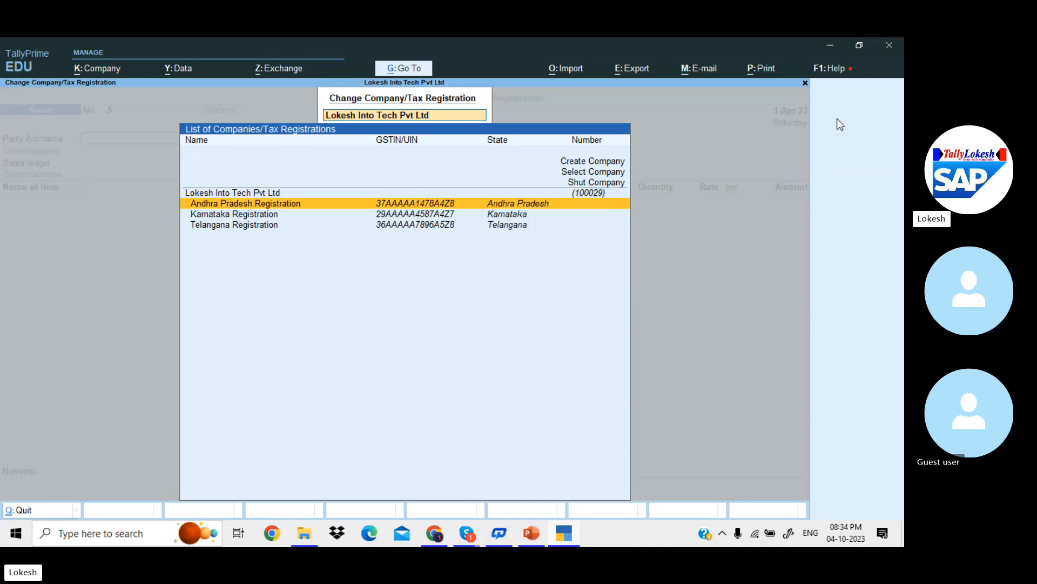
pyautogui.press('Return')
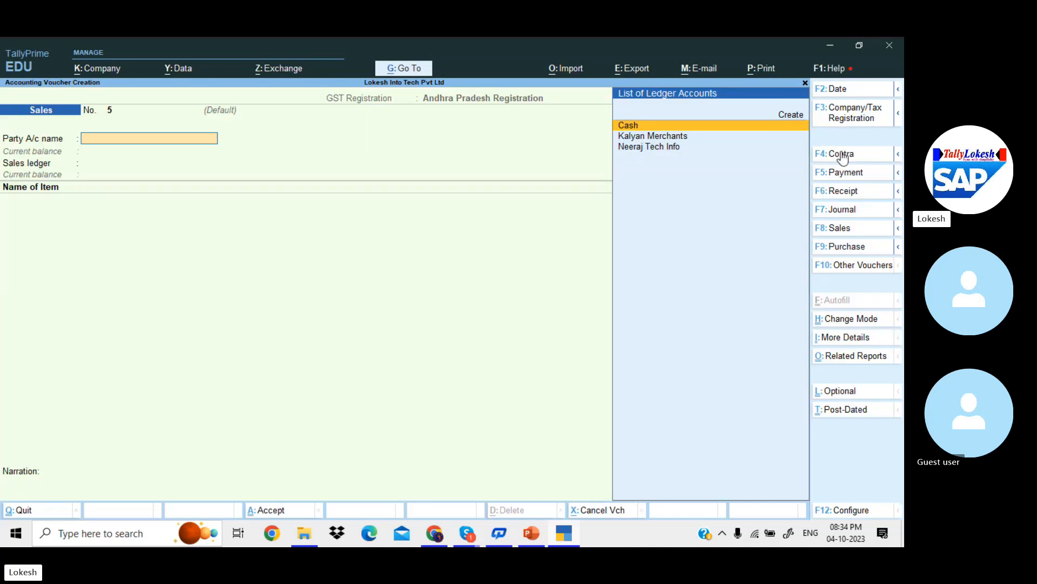
# - Change the blank Sales voucher's numbering series from Default to AP
pyautogui.click(854, 234)
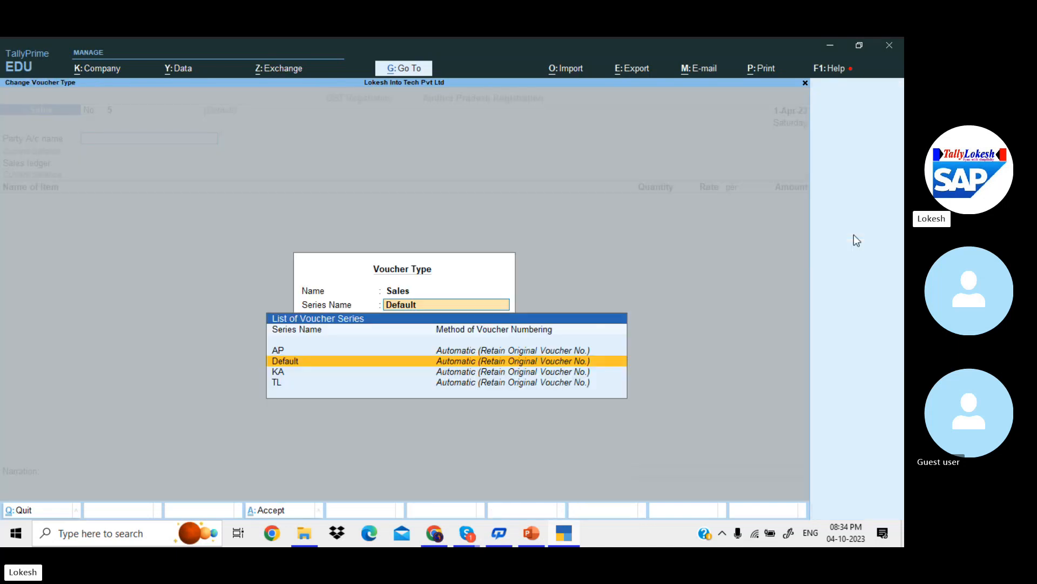
pyautogui.press('Up')
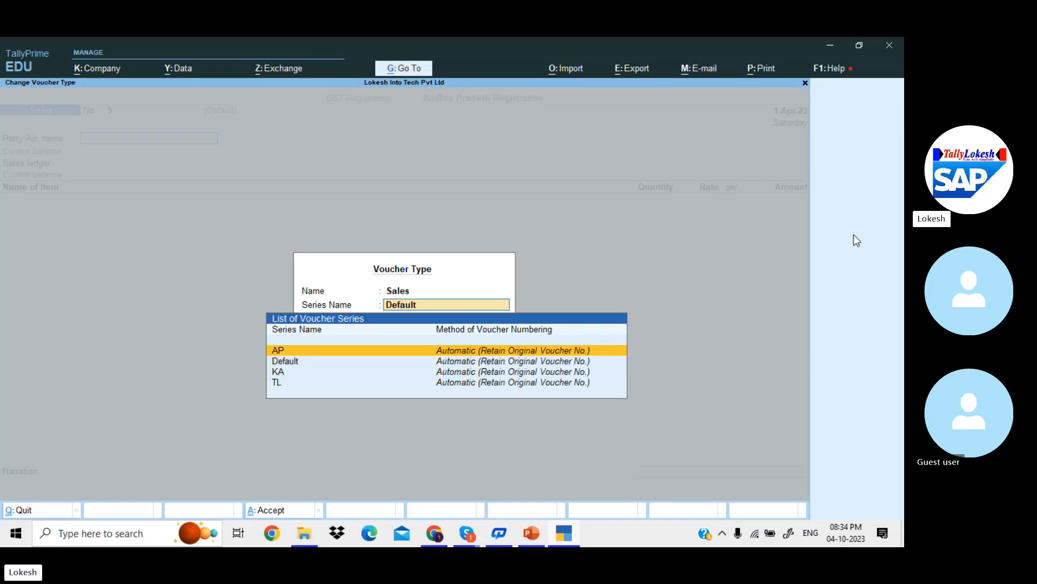
pyautogui.press('Down')
pyautogui.press('Up')
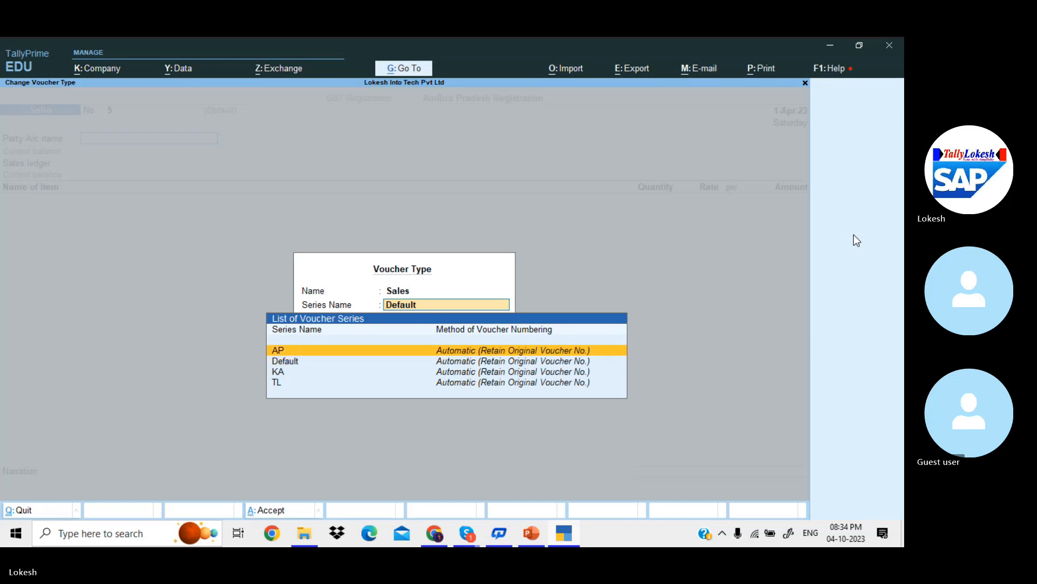
pyautogui.press('Return')
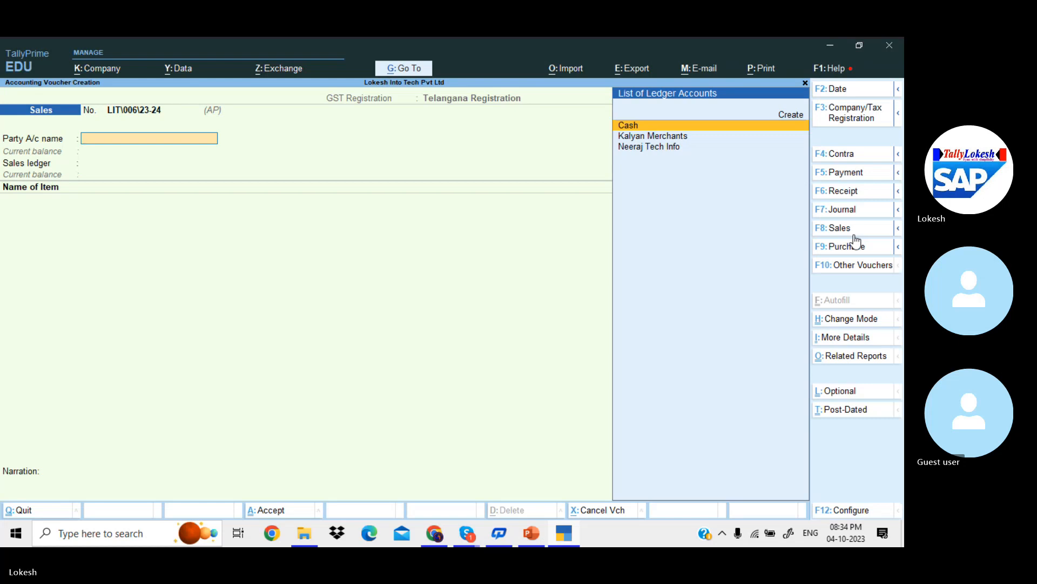
# - Change the blank Sales voucher's numbering series to KA and switch it to Default
pyautogui.click(854, 235)
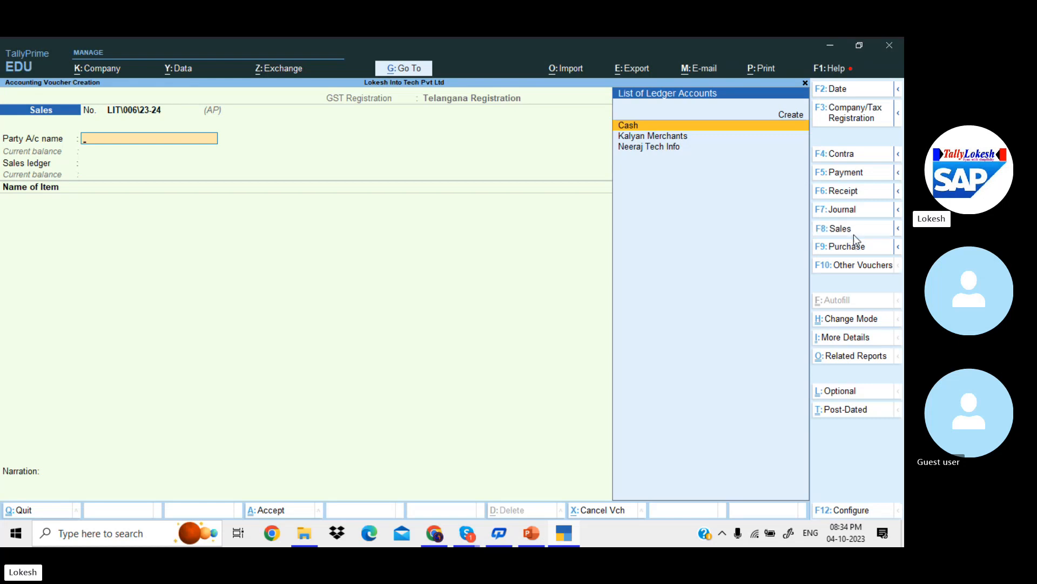
pyautogui.press('Down')
pyautogui.press('Down')
pyautogui.press('Return')
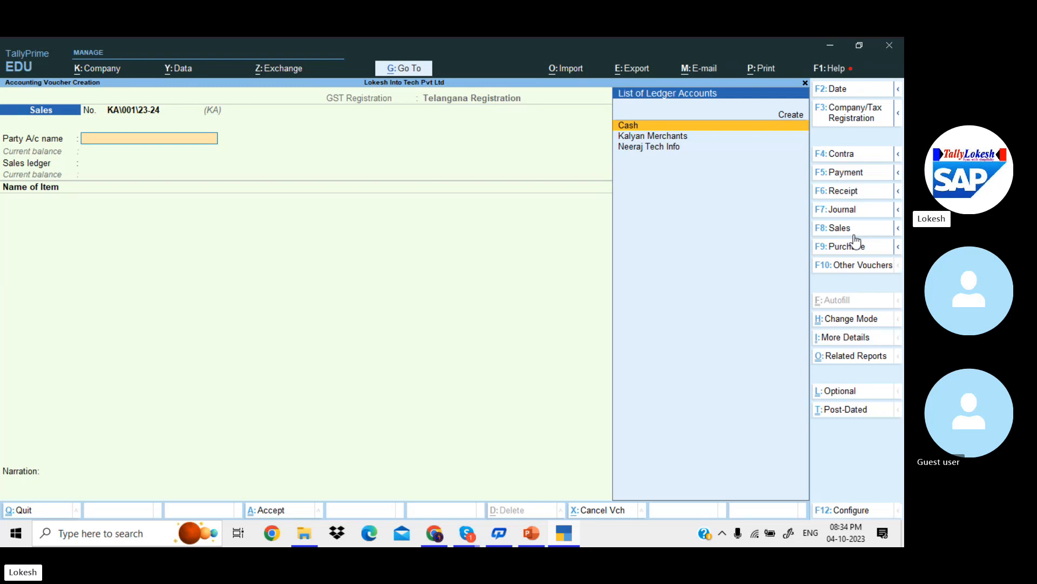
pyautogui.click(854, 228)
pyautogui.press('Down')
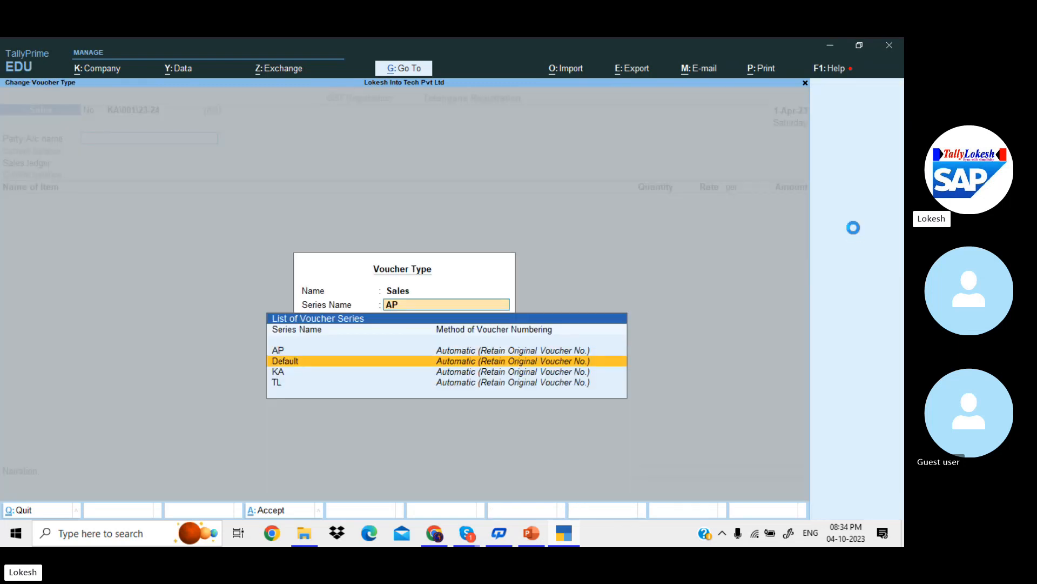
pyautogui.press('Return')
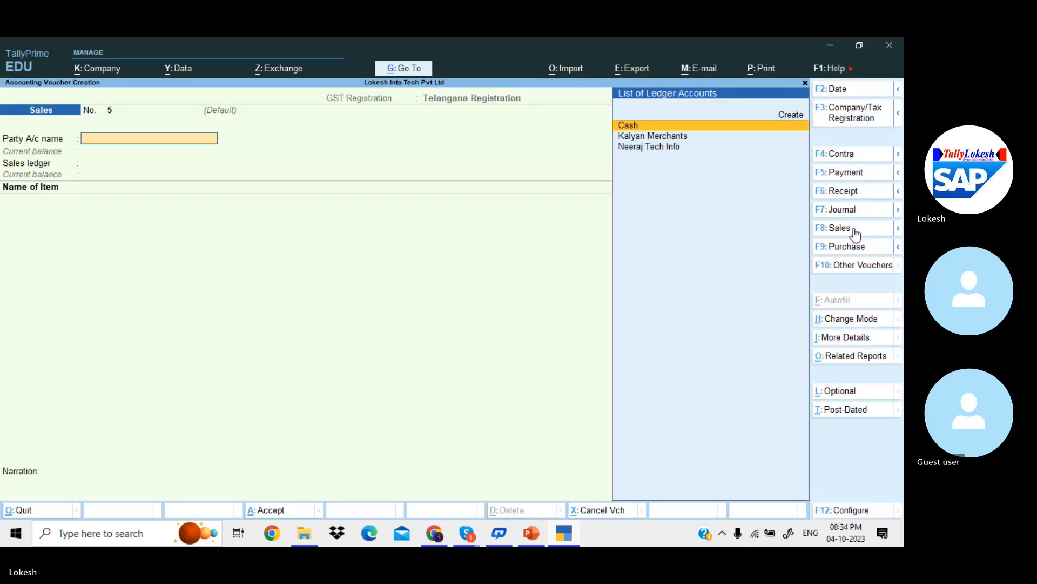
# - Set the blank Sales voucher in the Default series to Andhra Pradesh Registration
pyautogui.click(854, 120)
pyautogui.press('Down')
pyautogui.press('Return')
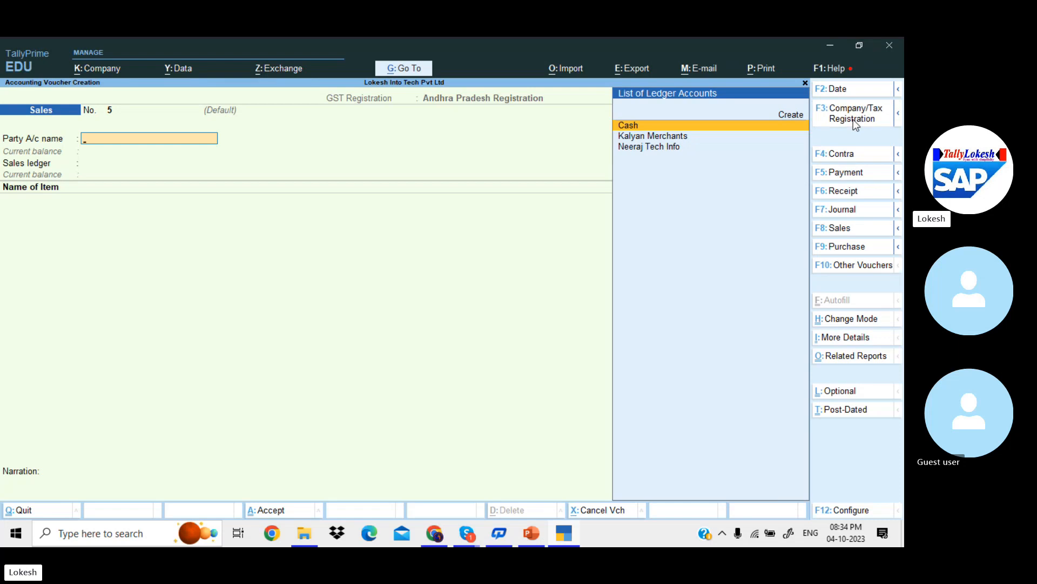
# - Reopen the list of tax registrations and select the company entry Lokesh Into Tech Pvt Ltd
pyautogui.click(854, 122)
pyautogui.press('Escape')
pyautogui.click(854, 120)
pyautogui.press('Down')
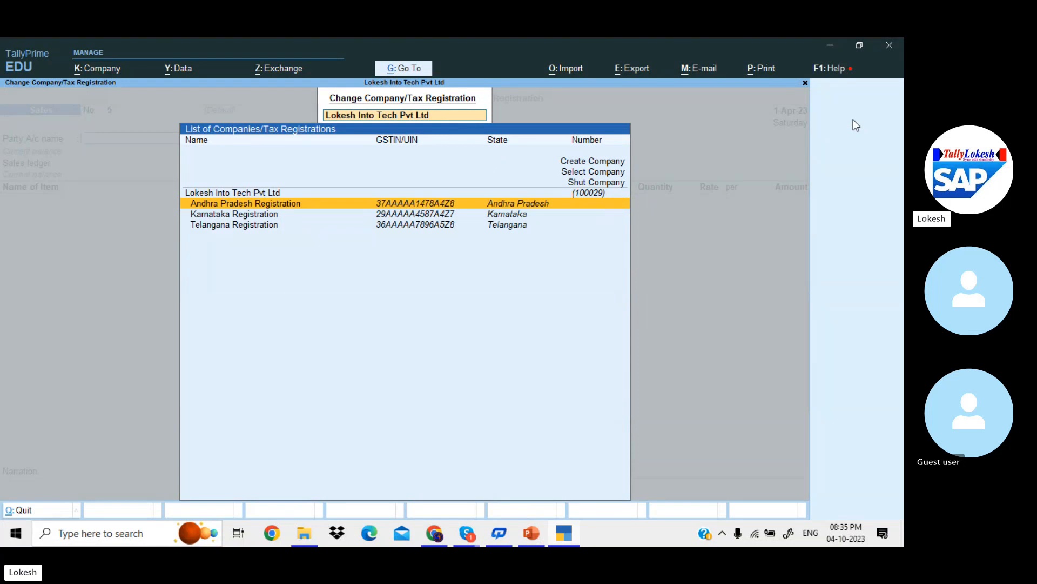
pyautogui.press('Up')
pyautogui.press('Return')
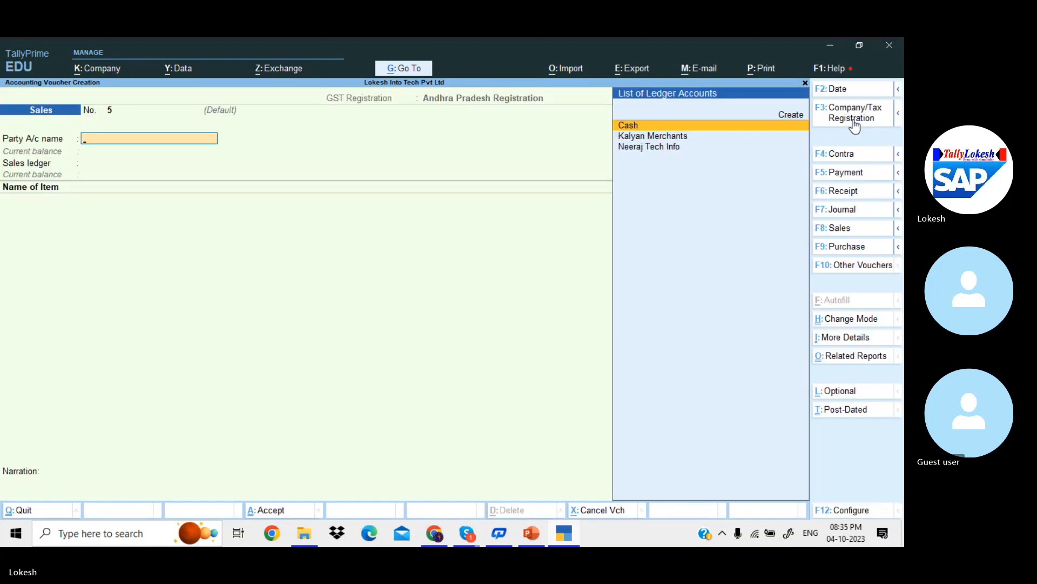
# - Set the blank Sales voucher's tax registration to Andhra Pradesh Registration again
pyautogui.click(854, 122)
pyautogui.press('Down')
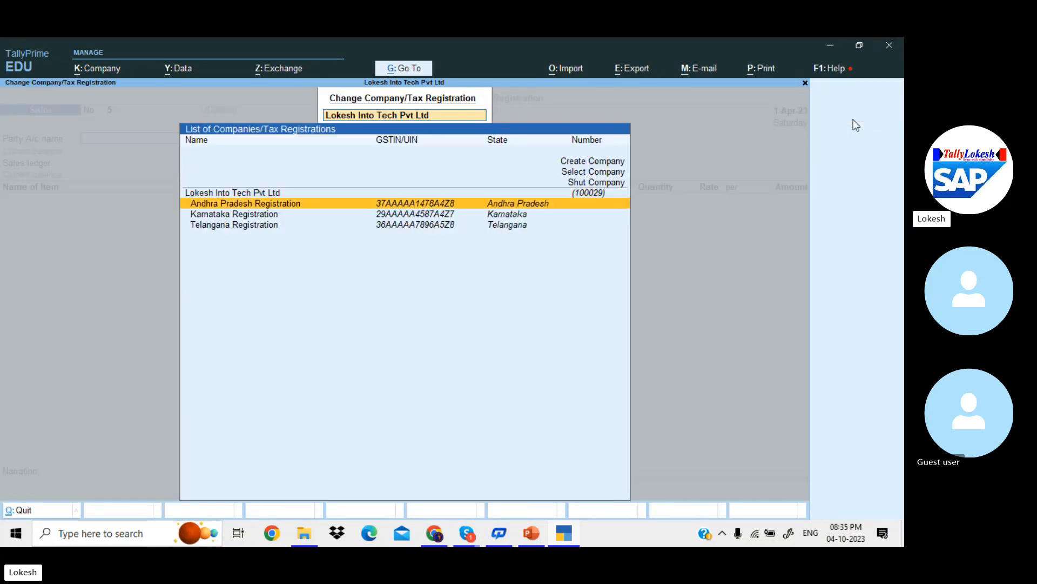
pyautogui.press('Return')
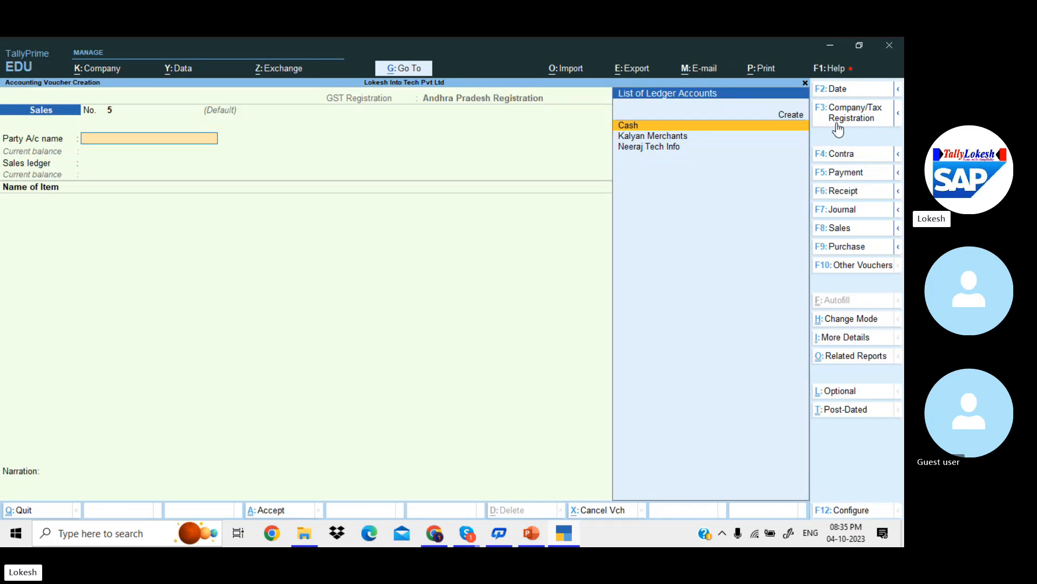
# - Switch the blank Sales voucher to Telangana Registration
pyautogui.click(837, 124)
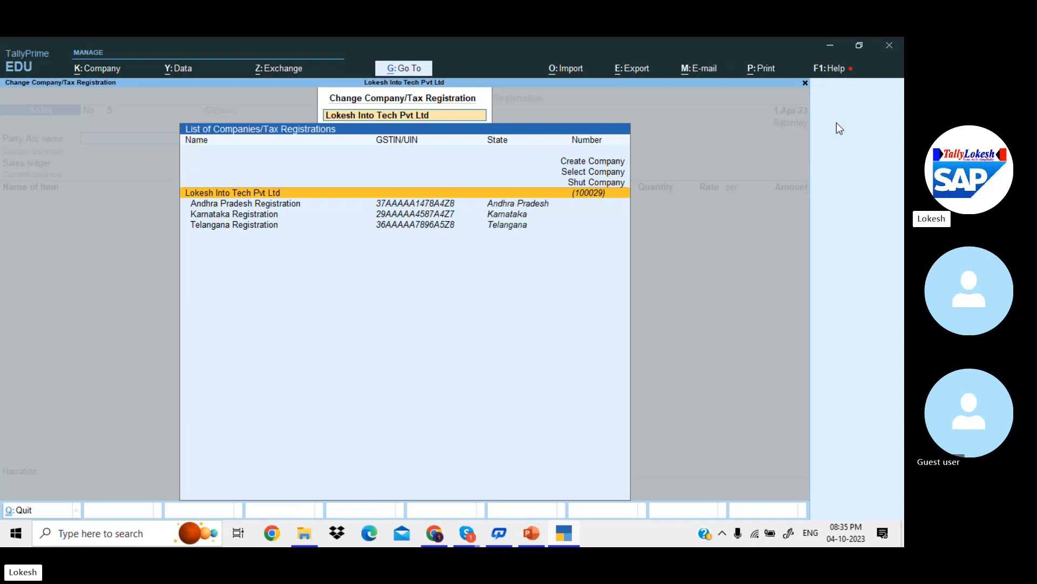
pyautogui.press('Down')
pyautogui.press('Down')
pyautogui.press('Down')
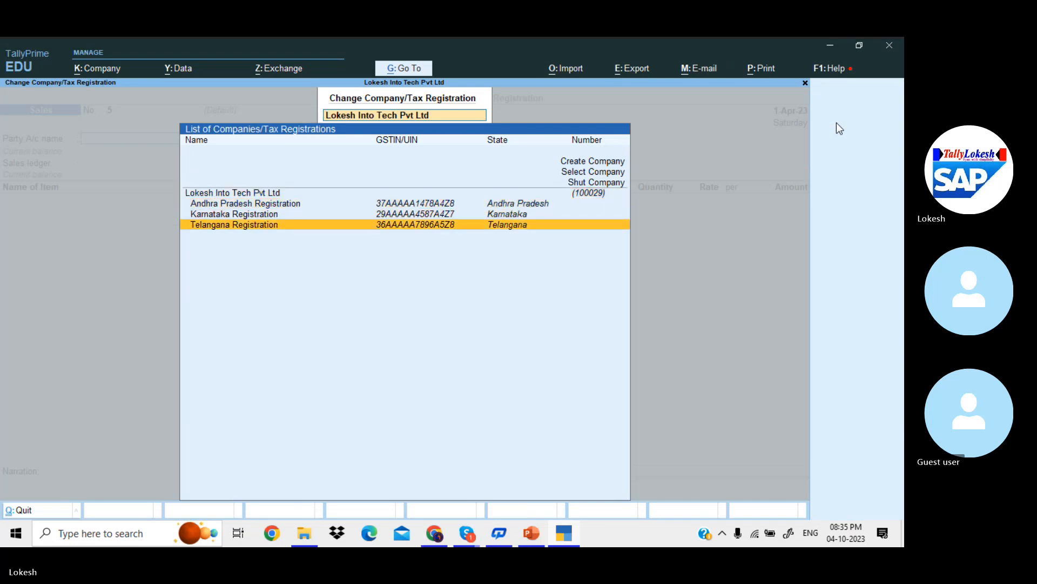
pyautogui.press('Return')
# - Switch the blank Sales voucher to Karnataka Registration with the Default numbering series and the System Default voucher number
pyautogui.click(838, 124)
pyautogui.press('Down')
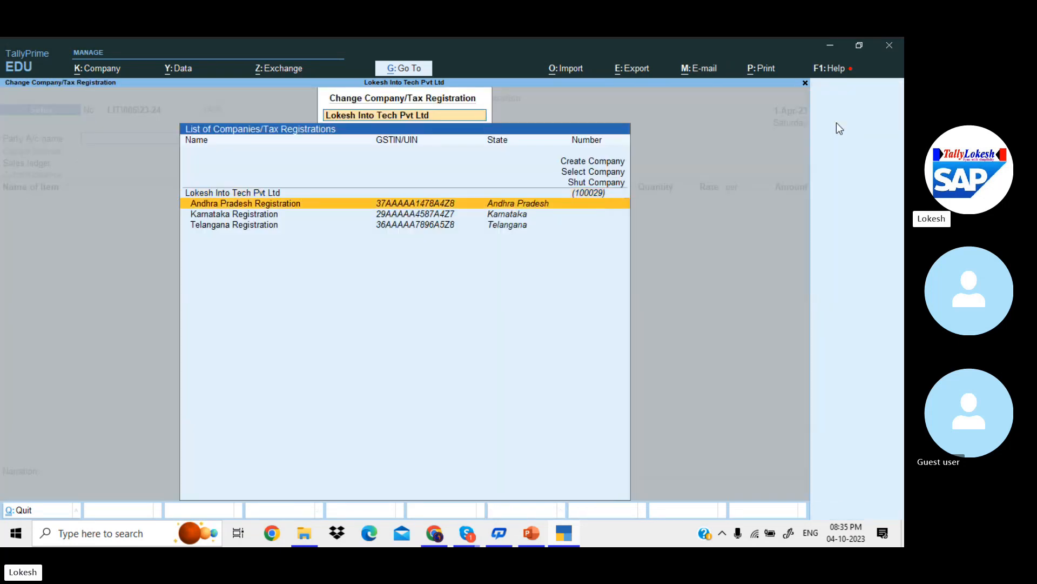
pyautogui.press('Return')
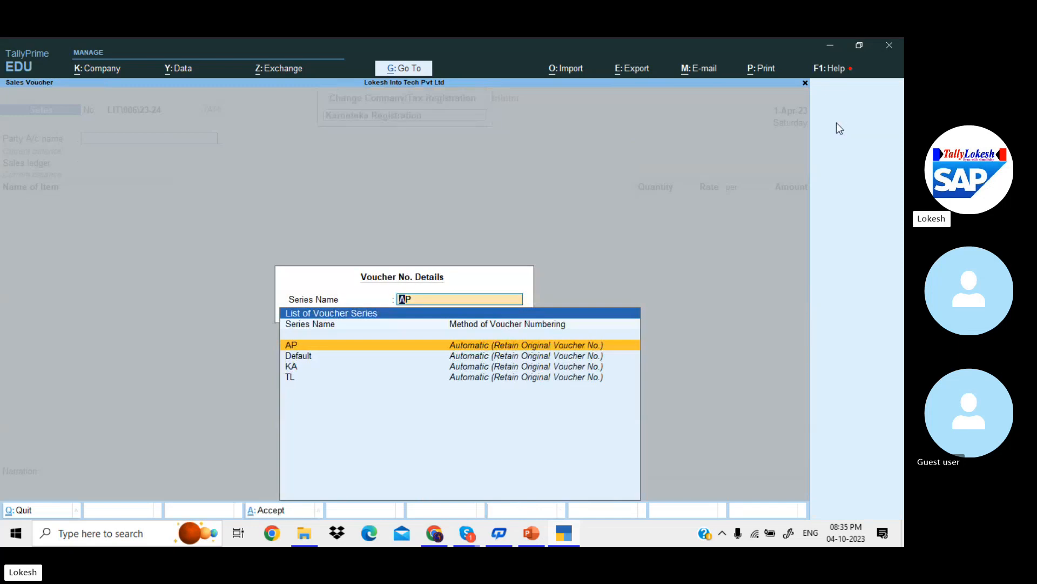
pyautogui.press('Down')
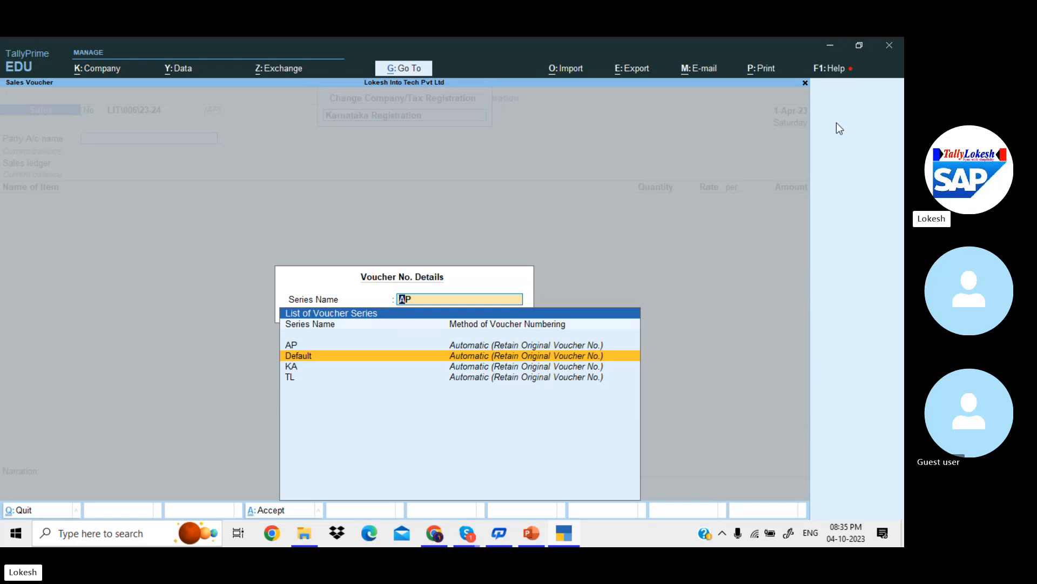
pyautogui.press('Return')
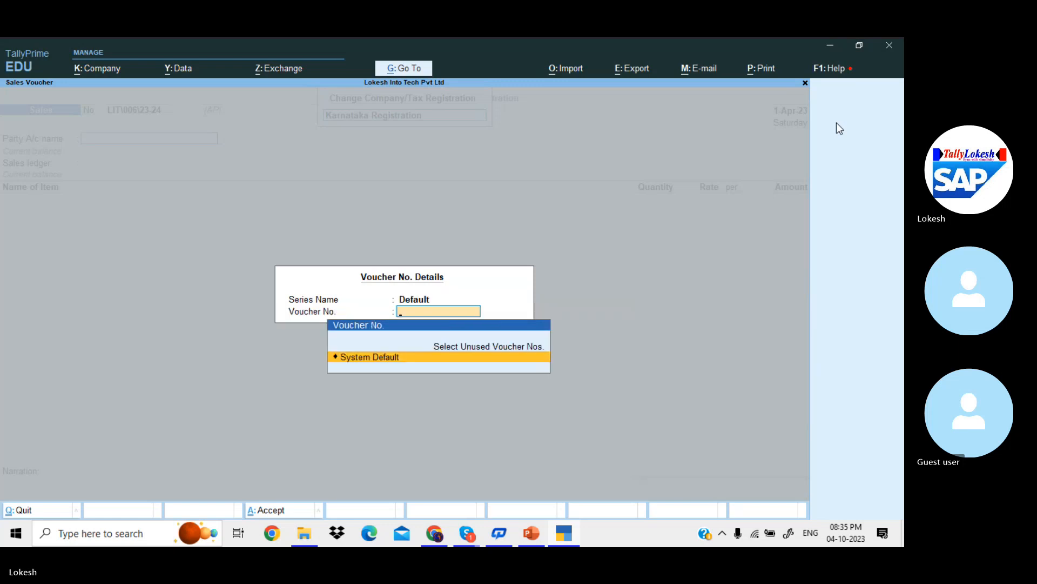
pyautogui.press('Return')
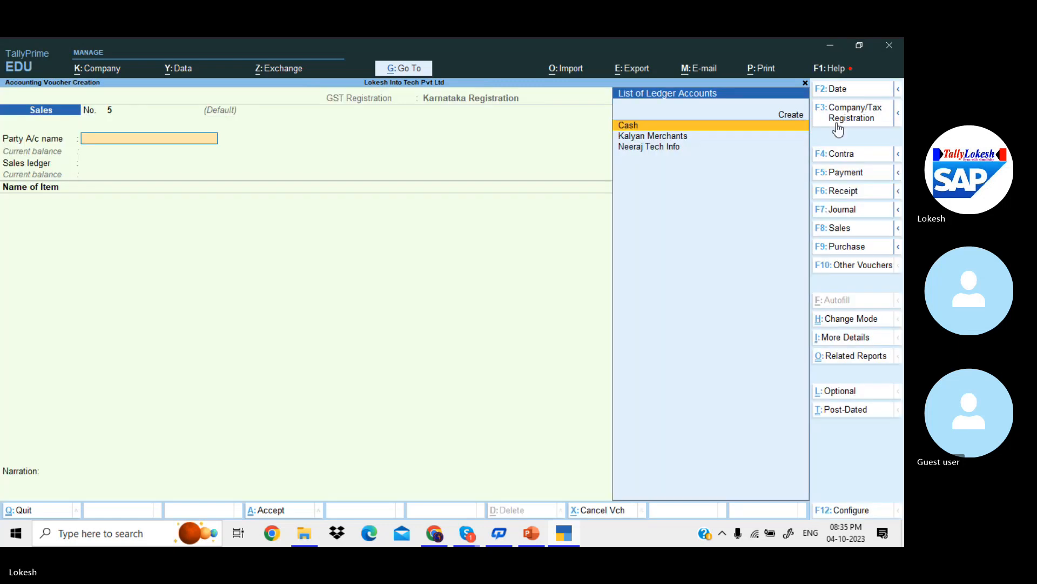
# - Quit the blank Sales voucher and open the Sales voucher type for alteration
pyautogui.press('Escape')
pyautogui.press('Return')
pyautogui.press('Down')
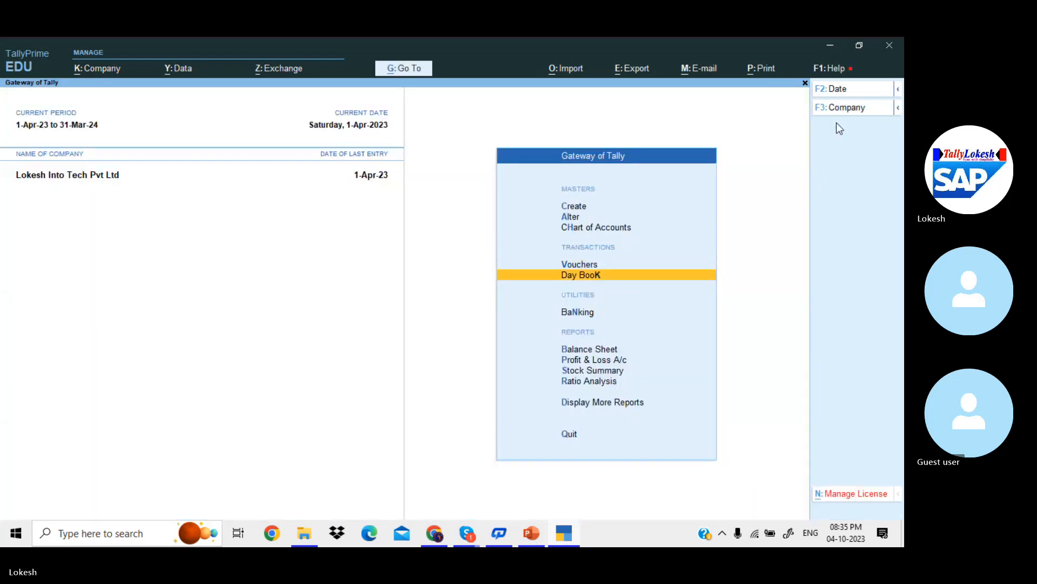
pyautogui.press('Up')
pyautogui.press('Up')
pyautogui.press('Up')
pyautogui.press('Return')
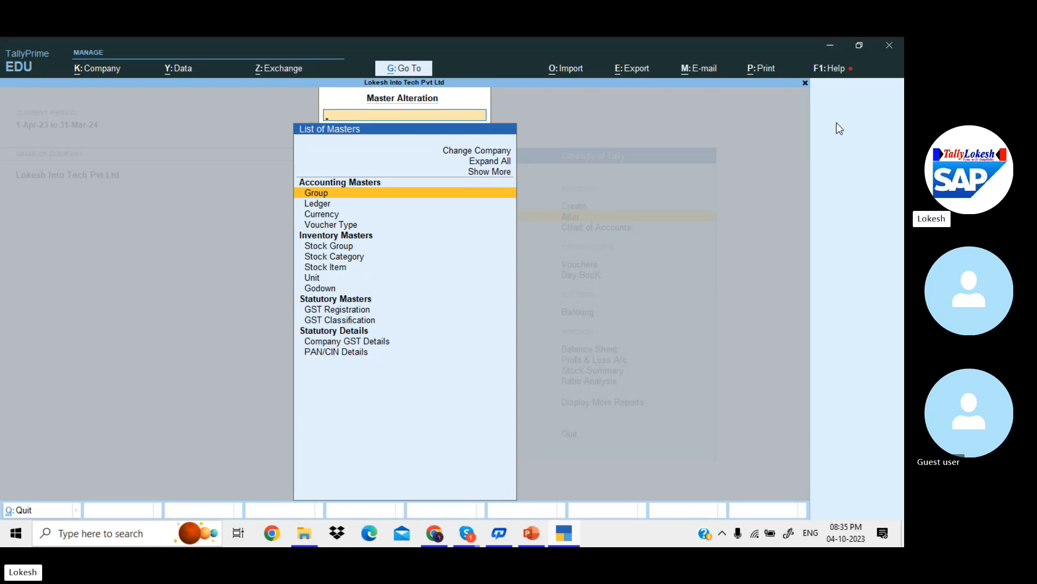
pyautogui.write('v')
pyautogui.press('Return')
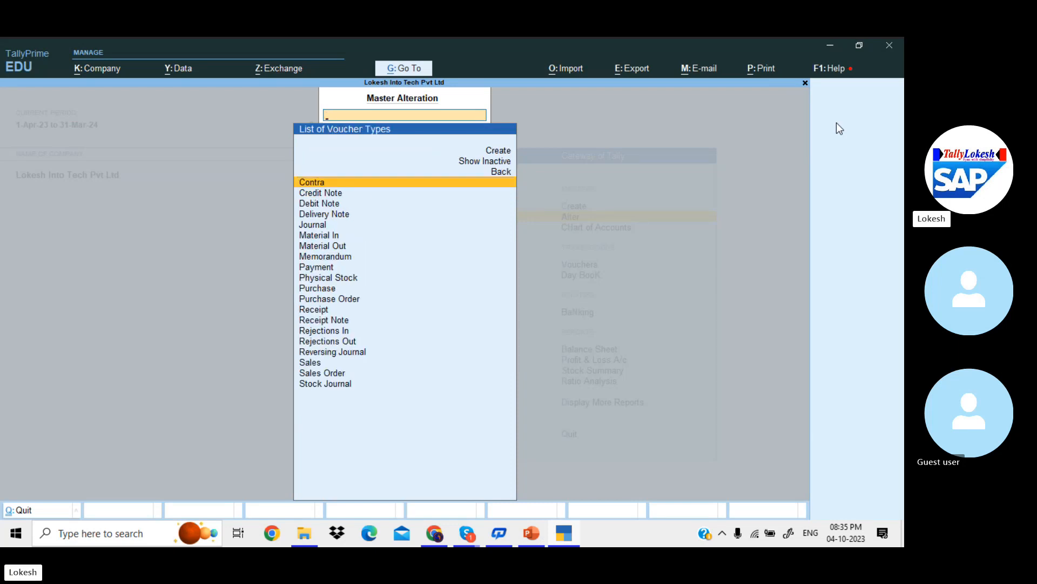
pyautogui.write('Sales')
pyautogui.press('Return')
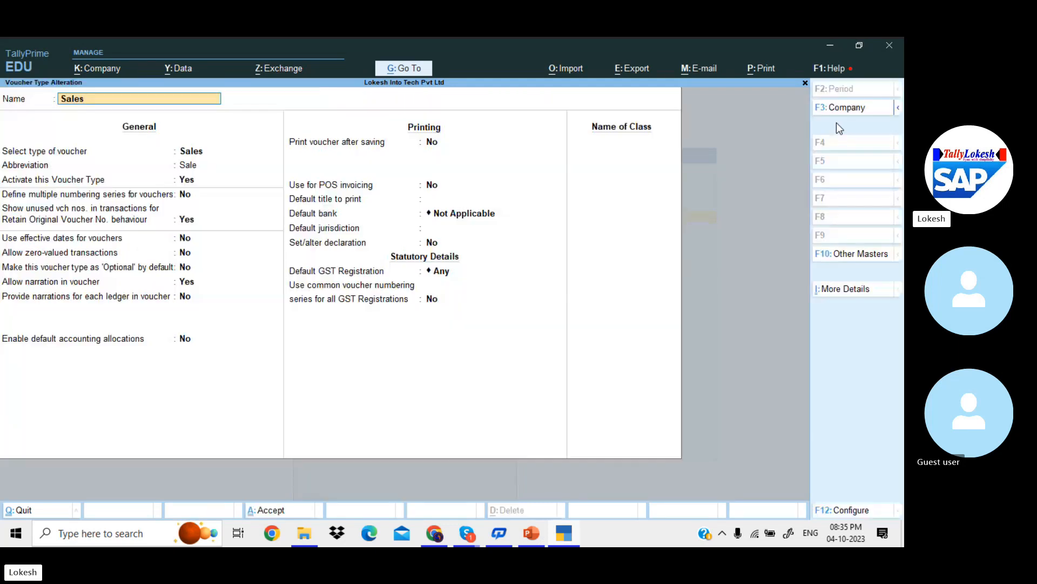
# - Enable multiple numbering series for the Sales voucher type and open the AP series, keeping its Automatic numbering method
pyautogui.press('Return')
pyautogui.press('Return')
pyautogui.press('y')
pyautogui.press('Return')
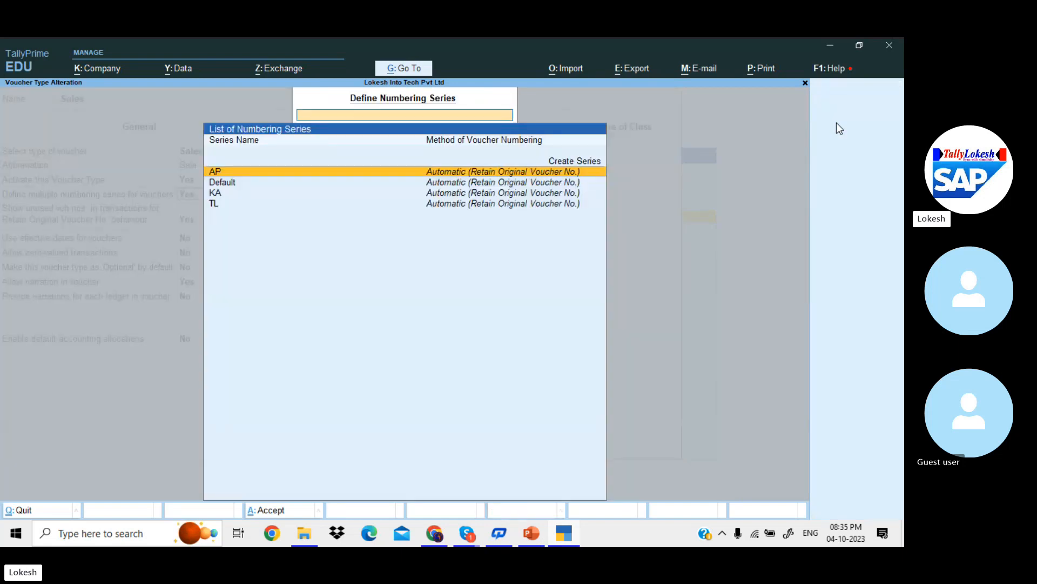
pyautogui.press('Return')
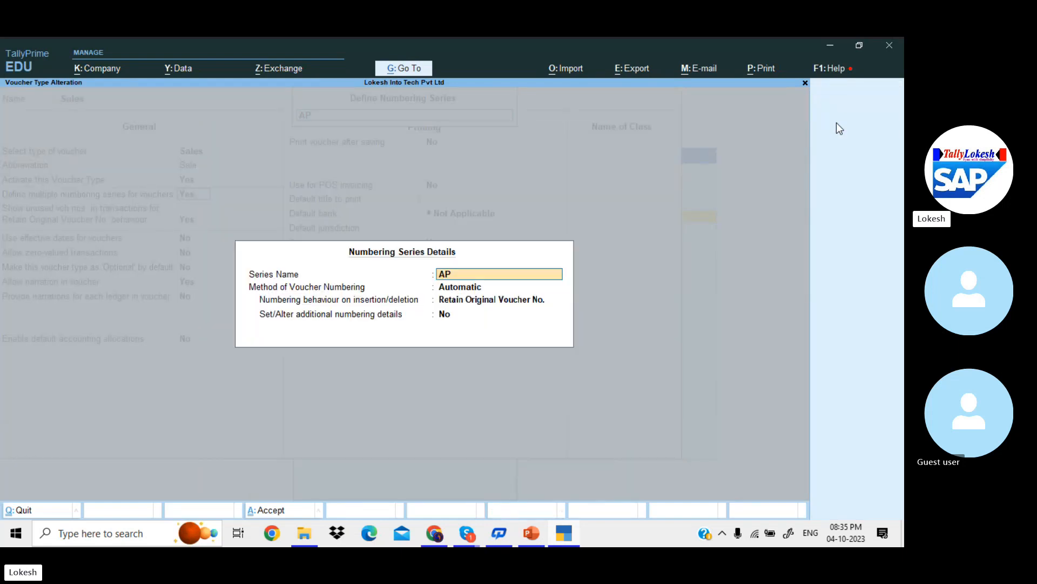
pyautogui.press('Return')
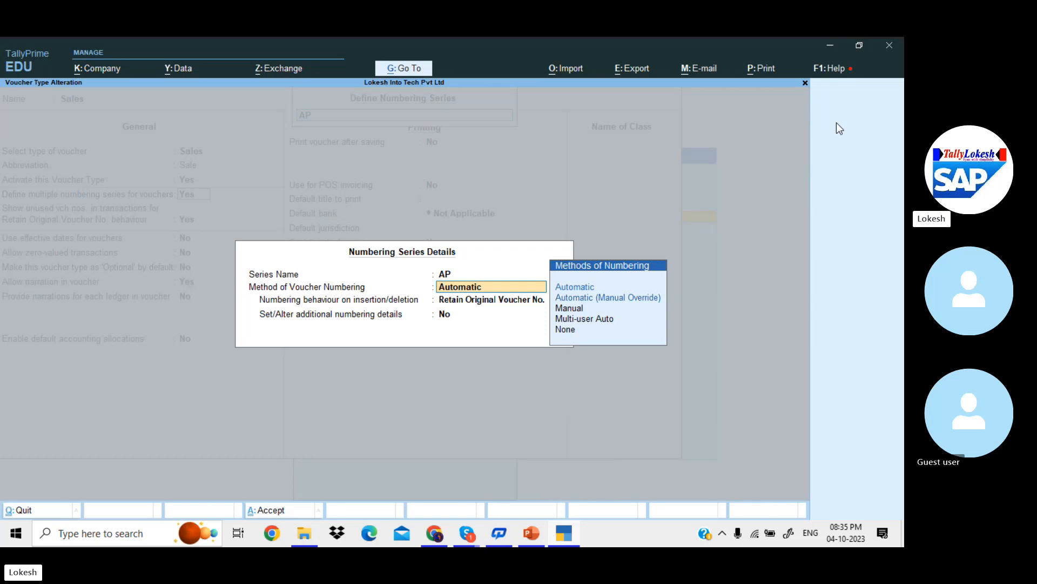
pyautogui.press('Return')
pyautogui.press('Return')
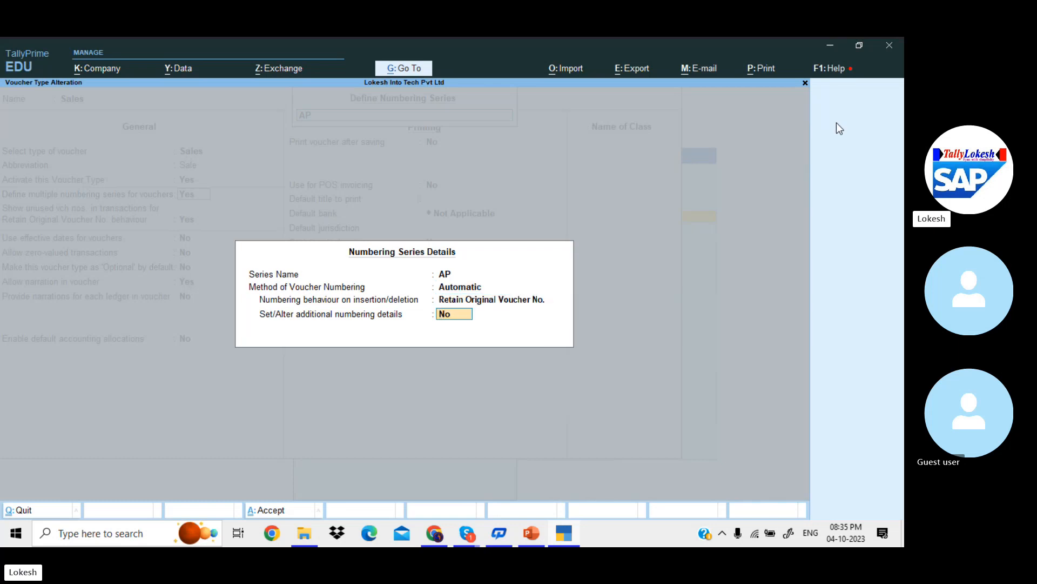
# - Enable additional numbering details for the AP series and set its prefix to AP\
pyautogui.press('y')
pyautogui.press('Return')
pyautogui.press('Return')
pyautogui.press('Return')
pyautogui.press('Return')
pyautogui.press('Return')
pyautogui.press('Return')
pyautogui.press('Return')
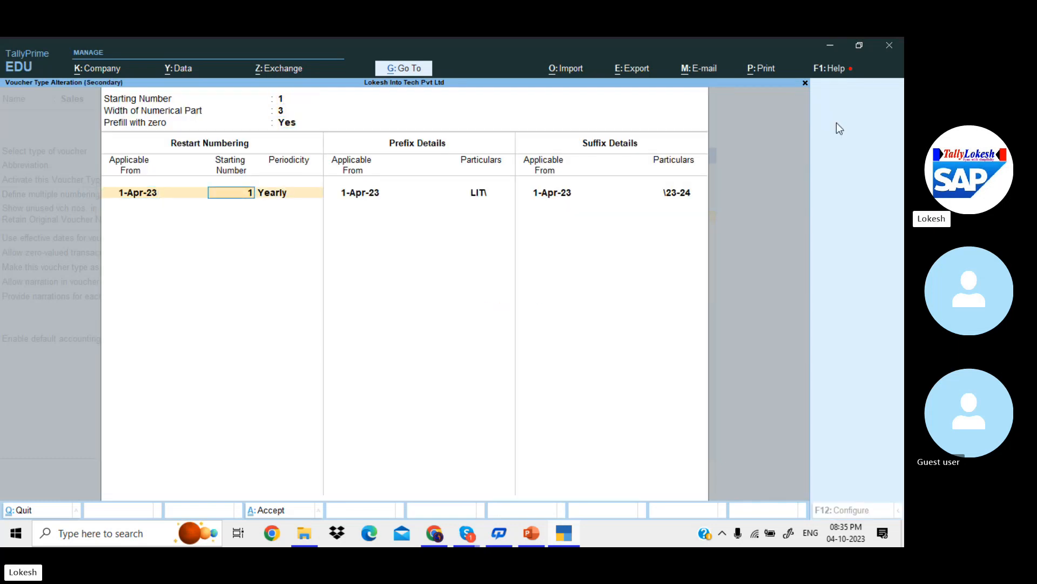
pyautogui.press('Return')
pyautogui.press('Return')
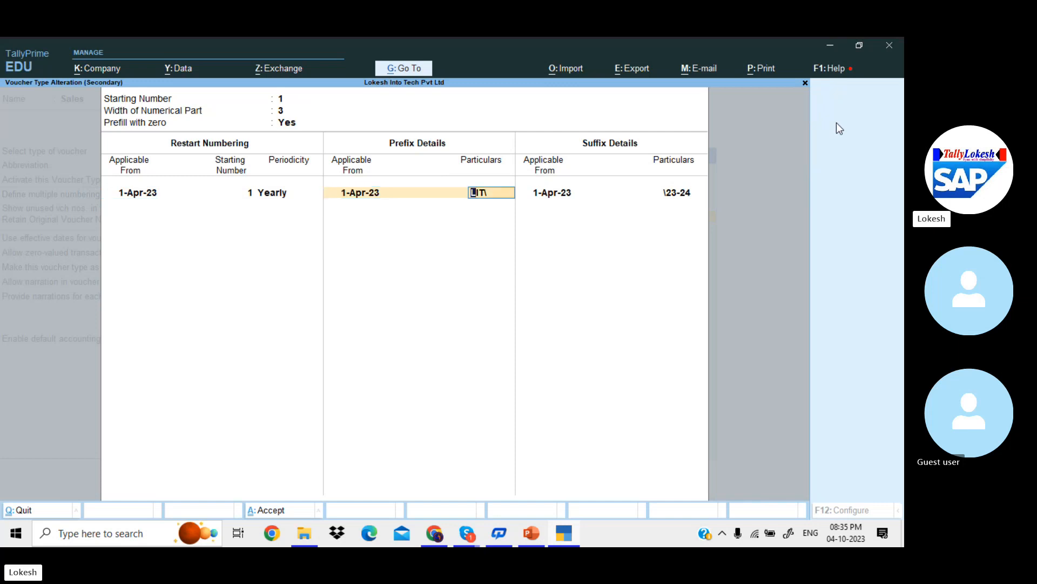
pyautogui.write('AP\\')
pyautogui.press('Return')
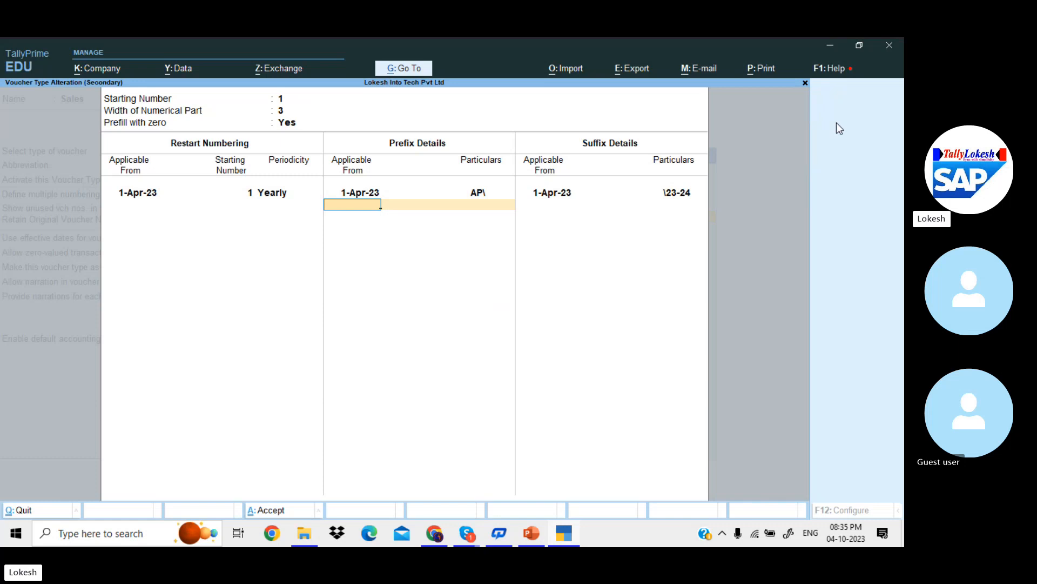
pyautogui.hotkey('ctrl', 'a')
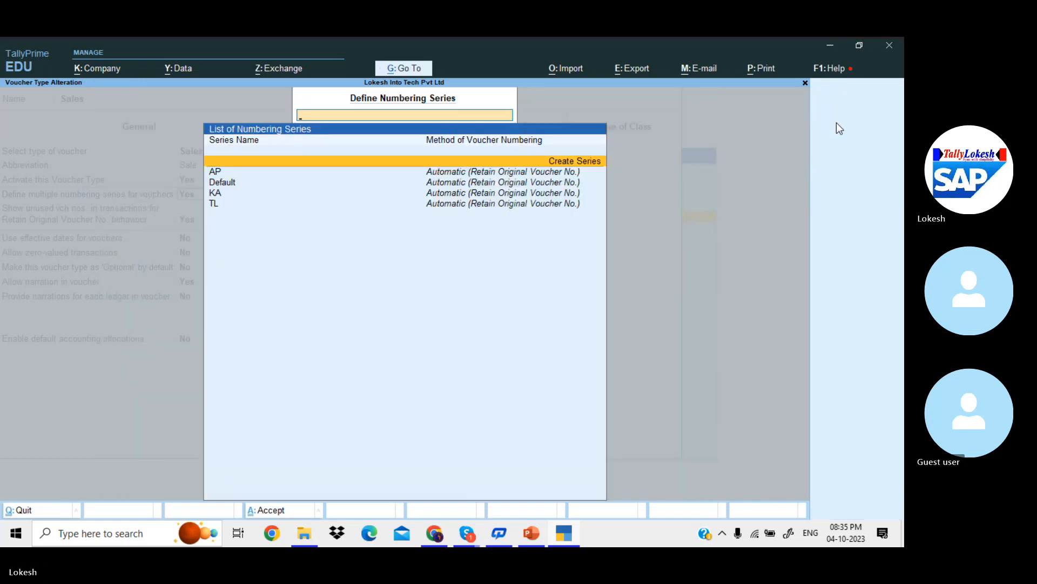
# - Save the Sales voucher type, updating the voucher numbers of existing vouchers, and leave the master alteration
pyautogui.press('Down')
pyautogui.hotkey('ctrl', 'a')
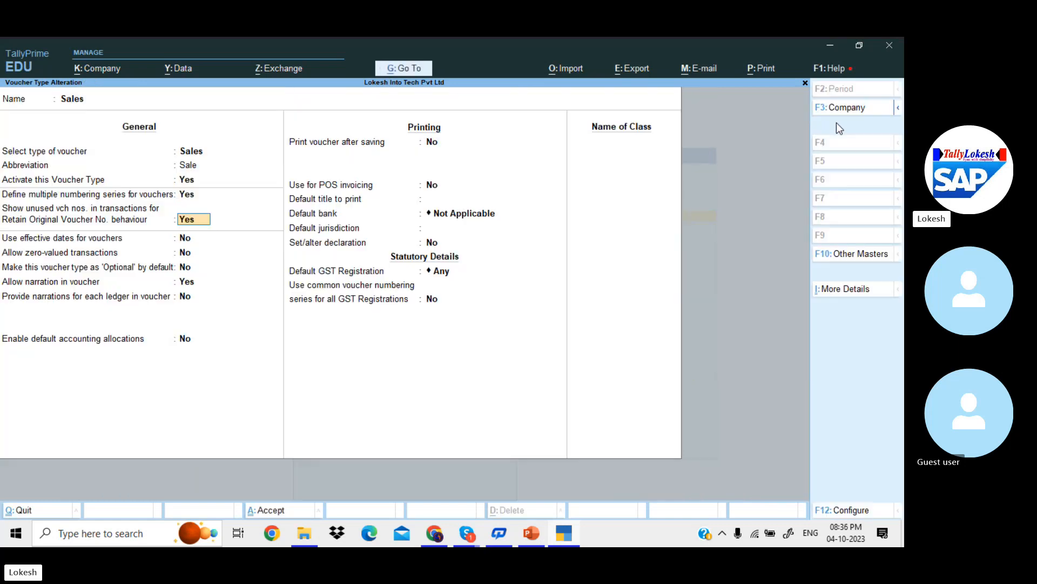
pyautogui.press('Escape')
pyautogui.press('y')
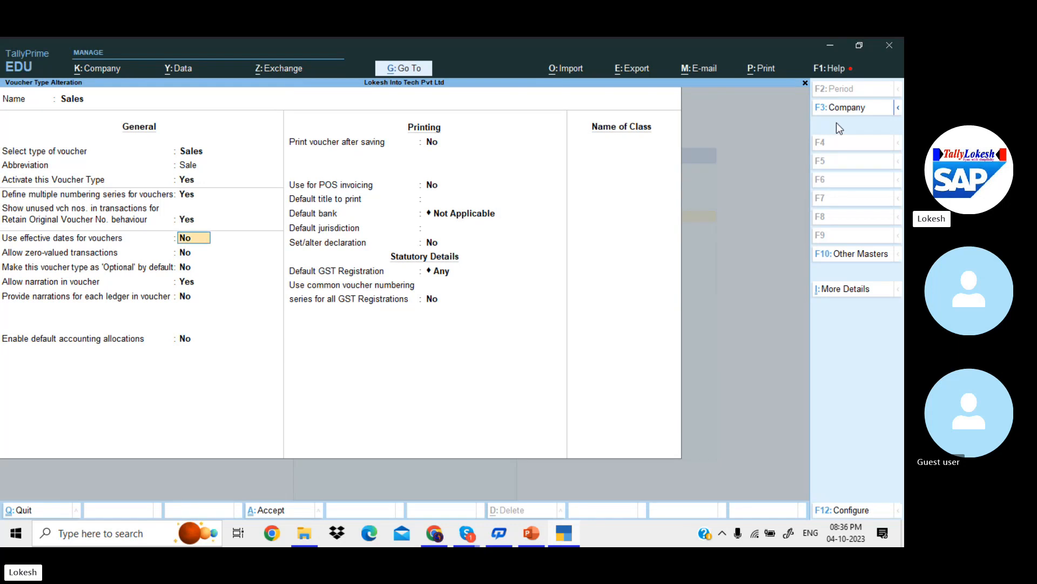
pyautogui.hotkey('ctrl', 'a')
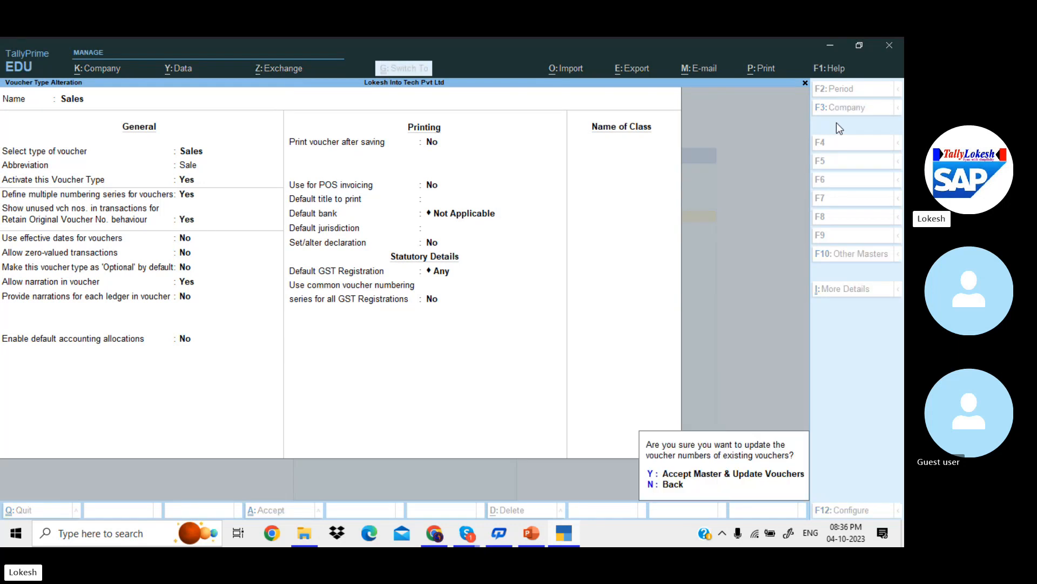
pyautogui.press('y')
pyautogui.press('Escape')
# - Open a new Sales voucher and set it to Karnataka Registration in the AP series with the System Default number
pyautogui.press('v')
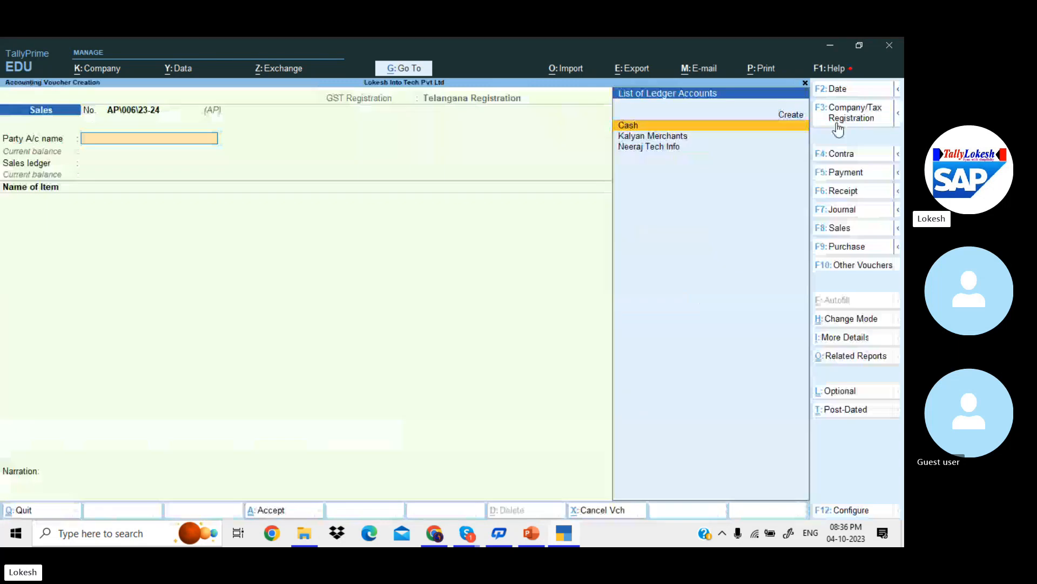
pyautogui.click(866, 112)
pyautogui.press('Down')
pyautogui.press('Down')
pyautogui.press('Return')
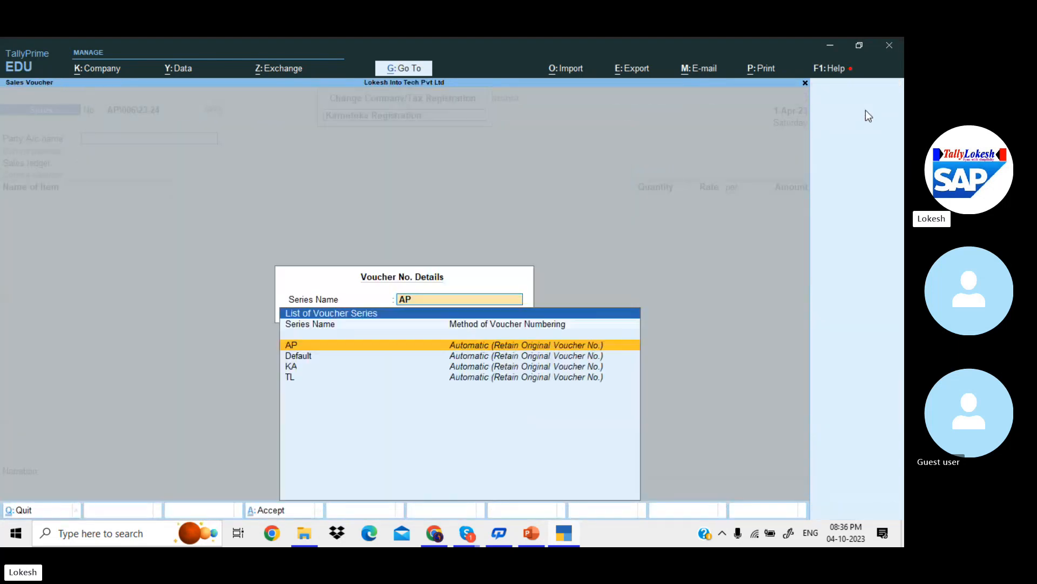
pyautogui.press('Return')
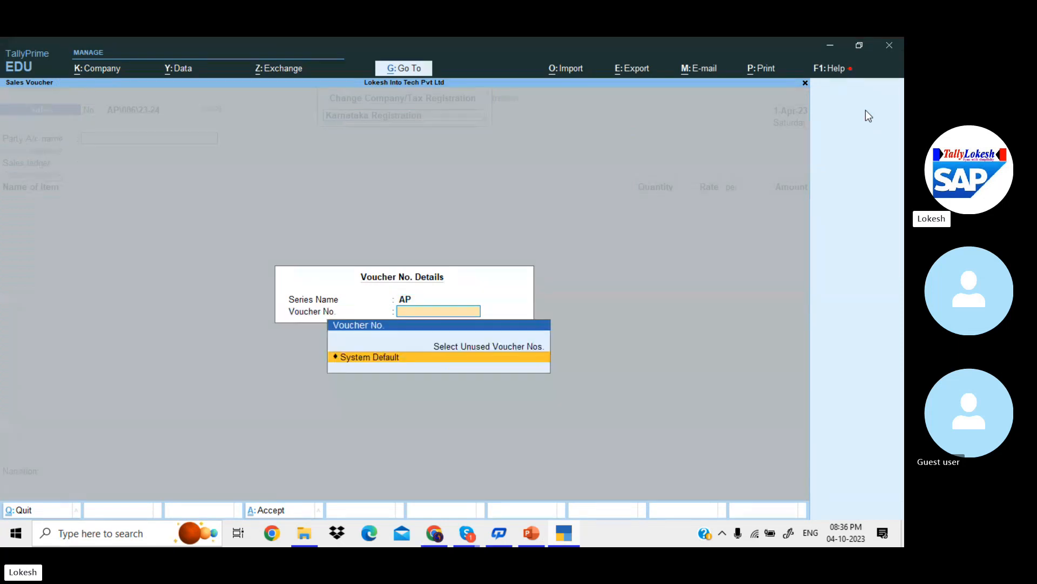
pyautogui.press('Return')
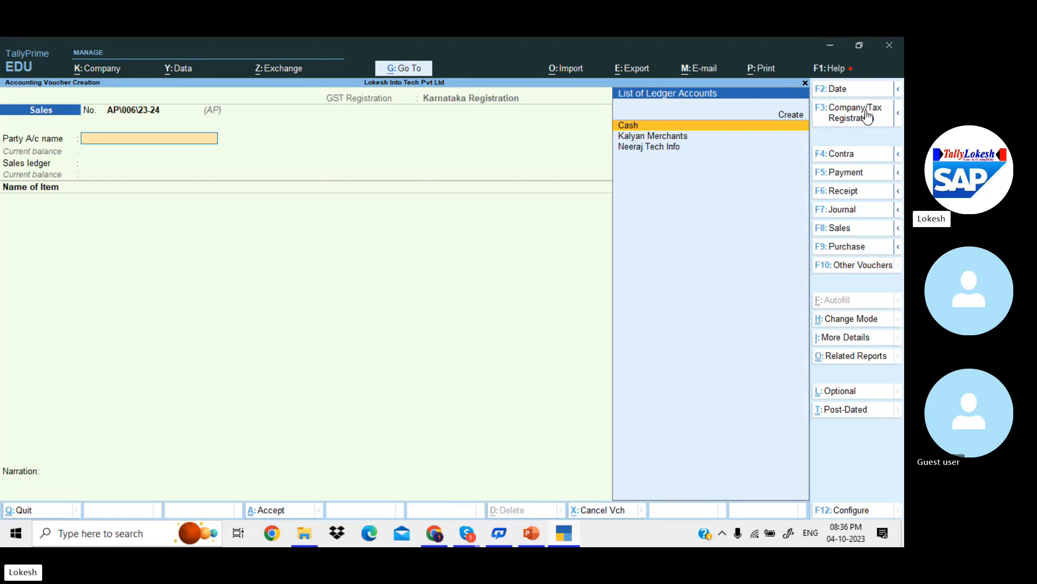
# - Leave the blank voucher and delete the Neeraj Tech Info Sales voucher AP\003\23-24 from the Day Book
pyautogui.press('Escape')
pyautogui.press('Down')
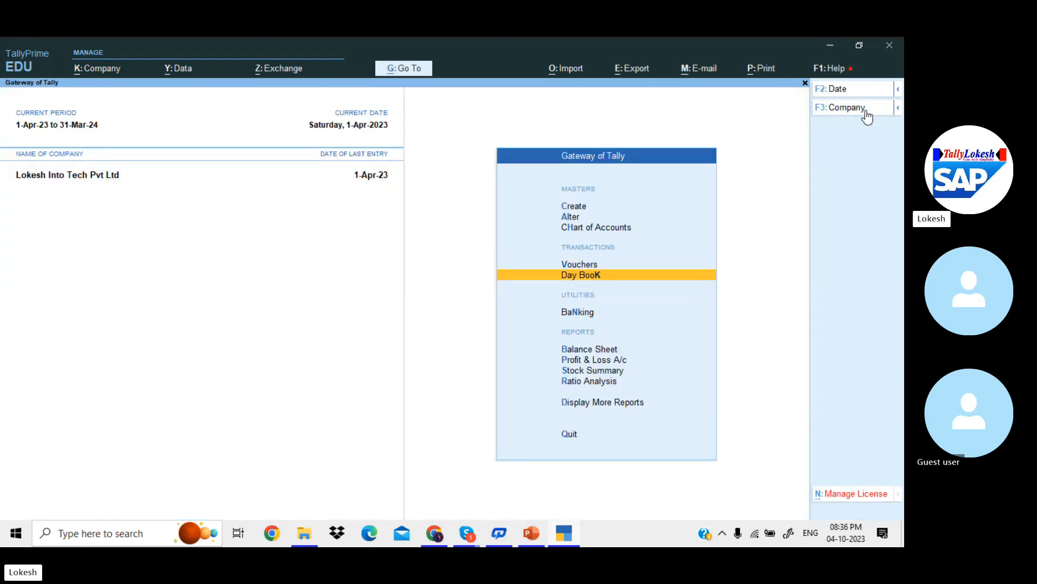
pyautogui.press('Return')
pyautogui.press('Down')
pyautogui.press('Down')
pyautogui.press('Down')
pyautogui.press('Down')
pyautogui.press('Down')
pyautogui.press('Down')
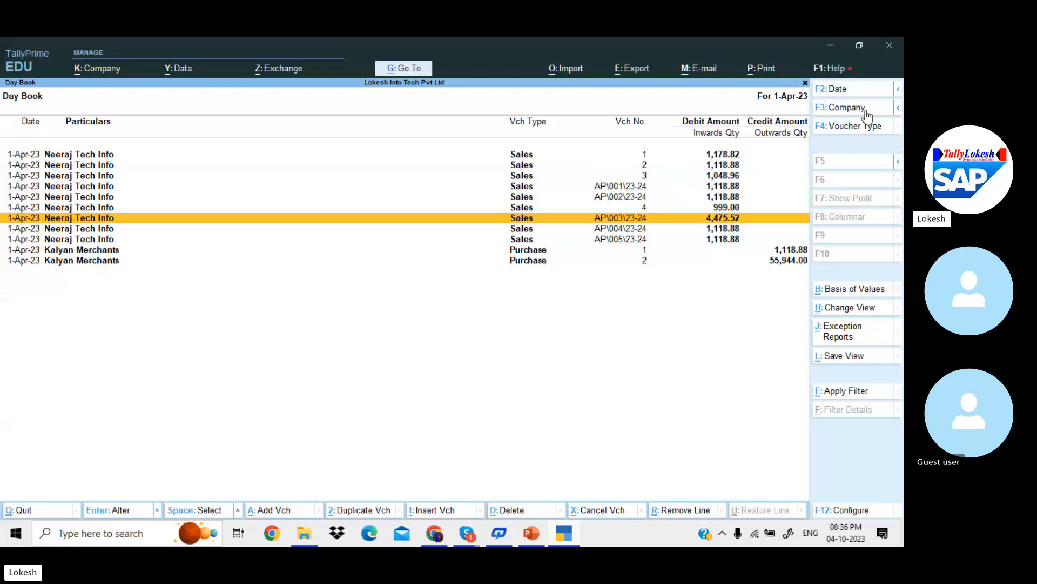
pyautogui.hotkey('alt', 'd')
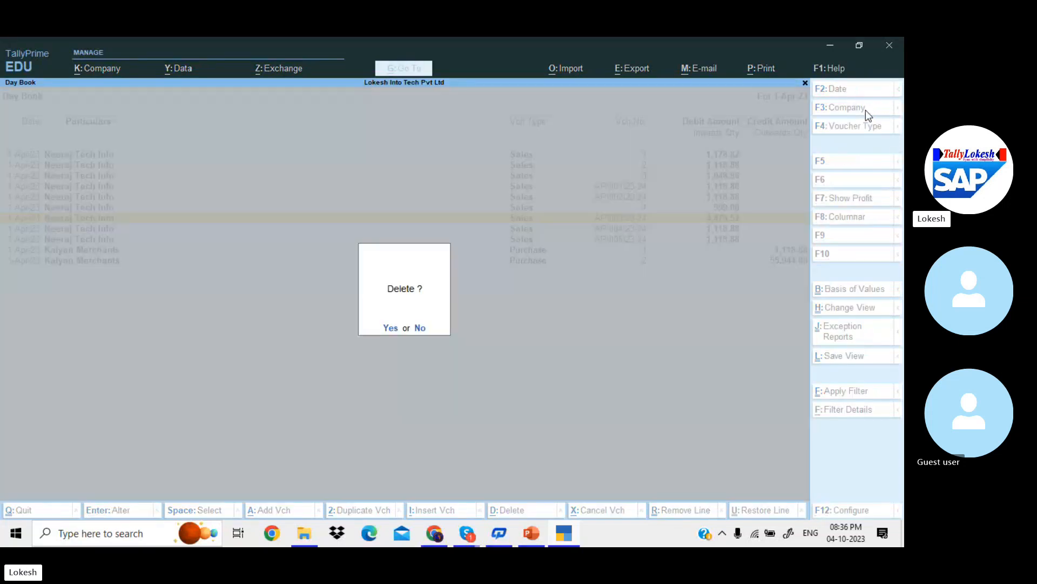
pyautogui.press('y')
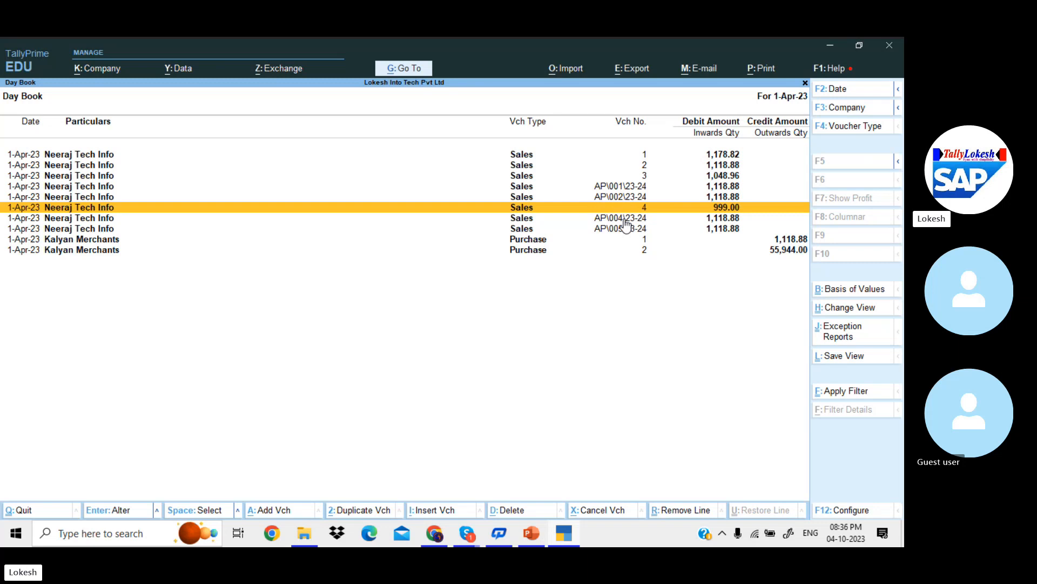
# - Leave the Day Book, open a new Sales voucher and bring up its voucher number details
pyautogui.press('Escape')
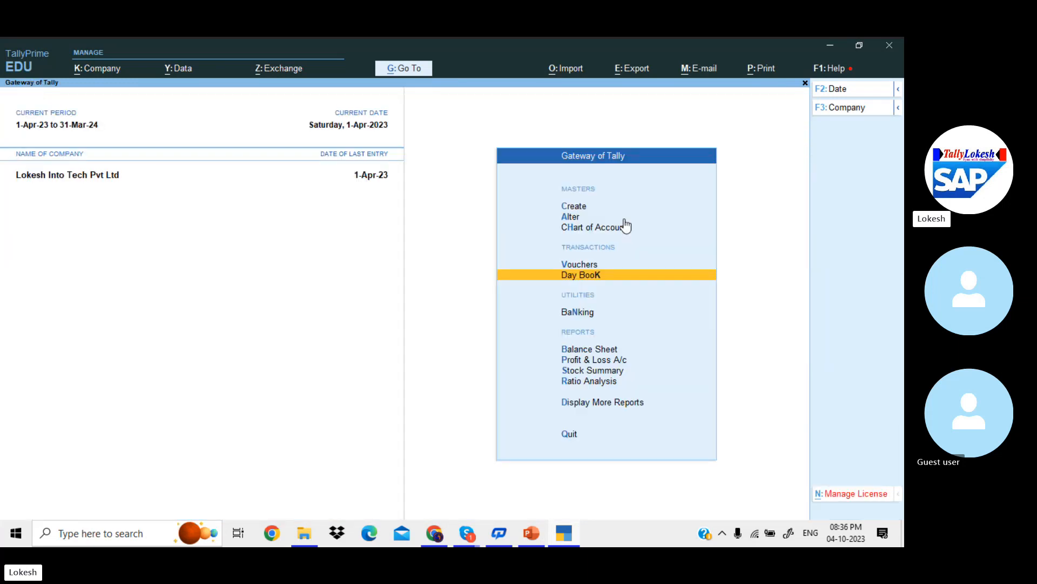
pyautogui.press('Up')
pyautogui.press('Return')
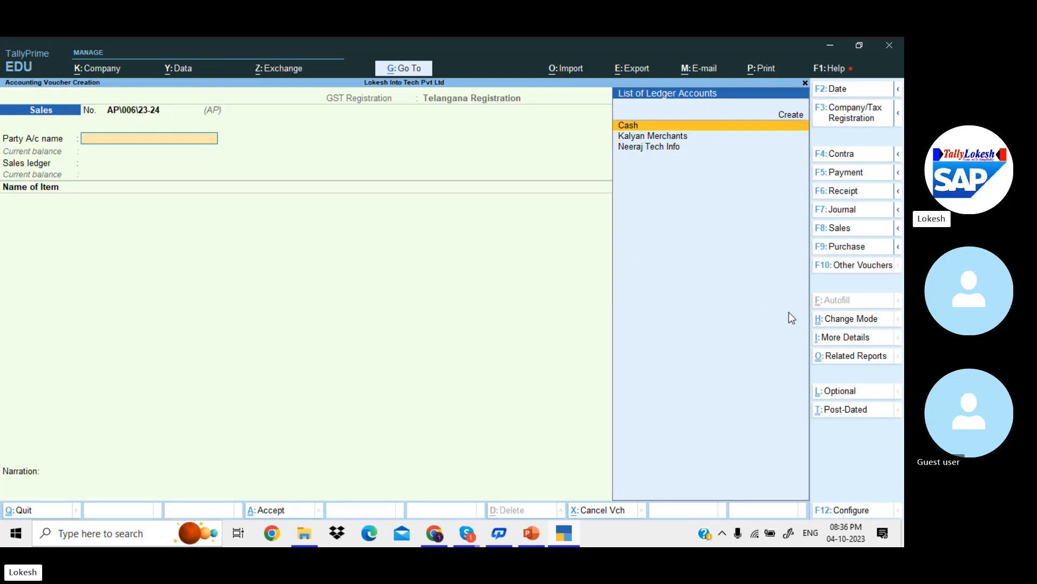
pyautogui.click(862, 341)
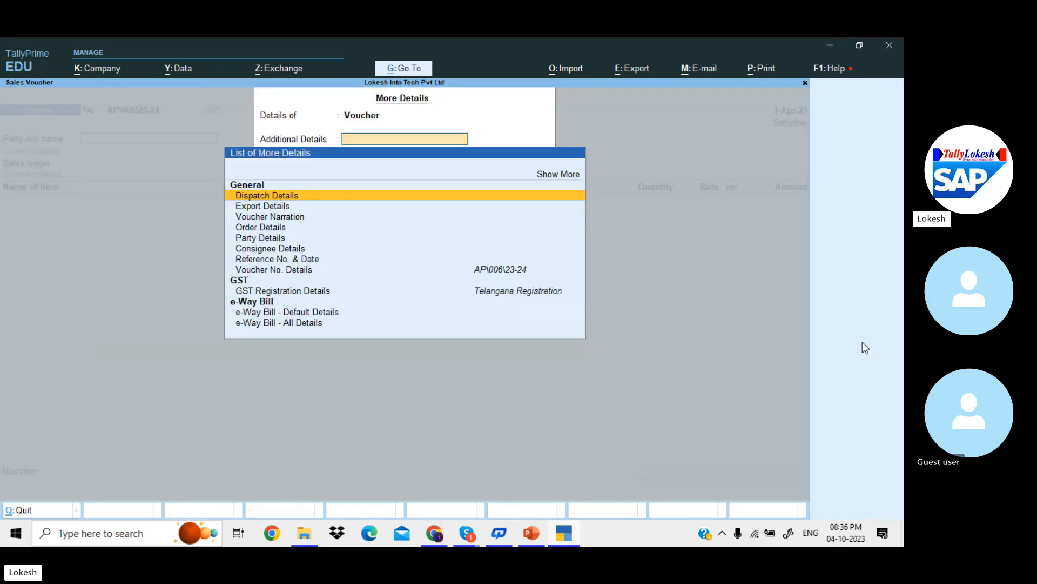
pyautogui.press('Down')
pyautogui.press('Down')
pyautogui.press('Down')
pyautogui.press('Down')
pyautogui.press('Down')
pyautogui.press('Down')
pyautogui.press('Down')
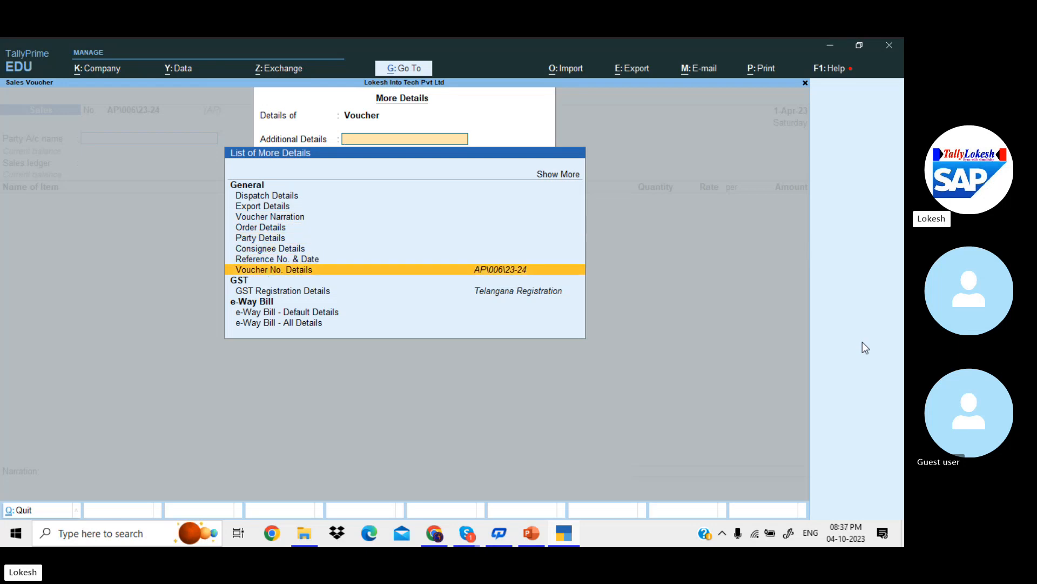
pyautogui.press('Return')
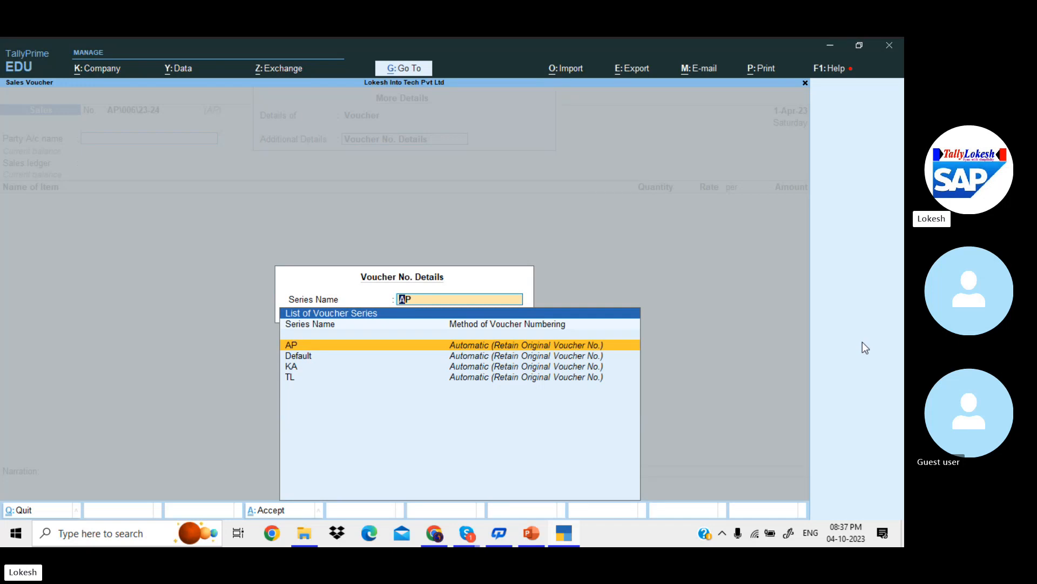
# - Keep the AP series and assign the unused voucher number AP\003\23-24 to the Sales voucher
pyautogui.press('Return')
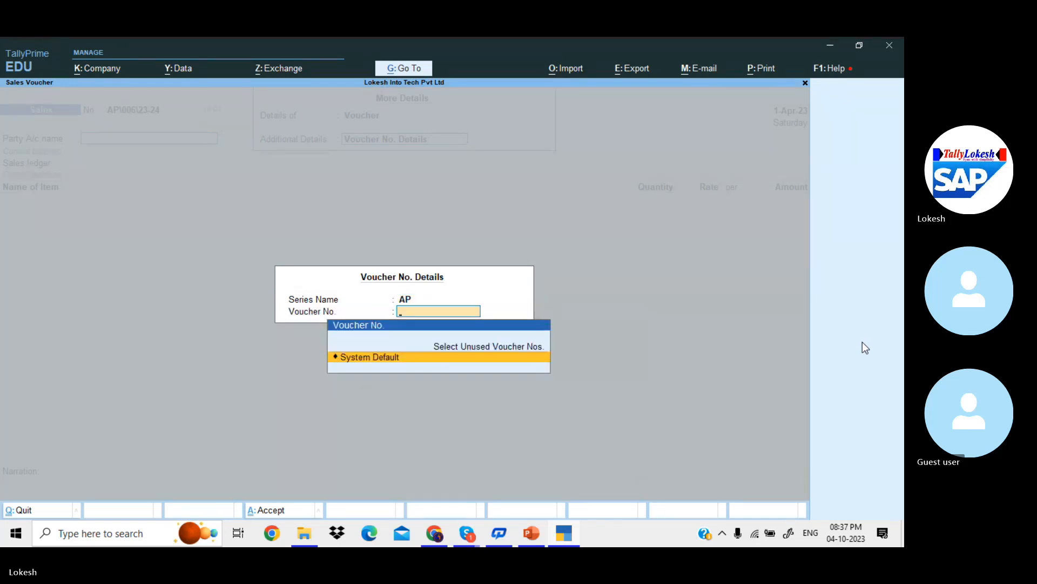
pyautogui.press('Up')
pyautogui.press('Return')
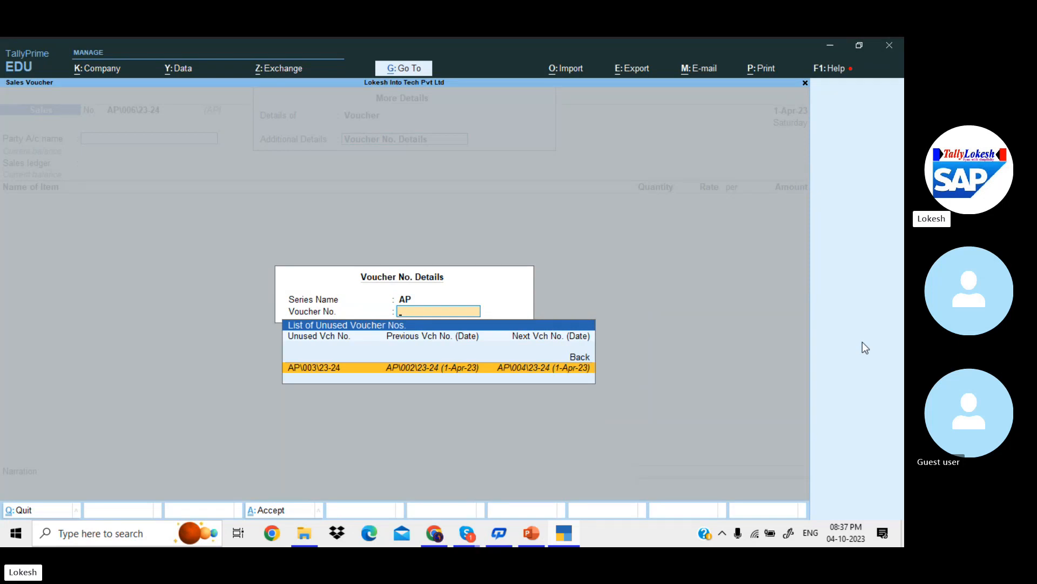
pyautogui.press('Return')
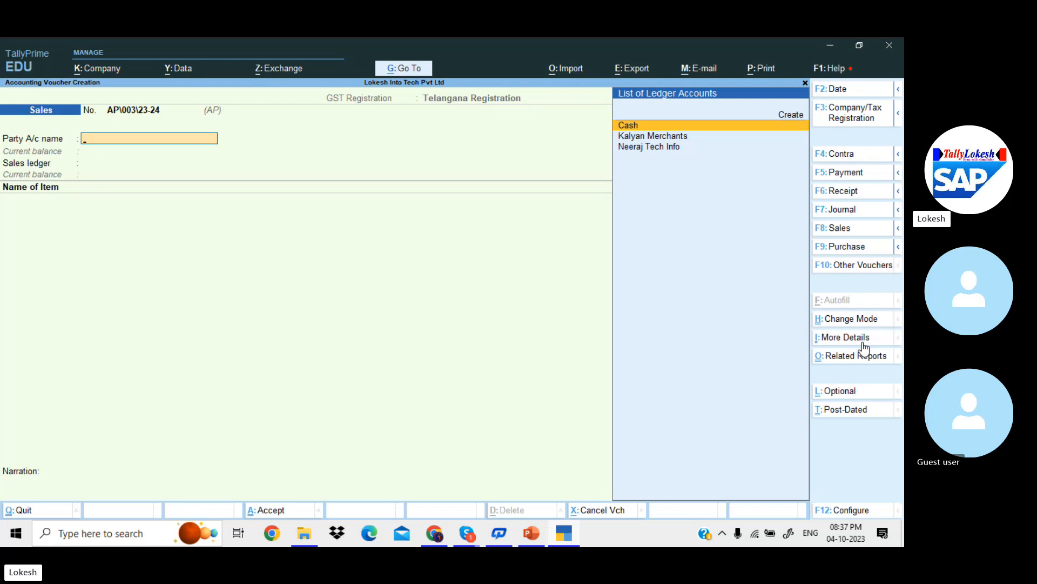
# - Set the party to Neeraj Tech Info with the Sales ledger, accepting the default dispatch and party details
pyautogui.press('Down')
pyautogui.press('Down')
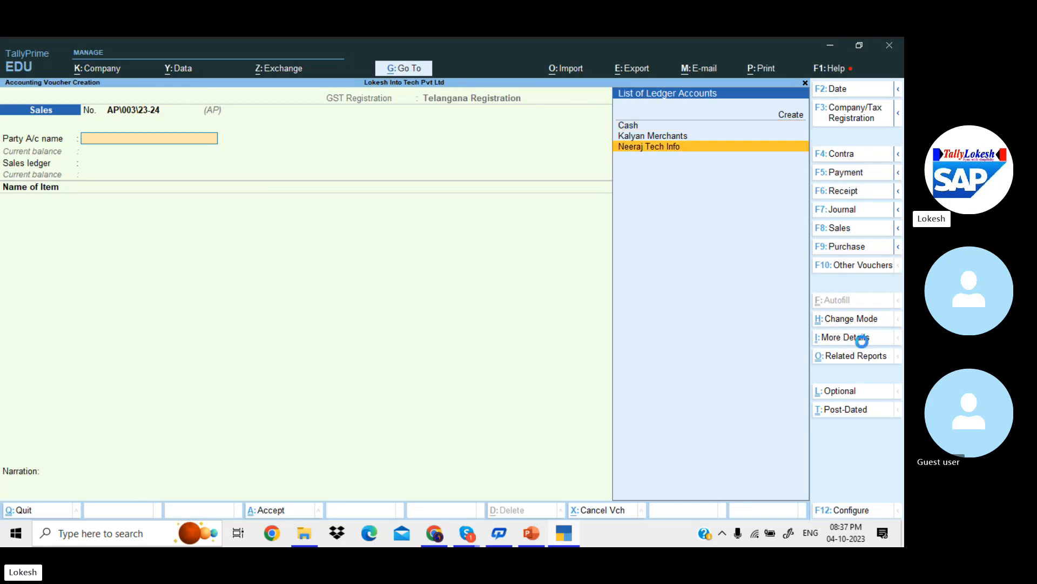
pyautogui.press('Return')
pyautogui.press('Return')
pyautogui.press('Return')
pyautogui.press('Return')
pyautogui.press('Return')
pyautogui.press('Return')
pyautogui.press('Return')
pyautogui.press('Return')
pyautogui.press('Return')
pyautogui.press('Return')
pyautogui.press('Return')
pyautogui.press('Return')
pyautogui.press('Return')
pyautogui.press('Return')
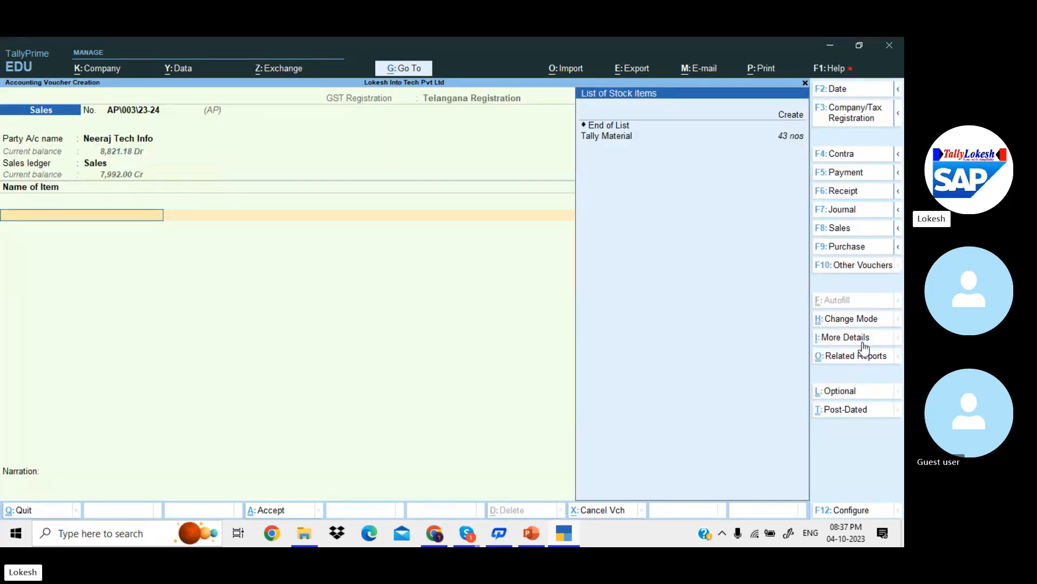
# - Add 1 nos of Tally Material at a rate of 999.00 to the voucher
pyautogui.press('Down')
pyautogui.press('Return')
pyautogui.write('1')
pyautogui.press('Return')
pyautogui.press('Return')
pyautogui.press('Return')
pyautogui.press('Return')
pyautogui.press('Return')
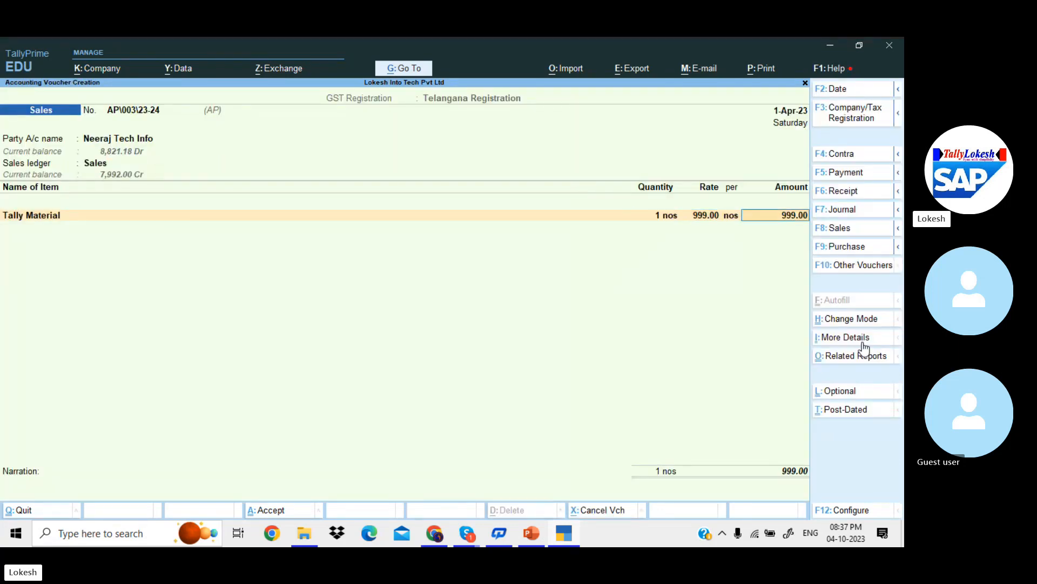
# - End the item list, add the IGST ledger and save the Sales voucher
pyautogui.press('Return')
pyautogui.press('Return')
pyautogui.press('Return')
pyautogui.press('Return')
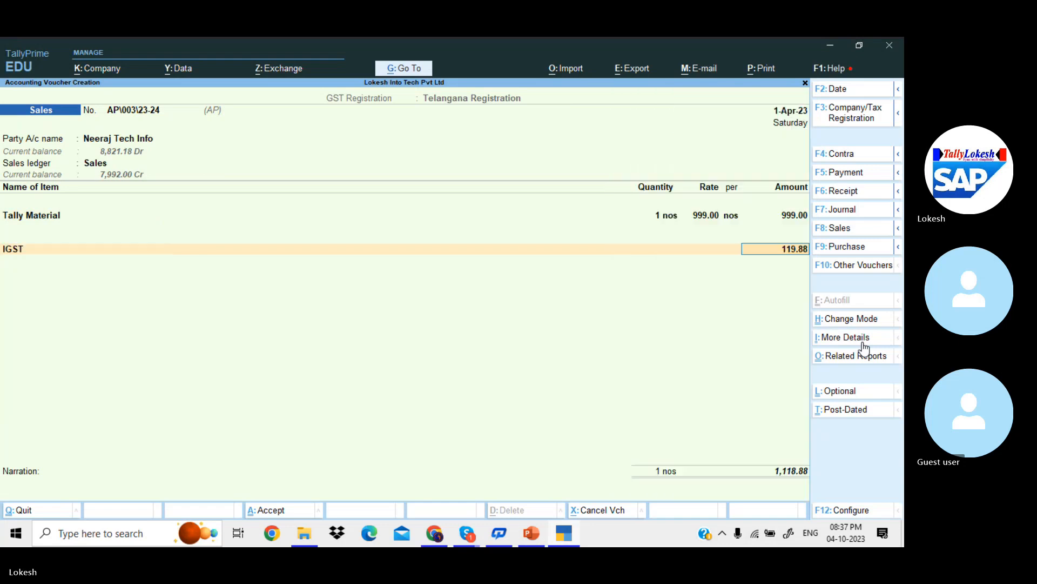
pyautogui.press('Return')
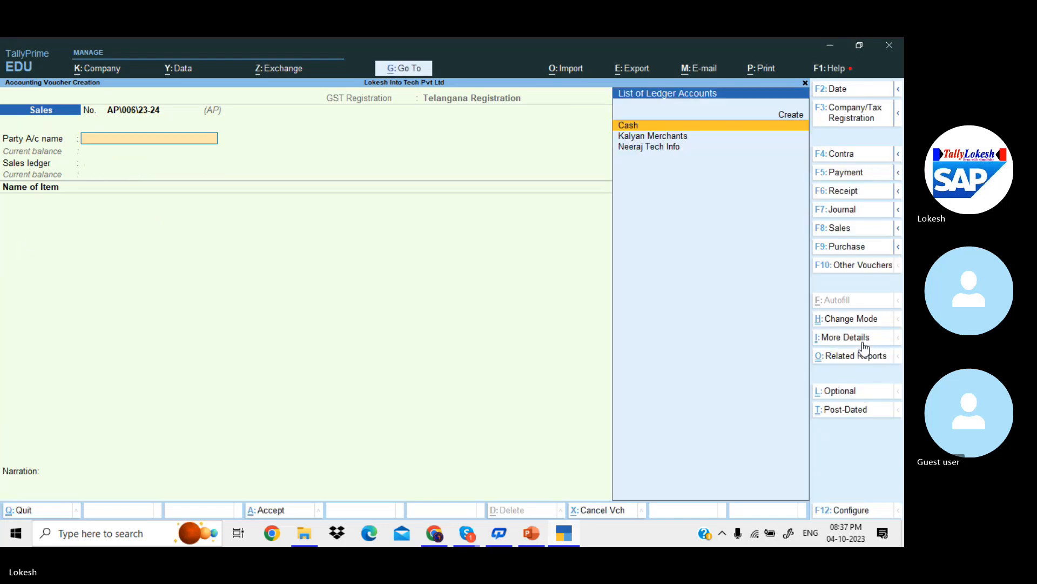
# - Leave the blank voucher and examine the Sales voucher numbers in the Day Book, down to AP\003\23-24
pyautogui.press('Escape')
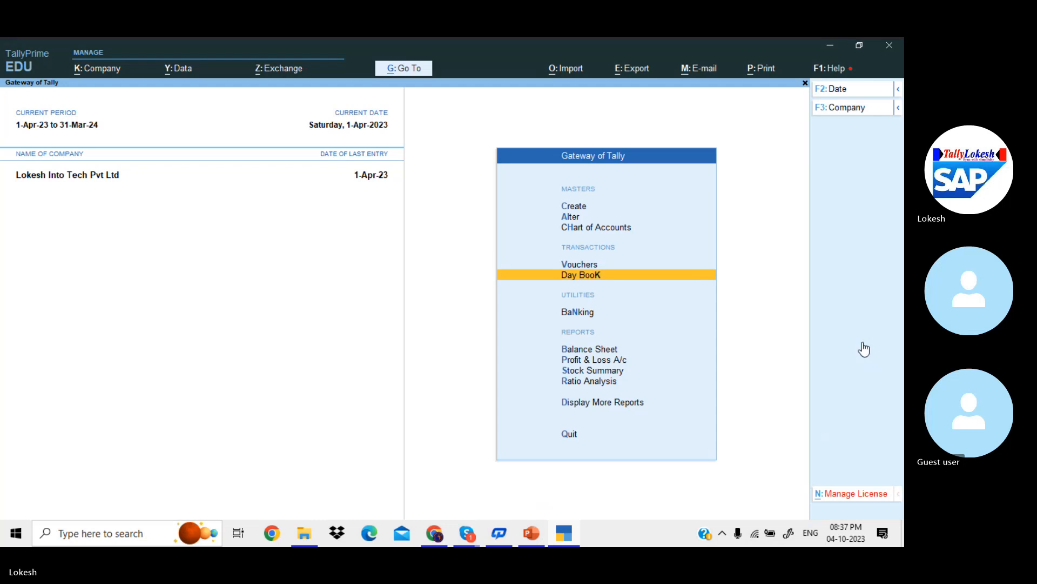
pyautogui.press('Return')
pyautogui.press('Down')
pyautogui.press('Down')
pyautogui.press('Down')
pyautogui.press('Down')
pyautogui.press('Down')
pyautogui.press('Down')
pyautogui.press('Down')
pyautogui.press('Down')
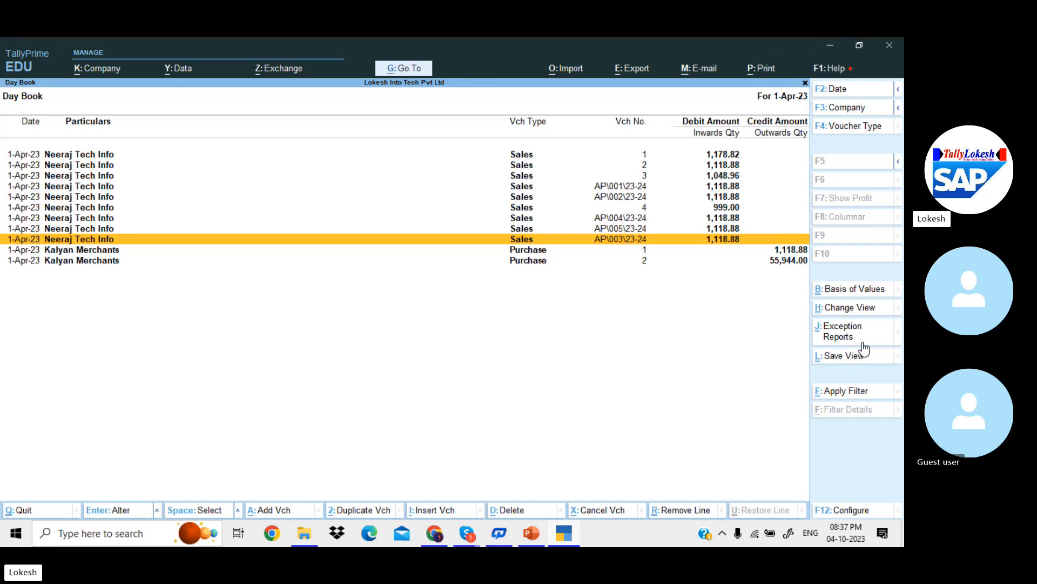
pyautogui.press('Escape')
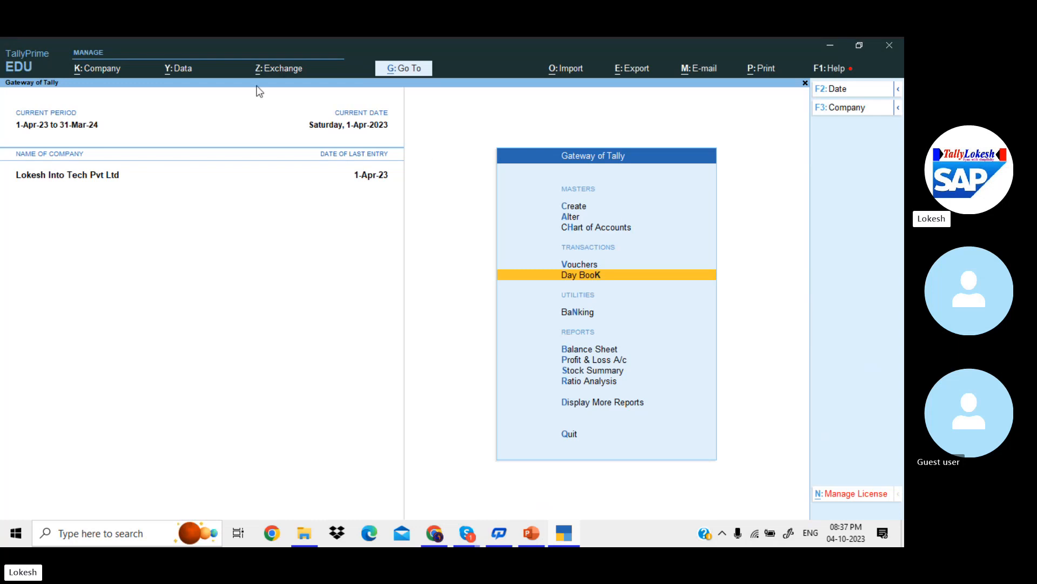
# - Open the company features and bring up the list of the company's GST registrations
pyautogui.click(112, 65)
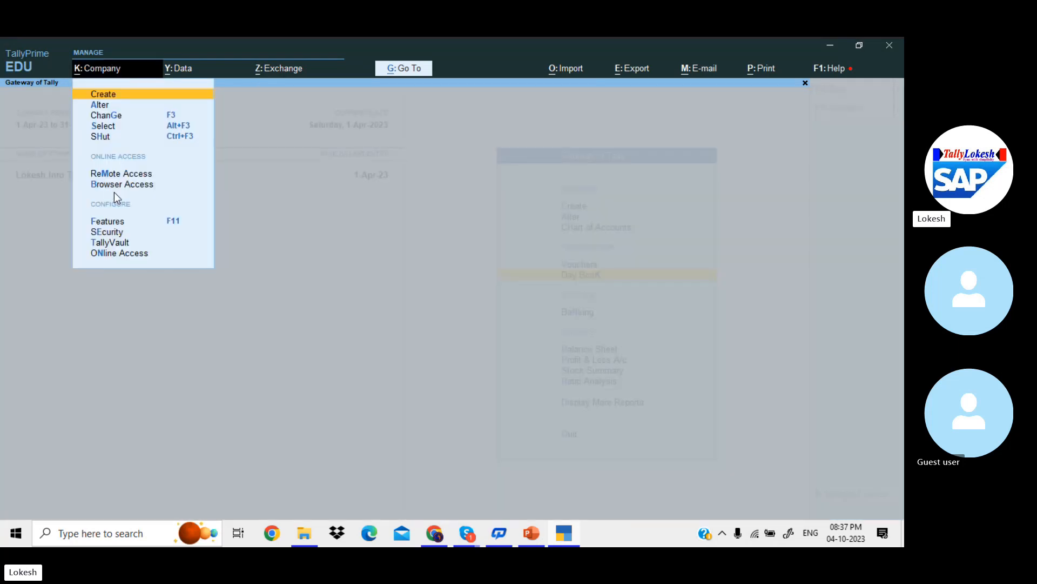
pyautogui.click(126, 221)
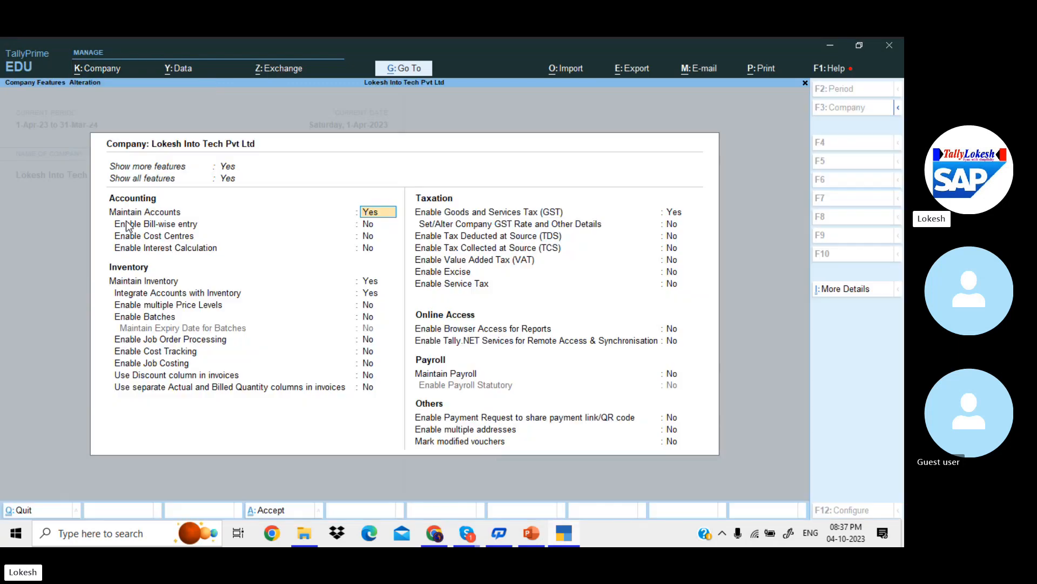
pyautogui.click(673, 215)
pyautogui.press('Return')
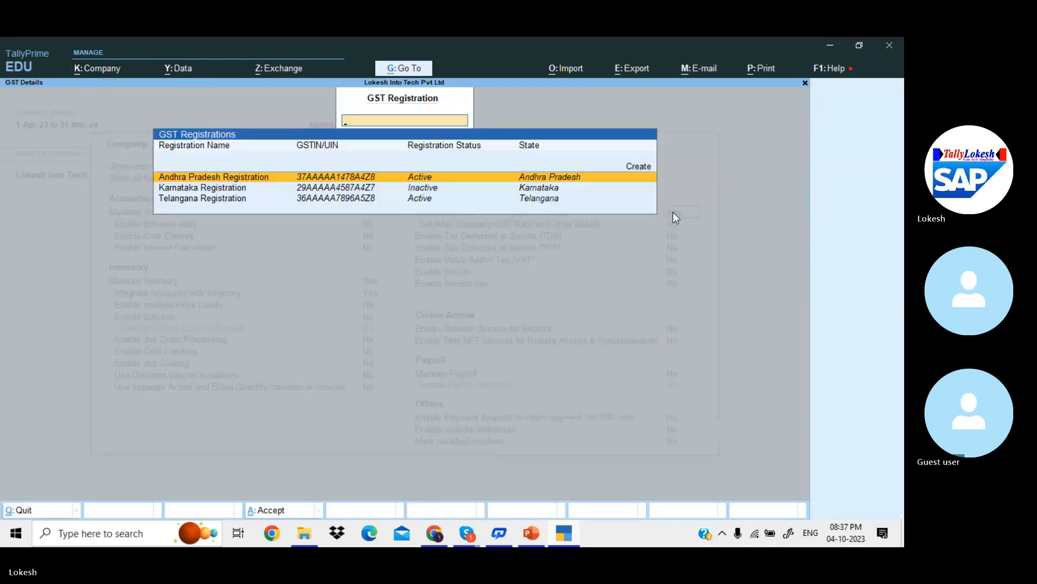
# - Set the Karnataka Registration's status to Active, save it and leave the company features
pyautogui.press('Down')
pyautogui.press('Return')
pyautogui.press('Up')
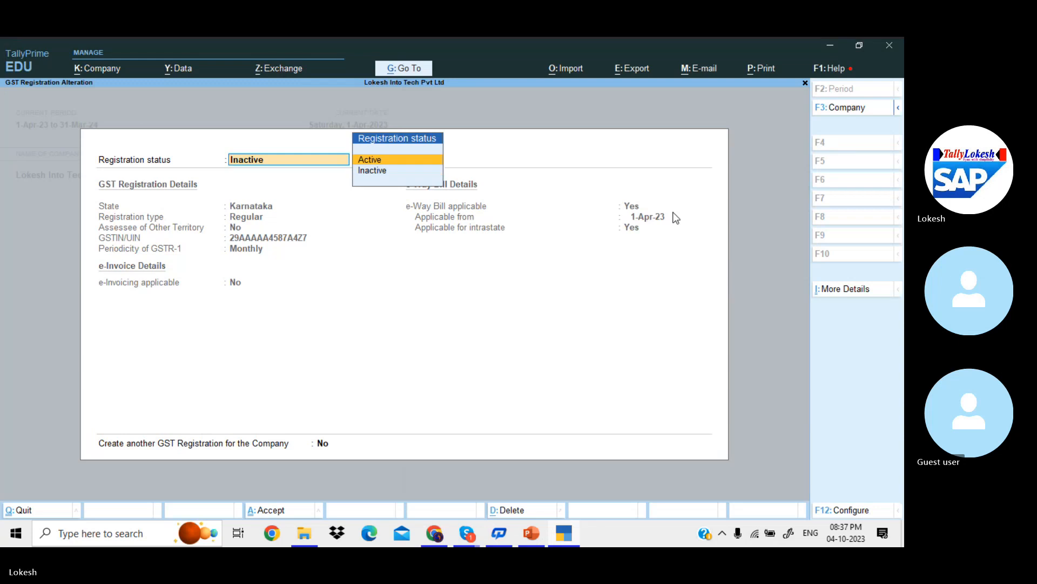
pyautogui.press('Return')
pyautogui.press('Return')
pyautogui.press('ctrl')
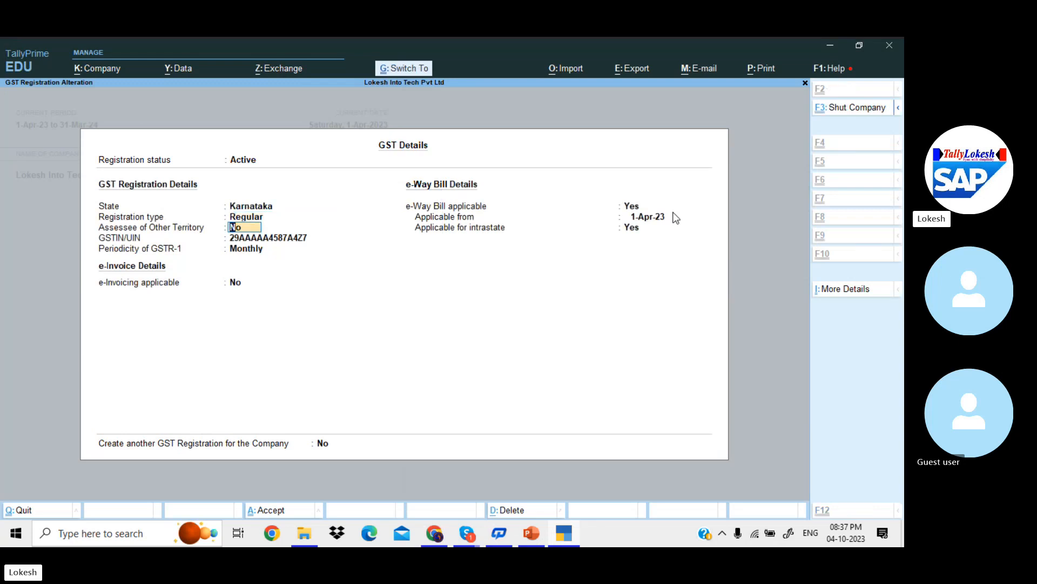
pyautogui.hotkey('ctrl', 'a')
pyautogui.press('y')
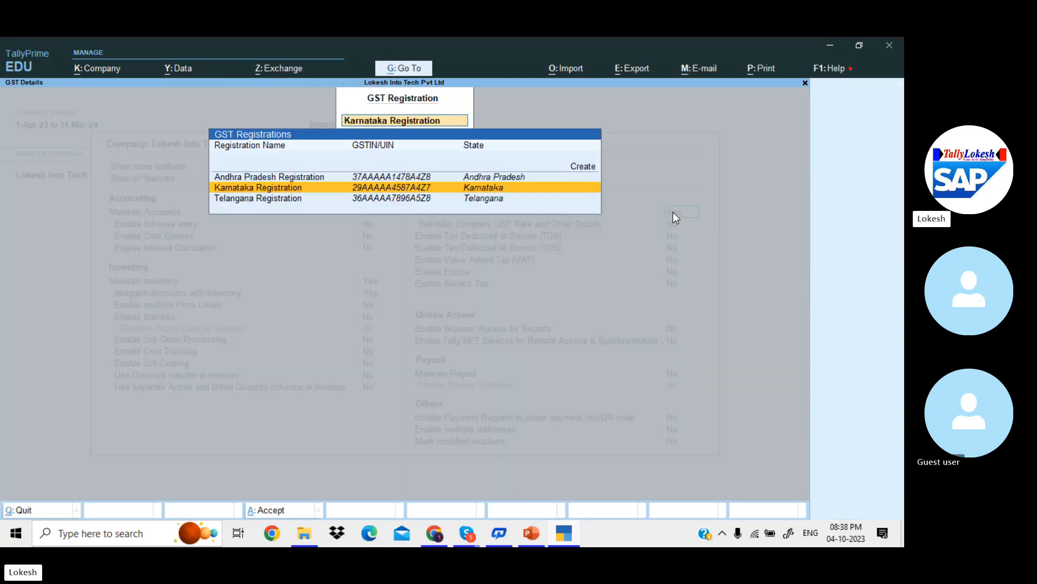
pyautogui.press('Escape')
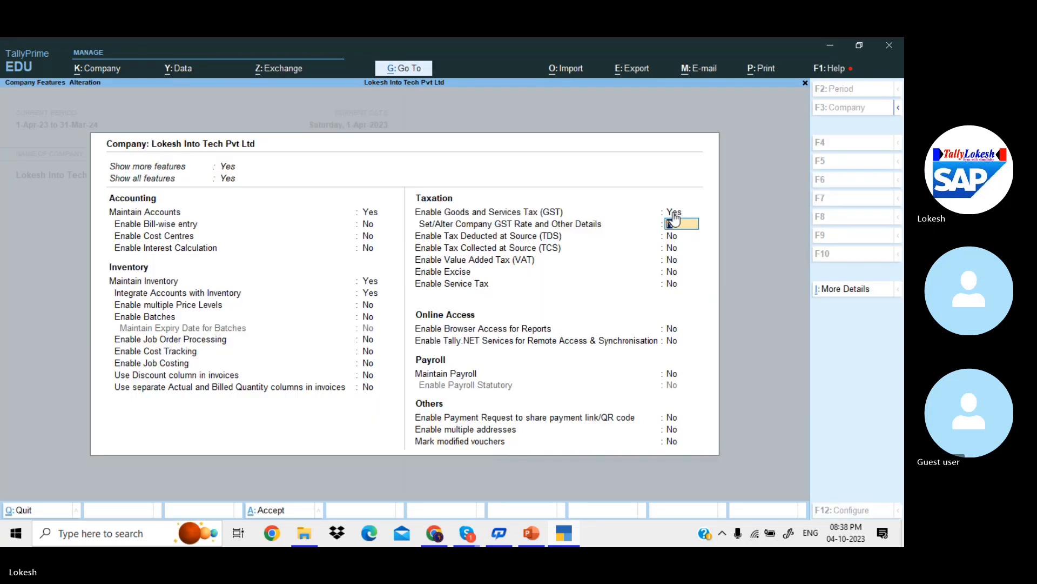
pyautogui.press('Escape')
pyautogui.press('y')
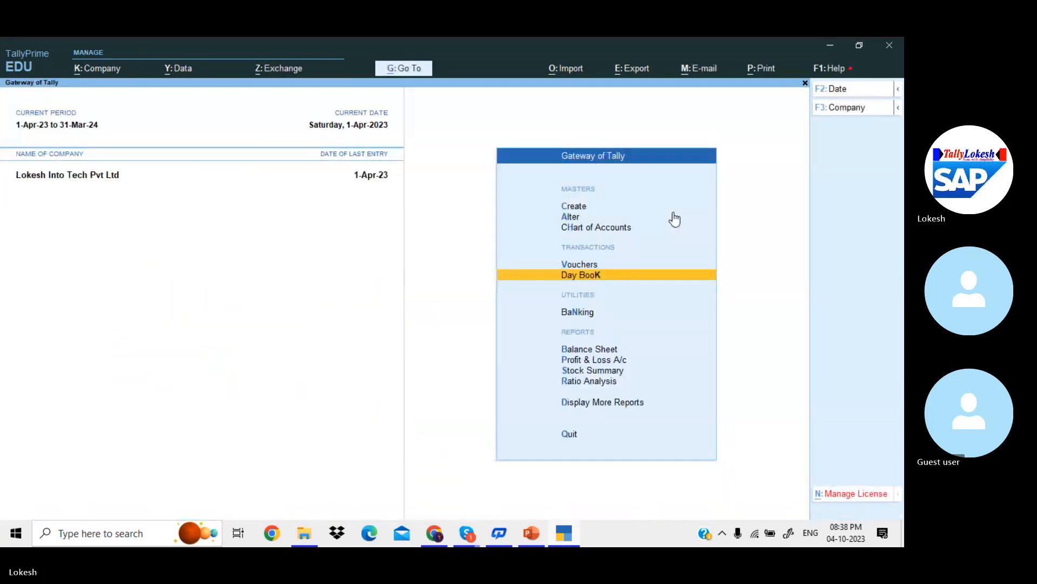
# - Open a new Sales voucher and set it to Karnataka Registration in the KA series with the System Default number
pyautogui.press('v')
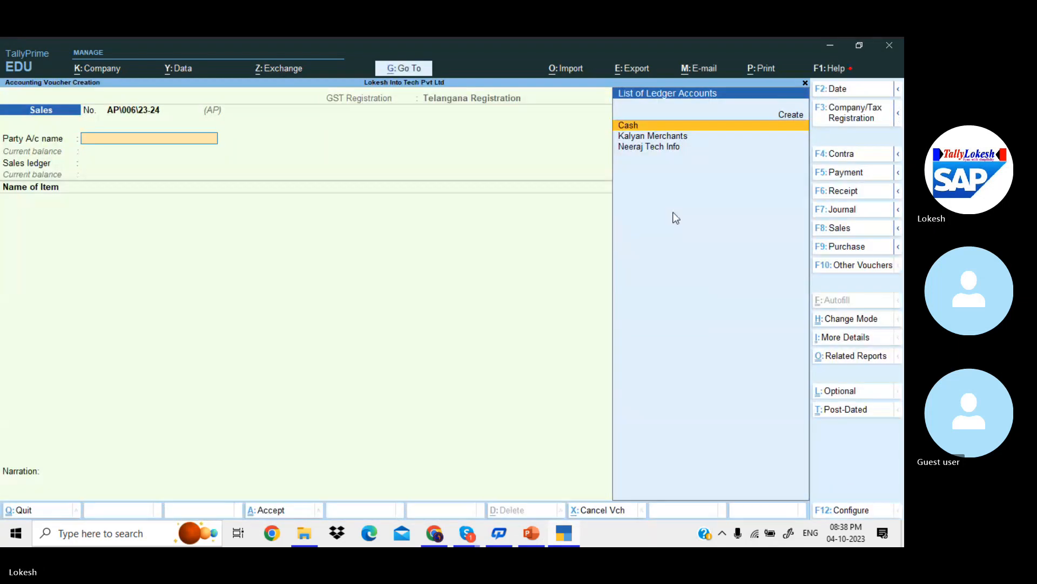
pyautogui.click(841, 114)
pyautogui.press('Down')
pyautogui.press('Down')
pyautogui.press('Return')
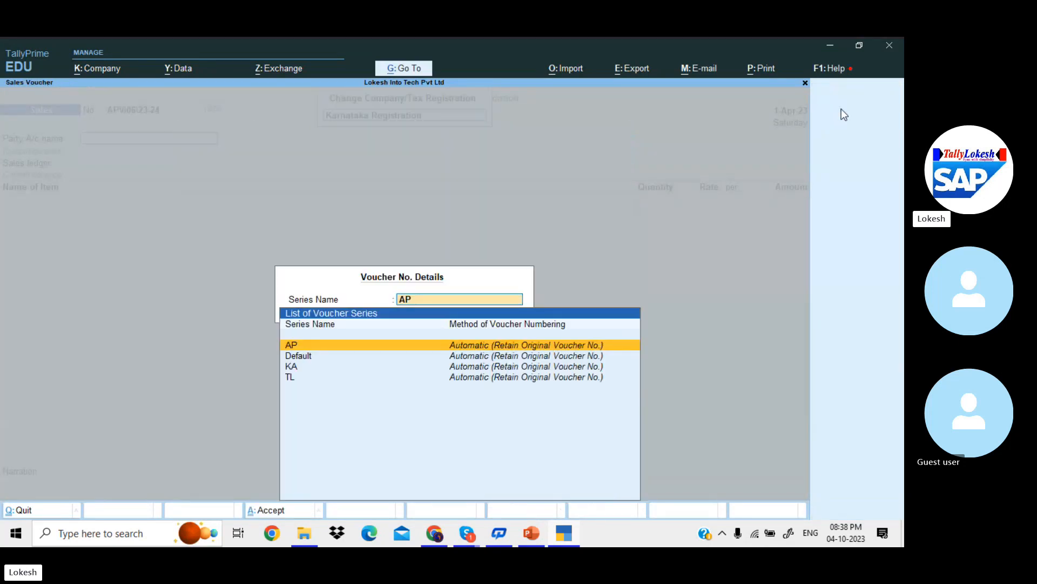
pyautogui.press('Down')
pyautogui.press('Down')
pyautogui.press('Return')
pyautogui.press('k')
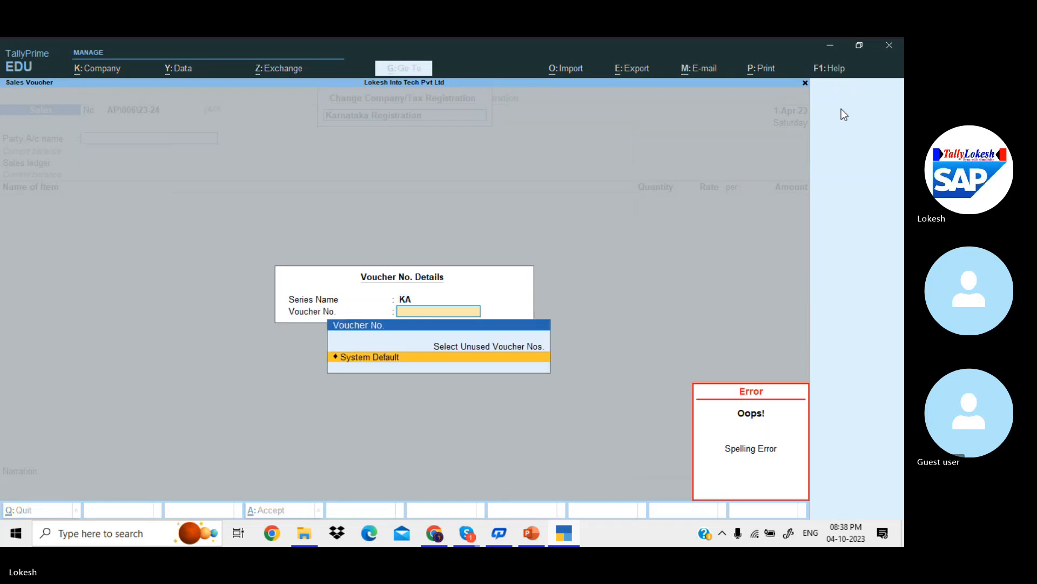
pyautogui.press('Return')
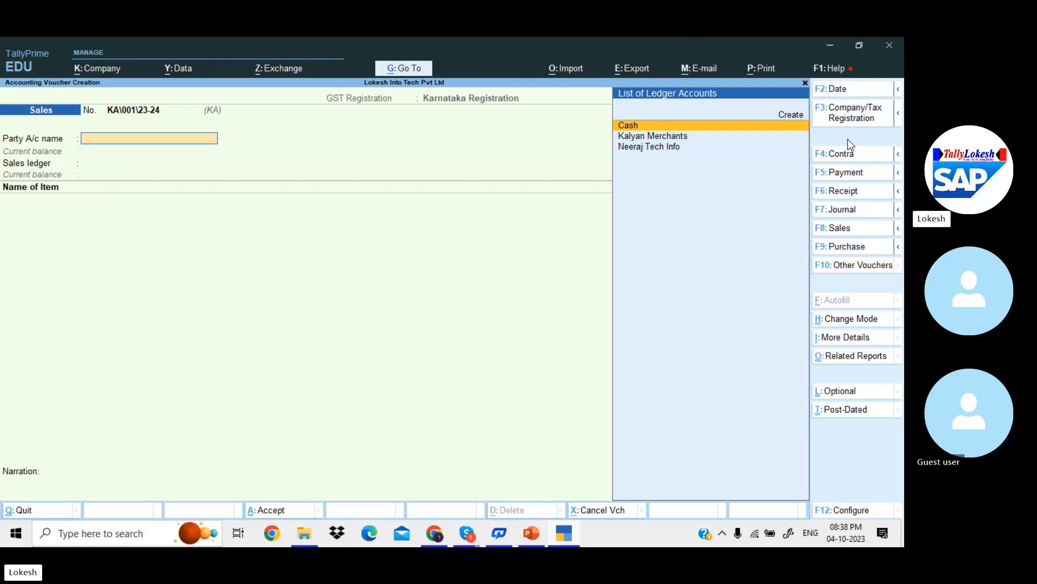
# - Switch the blank Sales voucher to Telangana Registration and after that to Andhra Pradesh Registration
pyautogui.click(864, 117)
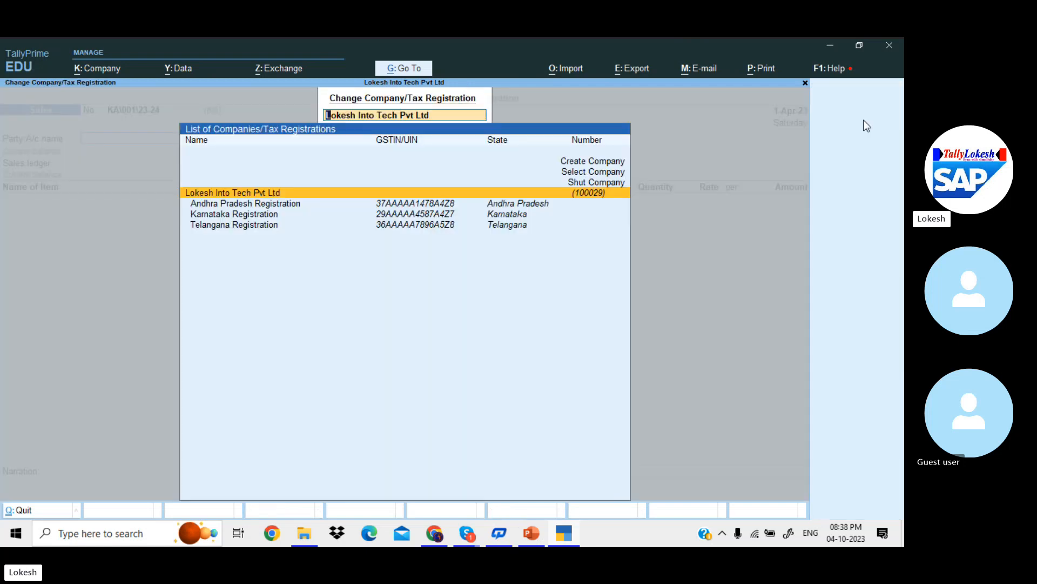
pyautogui.press('Down')
pyautogui.press('Down')
pyautogui.press('Down')
pyautogui.press('Return')
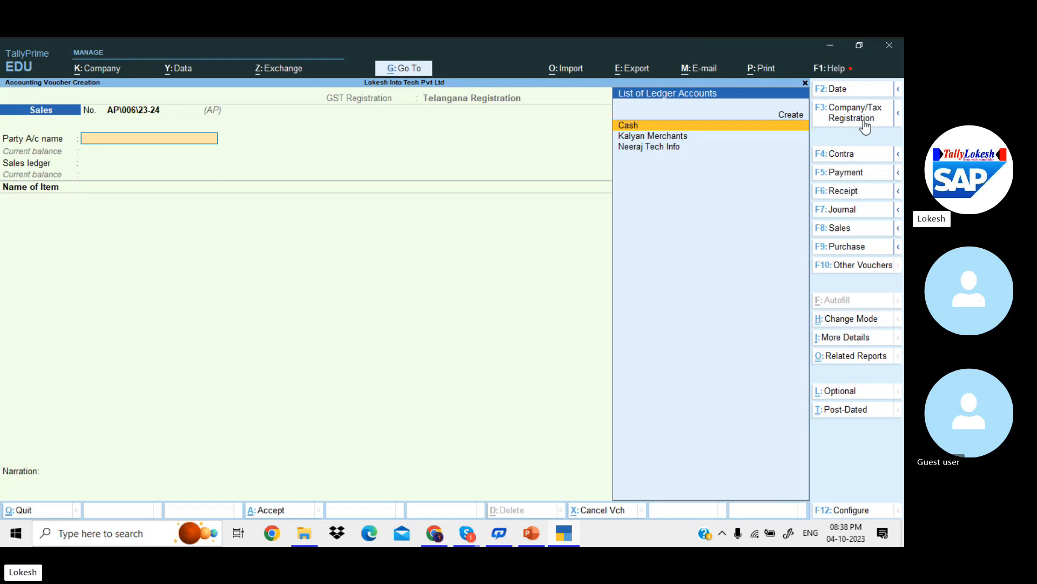
pyautogui.click(865, 124)
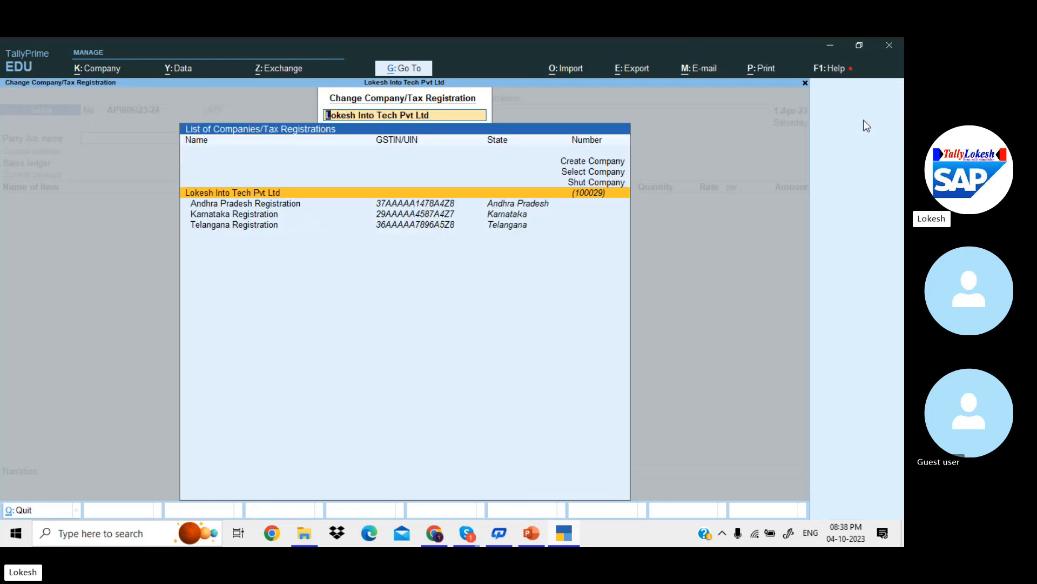
pyautogui.press('Down')
pyautogui.press('Return')
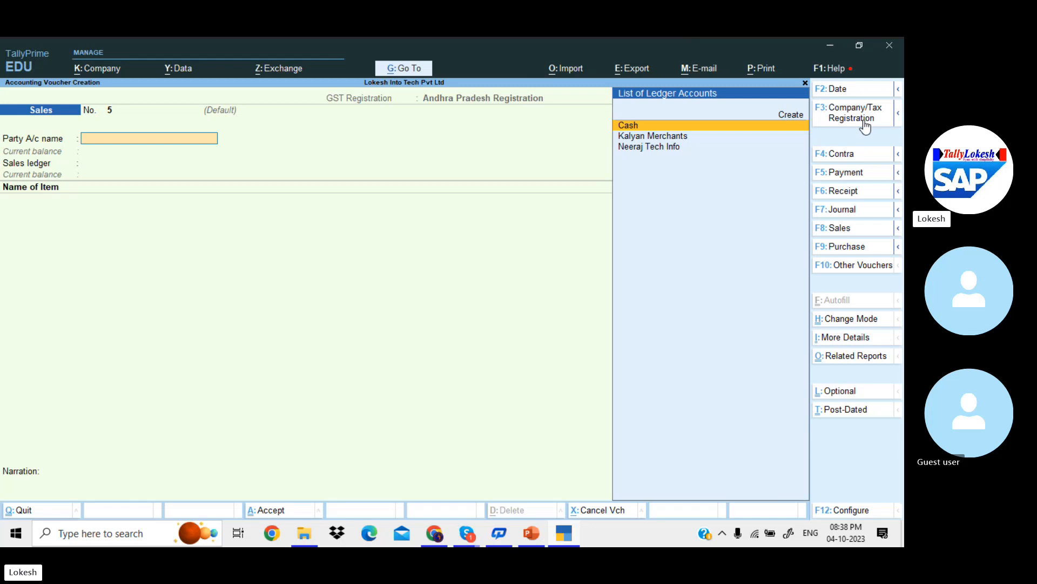
# - Switch the Sales voucher back to Karnataka Registration, using the KA series and the System Default number
pyautogui.click(865, 124)
pyautogui.press('Down')
pyautogui.press('Down')
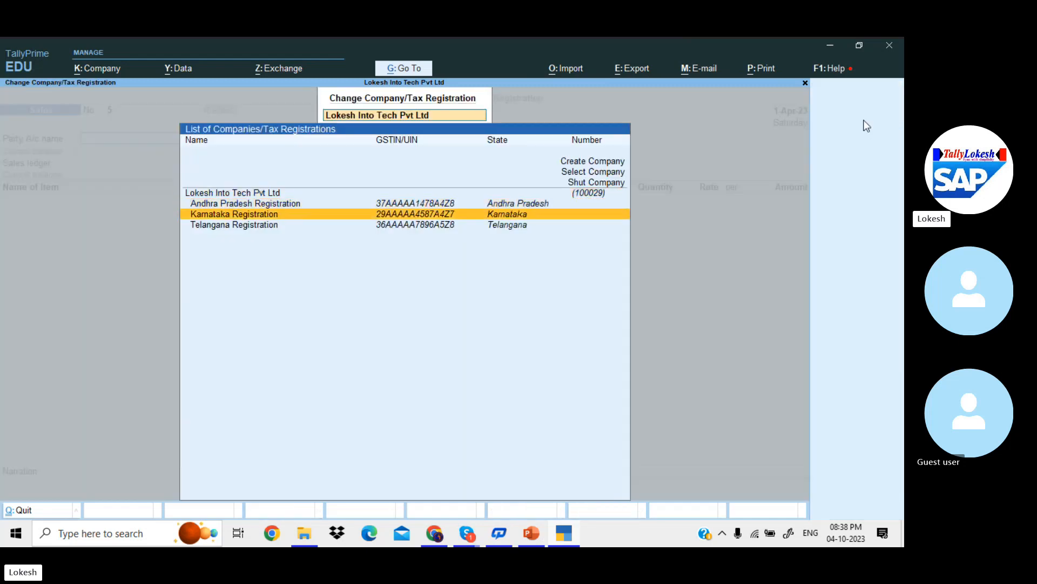
pyautogui.press('Return')
pyautogui.press('Down')
pyautogui.press('Return')
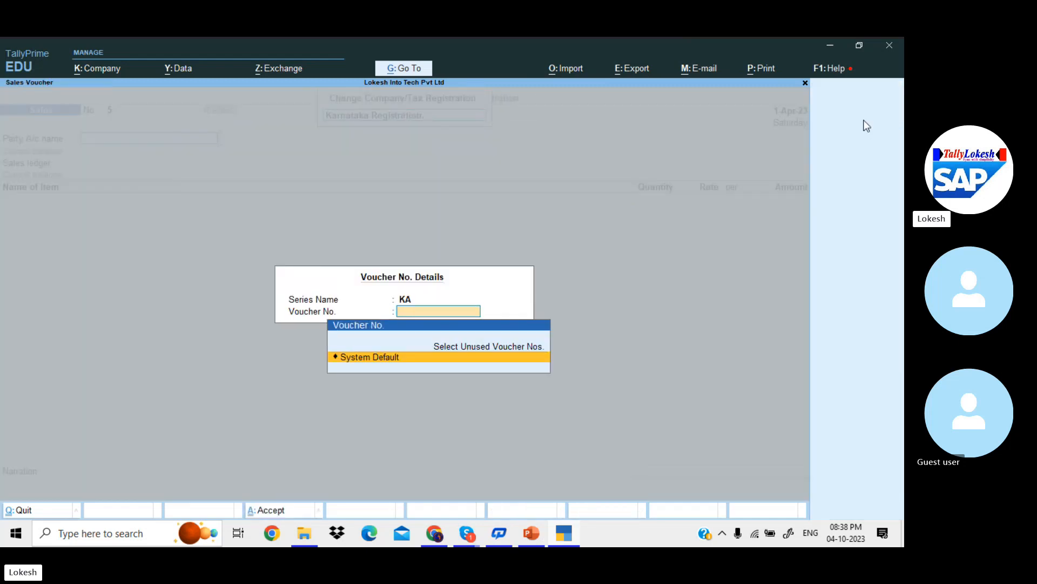
pyautogui.press('Return')
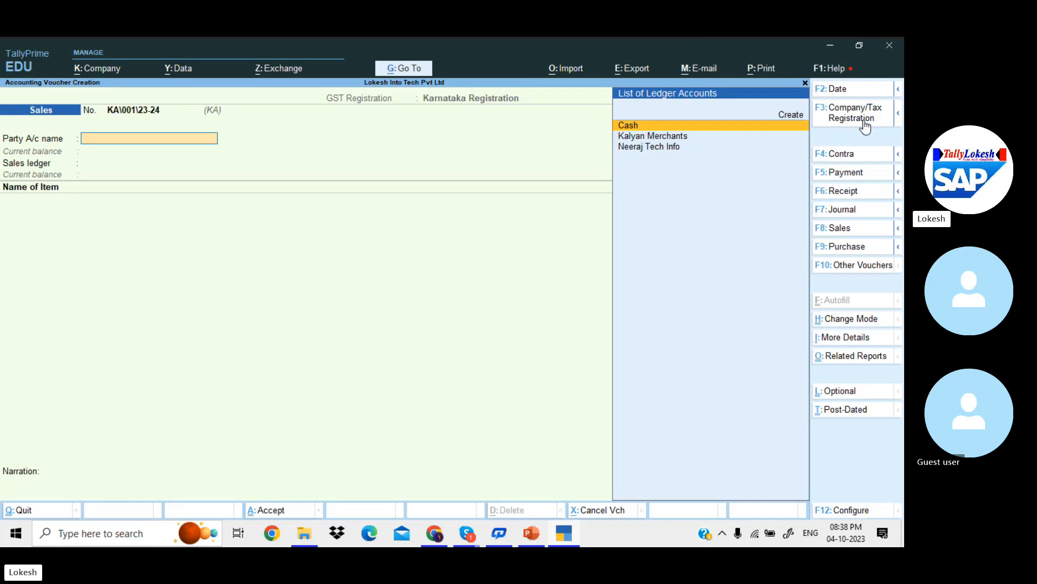
# - Select Cash as the party with its default Karnataka party details and Sales as the sales ledger in the Karnataka voucher
pyautogui.press('Down')
pyautogui.press('Down')
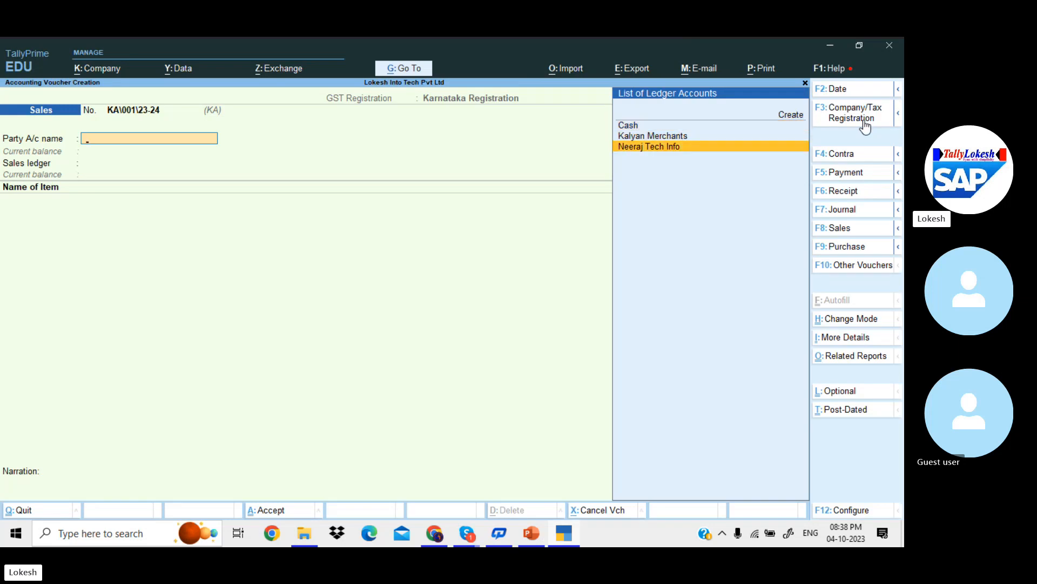
pyautogui.press('Up')
pyautogui.press('Up')
pyautogui.press('Return')
pyautogui.press('Return')
pyautogui.press('Return')
pyautogui.press('Return')
pyautogui.press('Return')
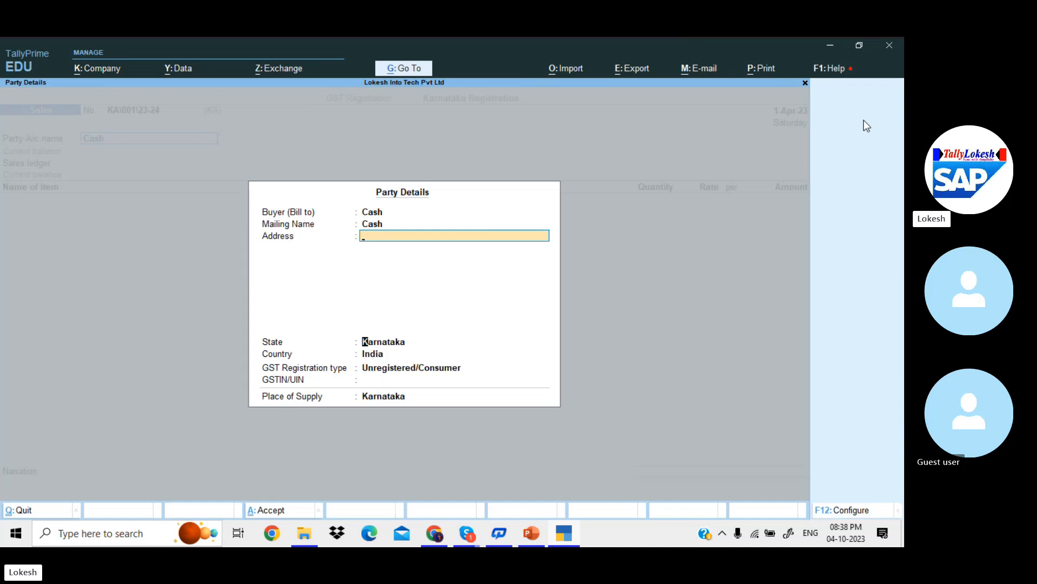
pyautogui.press('Return')
pyautogui.press('Return')
pyautogui.press('Return')
pyautogui.press('Return')
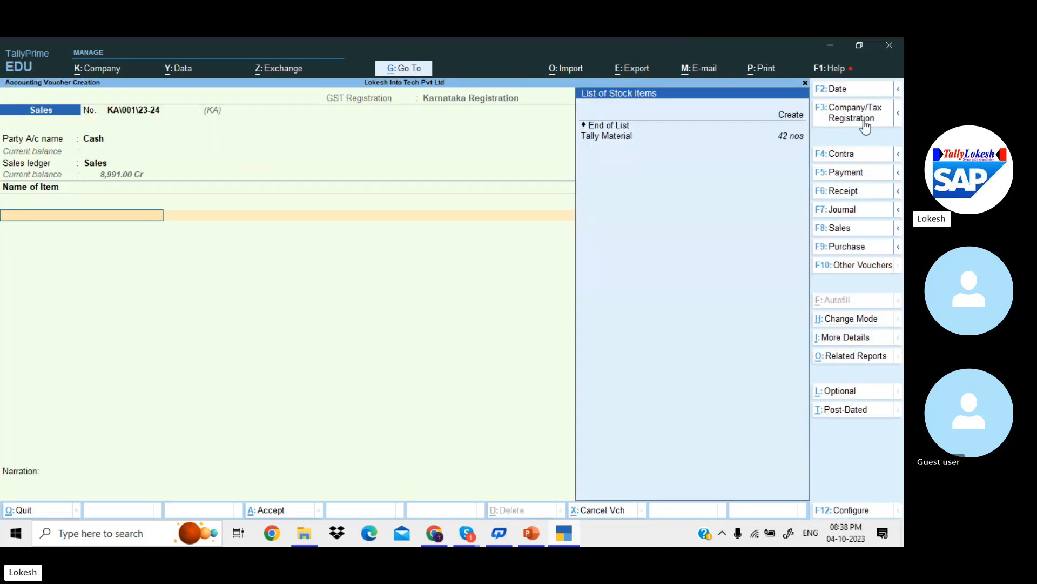
# - Add 1 nos of Tally Material at a rate of 999.00 to the sales voucher and finish the item list
pyautogui.press('Down')
pyautogui.press('Return')
pyautogui.write('1')
pyautogui.press('Return')
pyautogui.press('Return')
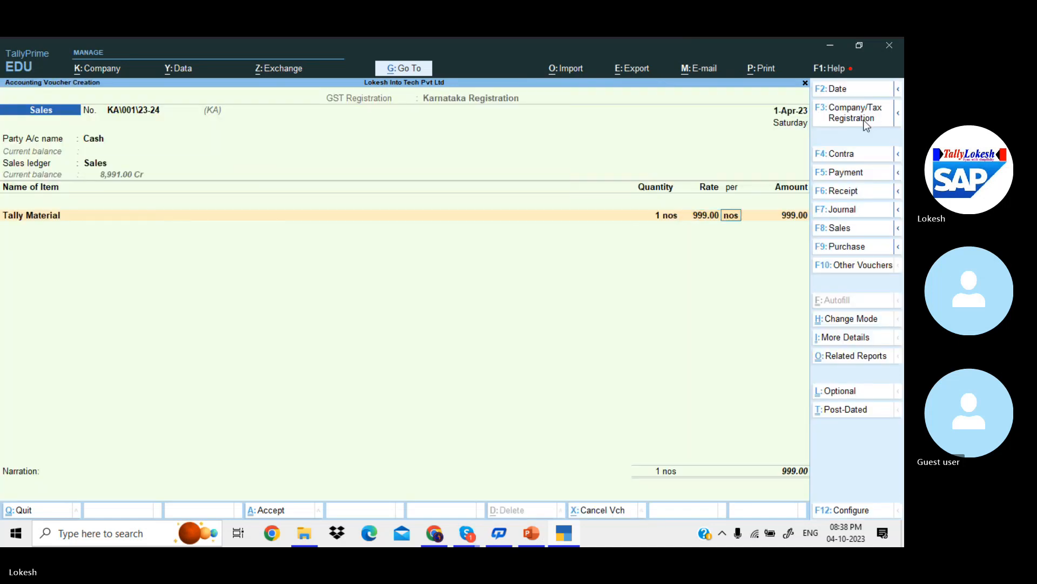
pyautogui.press('Return')
pyautogui.press('Return')
pyautogui.press('Return')
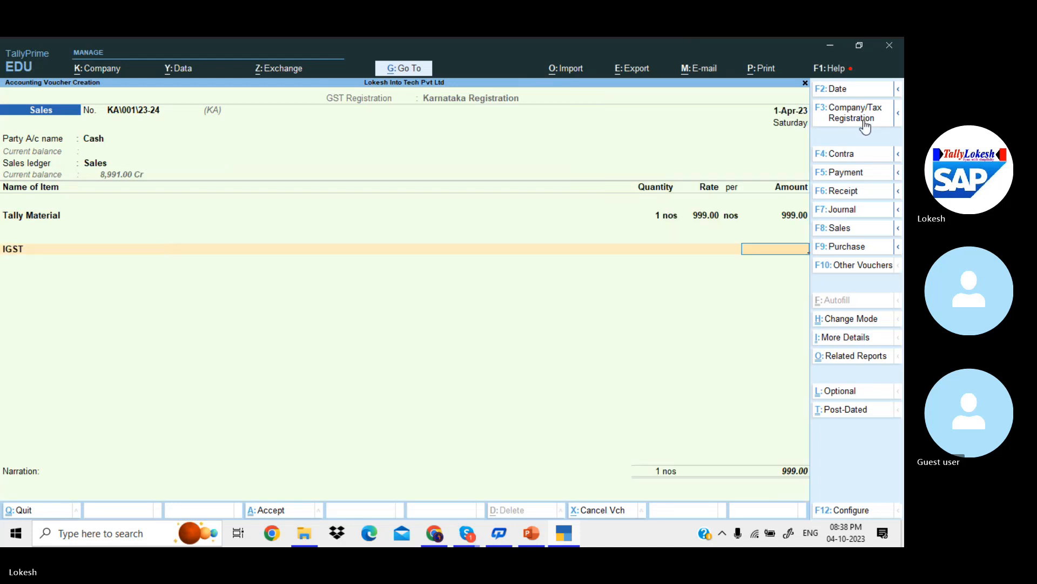
# - Apply the CGST and SGST ledgers to the Cash sale, leave the narration empty and save the voucher
pyautogui.write('C')
pyautogui.press('Return')
pyautogui.press('Return')
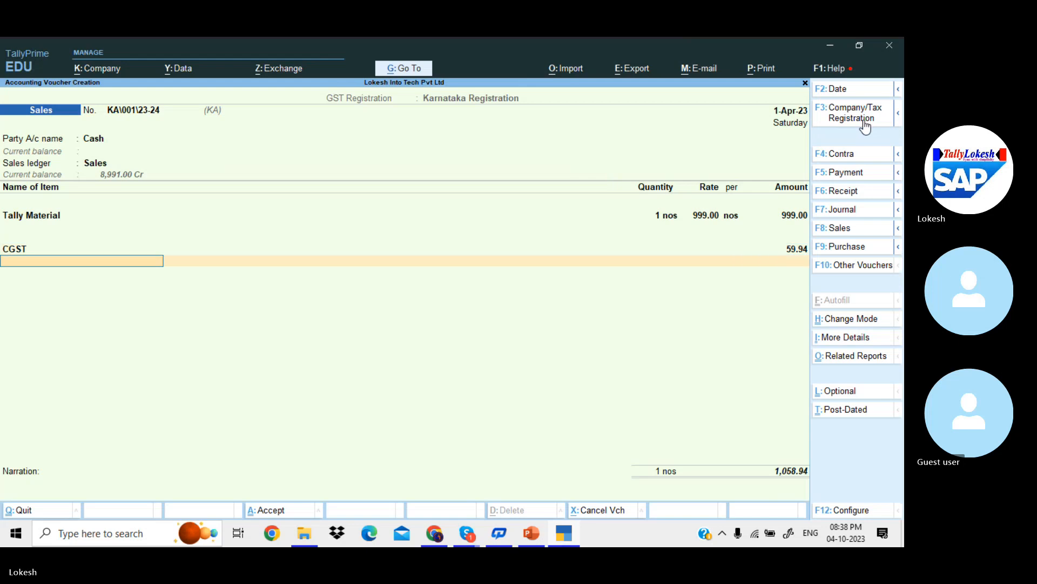
pyautogui.write('SG')
pyautogui.press('Return')
pyautogui.press('Return')
pyautogui.press('Return')
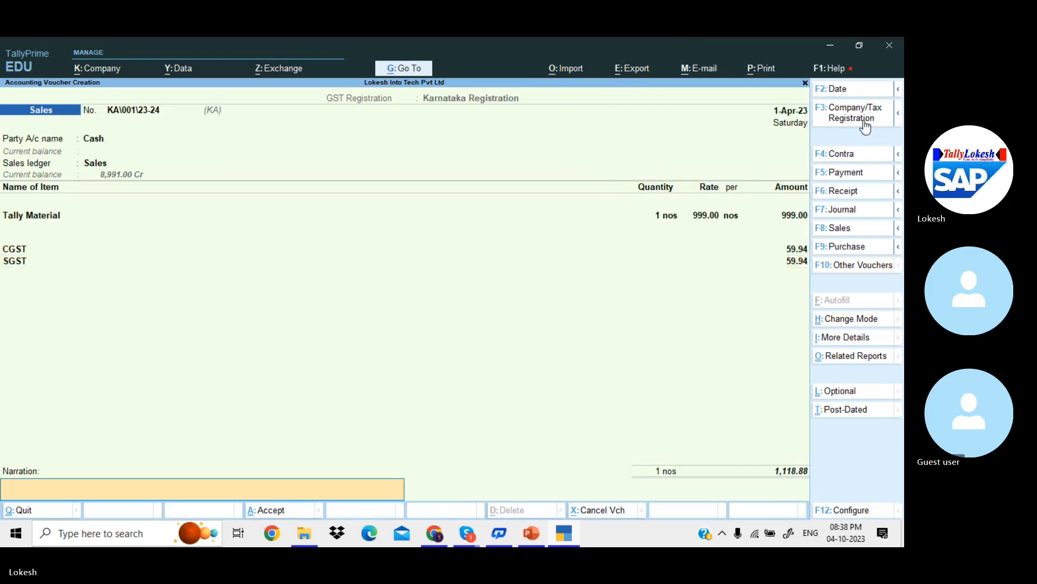
pyautogui.press('Return')
pyautogui.press('Return')
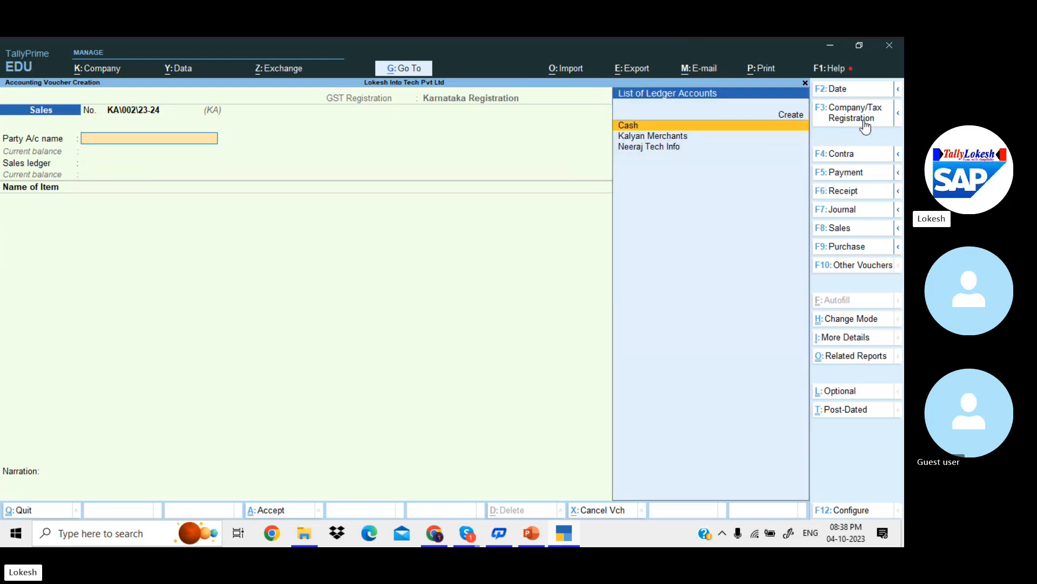
# - Fill the header of the second Karnataka sales voucher with Cash as party, Karnataka as place of supply and the Sales ledger
pyautogui.press('Return')
pyautogui.press('Return')
pyautogui.press('Return')
pyautogui.press('Return')
pyautogui.press('Return')
pyautogui.press('Return')
pyautogui.press('Return')
pyautogui.press('Return')
pyautogui.press('Return')
pyautogui.press('Return')
pyautogui.press('Return')
pyautogui.press('Return')
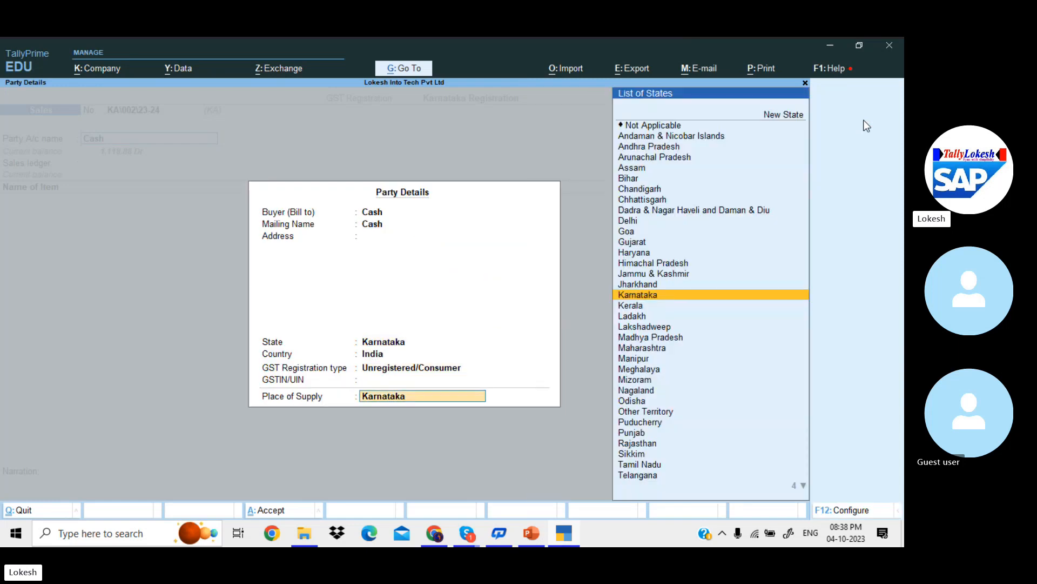
pyautogui.press('Return')
pyautogui.press('Return')
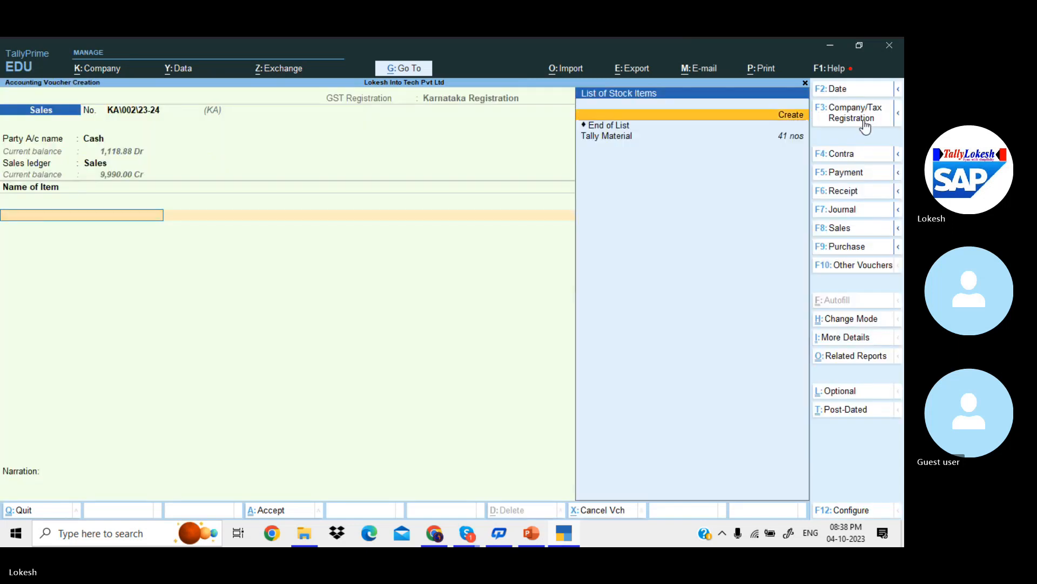
# - Enter 1 nos of Tally Material at 999.00 as the only item of the second Cash sale
pyautogui.press('Down')
pyautogui.press('Return')
pyautogui.press('Return')
pyautogui.press('Return')
pyautogui.press('Return')
pyautogui.press('Return')
pyautogui.press('Return')
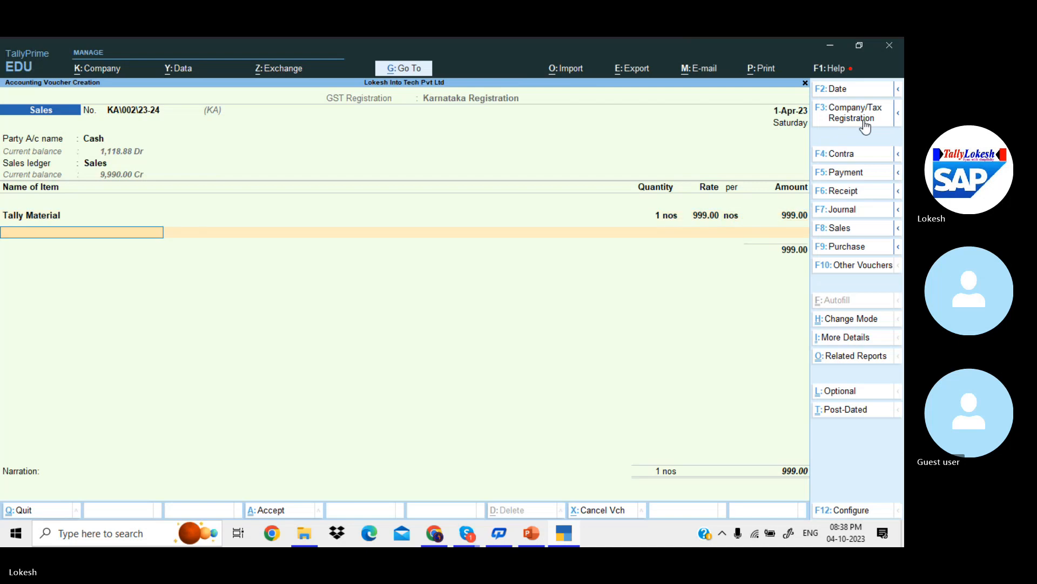
# - Add CGST and SGST to the second Cash sale, save it and leave voucher creation
pyautogui.write('C')
pyautogui.press('Return')
pyautogui.press('Return')
pyautogui.write('S')
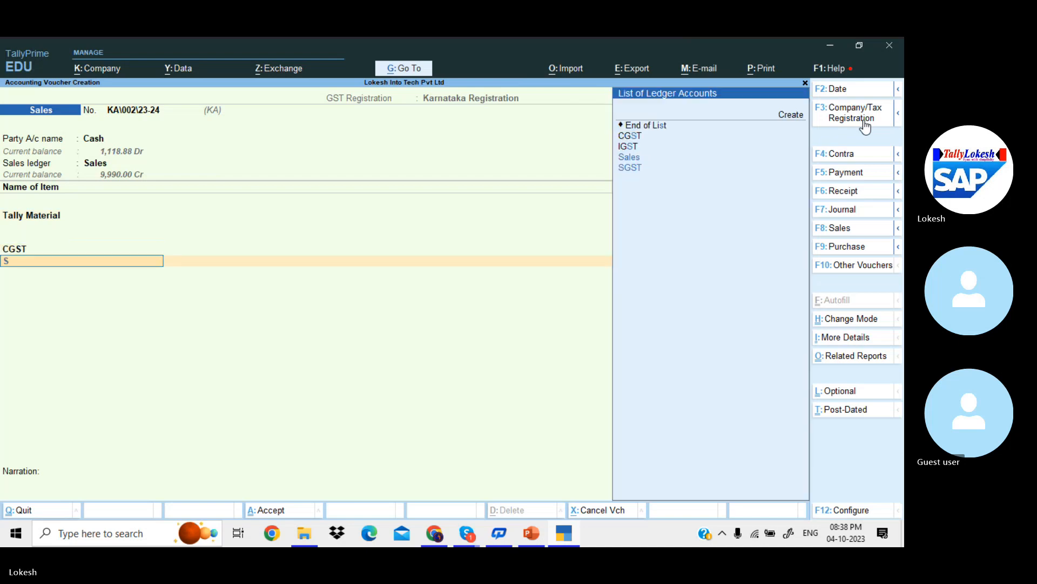
pyautogui.press('Return')
pyautogui.press('Return')
pyautogui.press('Return')
pyautogui.press('Return')
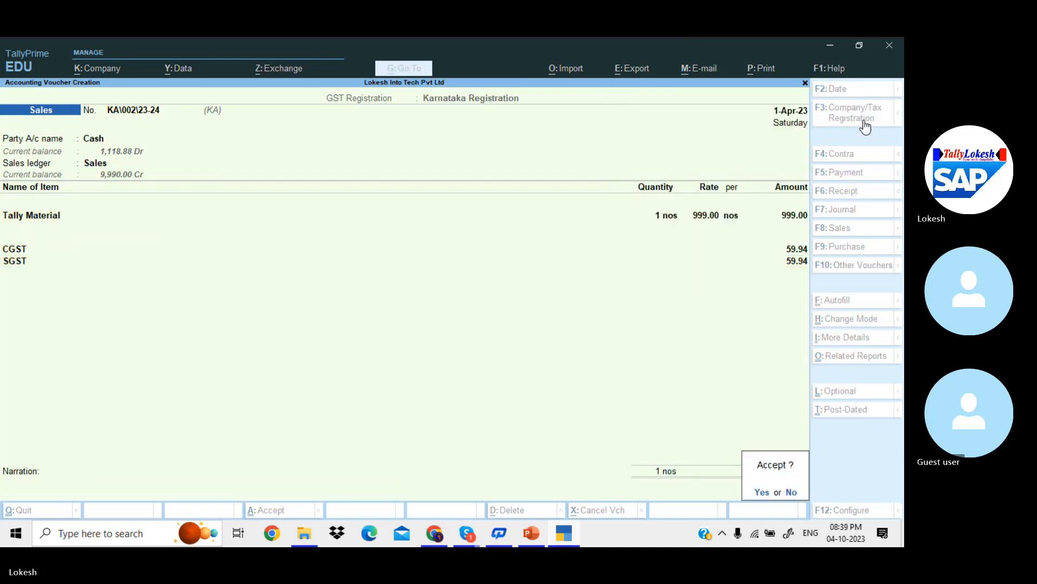
pyautogui.press('Return')
pyautogui.press('Escape')
# - Review the voucher numbers of the Karnataka Cash sales in the Day Book, then close the report
pyautogui.press('Down')
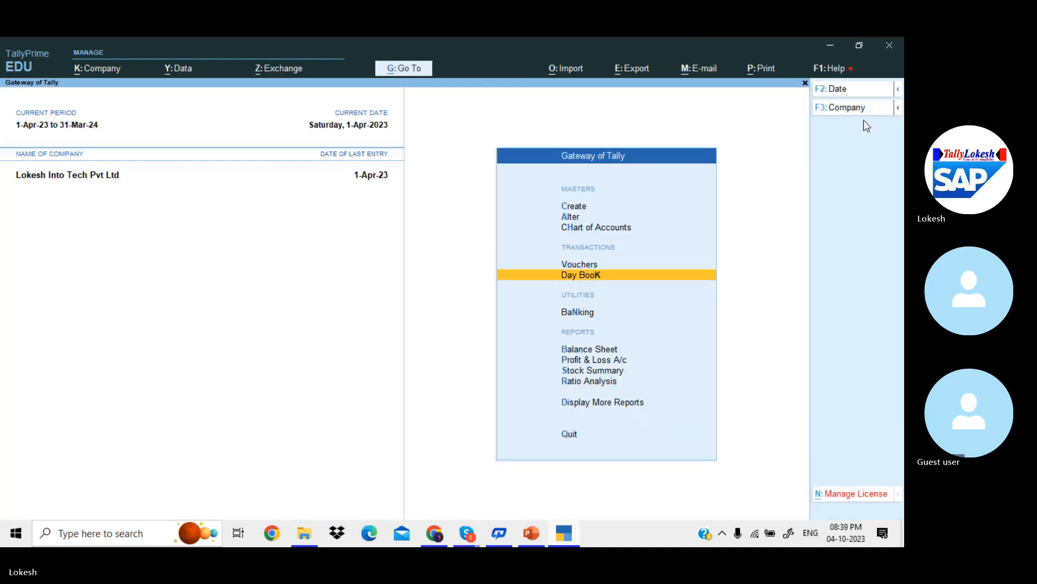
pyautogui.press('Return')
pyautogui.press('Down')
pyautogui.press('Down')
pyautogui.press('Down')
pyautogui.press('Down')
pyautogui.press('Down')
pyautogui.press('Down')
pyautogui.press('Down')
pyautogui.press('Down')
pyautogui.press('Down')
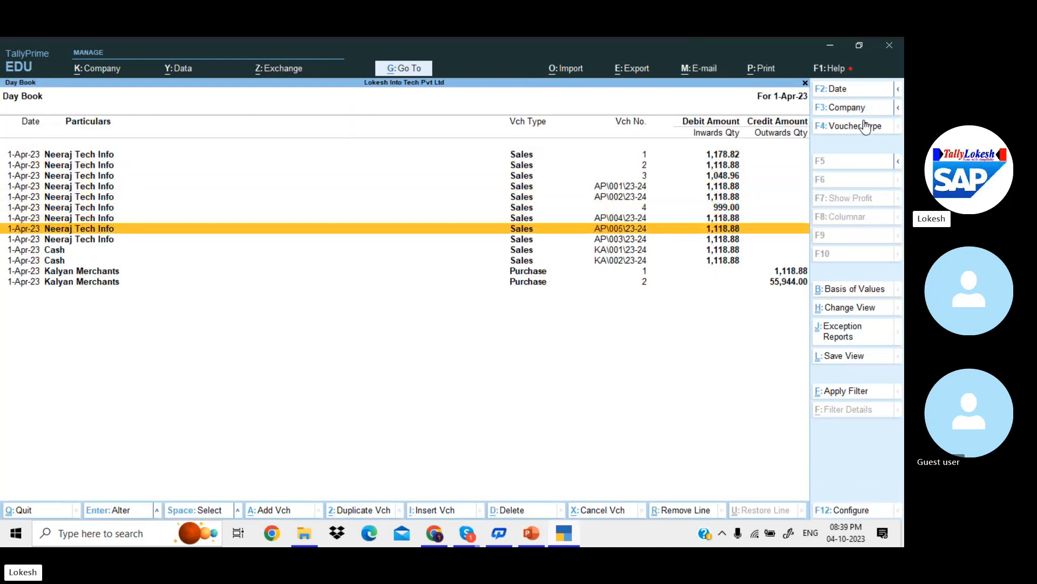
pyautogui.press('Down')
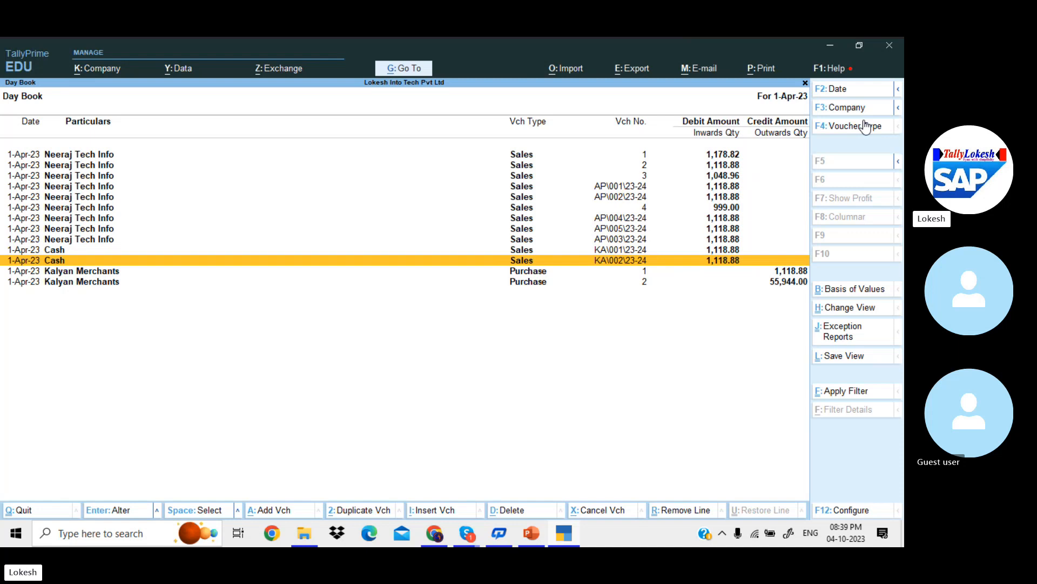
pyautogui.press('Escape')
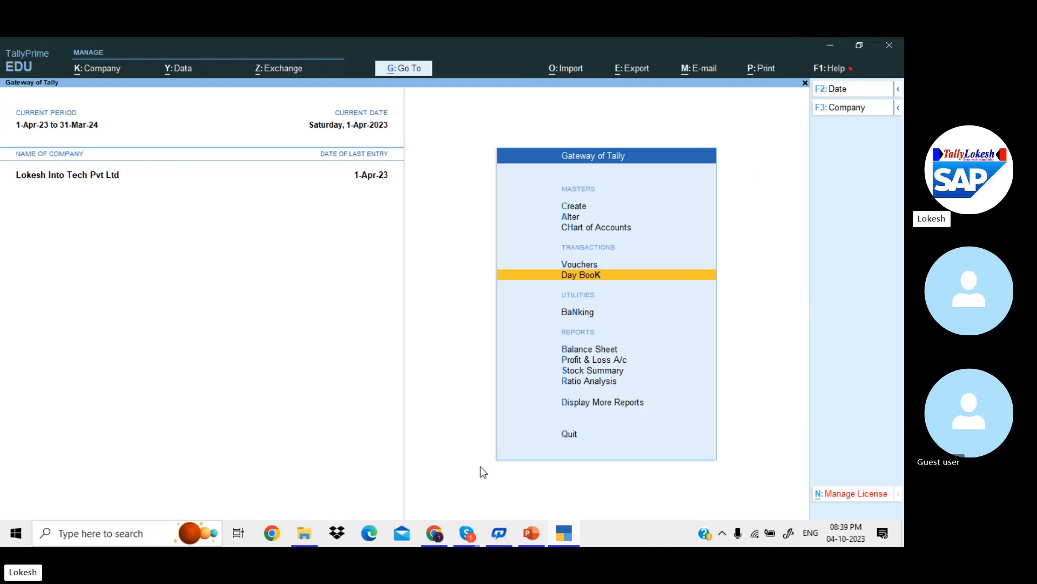
# - Switch to the Skype call window
pyautogui.moveTo(470, 527)
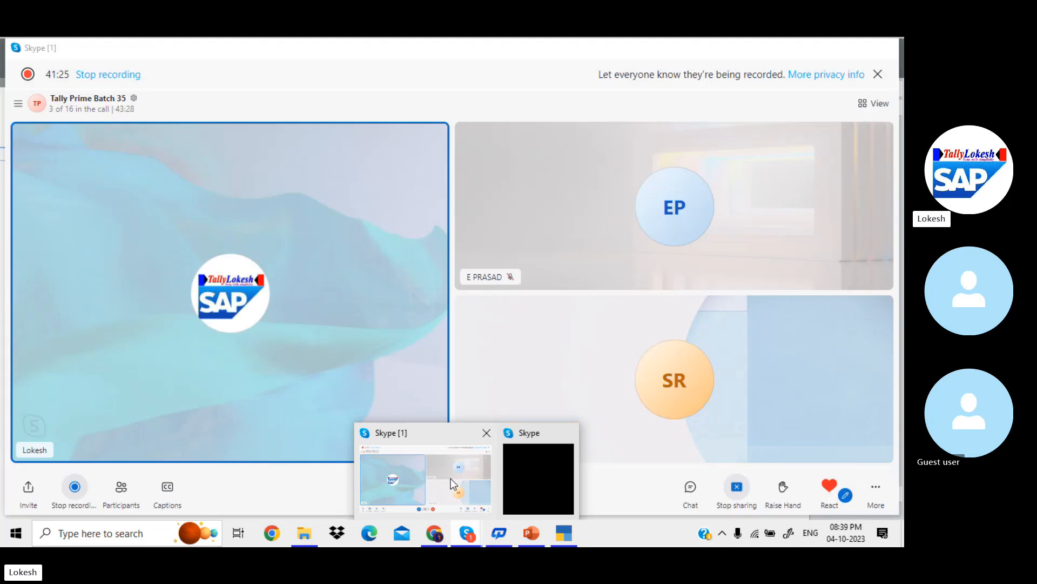
pyautogui.click(450, 478)
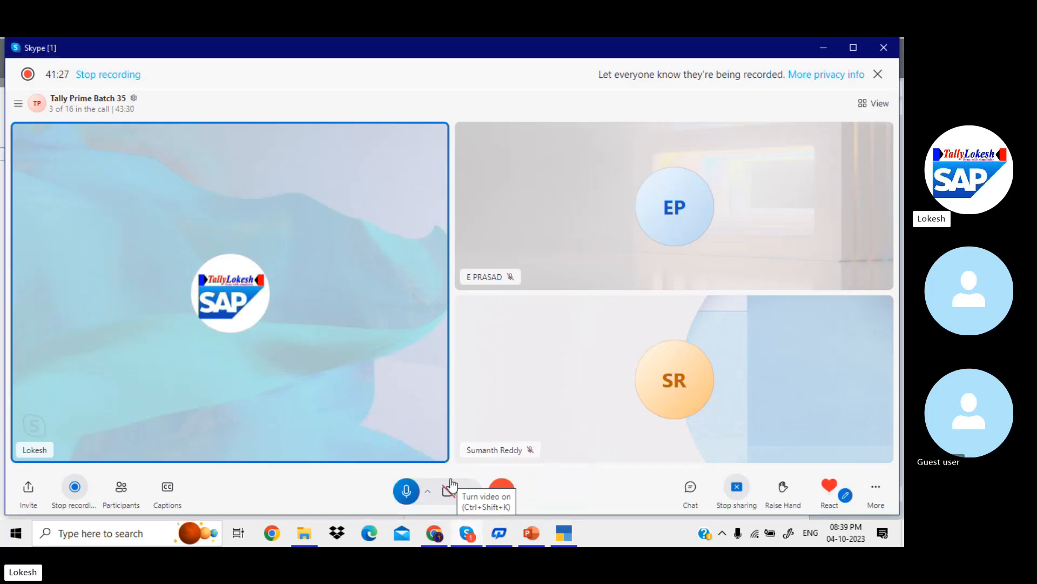